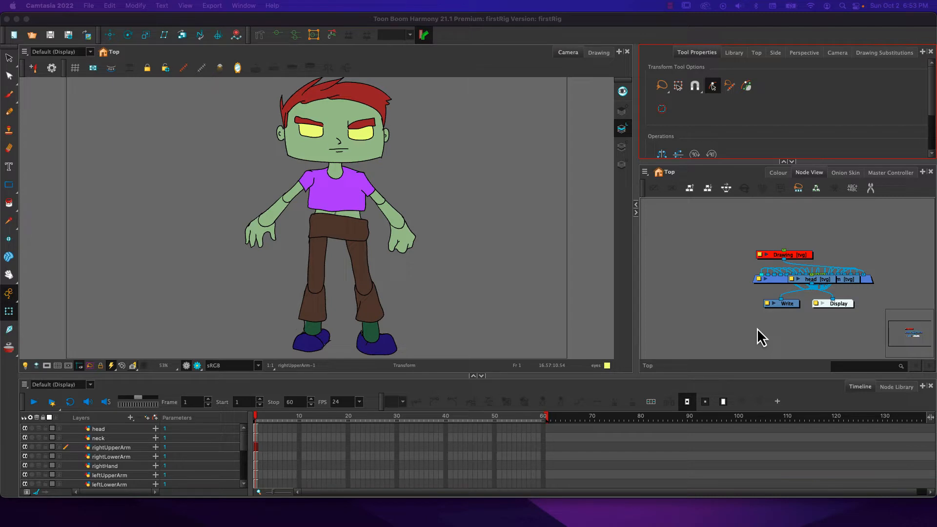
Enlarge the Timeline to fill the whole screen, and restore the normal workspace layout.
click(707, 262)
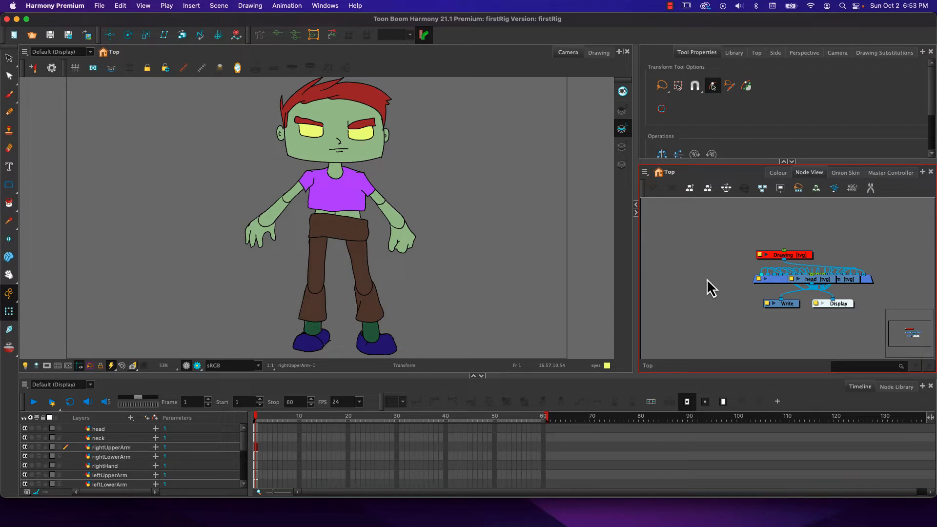
click(142, 6)
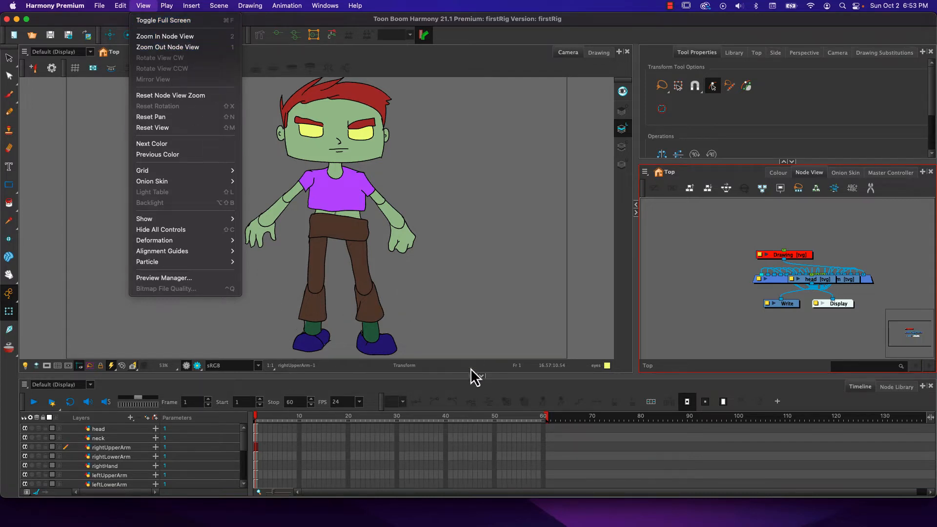
click(454, 385)
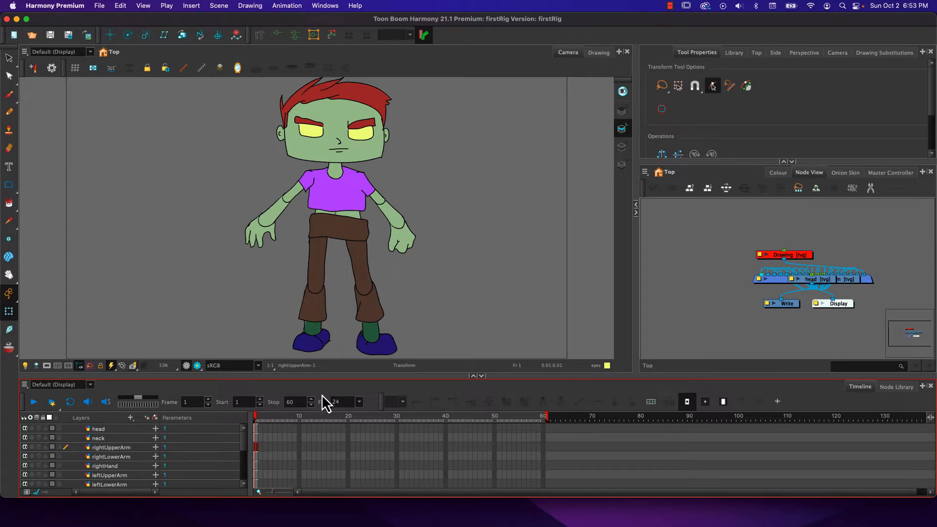
key(ctrl+super+f)
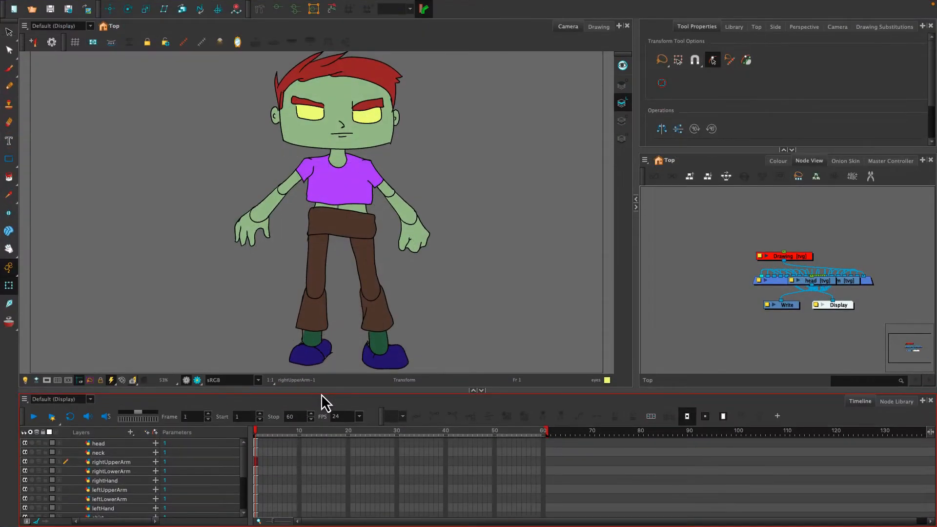
key(grave)
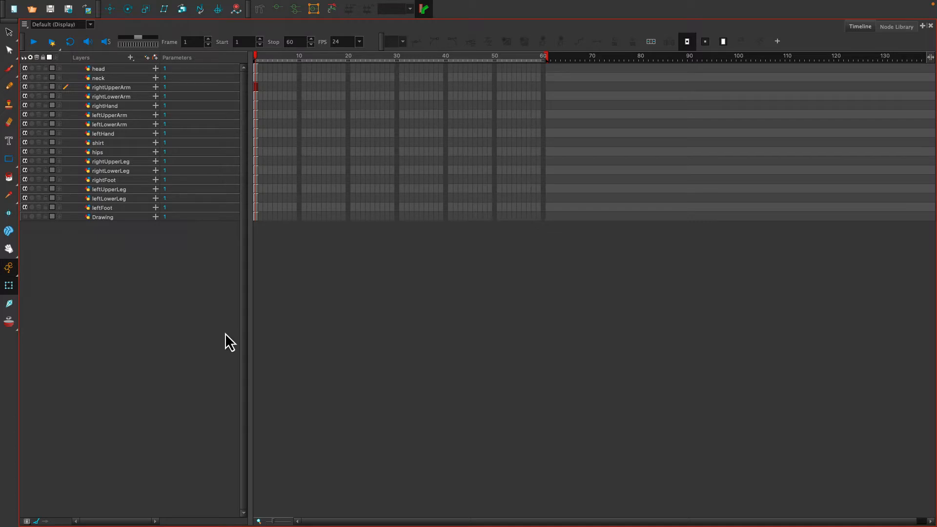
key(ctrl+super+f)
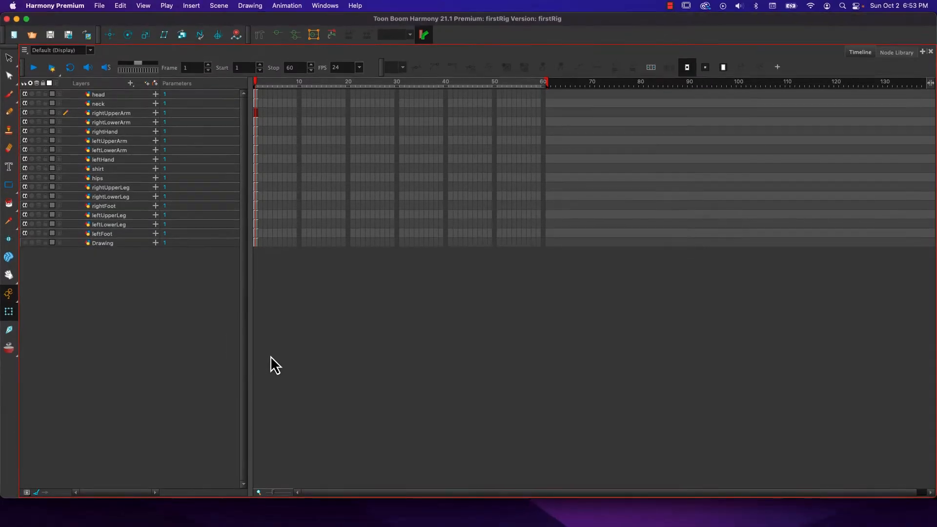
key(grave)
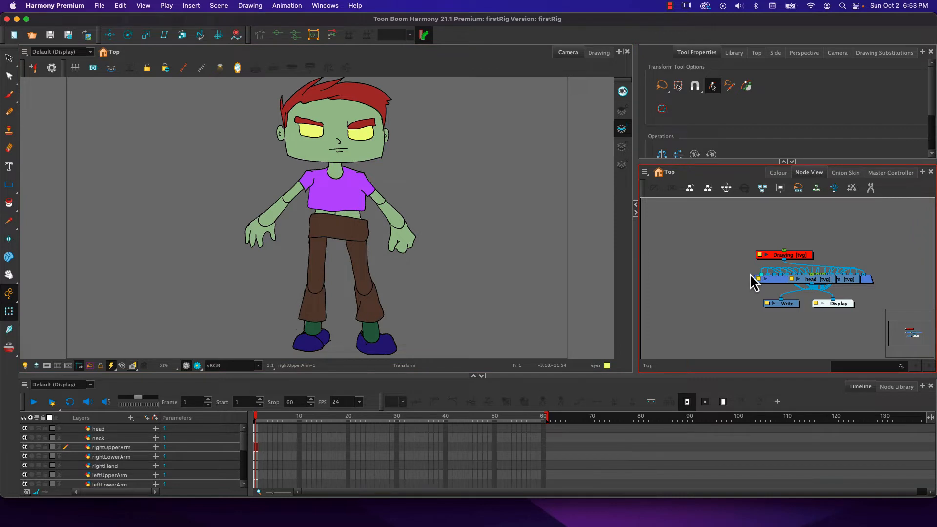
Show the Node View enlarged over the workspace in full-screen mode and select the Display node.
key(ctrl+super+f)
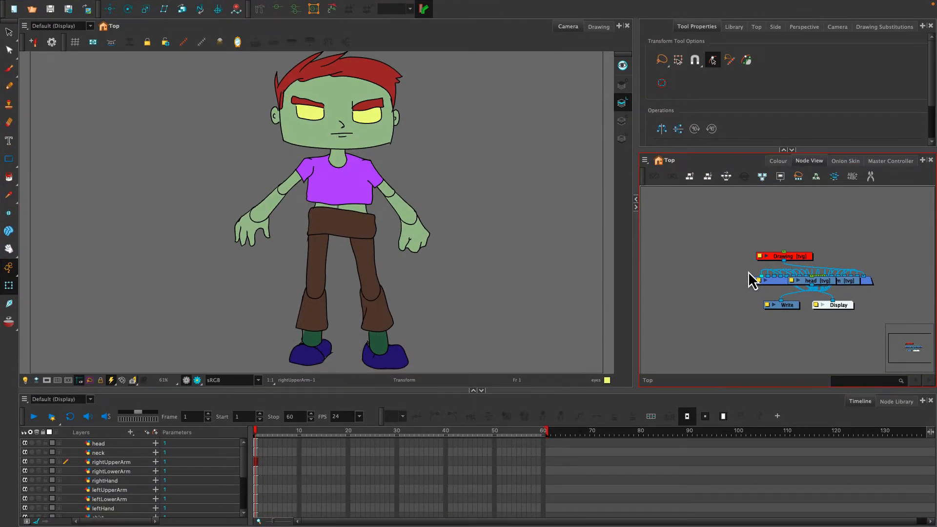
key(grave)
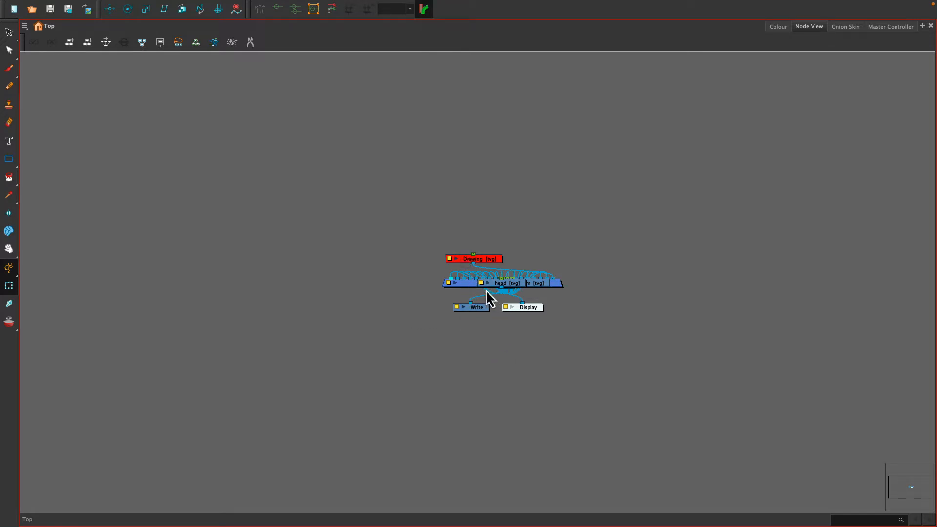
click(521, 303)
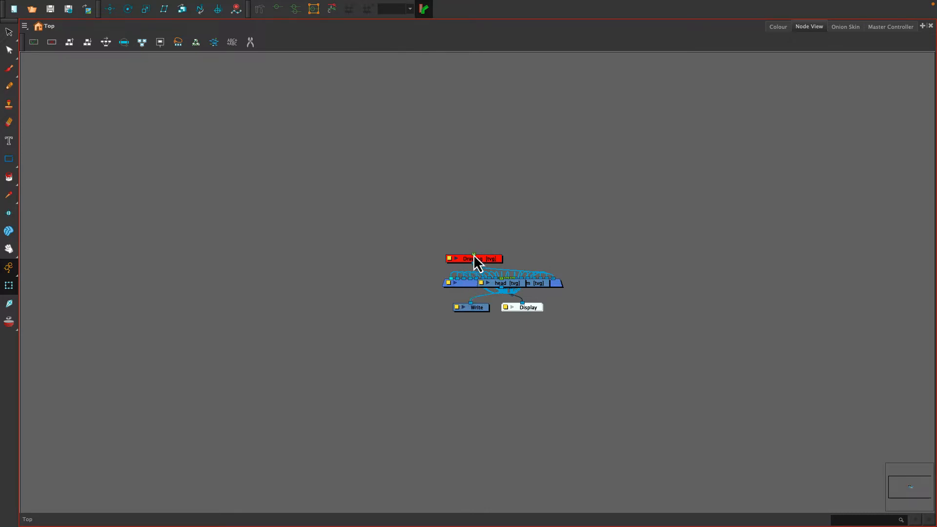
Pull the Drawing, head and neck nodes out of the stack of overlapping nodes by hand.
drag(480, 259, 644, 266)
drag(502, 285, 528, 229)
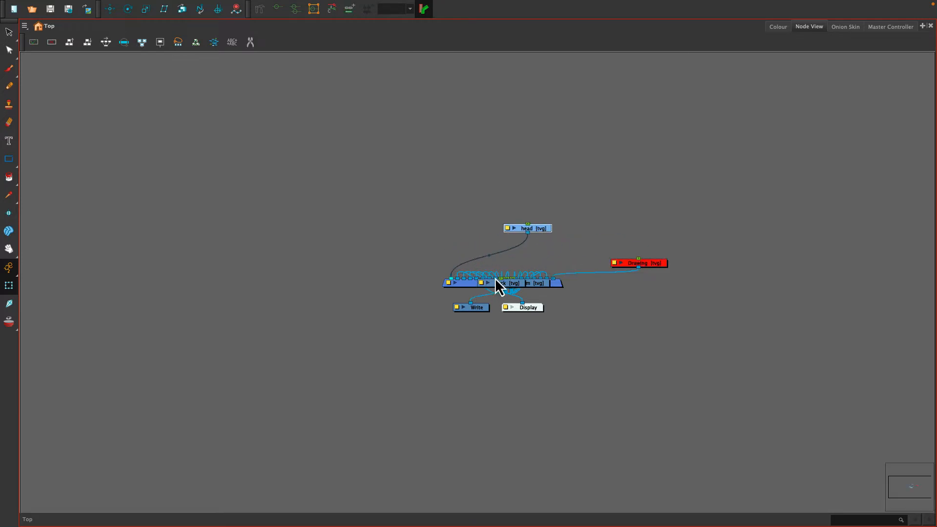
drag(499, 284, 463, 195)
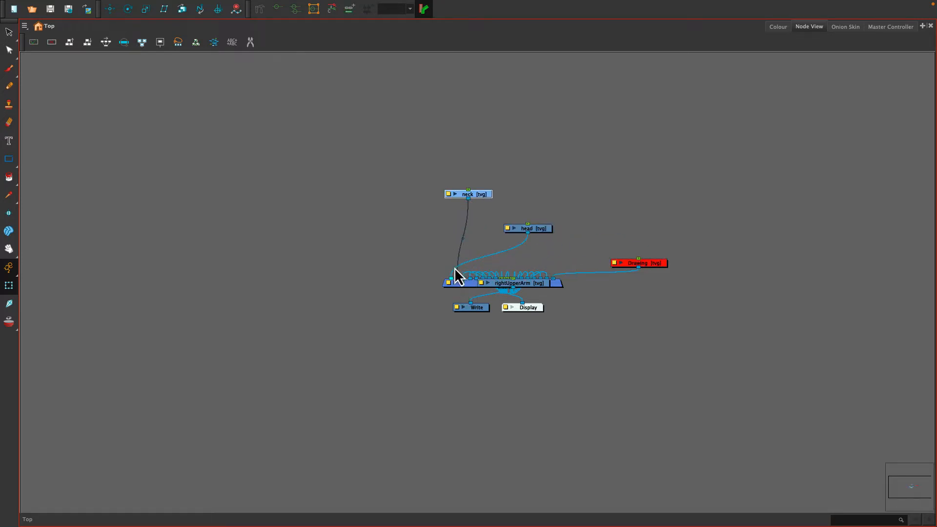
Order the network above the Display node with X Overlap 25%, Layer Spacing 60 and Vertical Spacing 5.
click(516, 310)
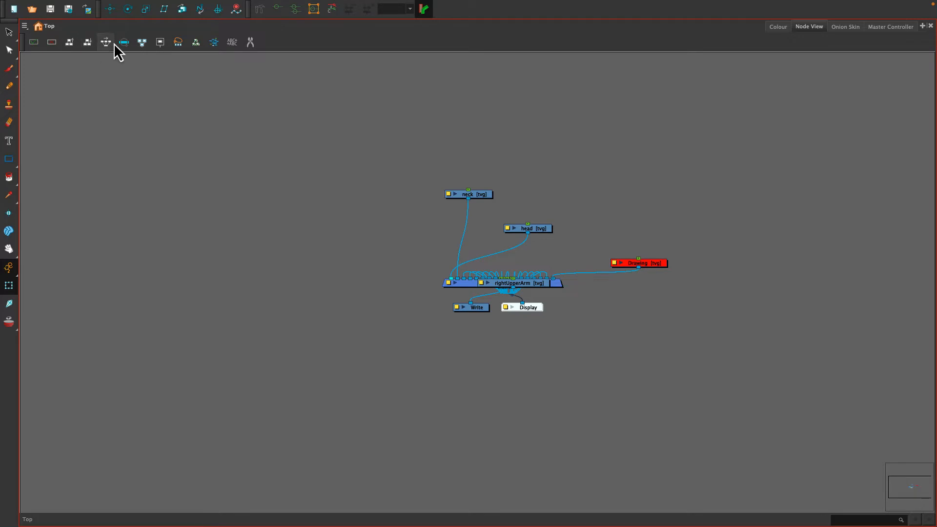
click(70, 42)
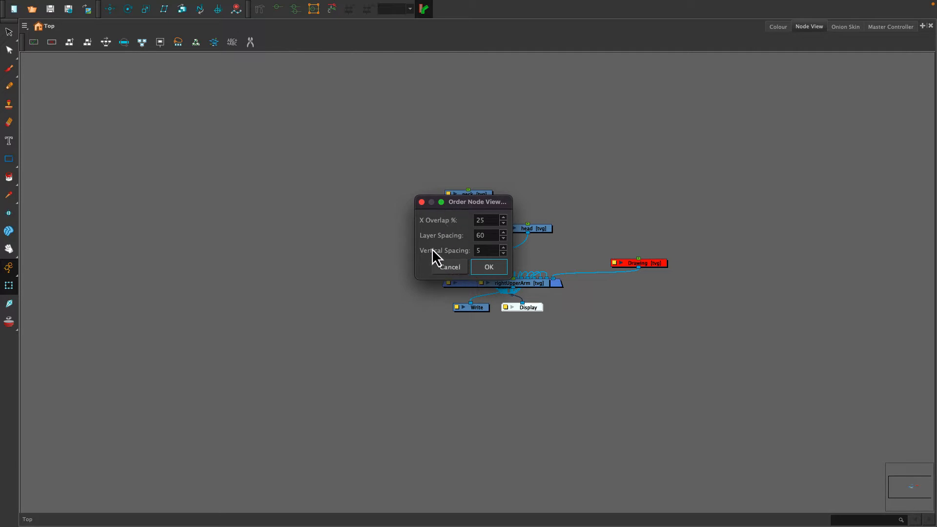
click(482, 268)
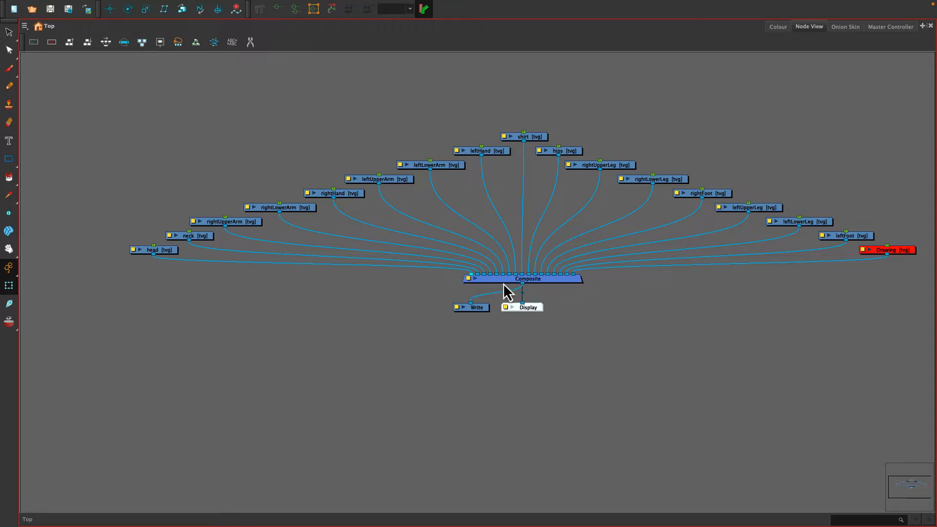
Move the Composite, Write and Display nodes together well below the fanned-out drawing nodes.
drag(448, 282, 507, 316)
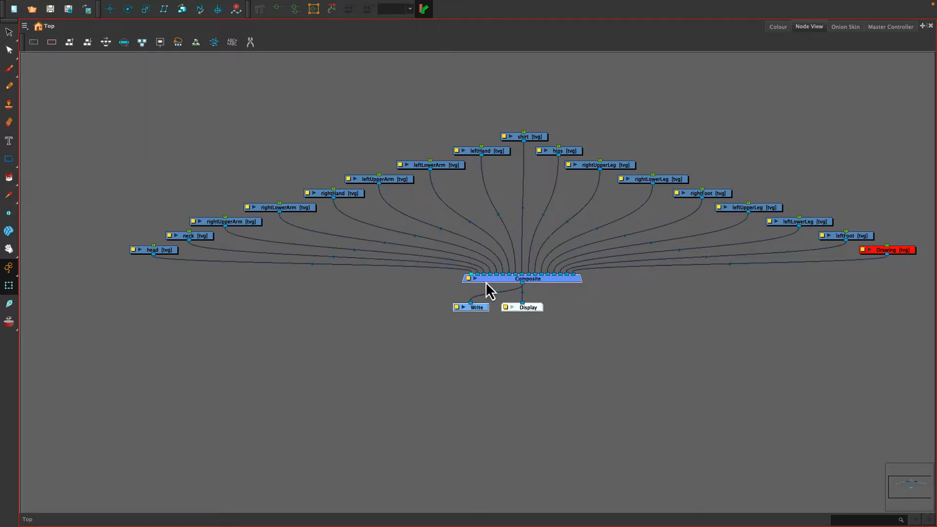
drag(485, 282, 461, 420)
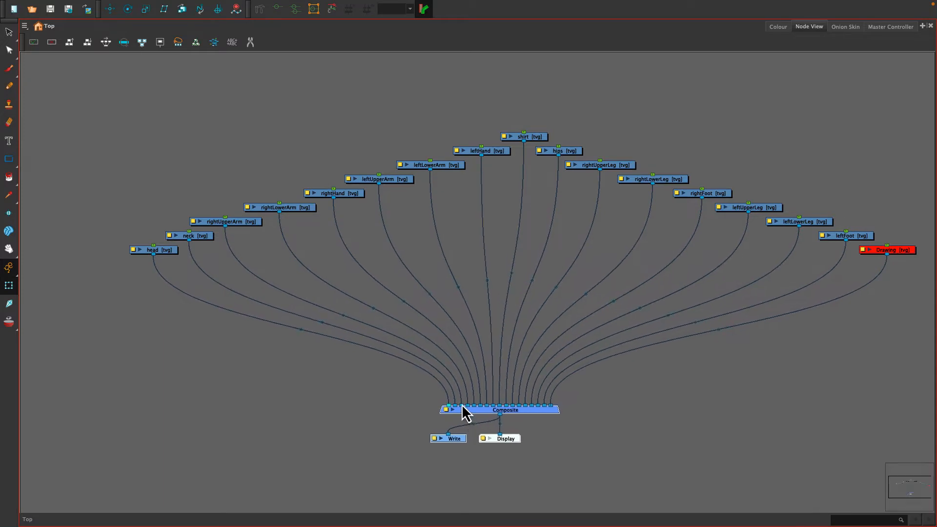
Place the red Drawing node below the Composite, beside the Display node, and try enabling it before disabling it again.
mouse_move(908, 253)
mouse_down()
mouse_move(701, 398)
mouse_move(649, 415)
mouse_move(625, 446)
mouse_up()
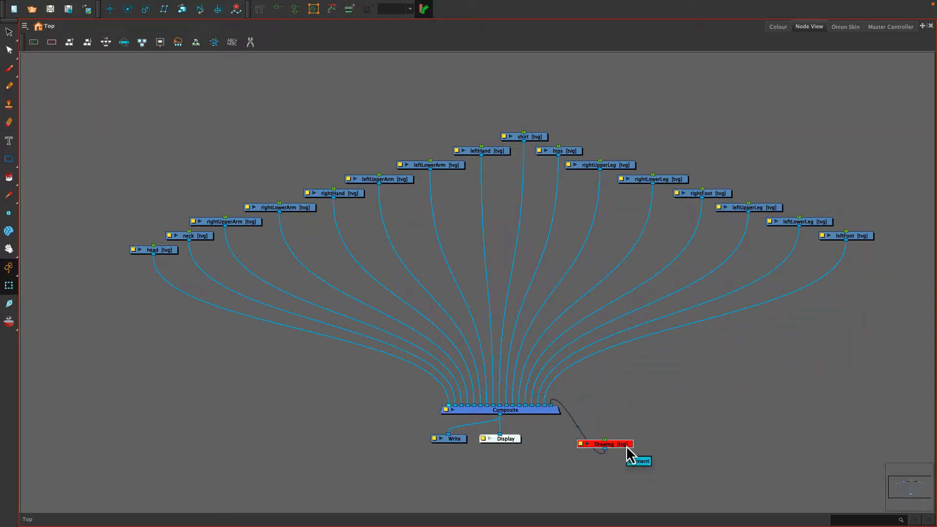
click(33, 42)
click(51, 44)
Open the Write node's layer properties and enable its Movie output.
double_click(435, 439)
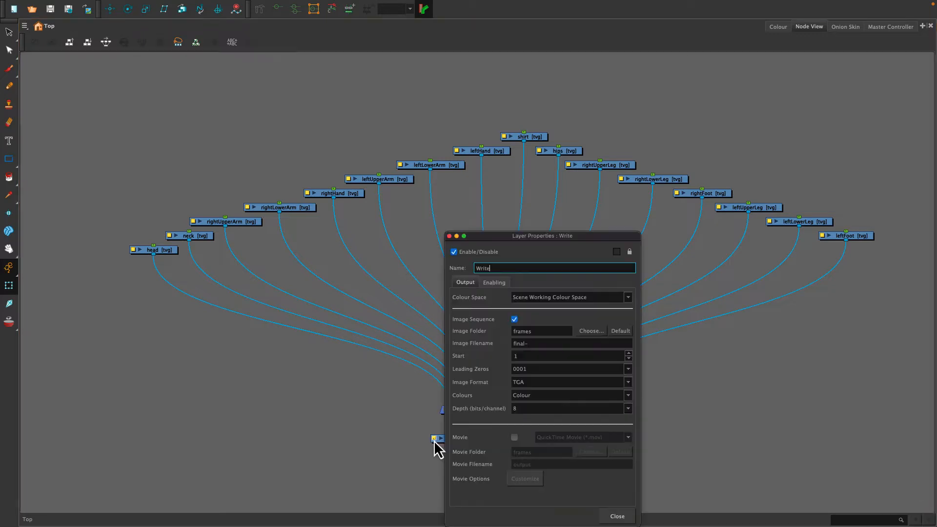
drag(479, 238, 450, 127)
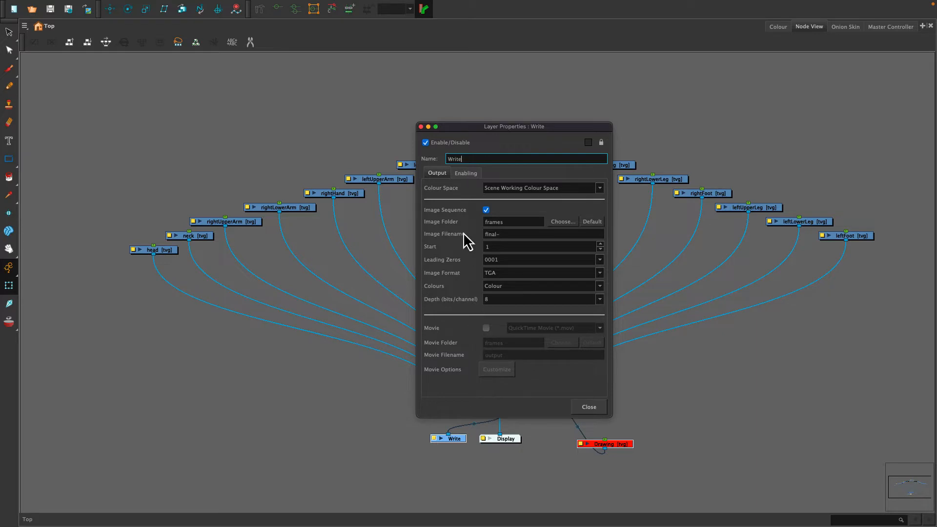
click(487, 329)
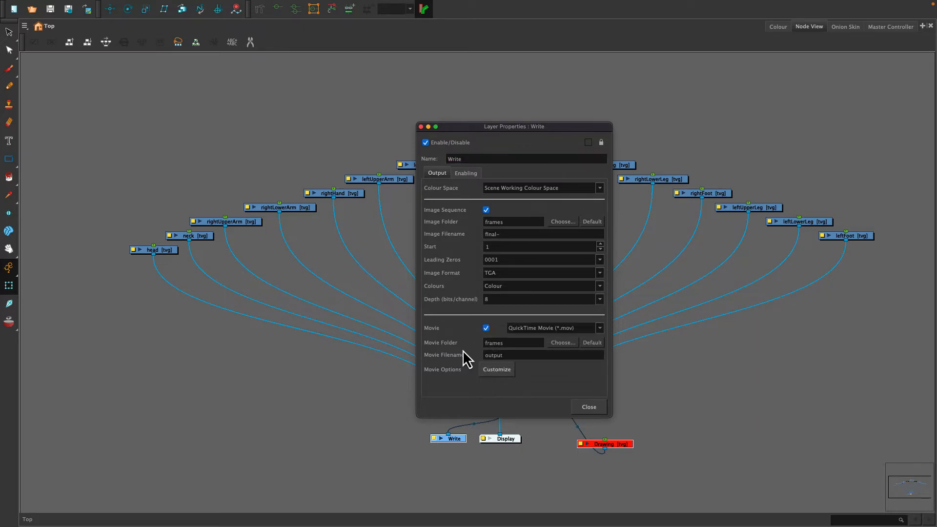
Try the H.264/MPEG-4 (*.mov) movie format and browse for the movie folder without choosing a new one.
click(599, 329)
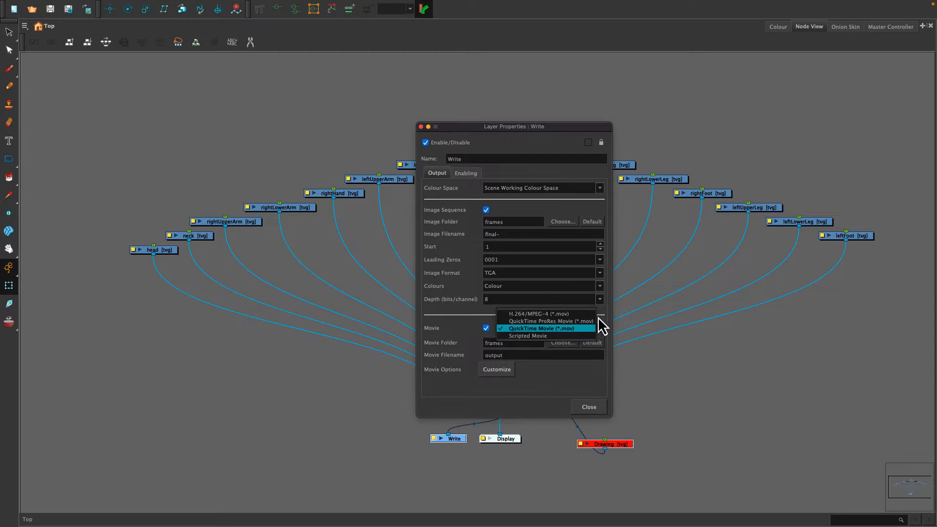
click(509, 314)
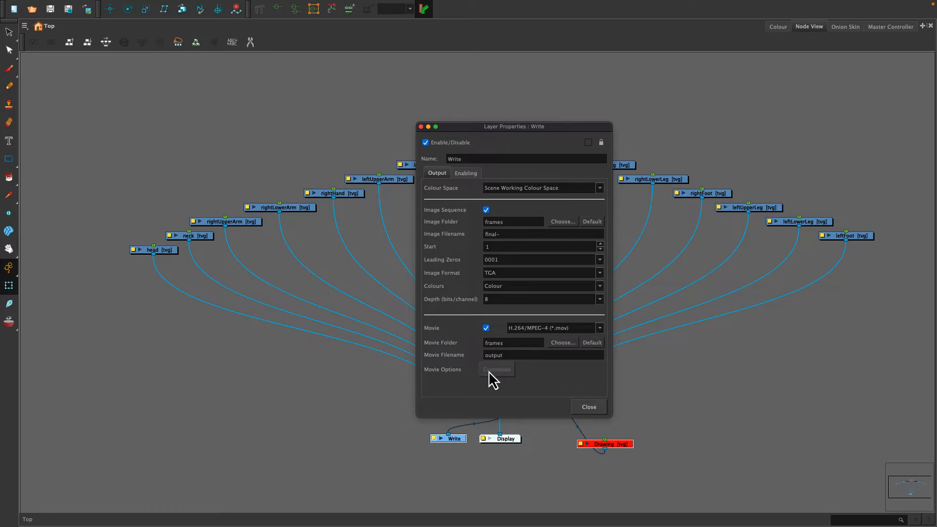
click(557, 344)
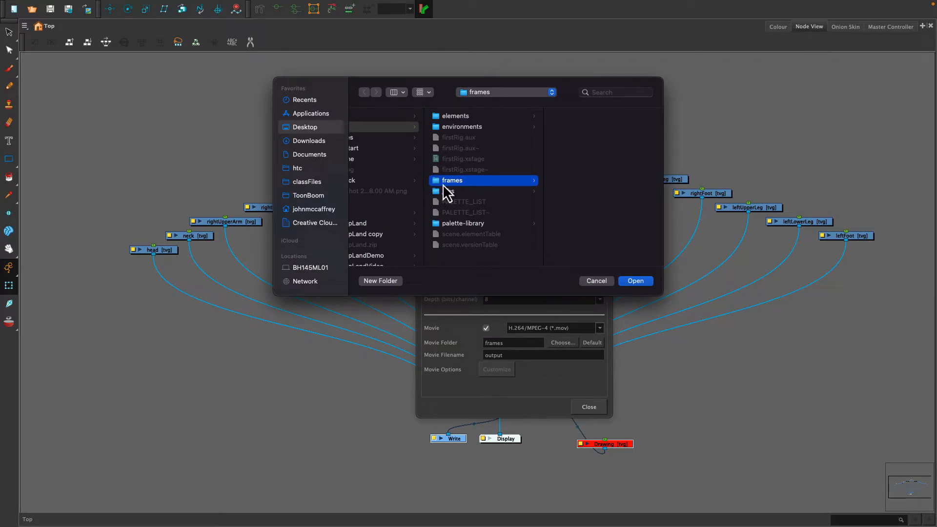
click(595, 282)
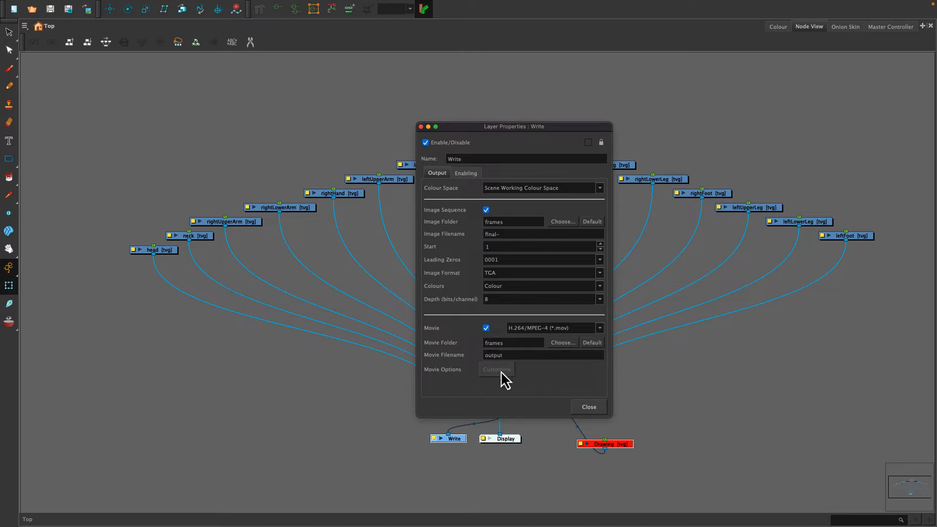
Set the Write node's movie format to QuickTime Movie (*.mov).
click(600, 328)
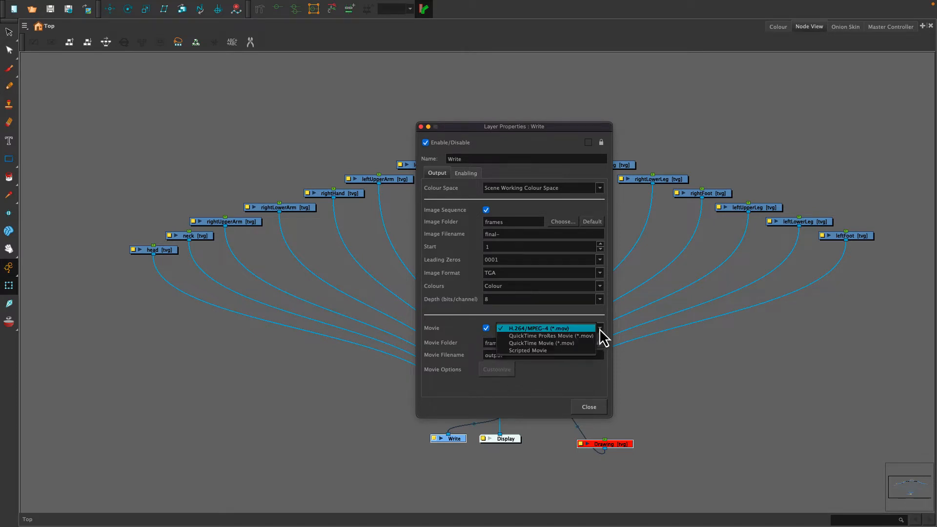
click(518, 343)
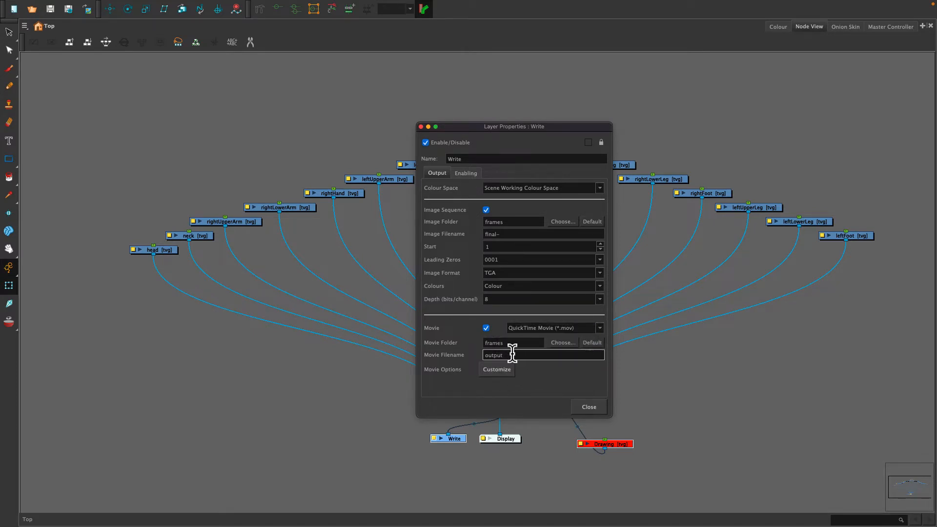
Examine the video codec and audio rate choices in the Write node's movie options, and cancel without changing them.
click(498, 371)
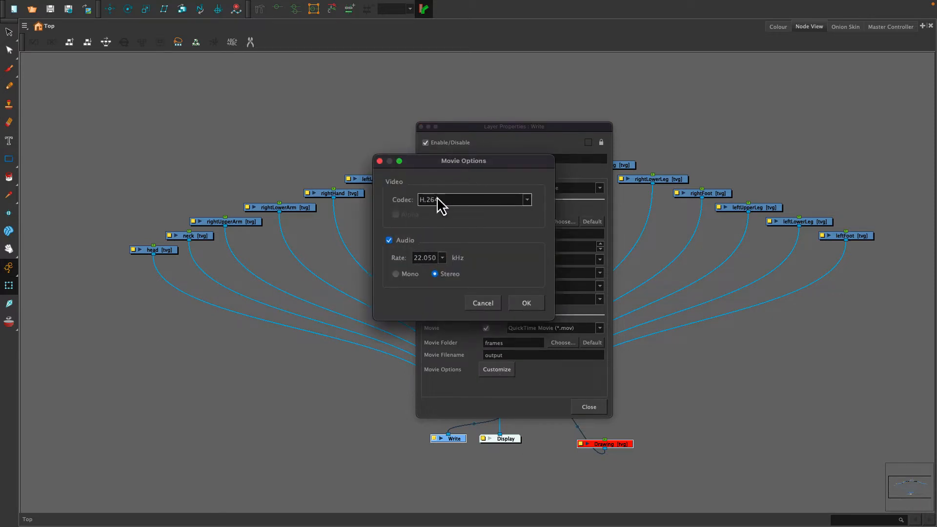
click(527, 200)
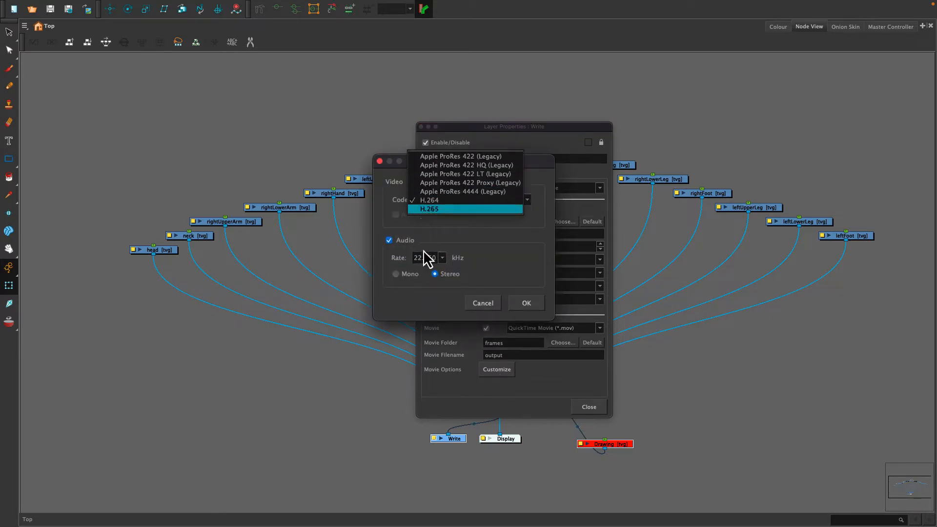
click(430, 201)
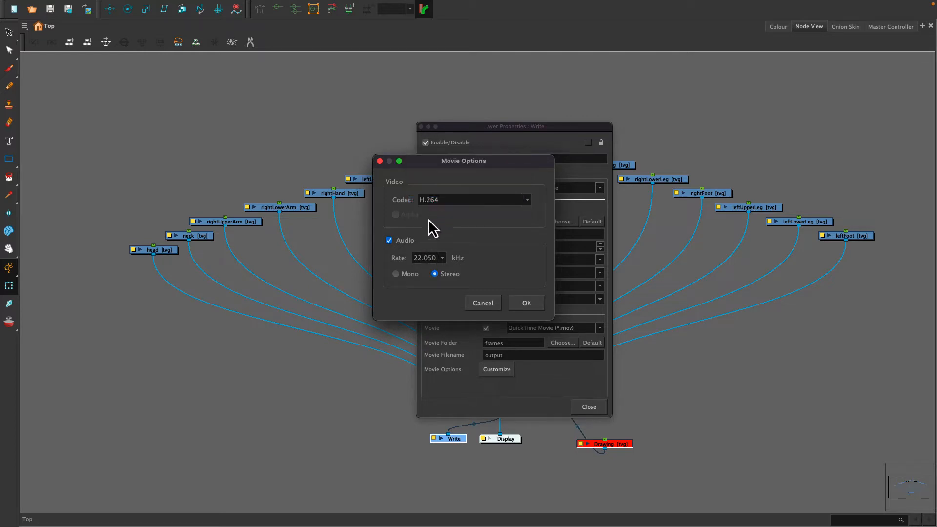
click(443, 258)
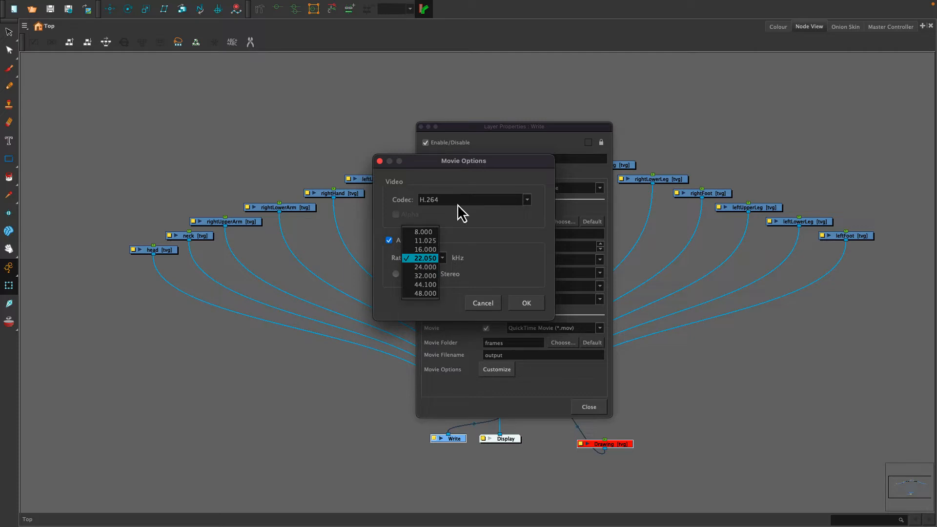
click(474, 241)
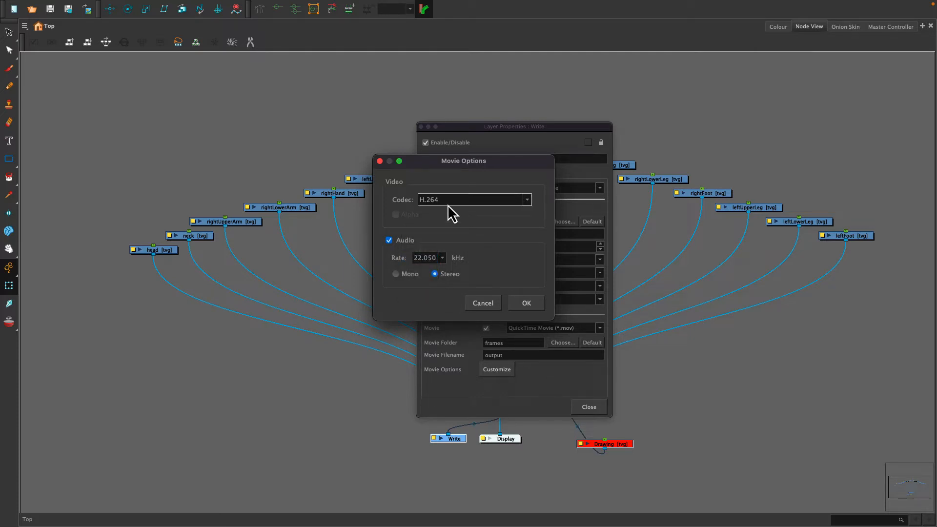
click(442, 258)
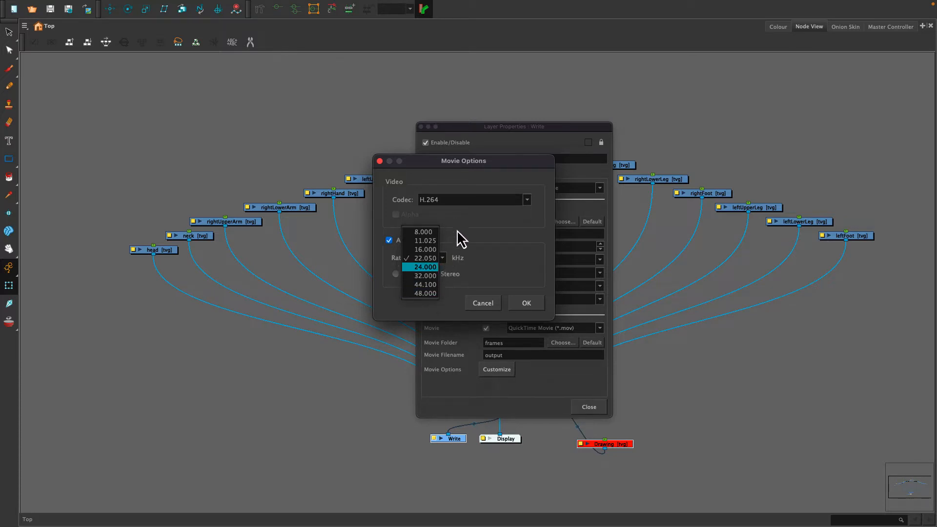
click(470, 245)
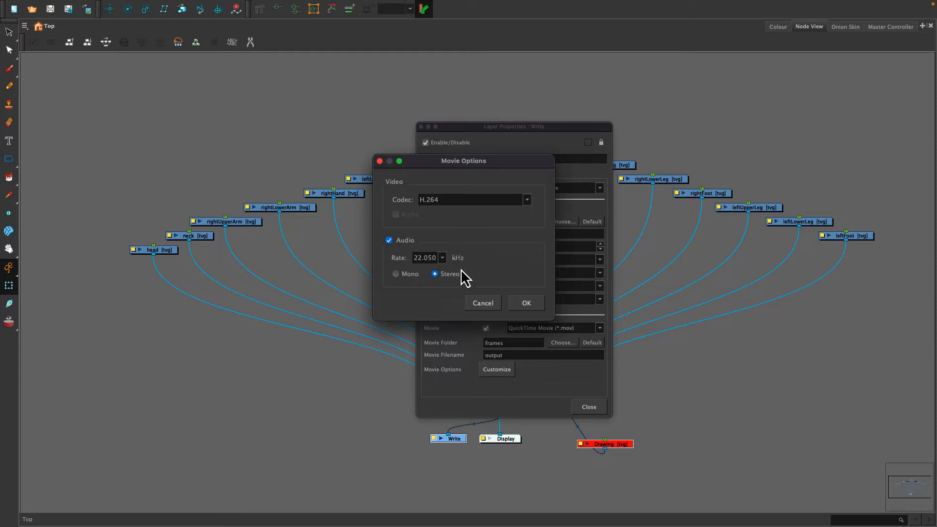
click(481, 306)
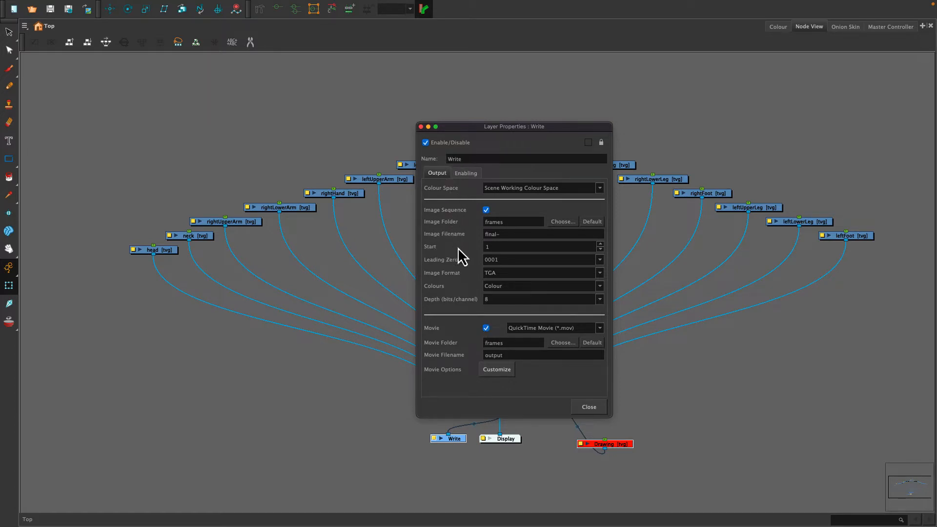
Close the Write node's layer properties and locate the Render Write Nodes export command without running it.
click(588, 408)
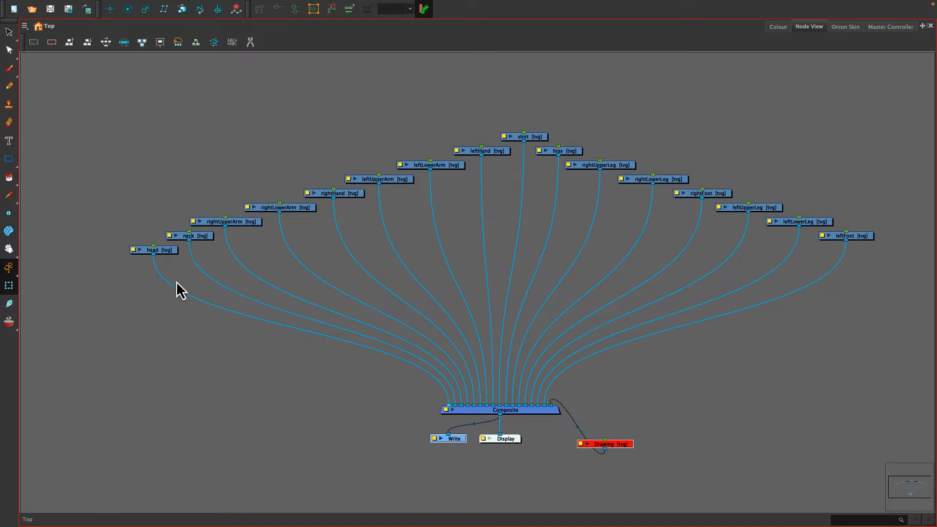
click(50, 9)
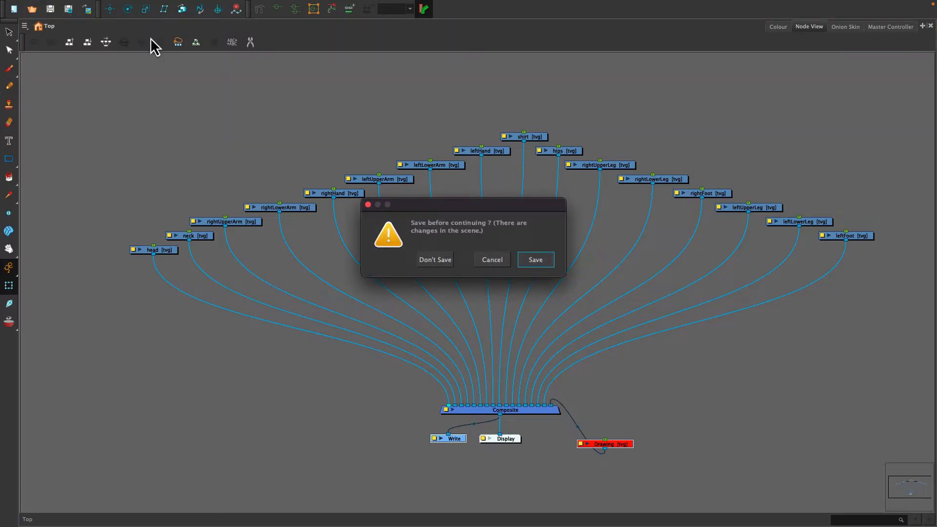
click(490, 263)
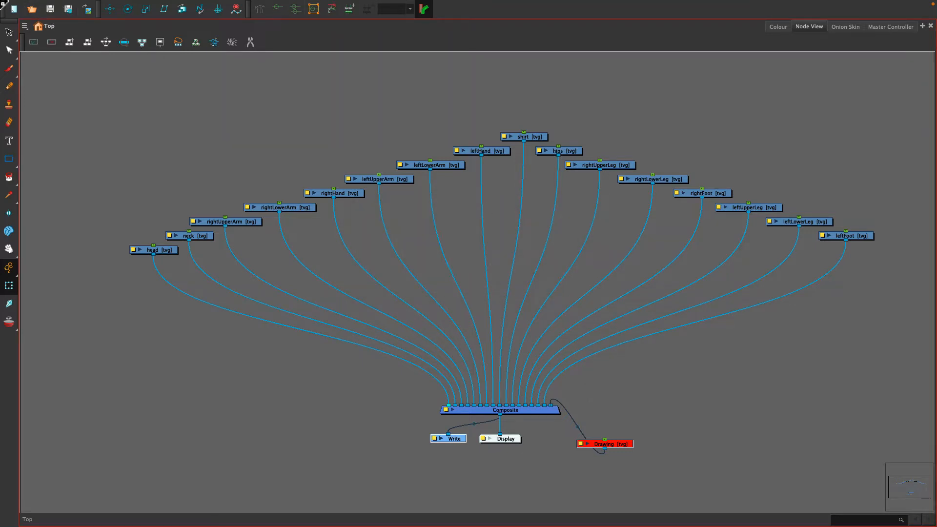
mouse_move(53, 6)
click(99, 6)
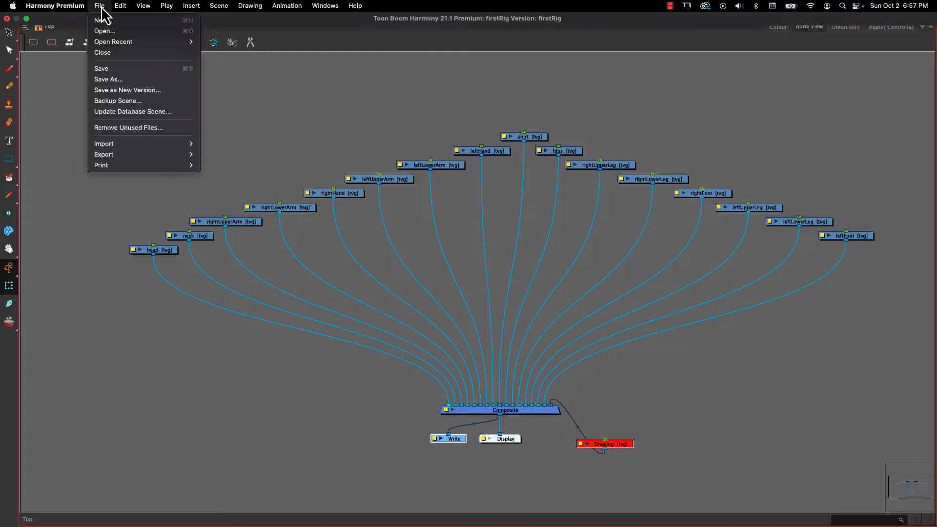
mouse_move(107, 146)
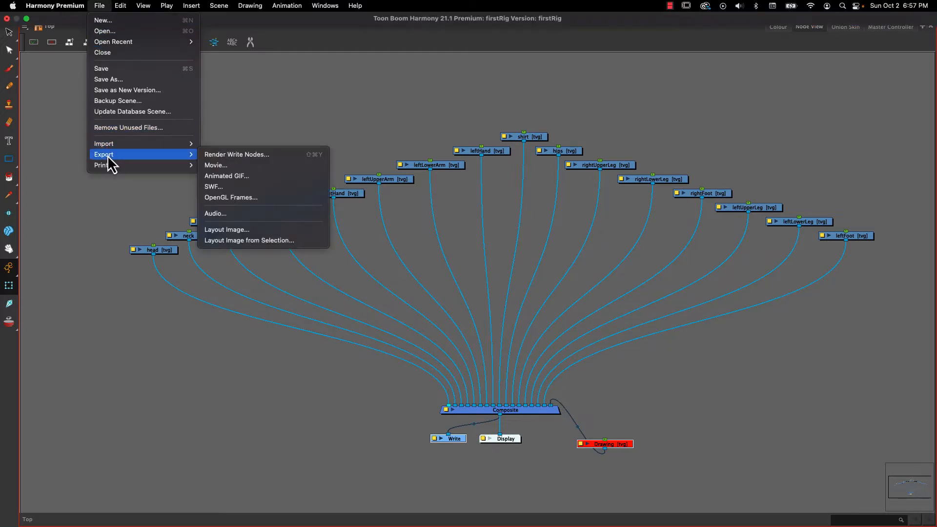
mouse_move(192, 155)
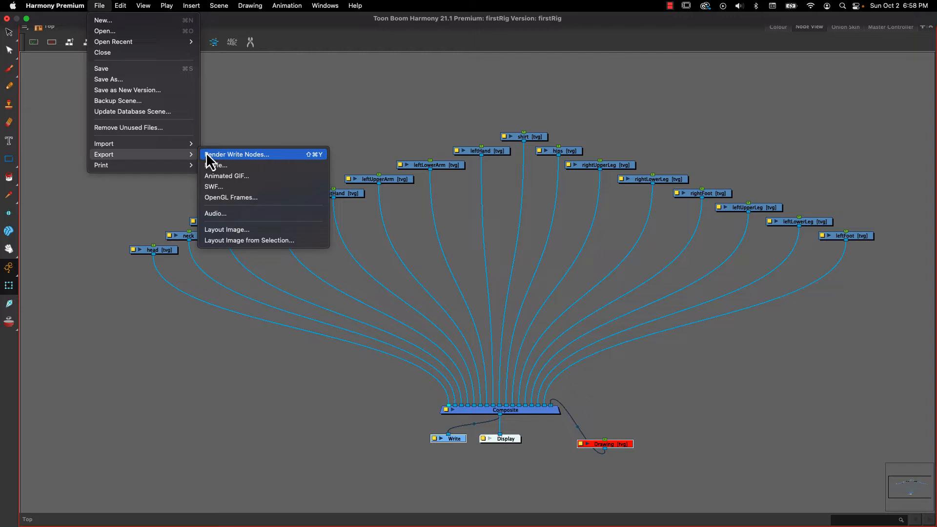
click(258, 140)
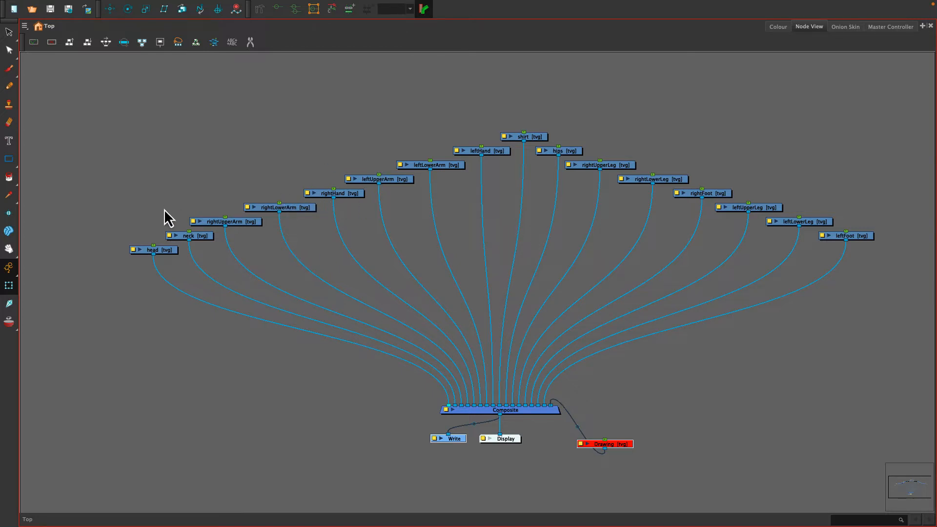
Move the head and neck nodes inward, reconnect head near the Composite's right end, and check the layering in the camera view.
drag(130, 226, 462, 214)
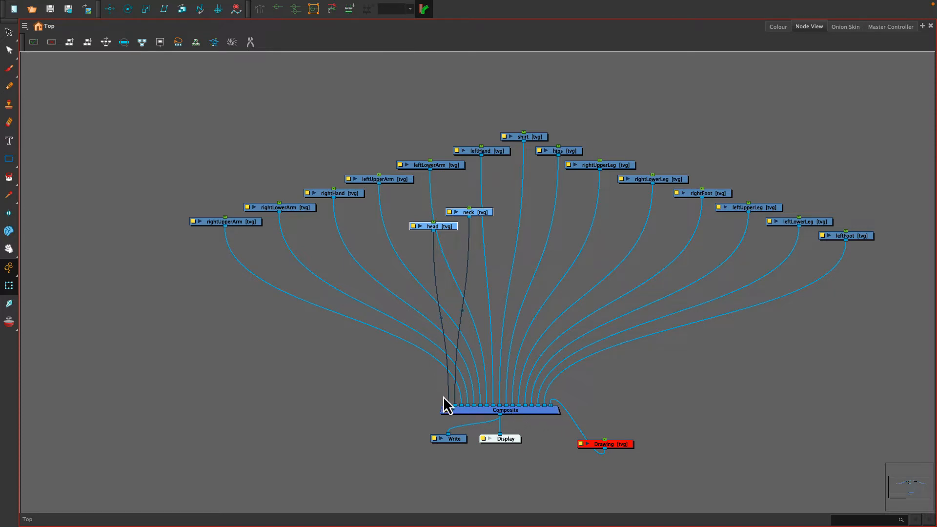
drag(450, 409, 546, 409)
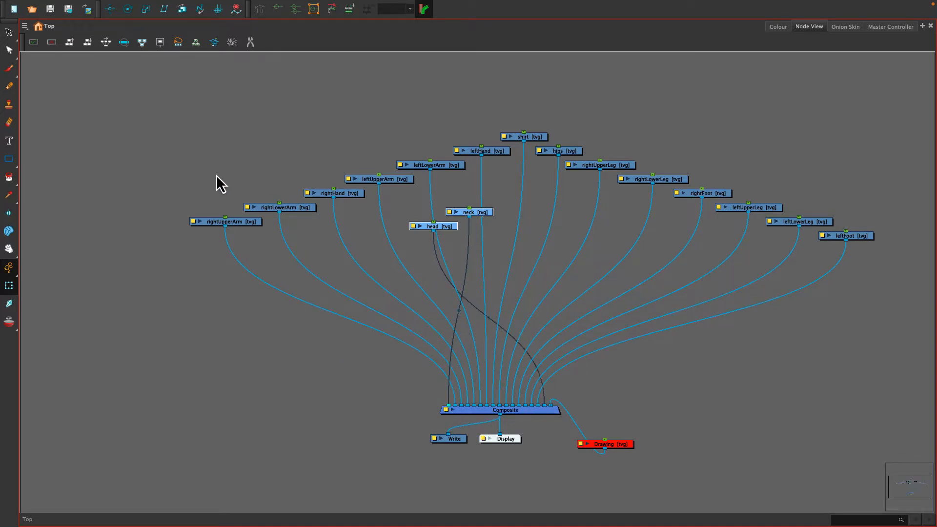
key(super+f)
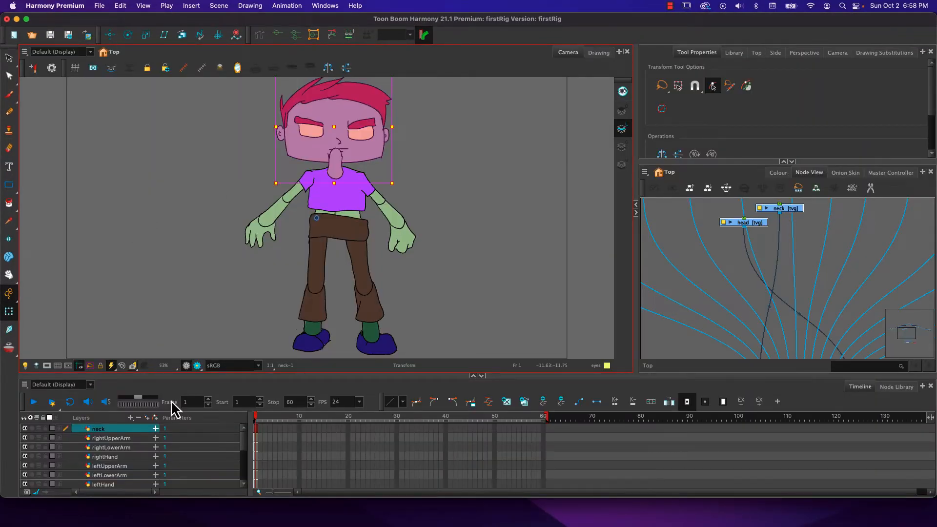
mouse_move(243, 442)
mouse_down()
mouse_move(246, 487)
mouse_move(253, 423)
mouse_up()
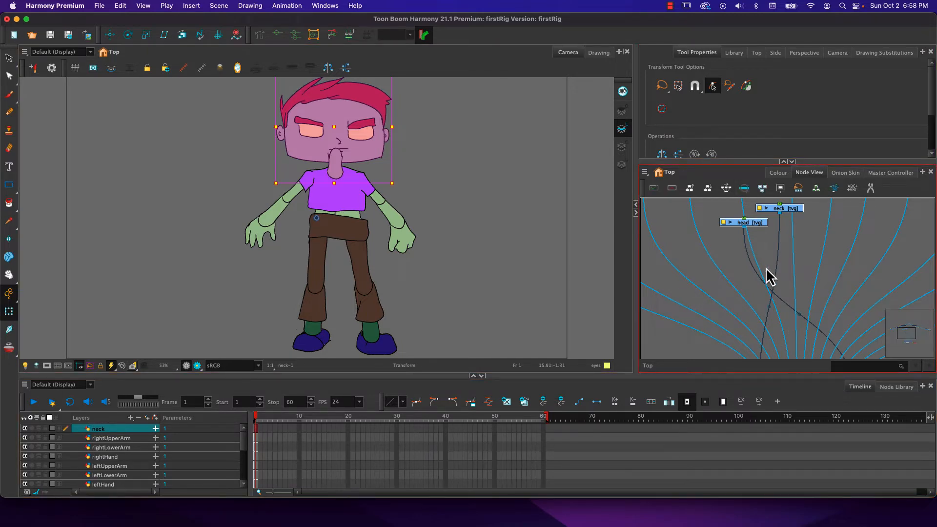
key(super+f)
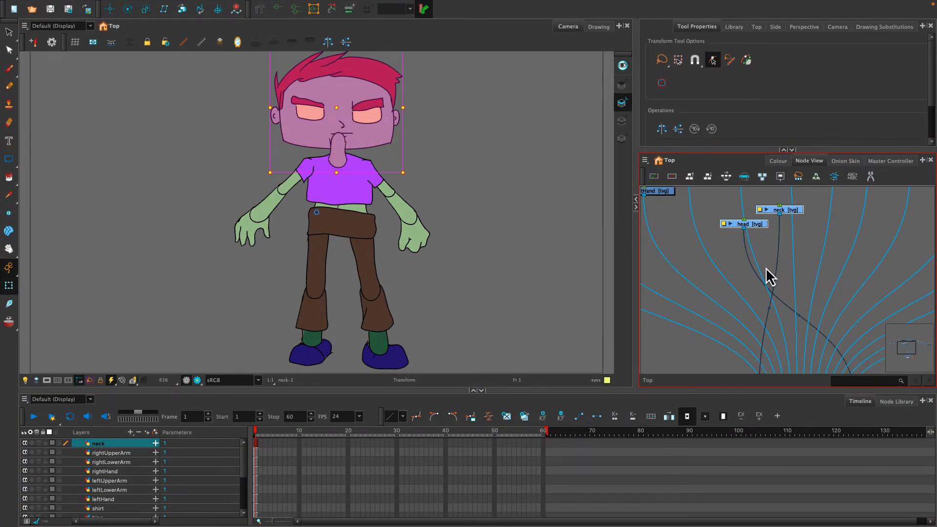
key(grave)
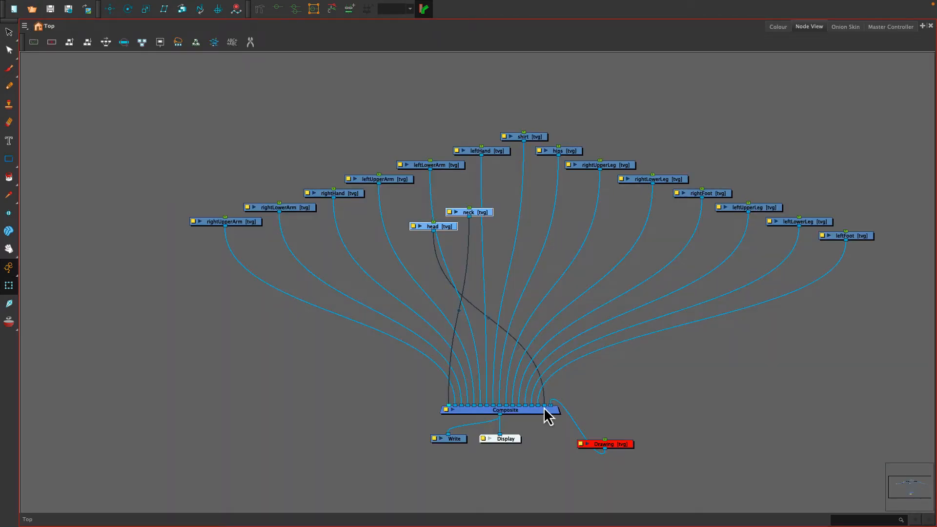
Reconnect the head node to the Composite's leftmost input and return the head and neck nodes to the far left.
drag(545, 405, 449, 403)
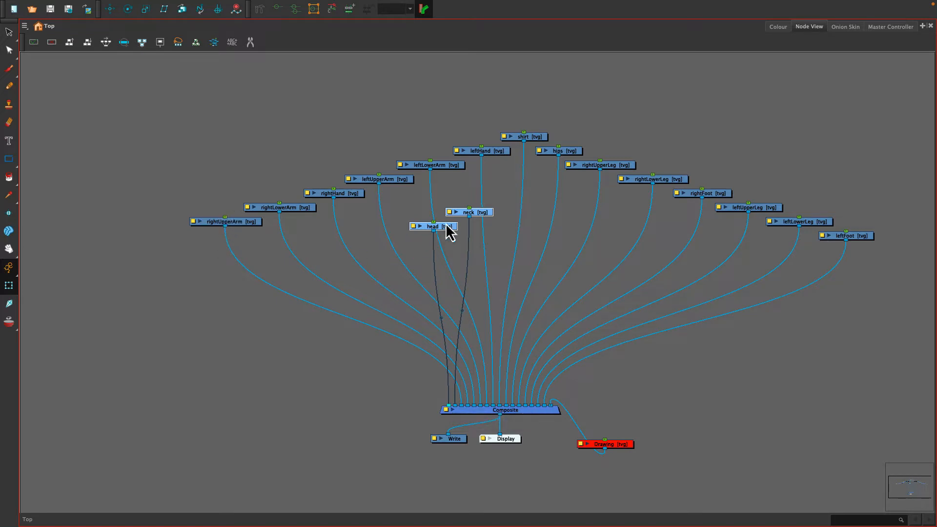
drag(444, 227, 166, 257)
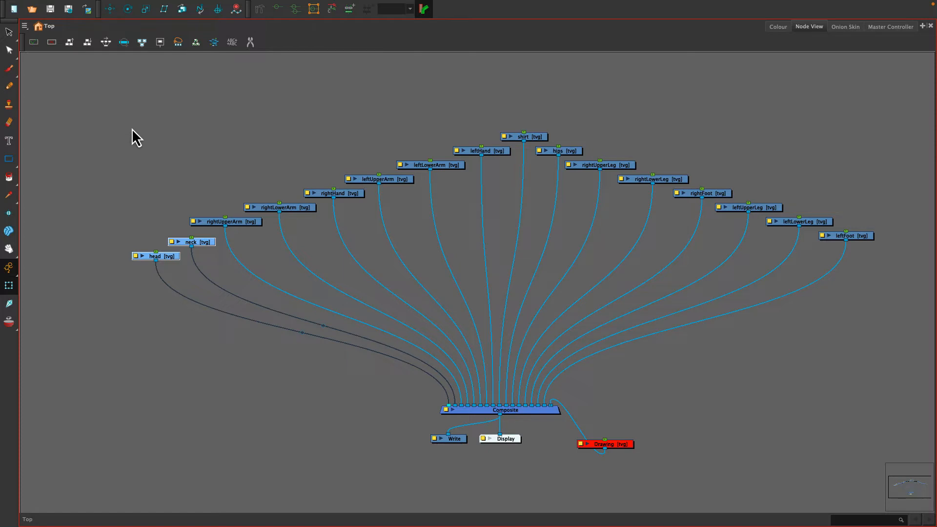
Stack the head, shirt, neck and hips nodes in a central column above the Composite node.
drag(206, 252, 515, 193)
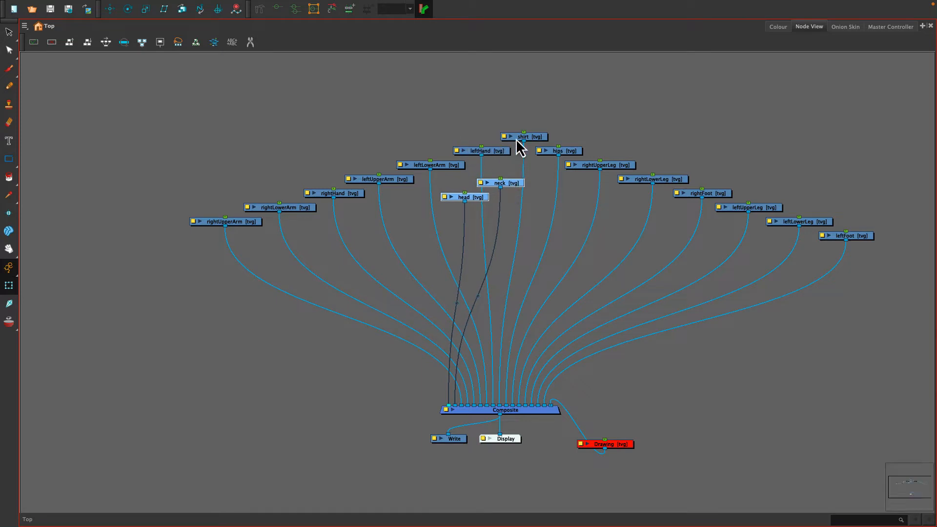
drag(518, 140, 494, 219)
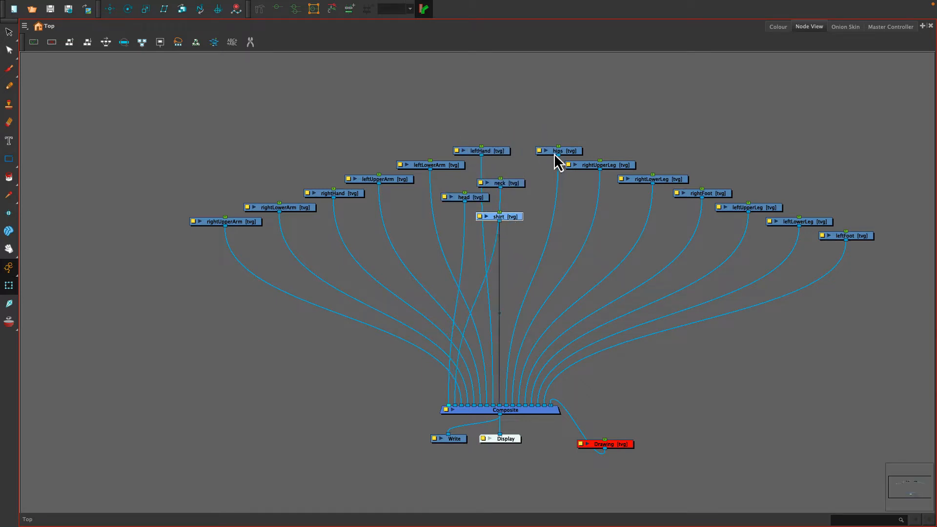
drag(555, 153, 502, 248)
click(476, 200)
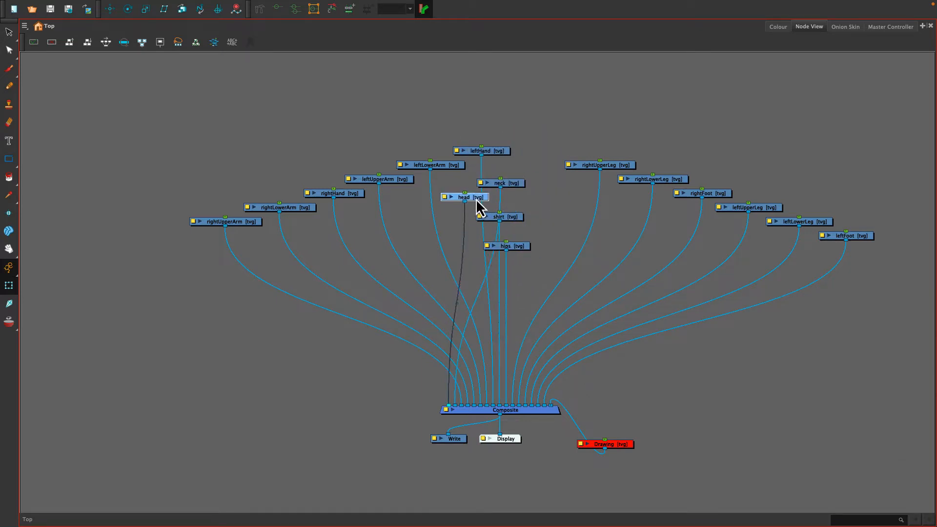
drag(477, 199, 516, 186)
mouse_move(518, 236)
mouse_down()
mouse_move(519, 213)
mouse_move(519, 242)
mouse_move(517, 229)
mouse_up()
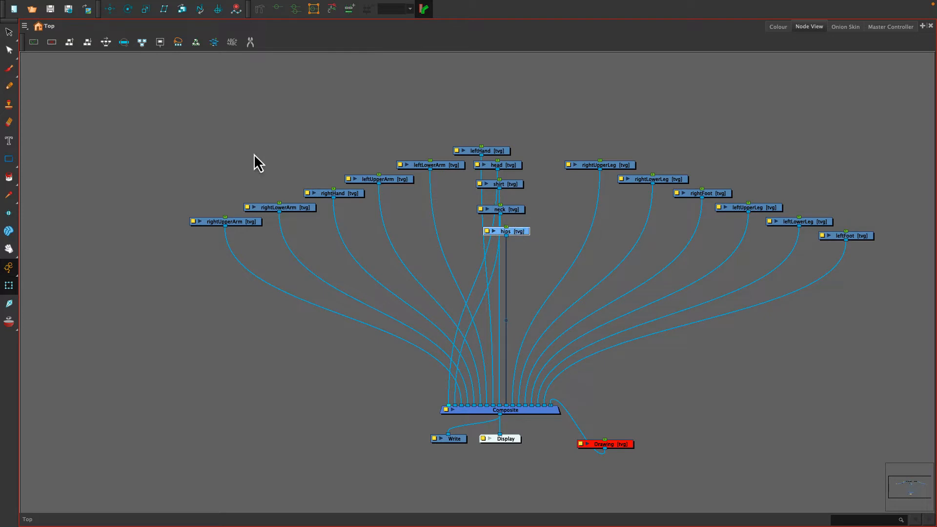
Move the rightHand node to the right side and the leftUpperLeg, leftLowerLeg and leftFoot nodes to the left side.
click(325, 196)
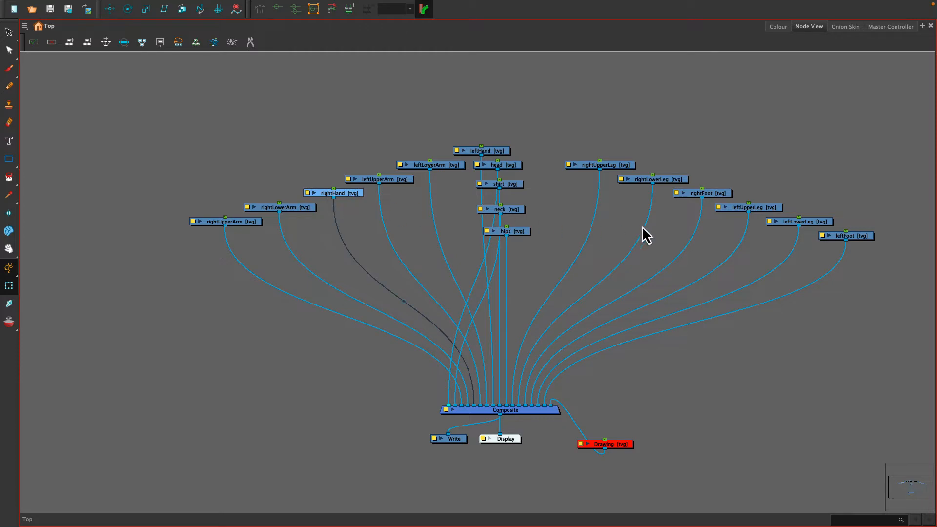
drag(361, 193, 678, 213)
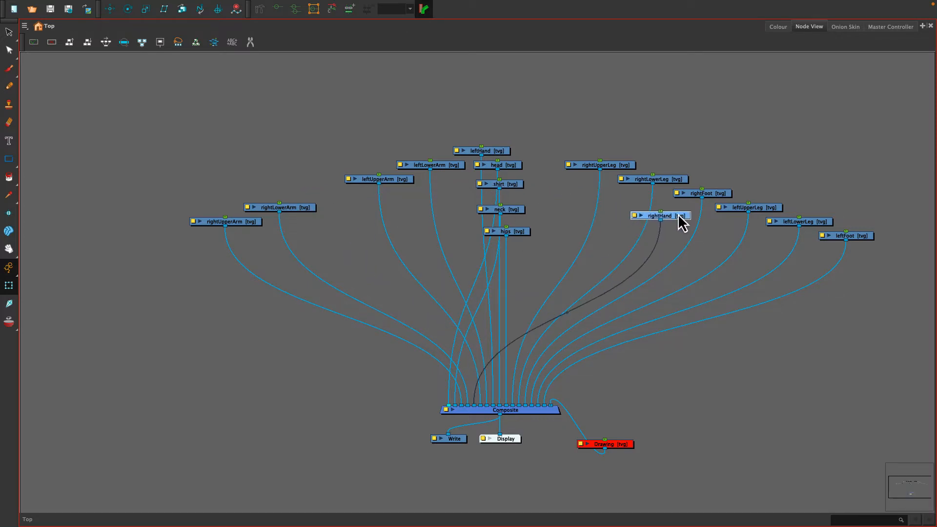
drag(740, 209, 159, 263)
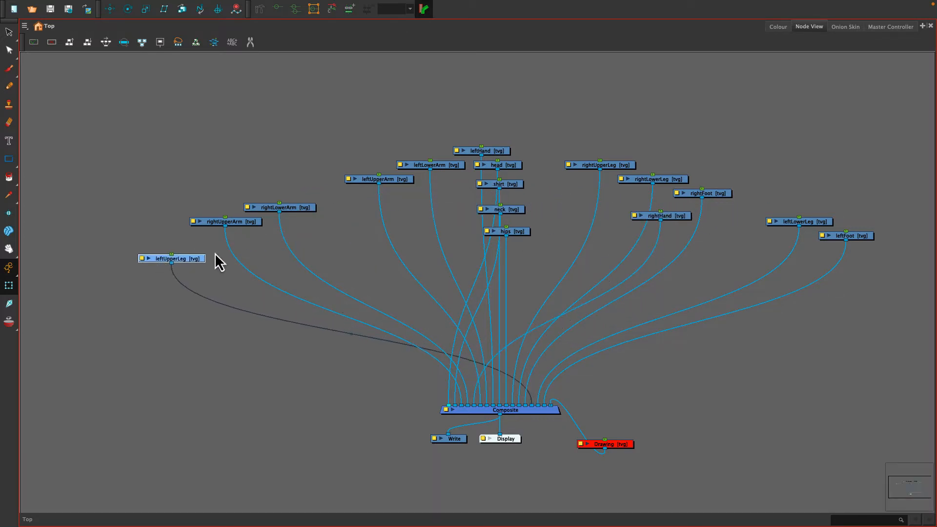
drag(803, 226, 139, 277)
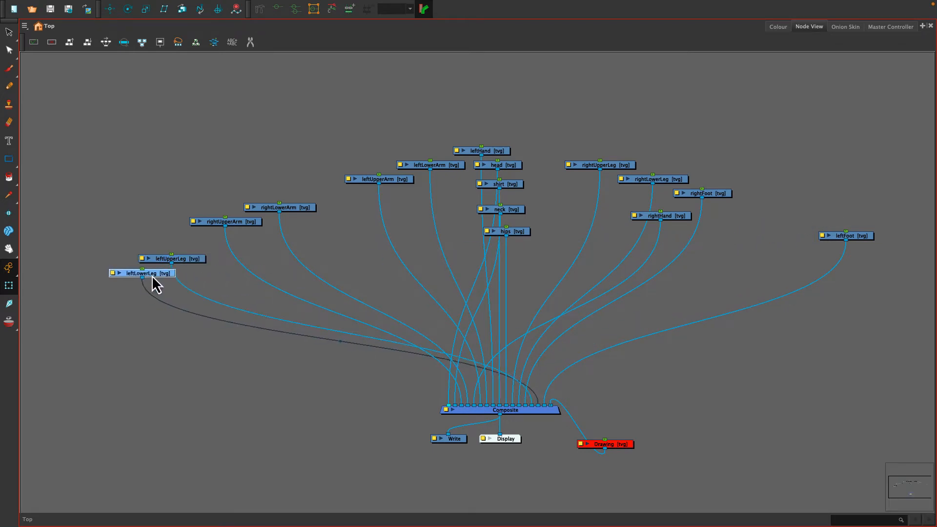
drag(859, 238, 136, 303)
Set rightHand beside the neck node, and lower the right and left leg groups to opposite sides of the Composite.
drag(674, 215, 572, 197)
drag(607, 135, 780, 370)
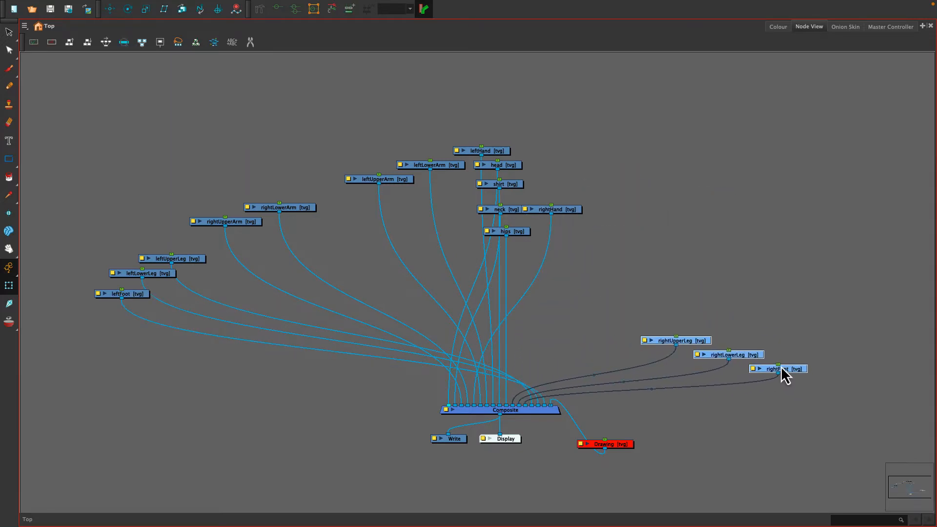
drag(93, 235, 197, 333)
drag(157, 278, 179, 367)
Group the left upper arm, lower arm and hand nodes at the upper left, and the matching right arm nodes opposite.
drag(368, 179, 330, 143)
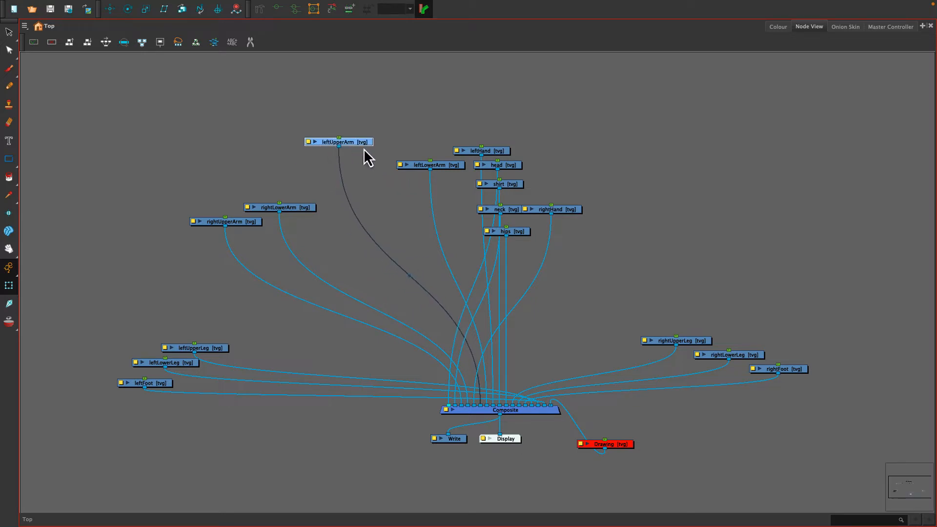
drag(431, 166, 323, 159)
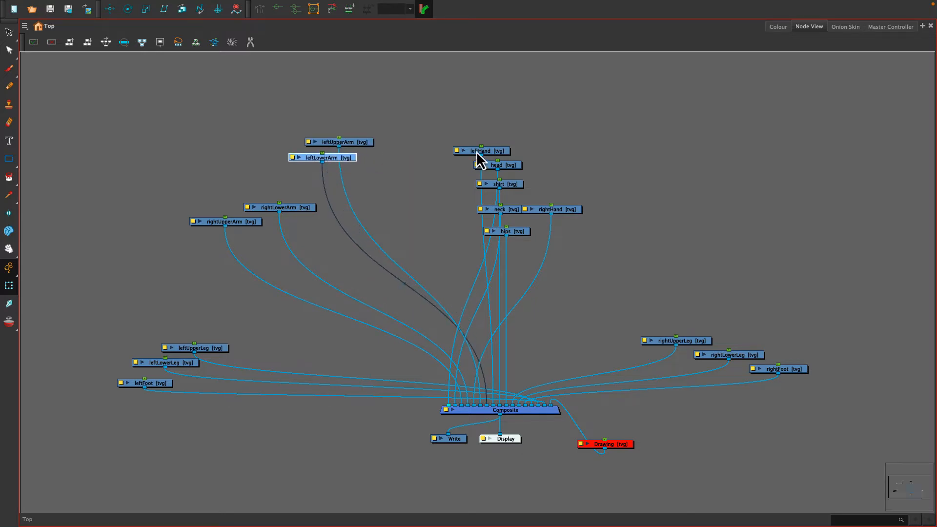
drag(478, 152, 705, 233)
drag(218, 223, 682, 198)
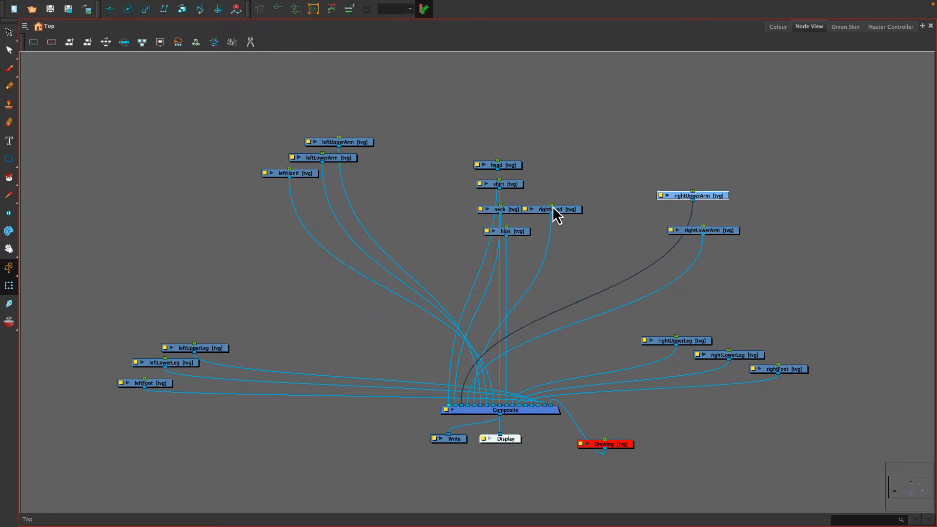
drag(557, 211, 778, 217)
drag(723, 233, 717, 214)
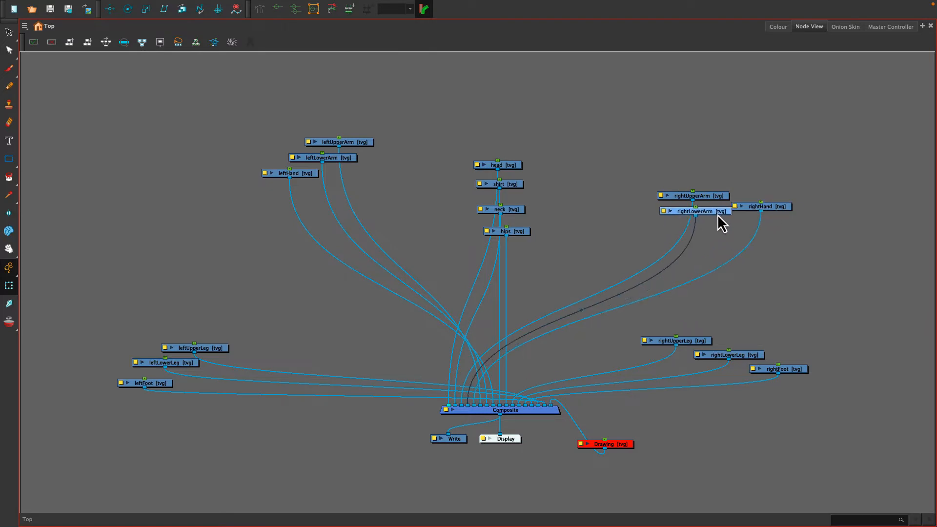
Align the right arm nodes and the left arm nodes into horizontal rows, and place the left row lower, about level with the right.
drag(663, 166, 784, 246)
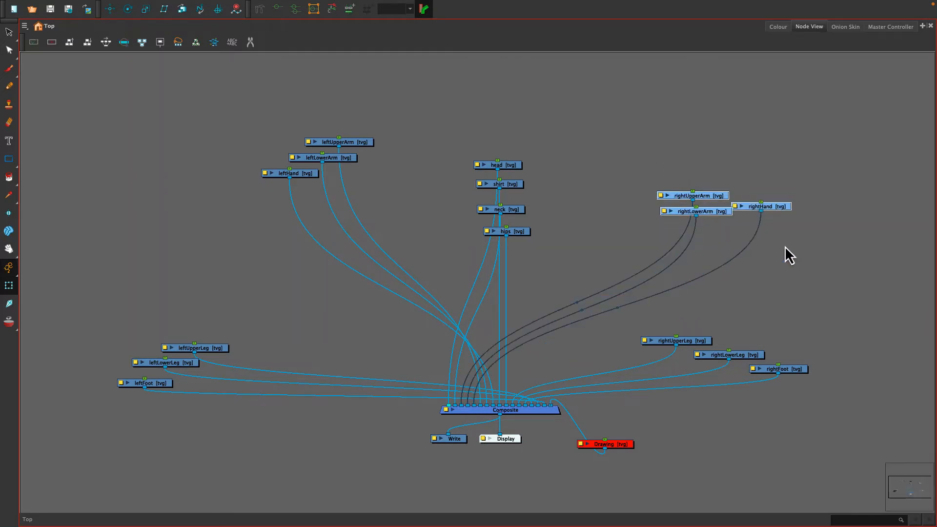
click(106, 42)
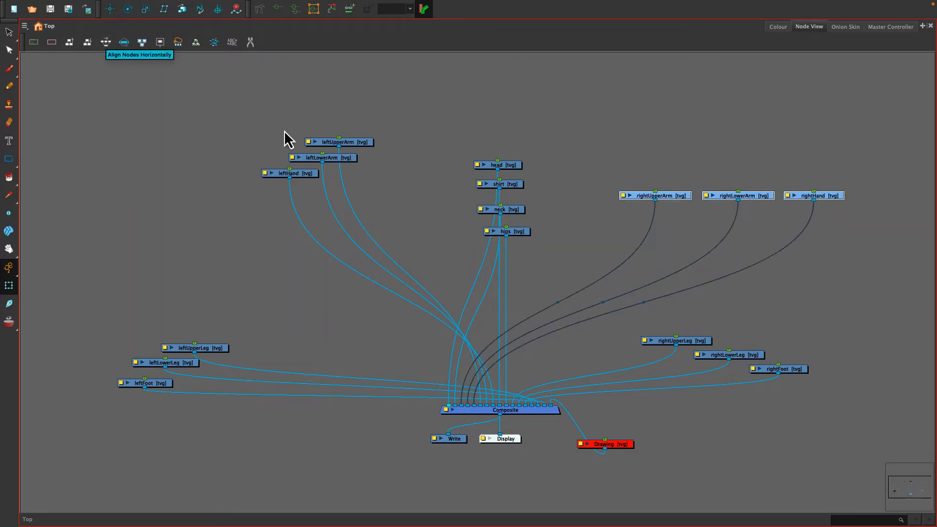
drag(283, 130, 335, 181)
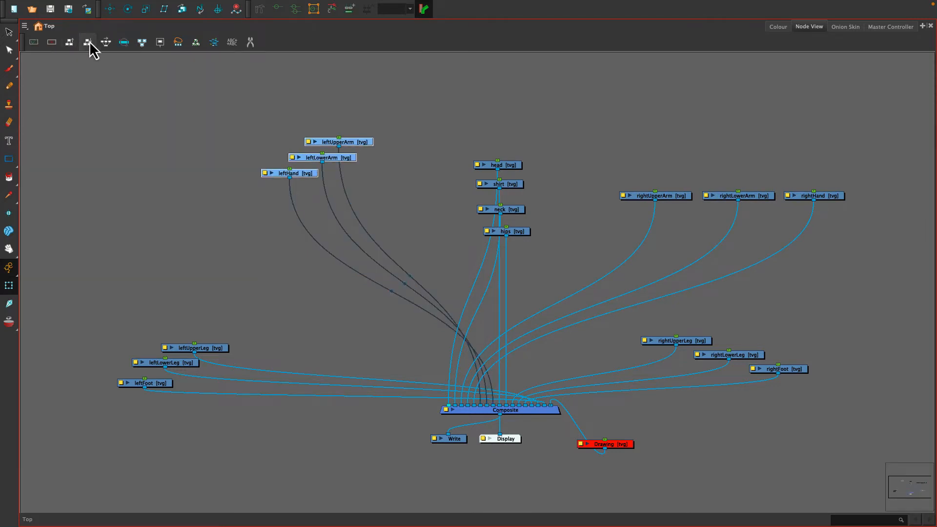
click(110, 44)
drag(284, 153, 208, 193)
Align the left leg nodes and the right leg nodes horizontally, each group in its own row.
drag(126, 344, 236, 417)
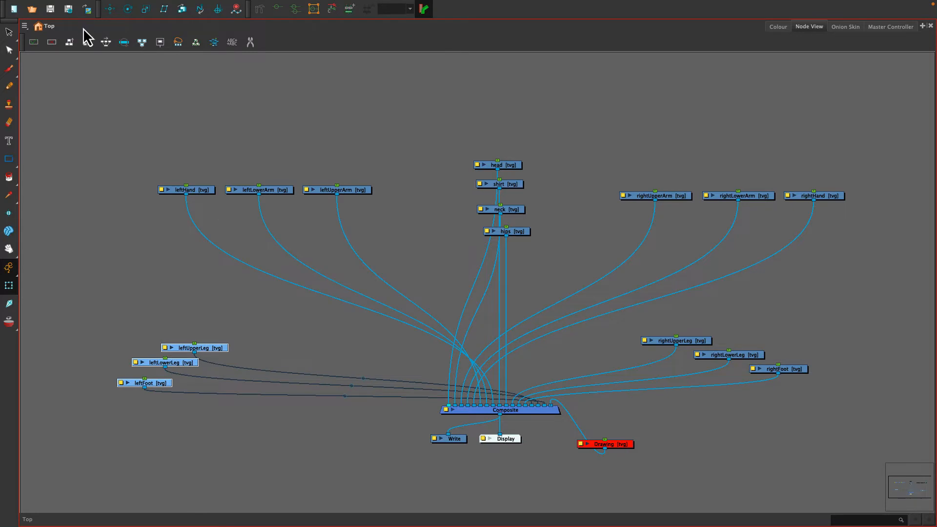
click(107, 43)
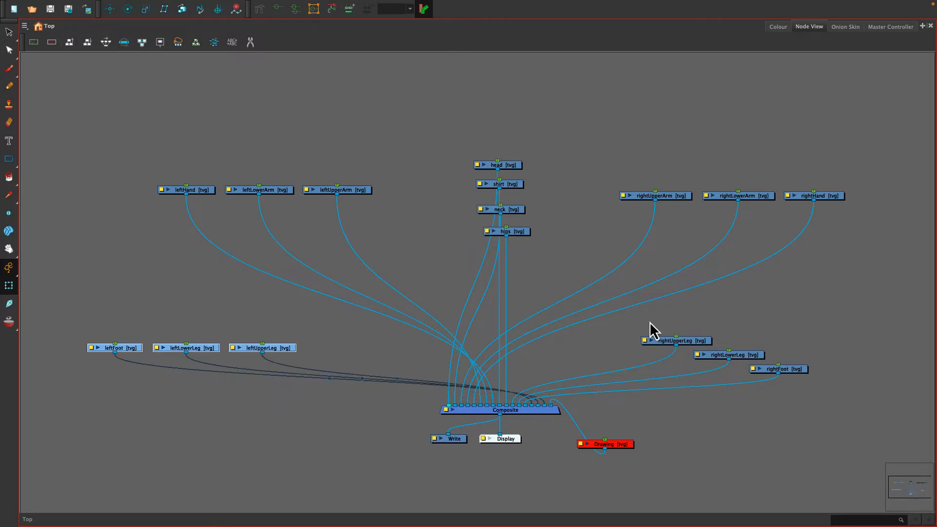
drag(649, 321, 776, 390)
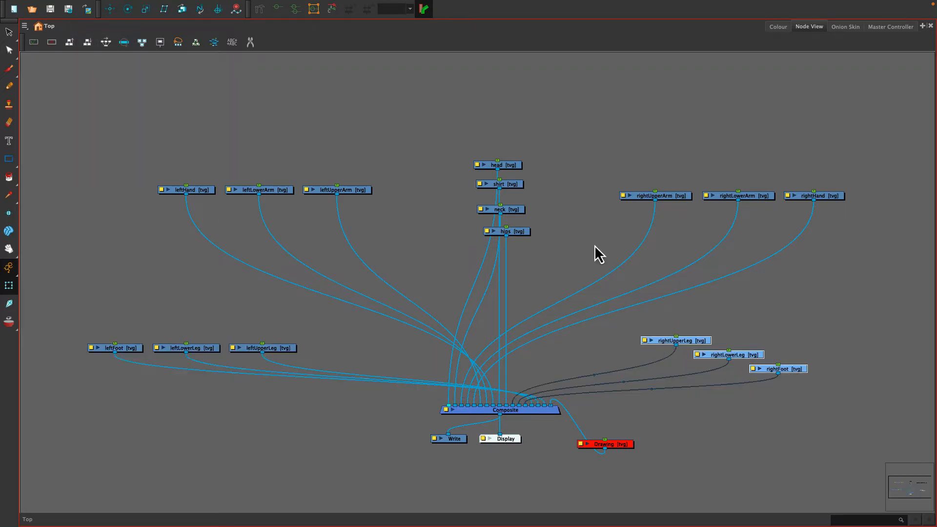
click(105, 42)
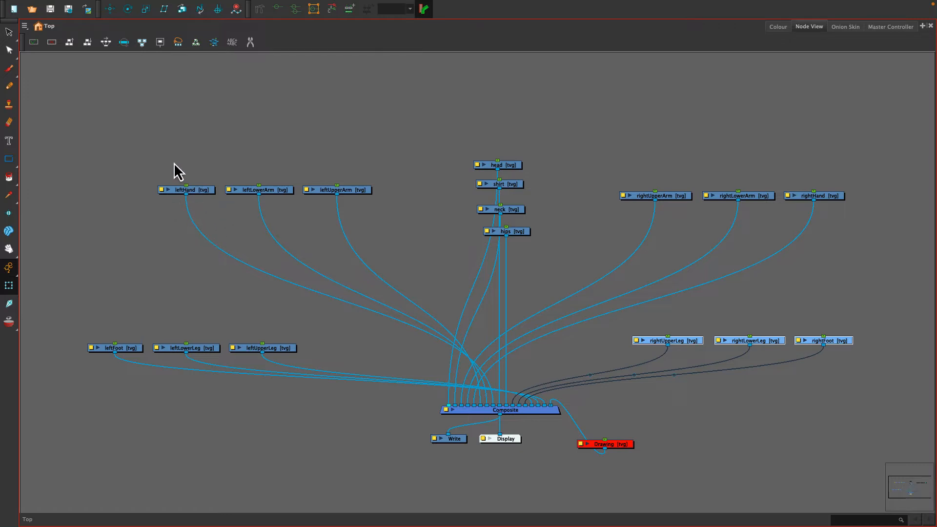
drag(173, 168, 377, 227)
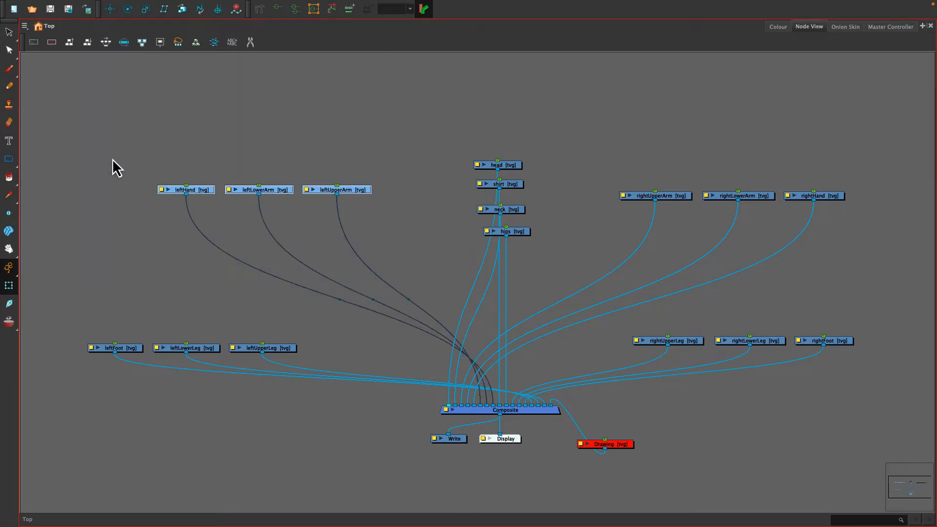
click(86, 133)
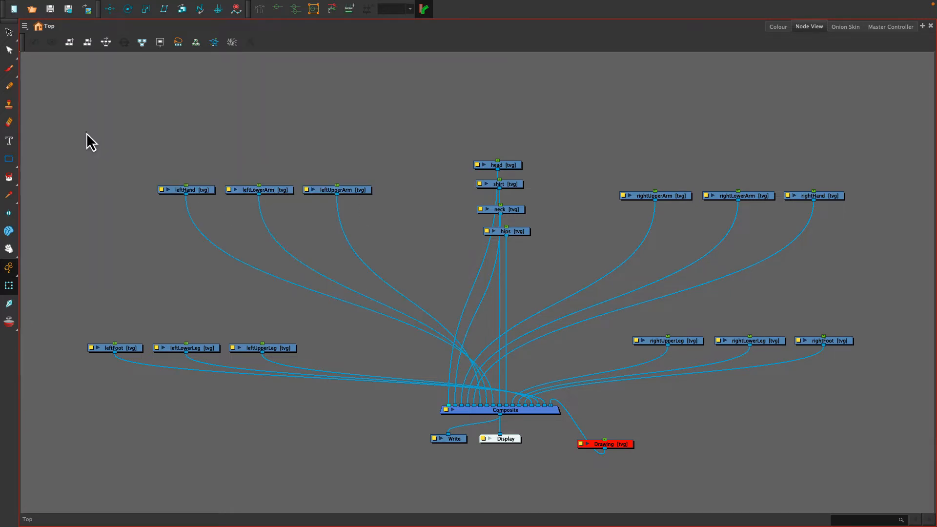
drag(143, 165, 142, 165)
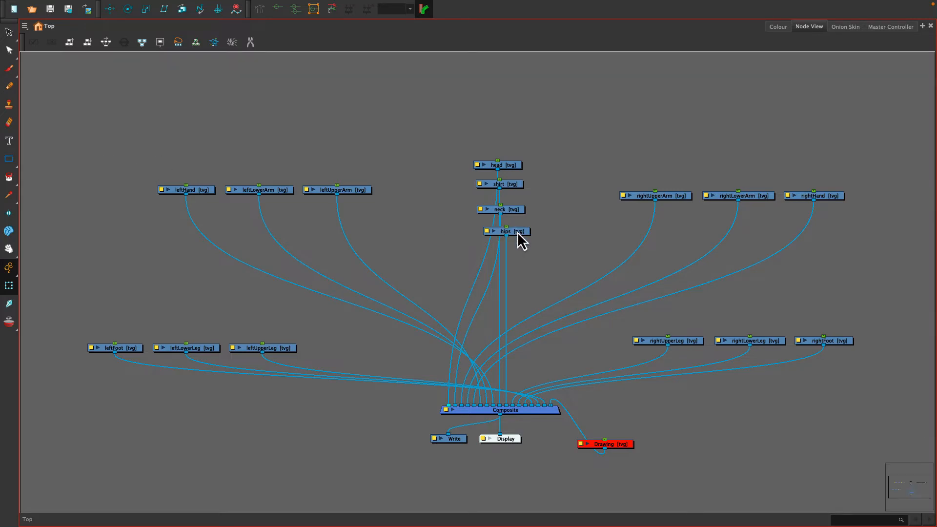
Spread the head, shirt, neck and hips nodes side by side above the Composite and align them in an evenly spaced row.
drag(518, 232, 569, 227)
drag(517, 215, 518, 232)
click(505, 186)
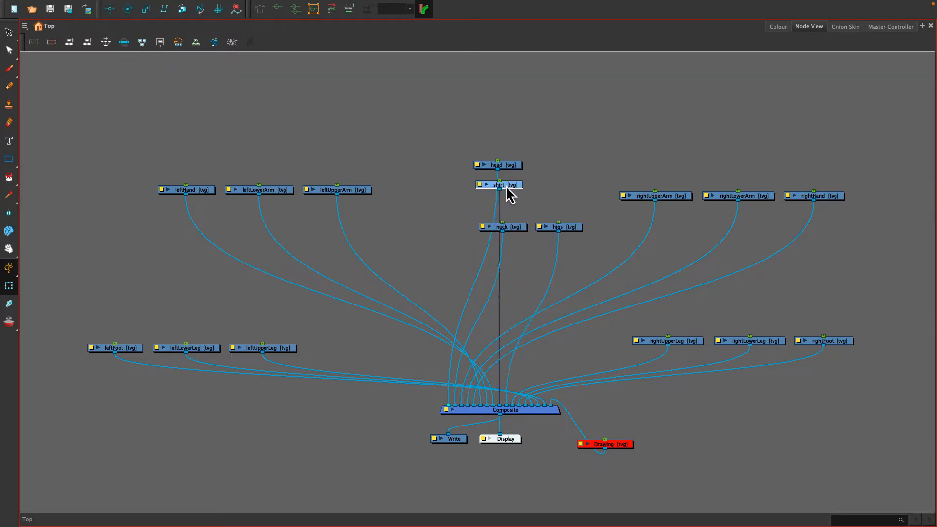
drag(506, 187, 456, 232)
drag(493, 168, 561, 238)
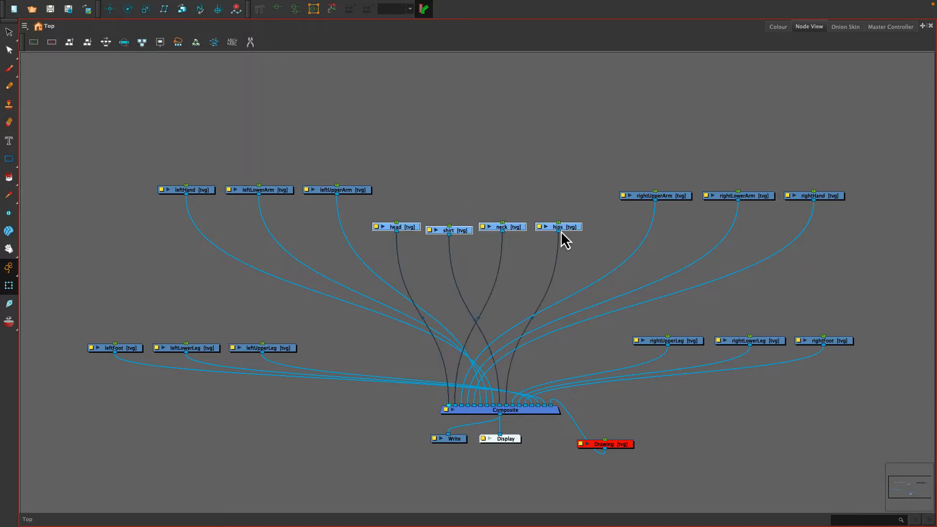
click(105, 42)
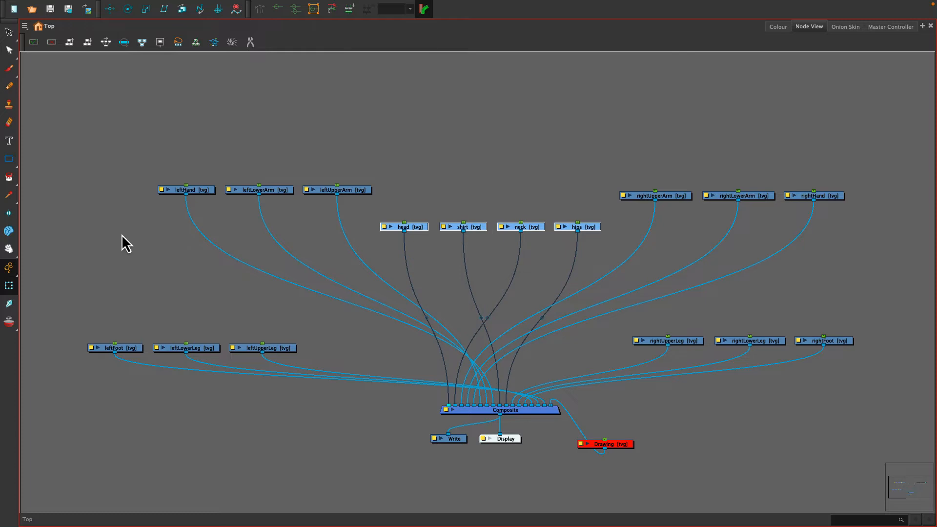
Undo a trial shared peg over all body-part drawings and give each drawing its own parent peg.
drag(59, 154, 851, 379)
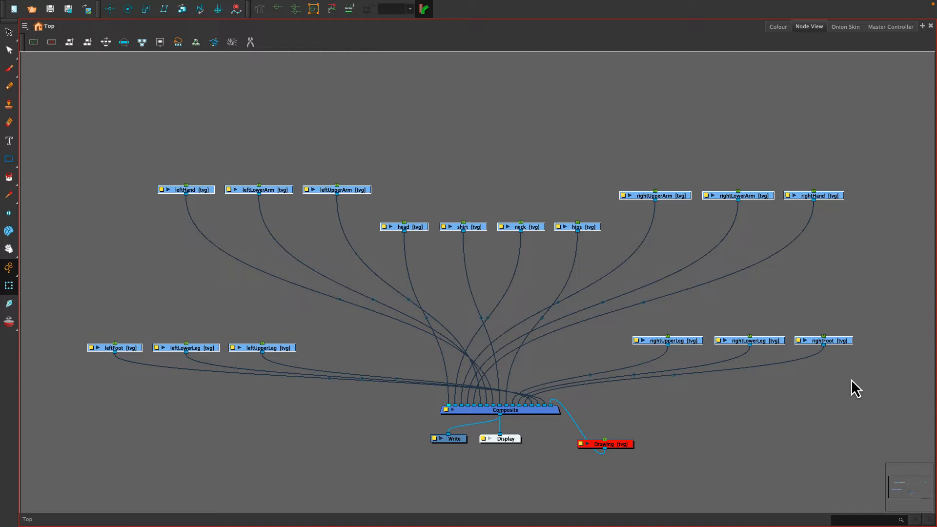
key(ctrl+p)
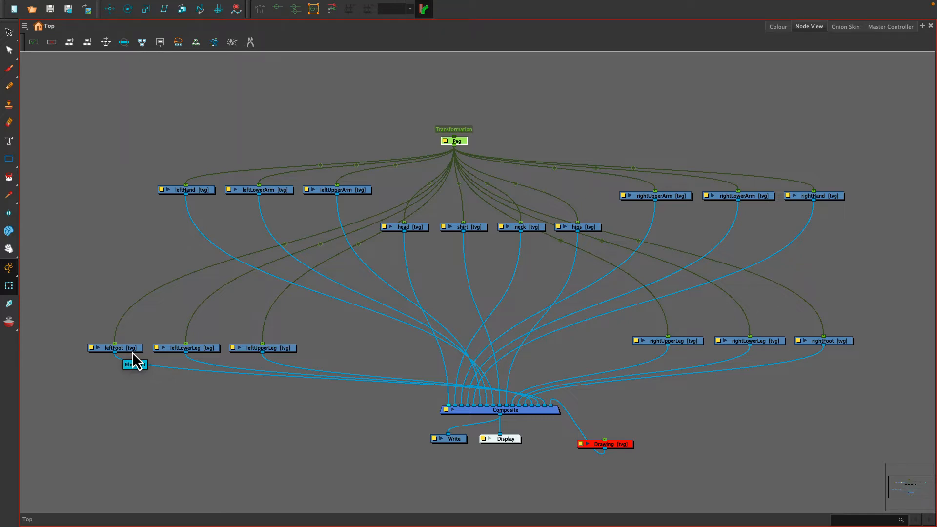
key(super+z)
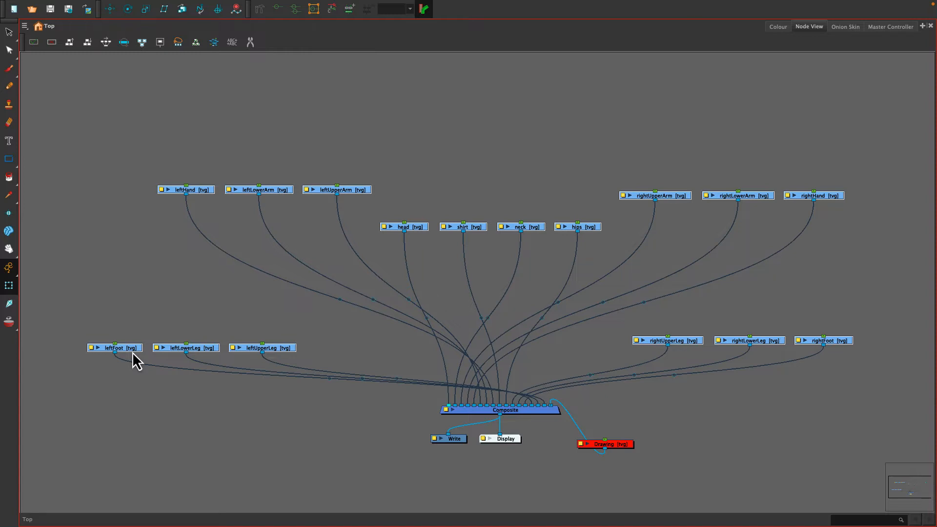
key(super+p)
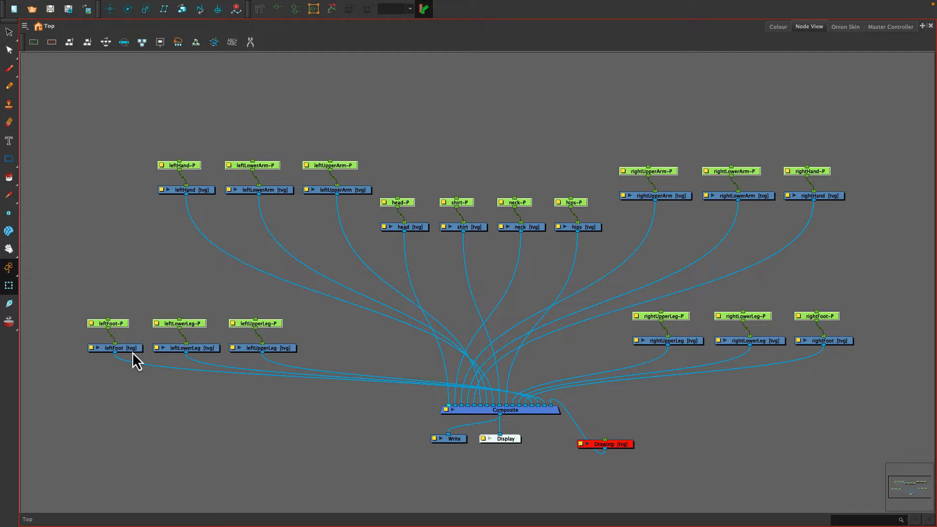
click(261, 139)
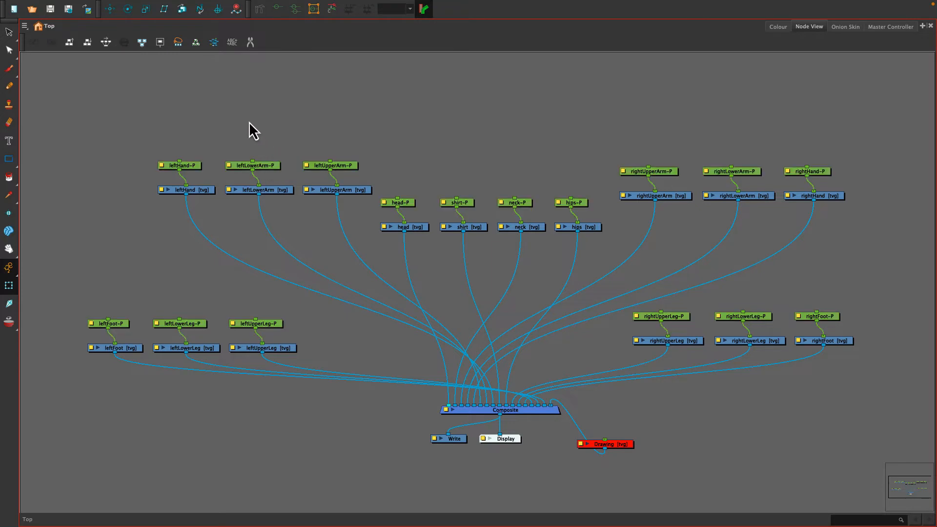
Shift the left arm pegs and left leg pegs so each sits directly above its drawing node.
click(258, 166)
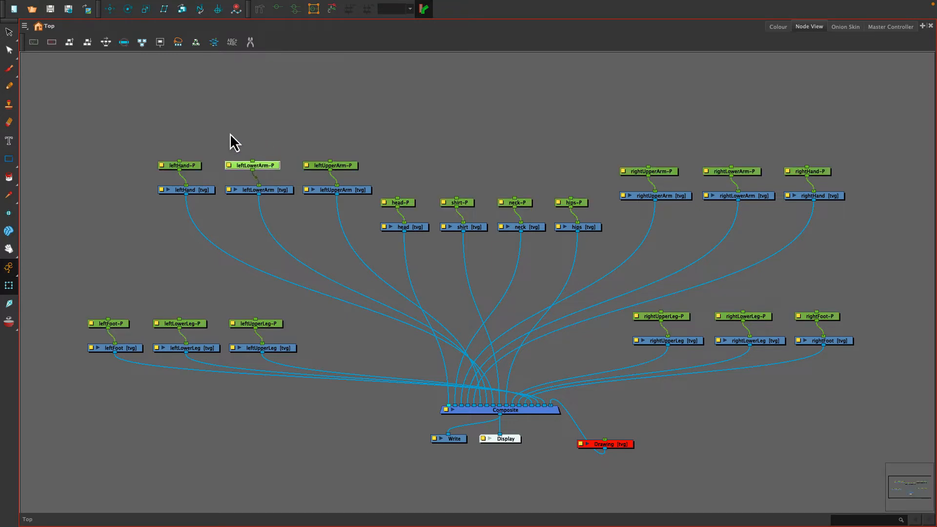
drag(265, 165, 327, 168)
drag(191, 169, 197, 169)
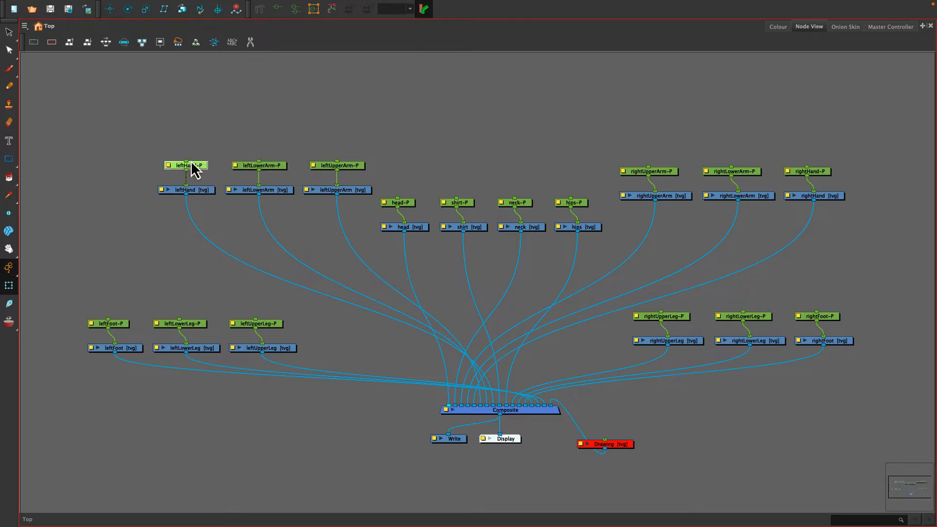
drag(98, 296, 243, 323)
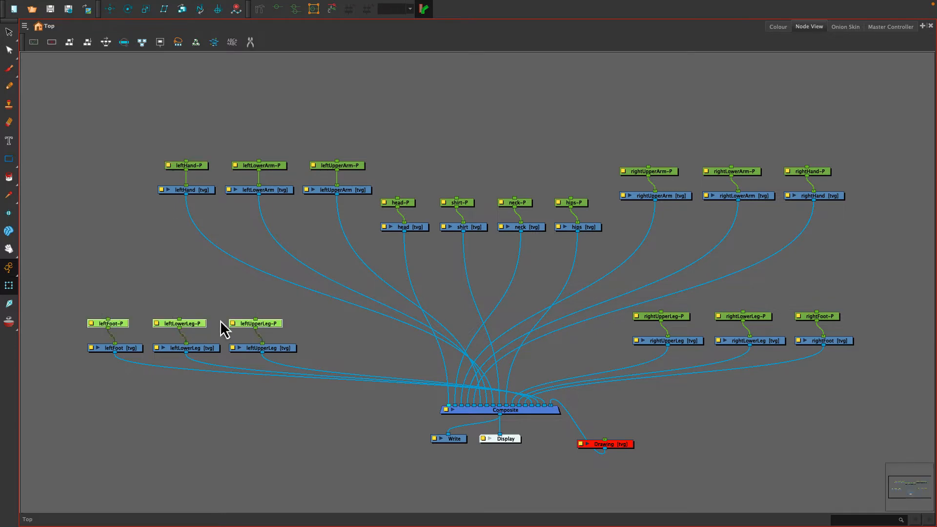
drag(119, 330, 126, 329)
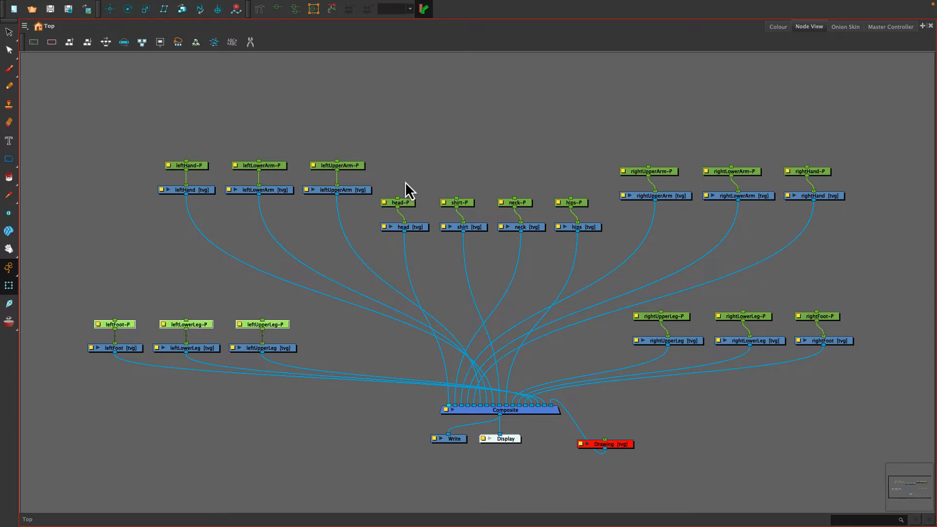
Center the head, shirt, neck and hips pegs and the right arm and right leg pegs above their drawing nodes.
drag(405, 183, 587, 209)
drag(627, 141, 803, 174)
drag(686, 305, 841, 325)
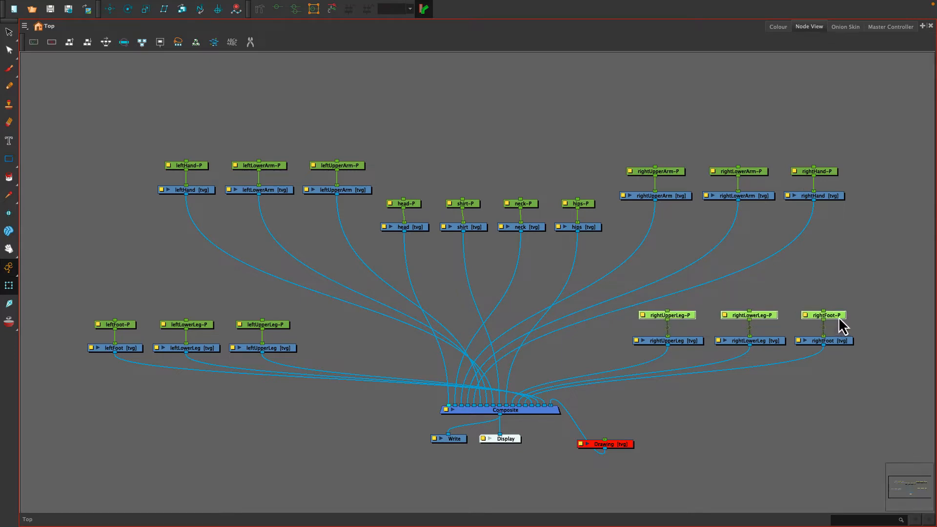
click(230, 123)
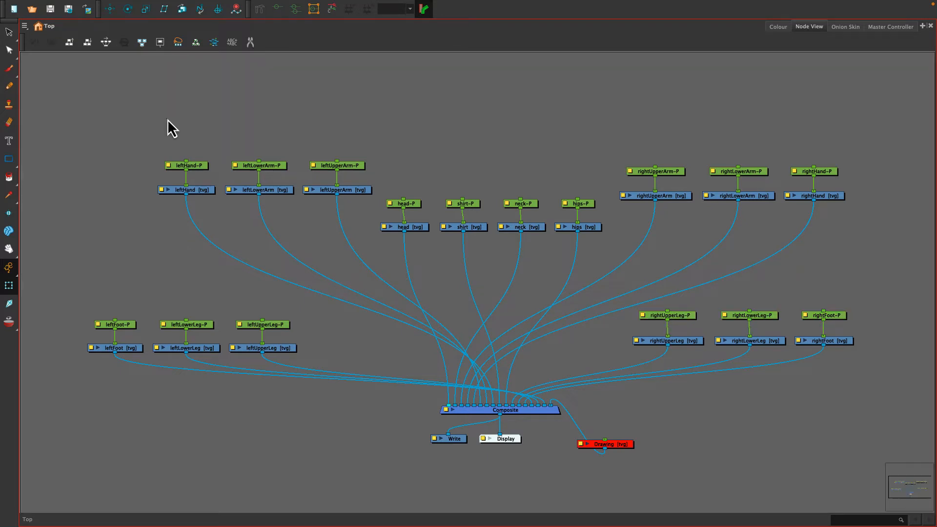
Delete the three left arm pegs and the three left leg pegs.
drag(168, 117, 344, 171)
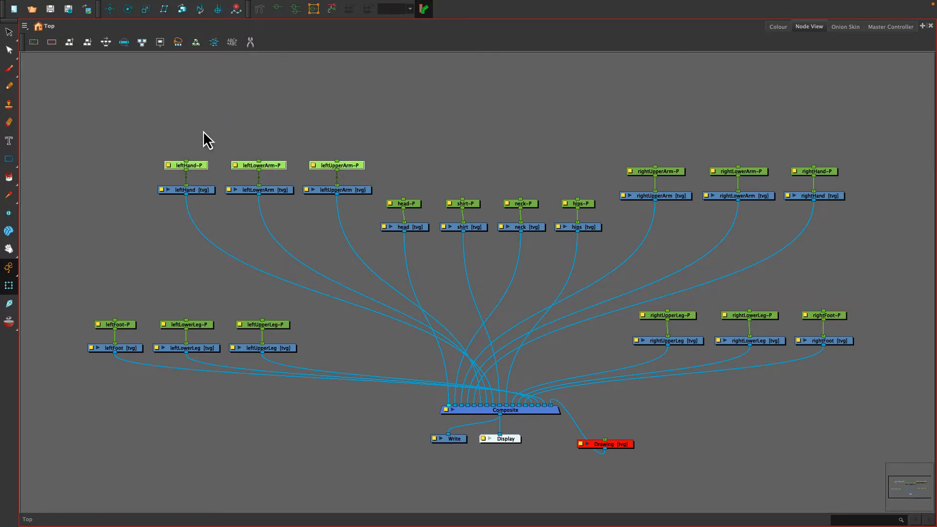
key(Delete)
drag(142, 282, 277, 313)
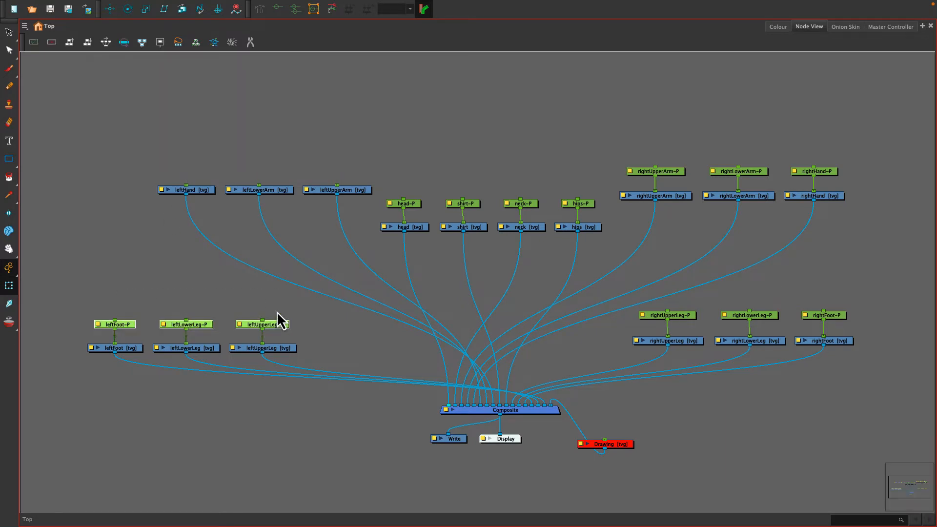
key(Delete)
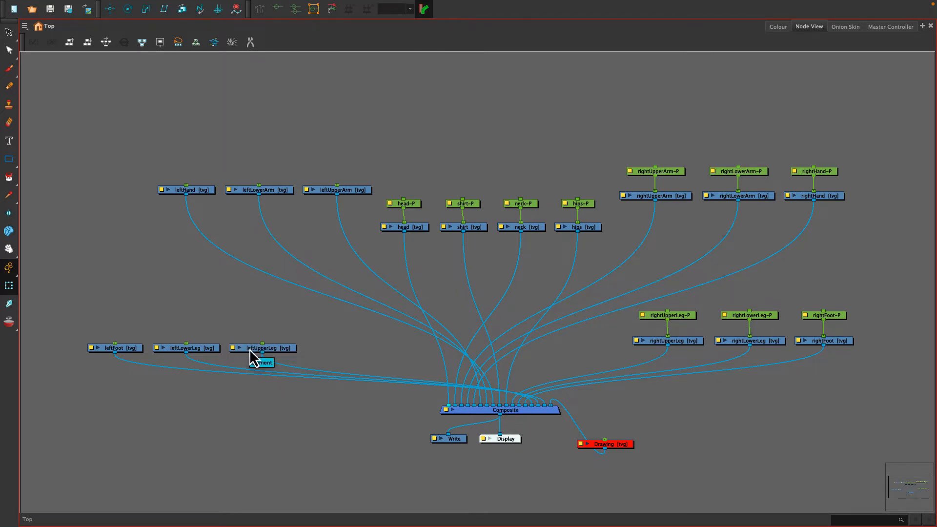
Reorder the left leg nodes into an aligned row of upper leg, lower leg and foot, and add a parent peg to each.
drag(249, 349, 103, 317)
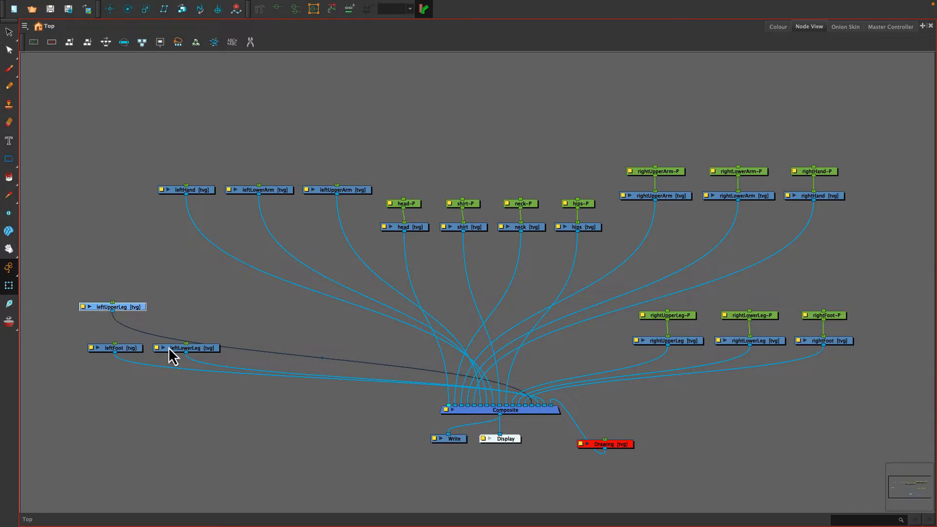
drag(168, 348, 171, 307)
drag(146, 351, 279, 306)
drag(144, 285, 275, 319)
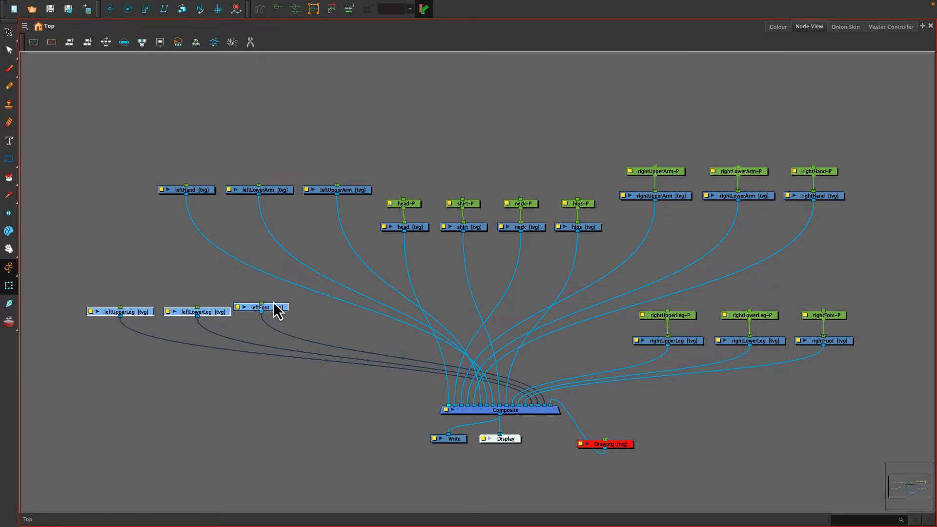
click(105, 42)
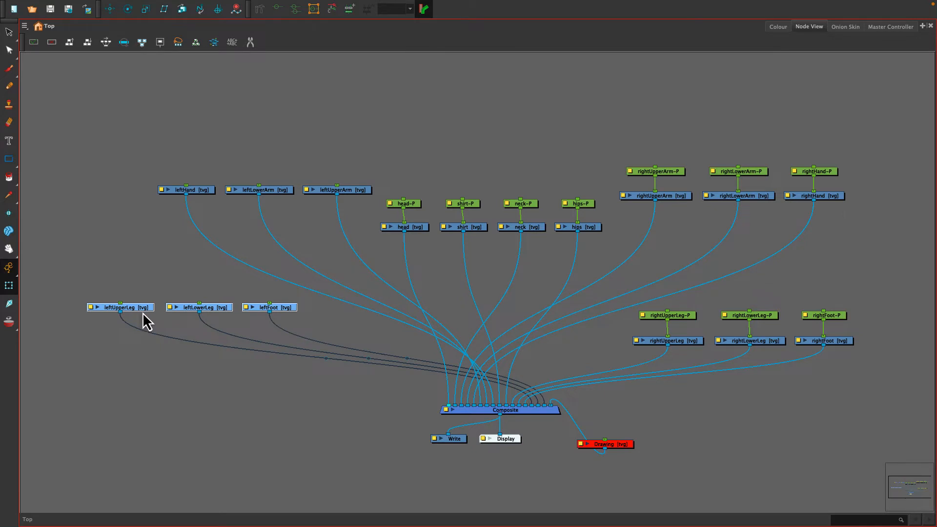
key(ctrl+p)
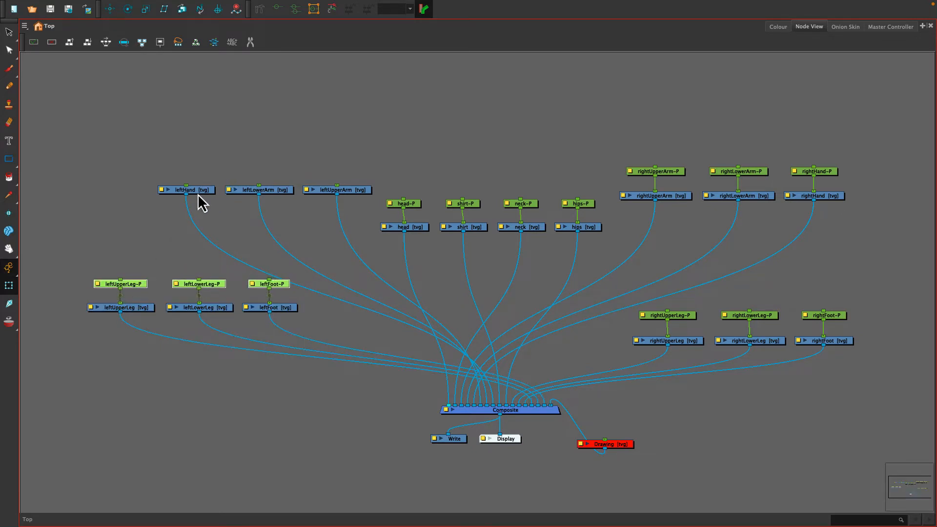
Reorder the left arm nodes into an aligned row of upper arm, lower arm and hand, with a centered parent peg above each.
drag(197, 191, 364, 214)
drag(318, 190, 170, 191)
drag(347, 212, 330, 192)
drag(142, 151, 347, 201)
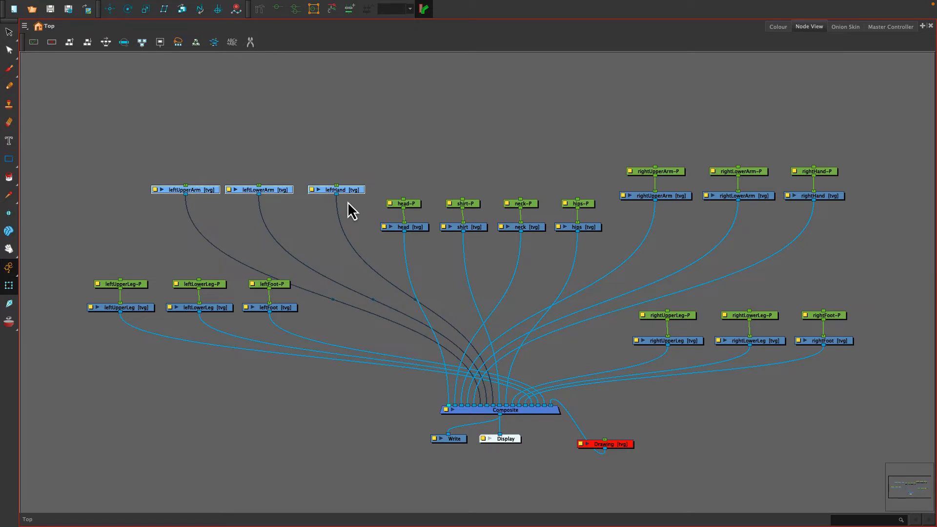
click(106, 41)
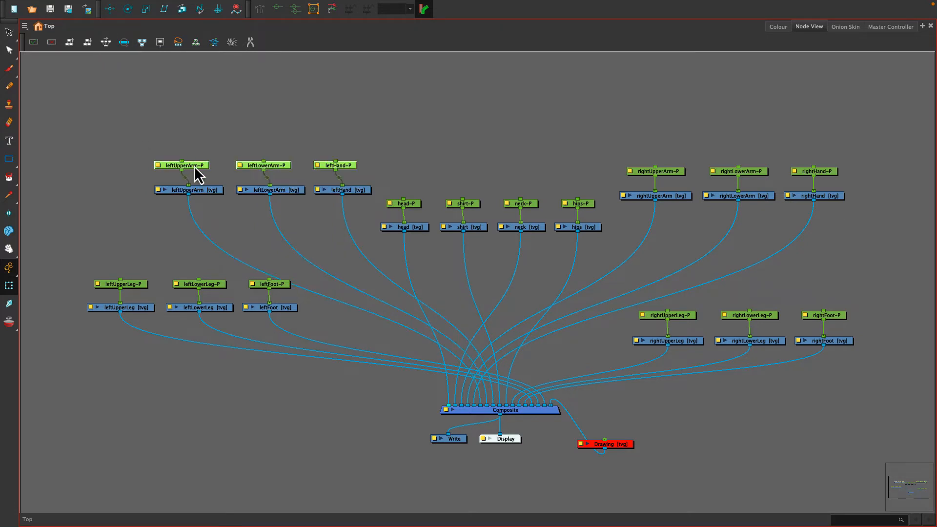
drag(193, 167, 200, 168)
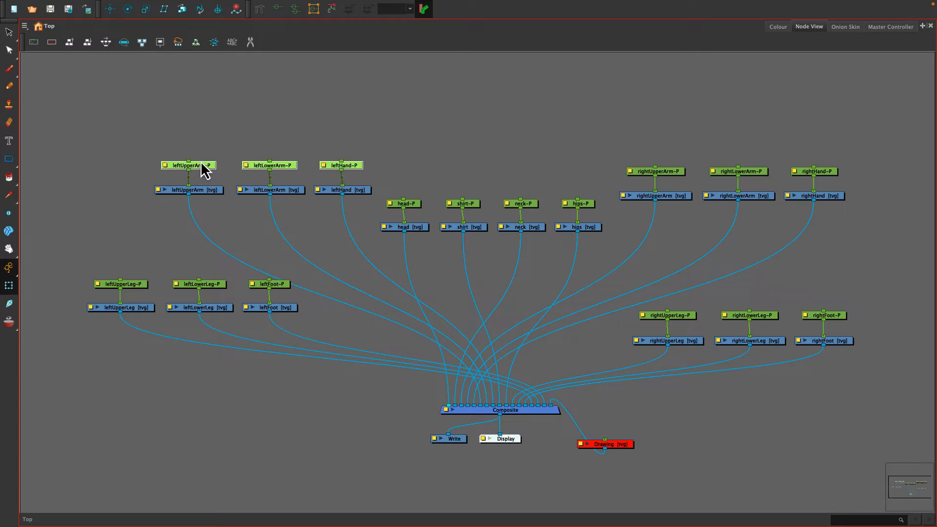
click(215, 124)
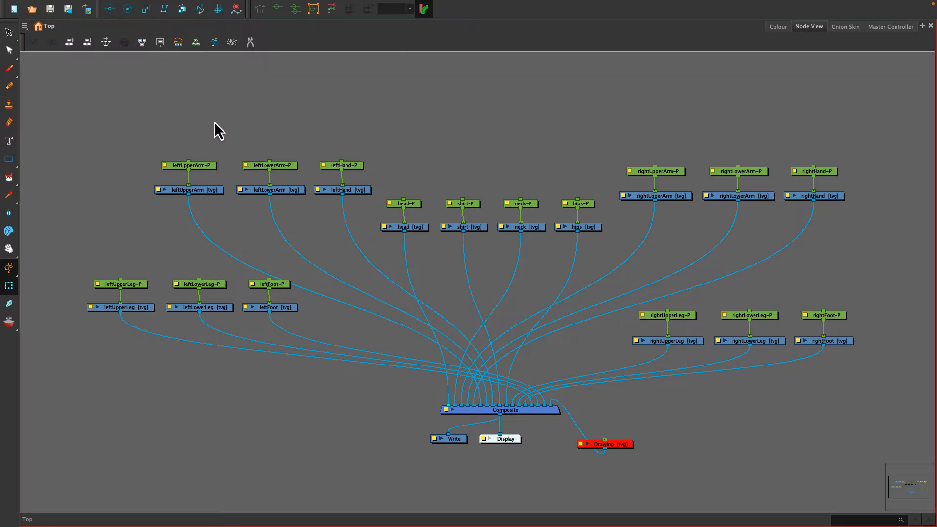
Add a parent peg above leftLowerArm-P, connect it to leftHand-P as well, and place it closely above the lower arm peg.
click(279, 166)
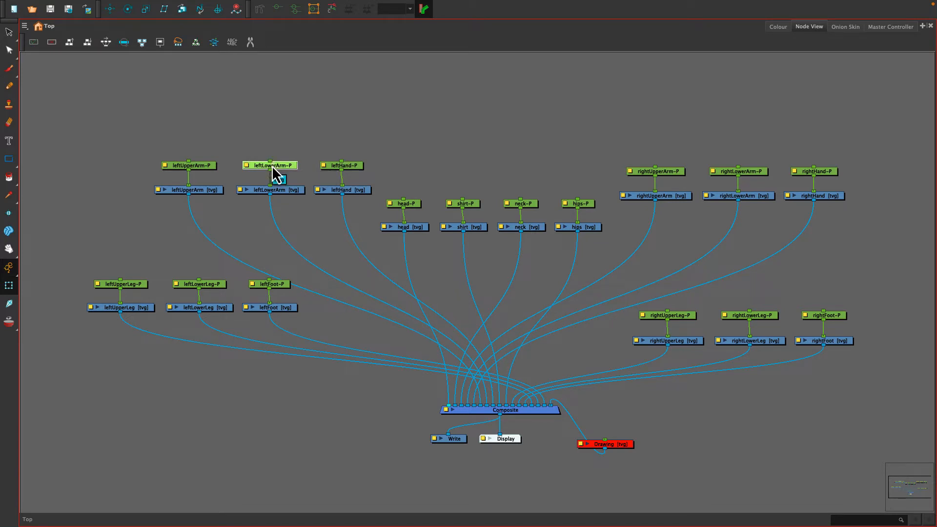
key(ctrl+p)
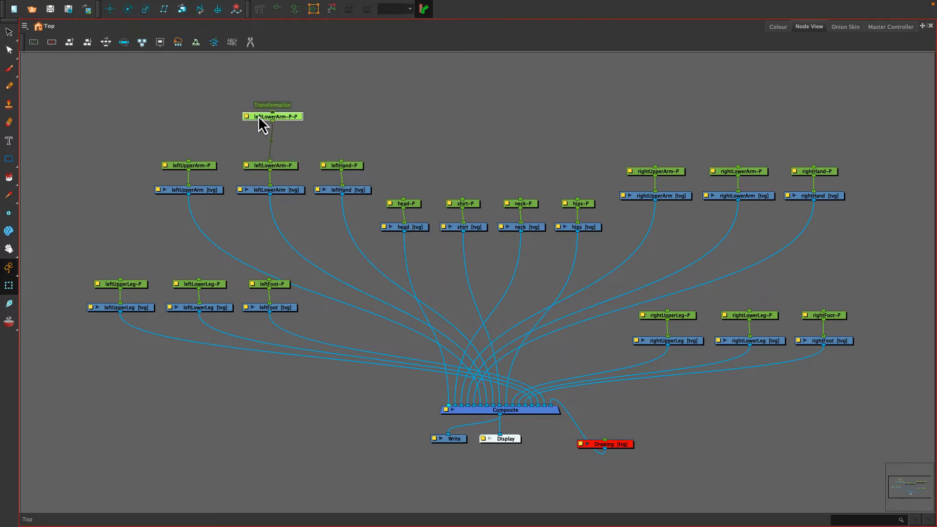
drag(261, 118, 259, 116)
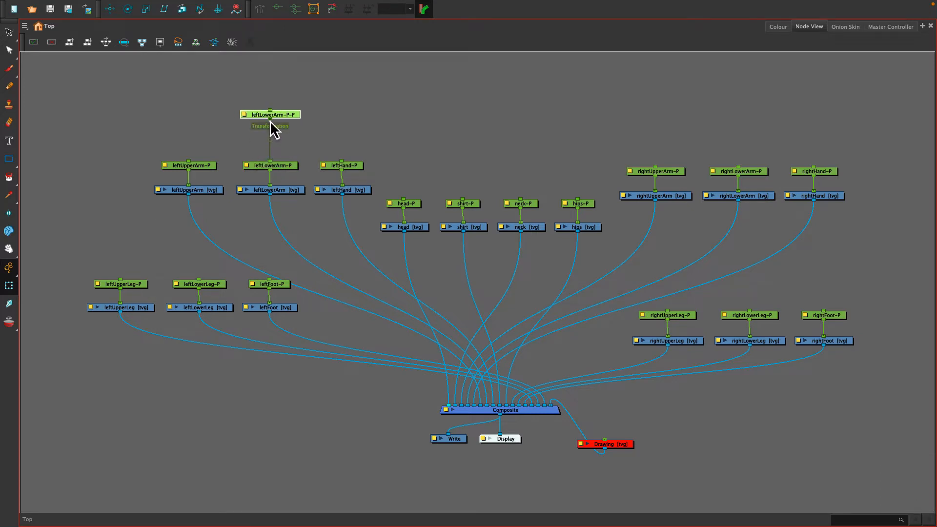
drag(337, 153, 341, 162)
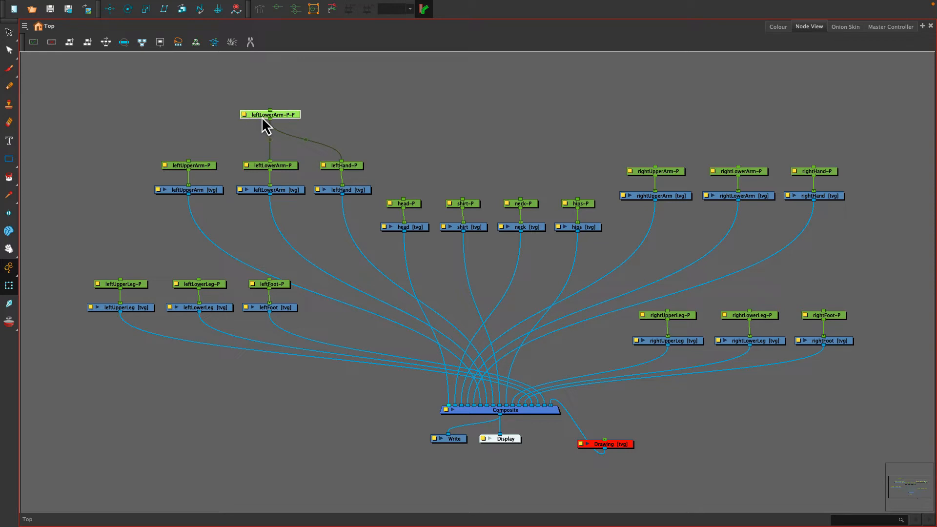
drag(262, 117, 263, 139)
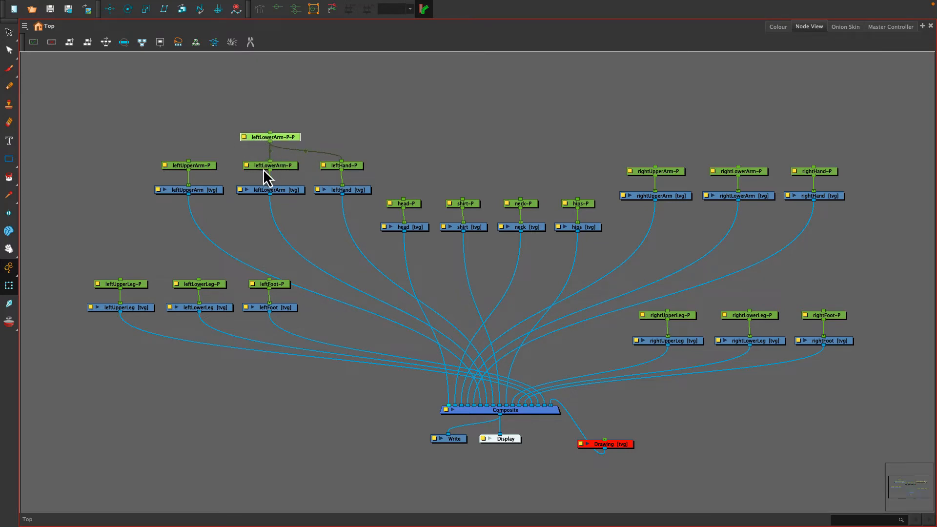
click(200, 168)
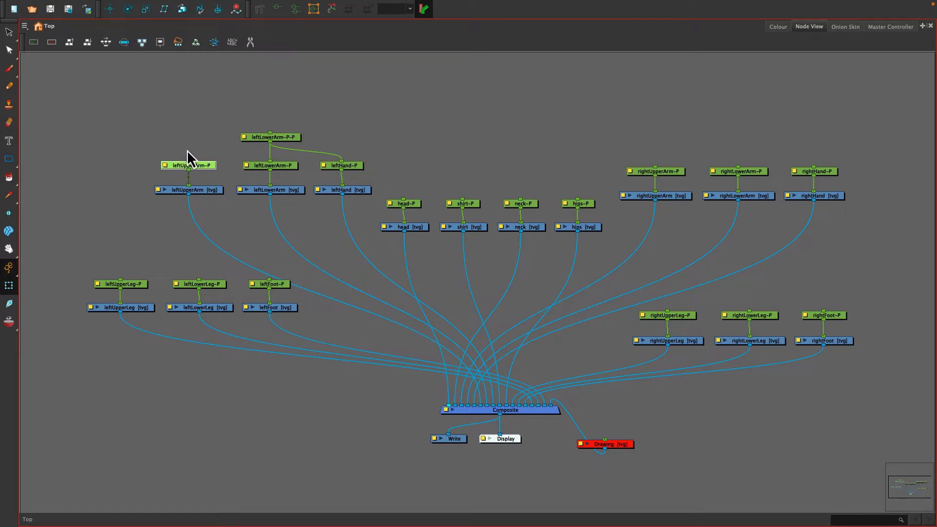
key(ctrl+p)
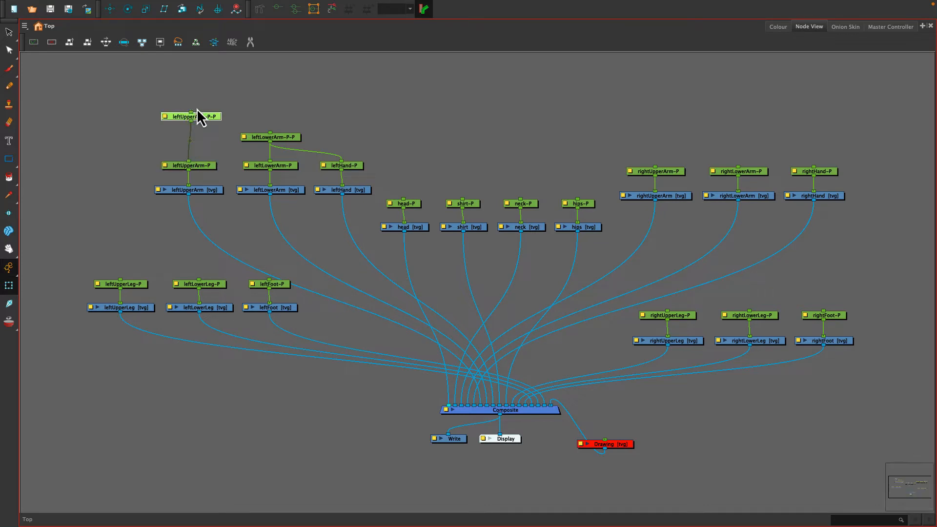
key(ctrl+z)
drag(198, 115, 215, 161)
click(262, 138)
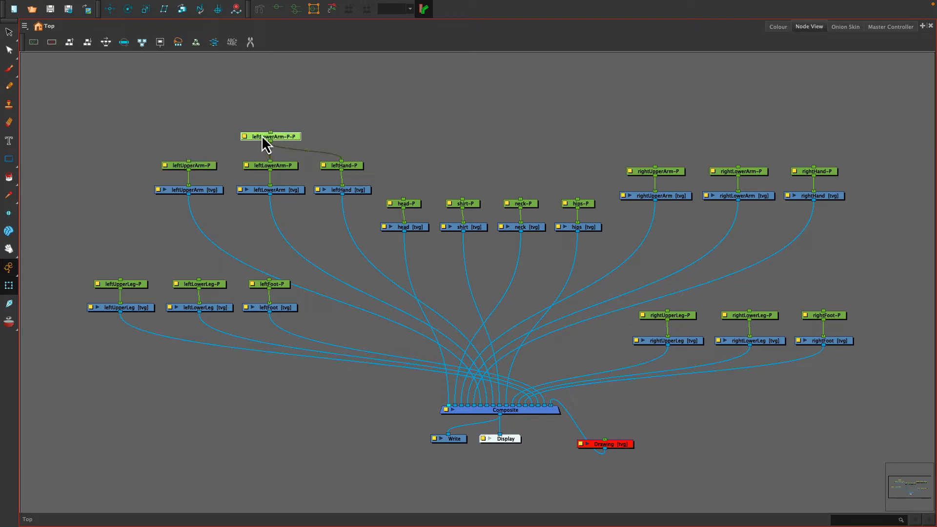
ctrl+click(204, 165)
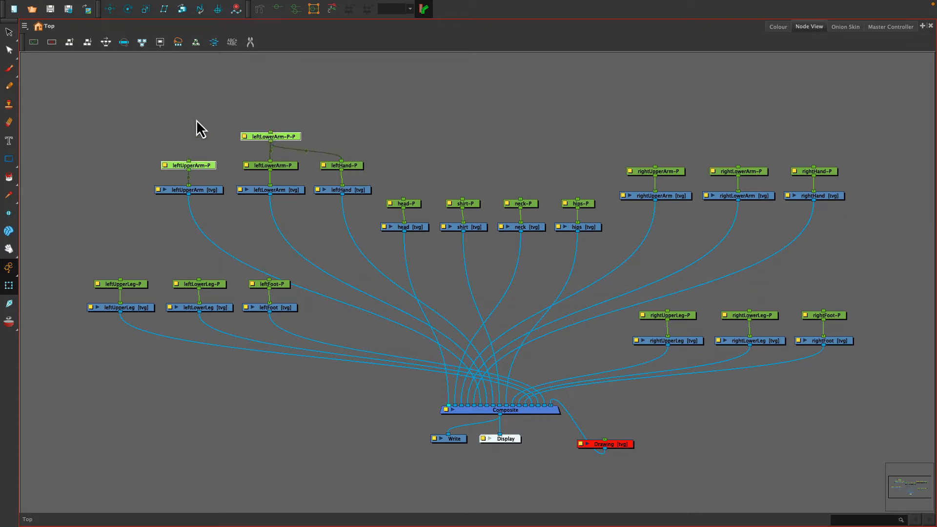
key(ctrl+p)
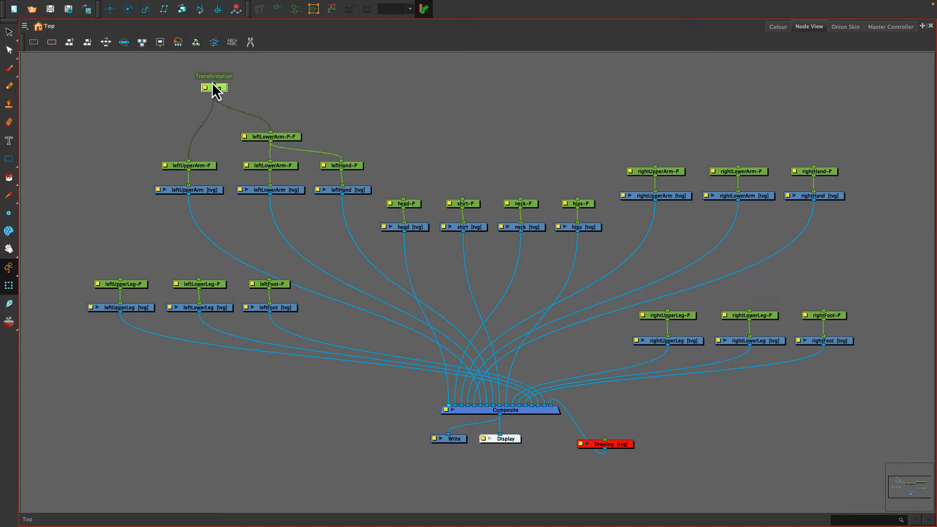
key(ctrl+z)
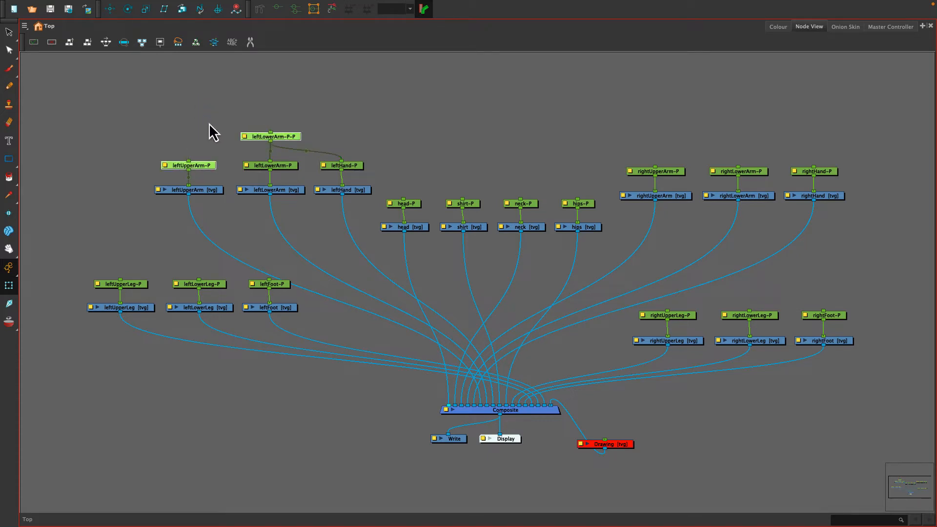
click(191, 127)
Add a parent peg above leftUpperArm-P and rename it leftArm-Master-P.
click(203, 165)
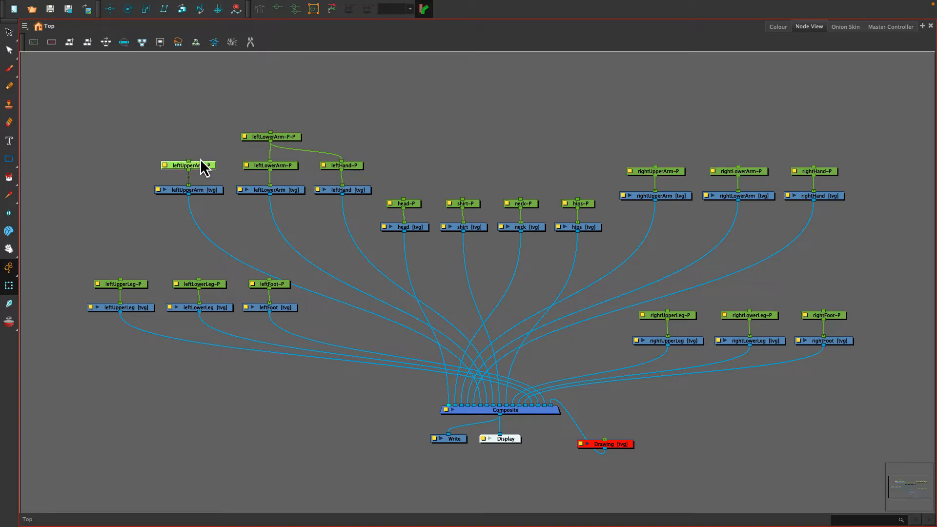
key(ctrl+p)
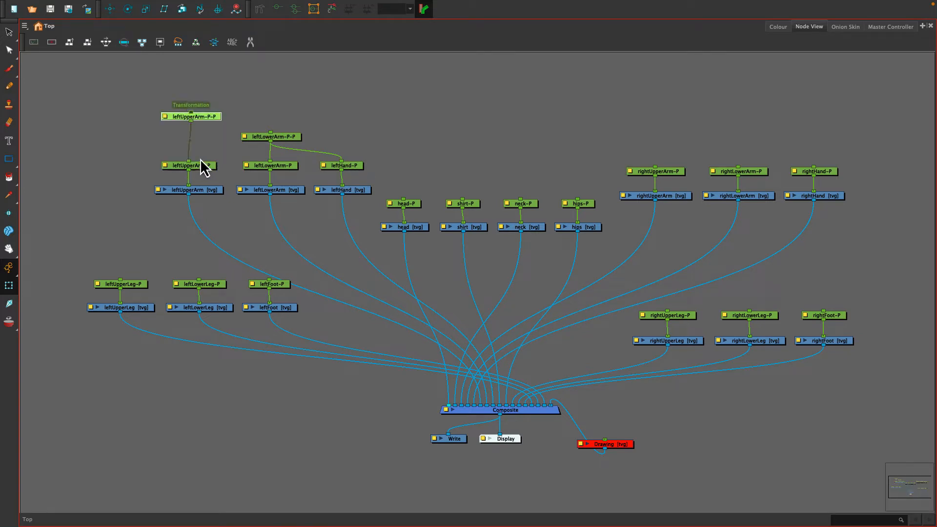
double_click(164, 116)
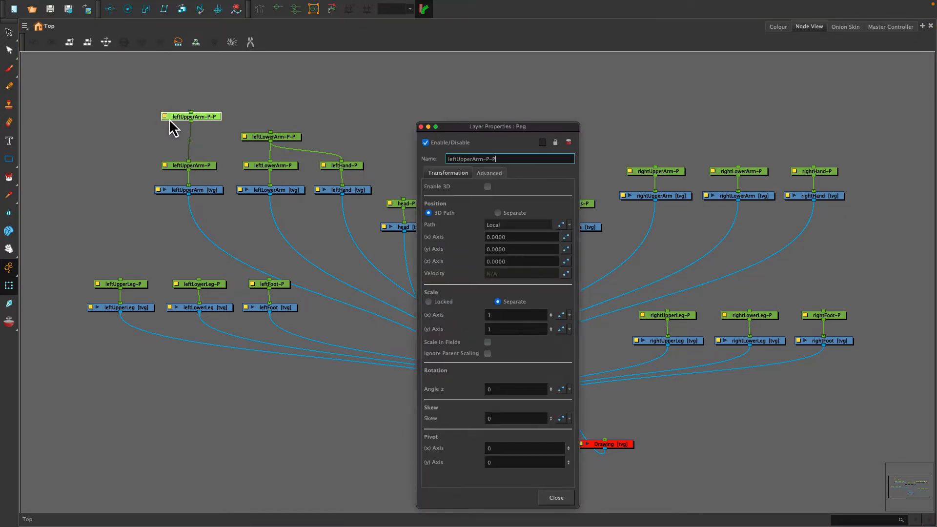
drag(489, 157, 459, 155)
text(Arm-Mastyer)
key(BackSpace)
key(BackSpace)
key(BackSpace)
text(er)
click(556, 497)
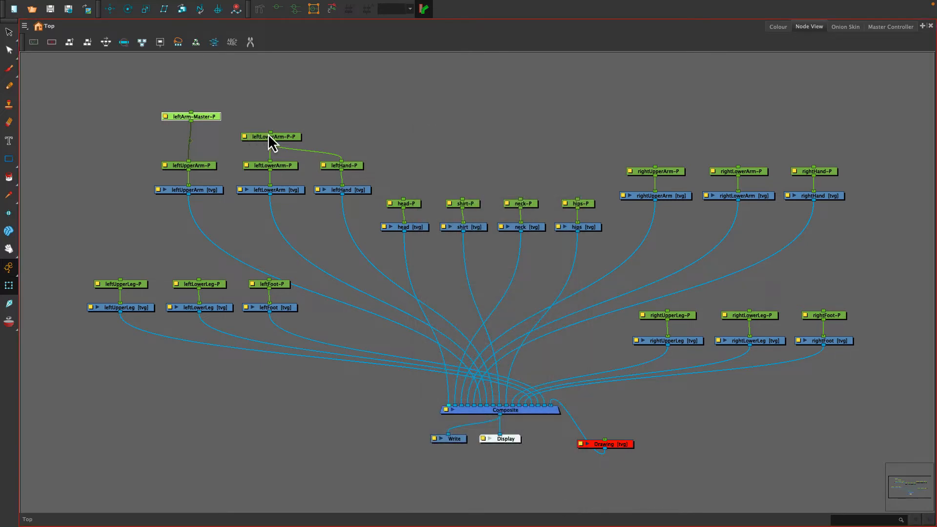
Connect leftArm-Master-P to leftLowerArm-P-P as well, and align the upper and lower arm pegs in their columns.
drag(202, 120, 263, 129)
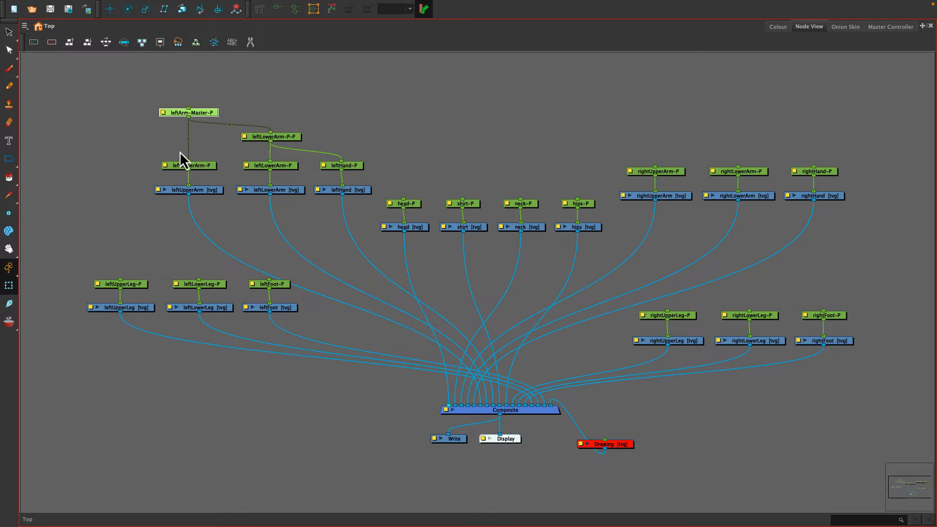
drag(154, 89, 174, 166)
drag(254, 120, 256, 165)
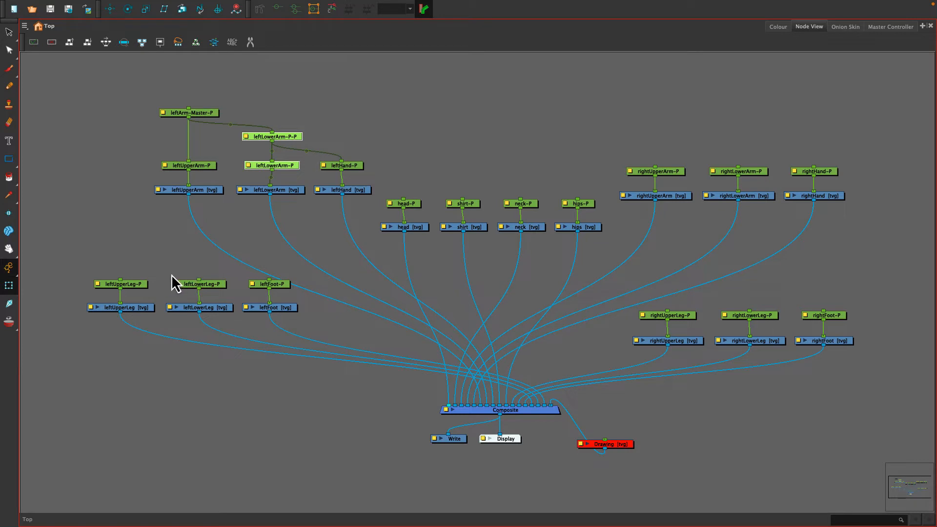
Add a parent peg above leftLowerLeg-P and place it closely above, centered on that peg.
click(207, 285)
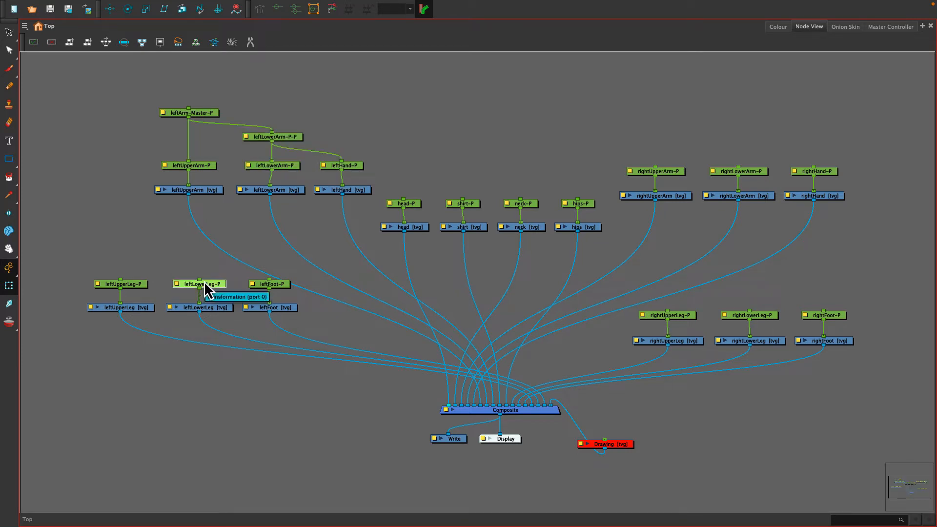
key(super+p)
drag(196, 238, 192, 249)
drag(192, 237, 189, 259)
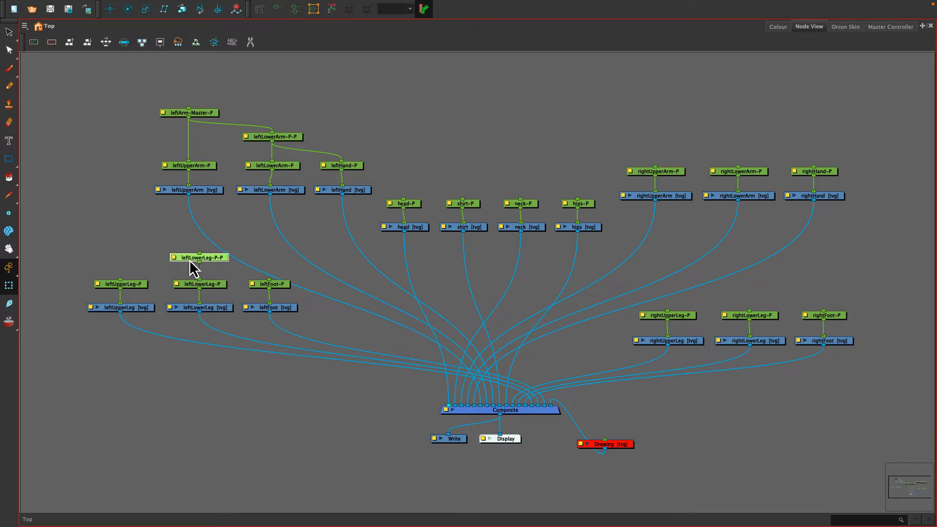
Add a parent peg named leftLeg-Master-P above leftUpperLeg-P and connect it to leftLowerLeg-P-P as well.
click(133, 285)
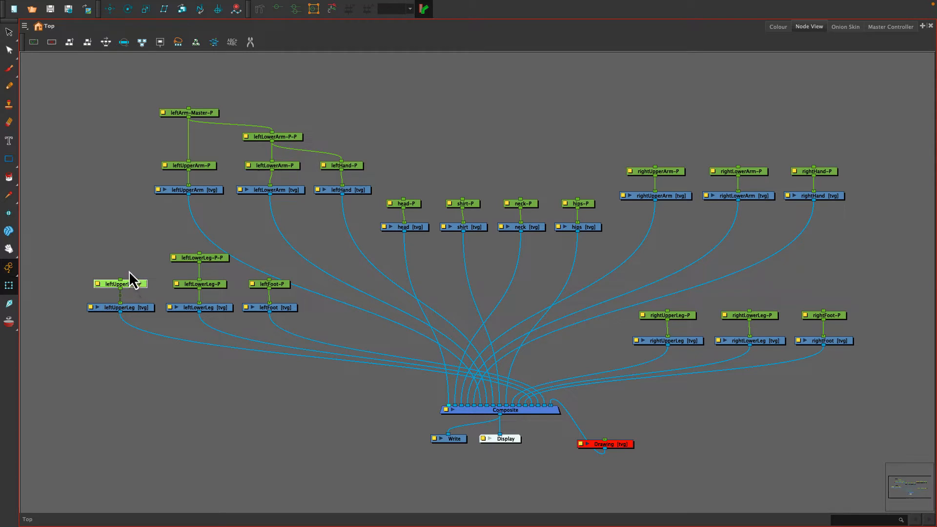
key(super+p)
double_click(97, 235)
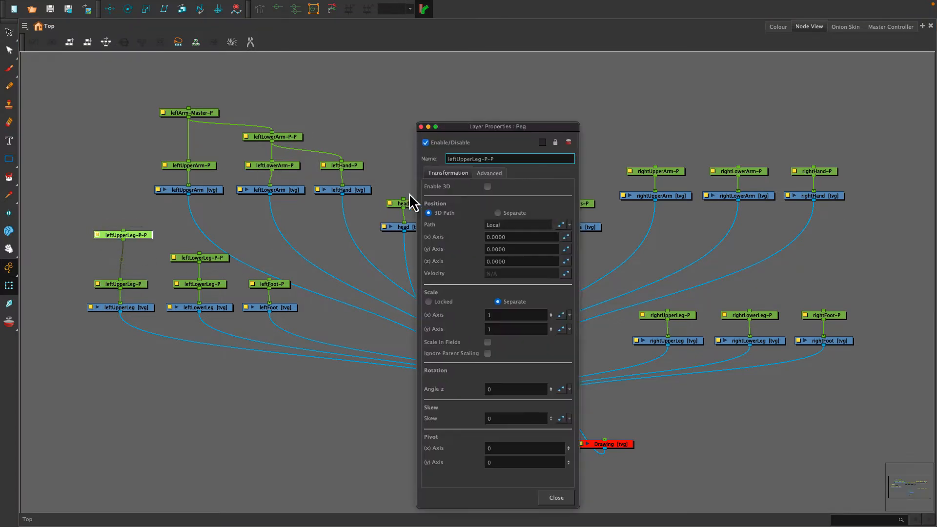
drag(455, 159, 486, 155)
text(Leg-Master)
key(Return)
click(421, 127)
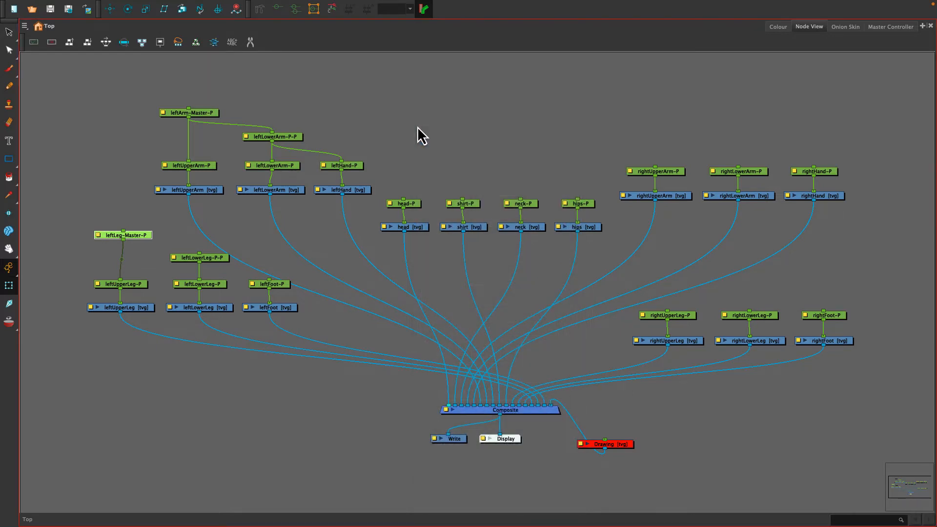
drag(123, 240, 198, 252)
drag(128, 236, 125, 235)
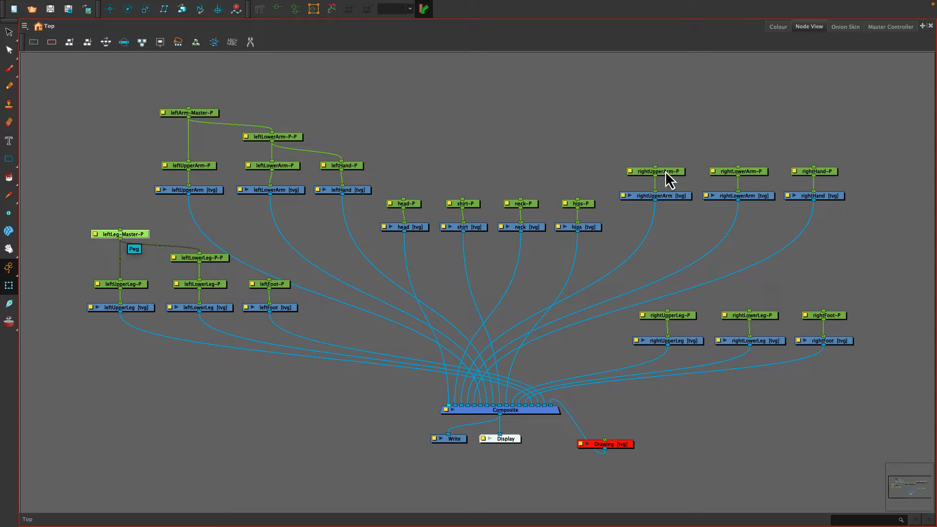
Add a parent peg above rightLowerArm-P, connect it to rightHand-P as well, and place it closely above the lower arm peg.
click(749, 173)
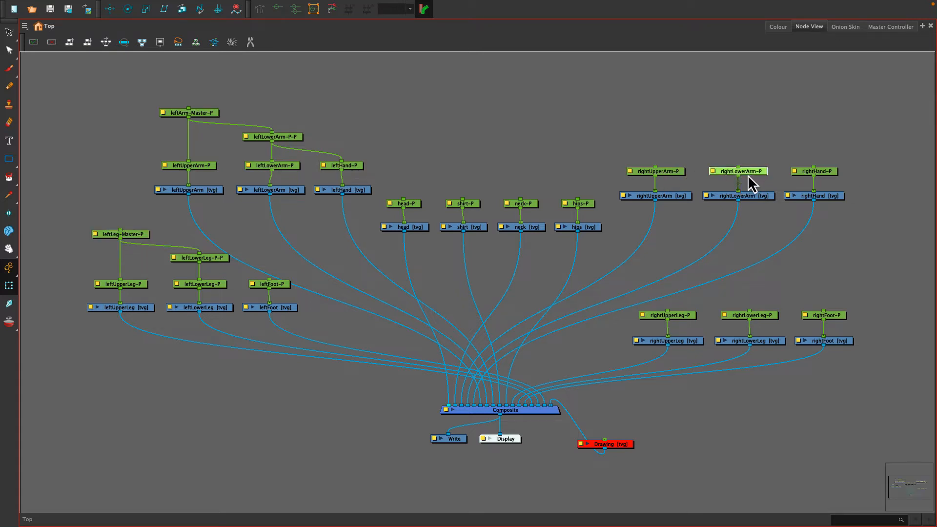
key(super+p)
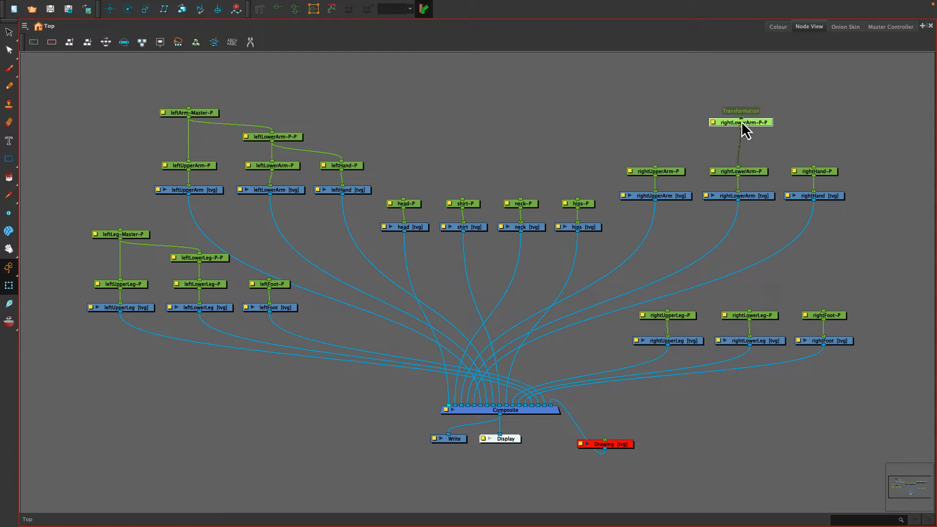
drag(740, 126, 813, 166)
drag(726, 128, 724, 144)
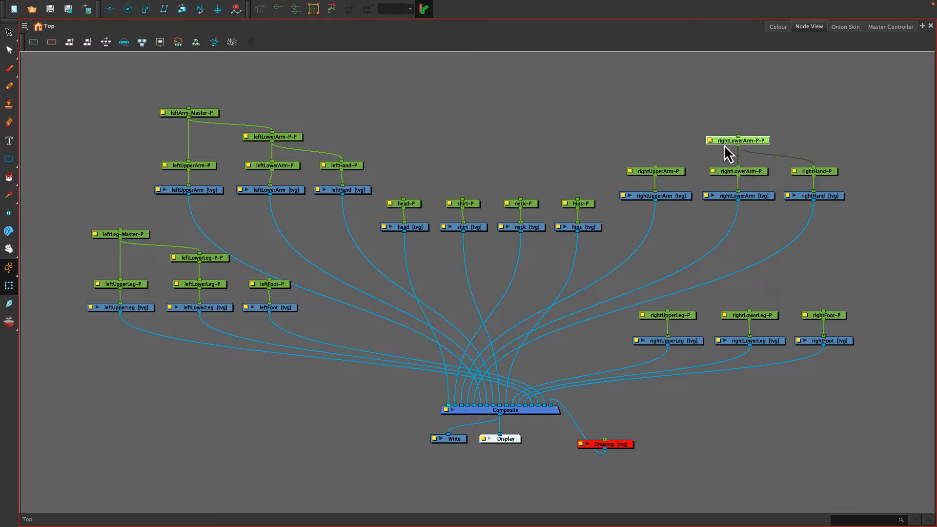
Add a parent peg above rightUpperArm-P and connect it to rightLowerArm-P-P as well.
click(668, 172)
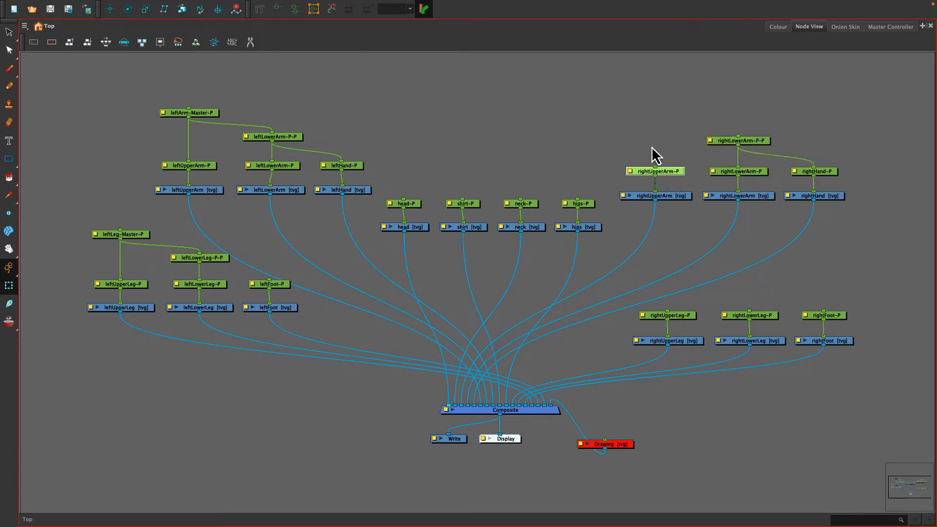
key(super+p)
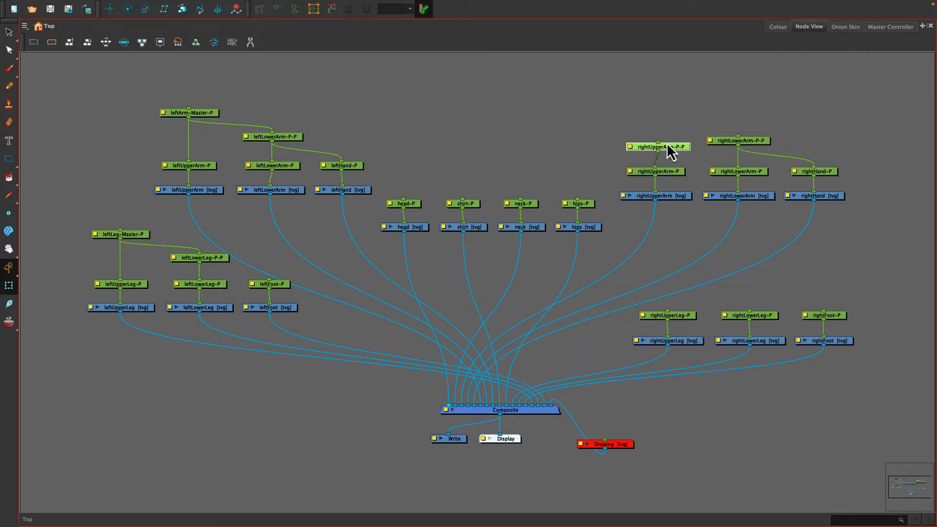
drag(665, 143, 737, 137)
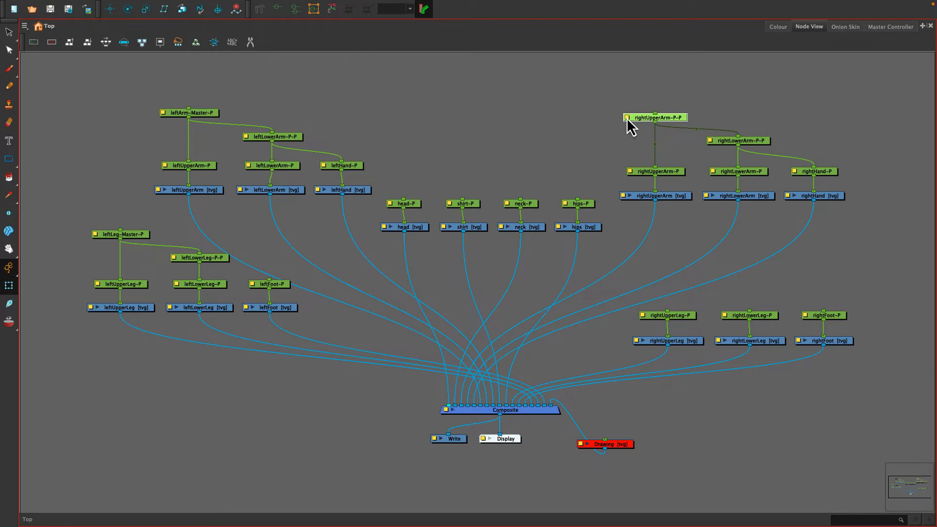
Rename the new top peg of the right arm as rightArm-Master-P.
double_click(627, 118)
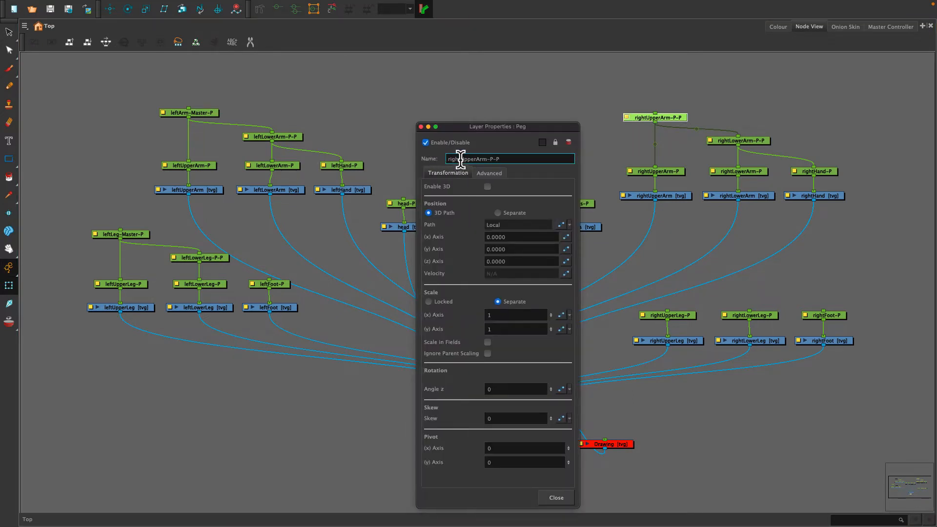
drag(460, 158, 490, 158)
text(Arm-Master-)
key(Return)
key(BackSpace)
click(421, 127)
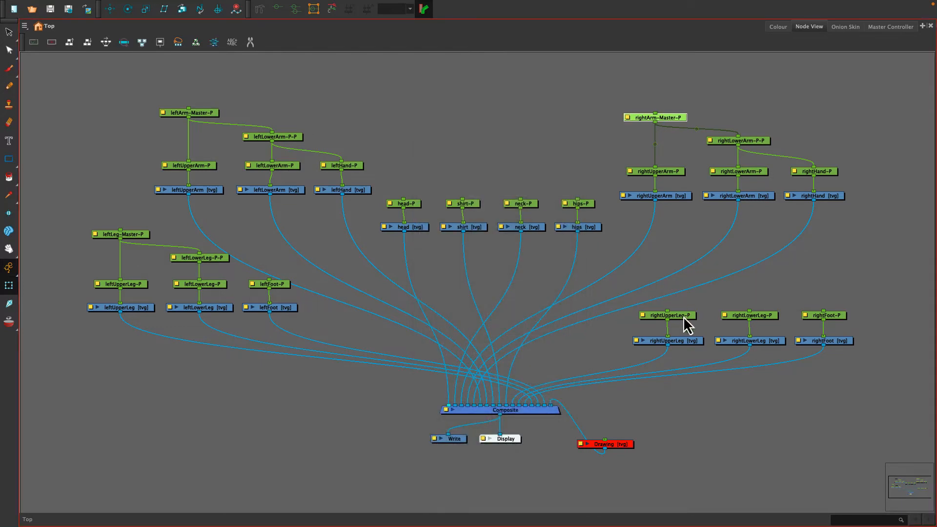
Add a parent peg above rightLowerLeg-P and connect it to rightFoot-P as well.
click(759, 317)
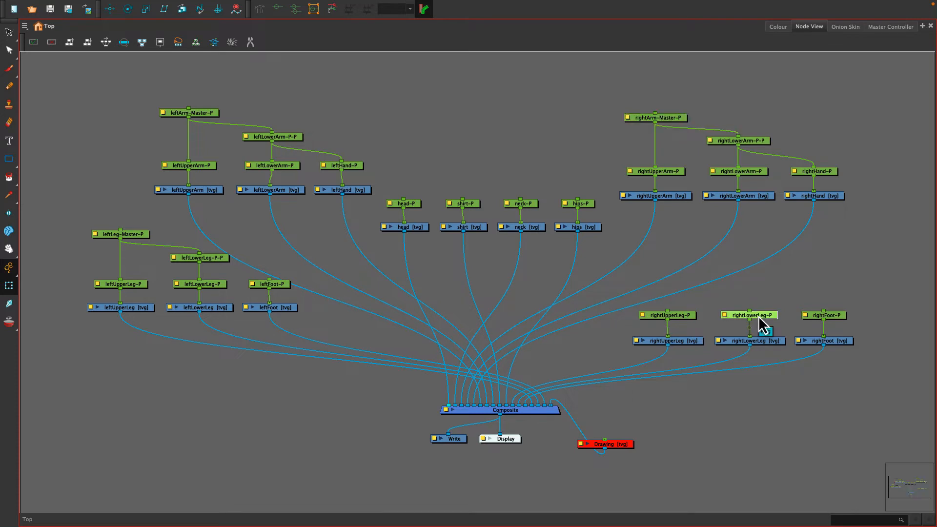
key(ctrl+p)
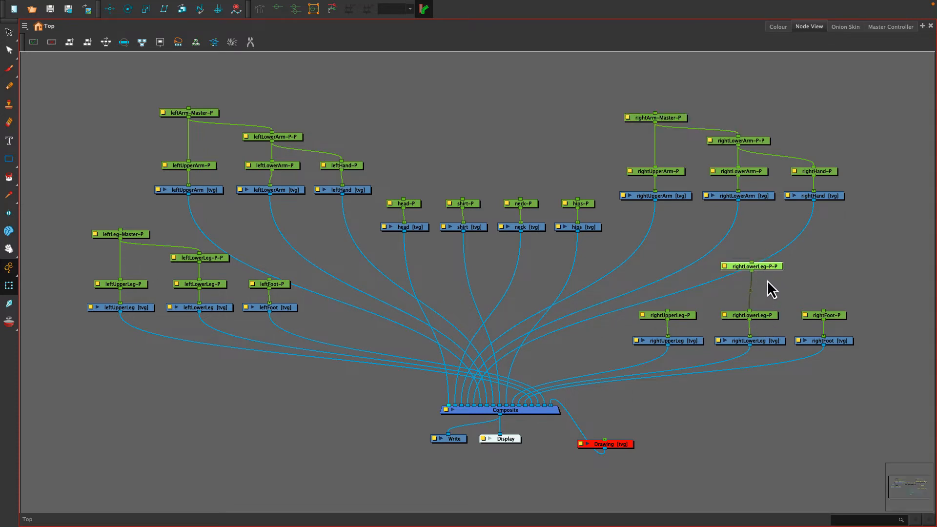
drag(767, 280, 820, 308)
Add a parent peg above rightUpperLeg-P and connect it to rightLowerLeg-P-P as well.
click(683, 316)
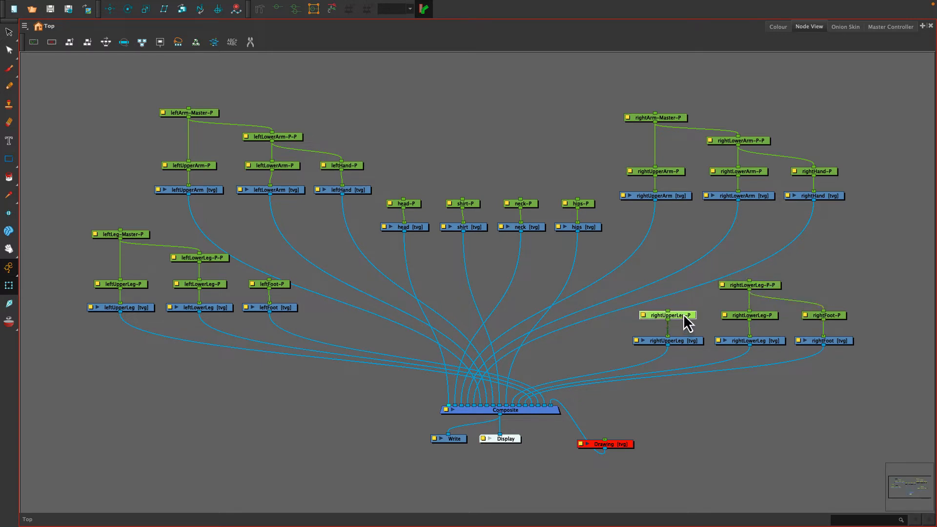
key(ctrl+p)
drag(670, 271, 749, 281)
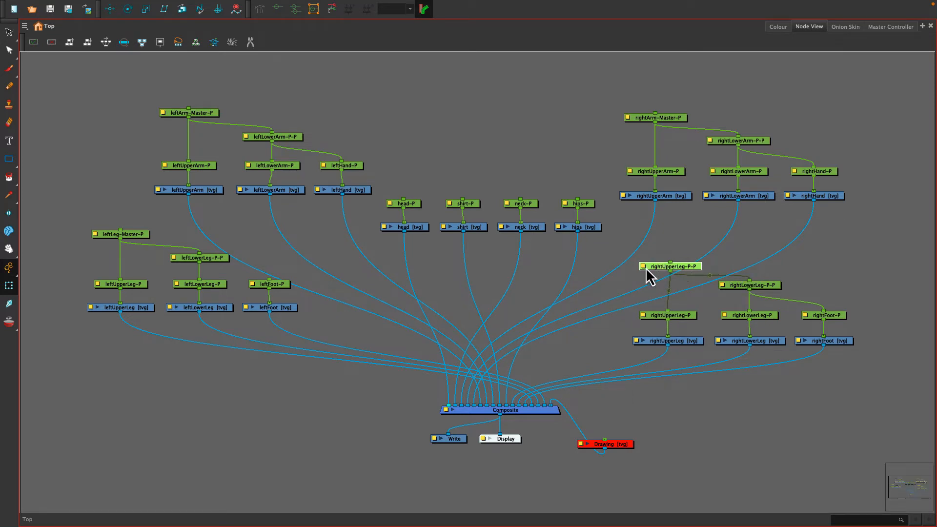
Rename the new top peg of the right leg as rightLeg-Master-P.
double_click(645, 267)
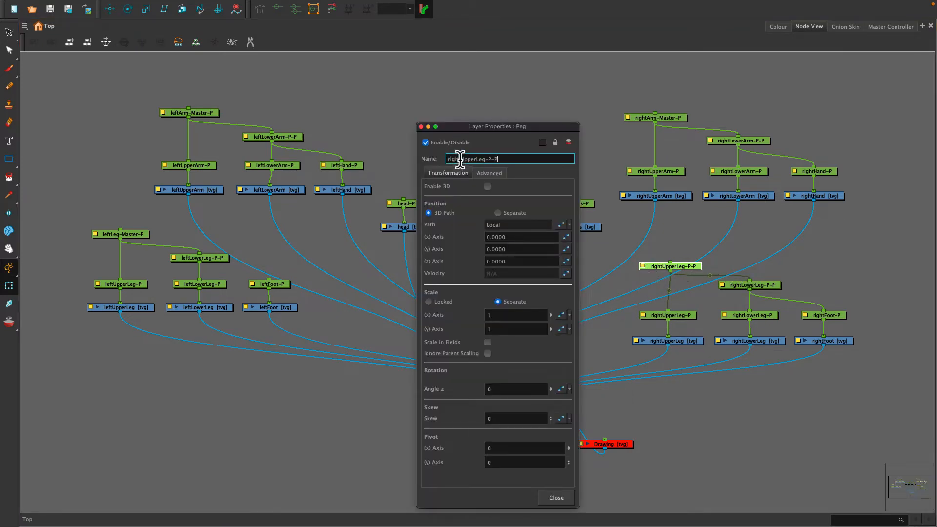
drag(459, 159, 476, 159)
key(BackSpace)
drag(468, 159, 475, 153)
text(-Master)
key(Return)
click(421, 127)
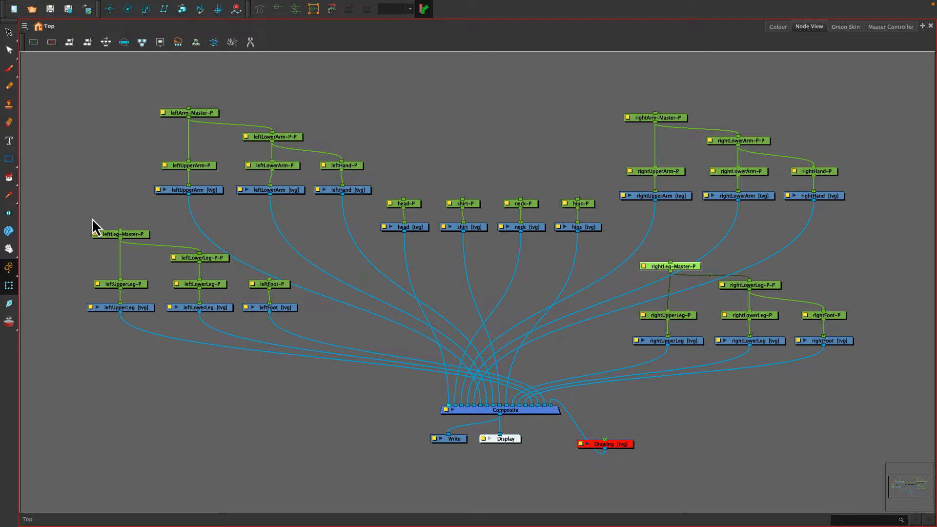
Move the left leg group beneath the left arm, and lower both the right leg group and the Composite, Write, Display and Drawing nodes.
drag(75, 222, 259, 316)
drag(139, 307, 212, 365)
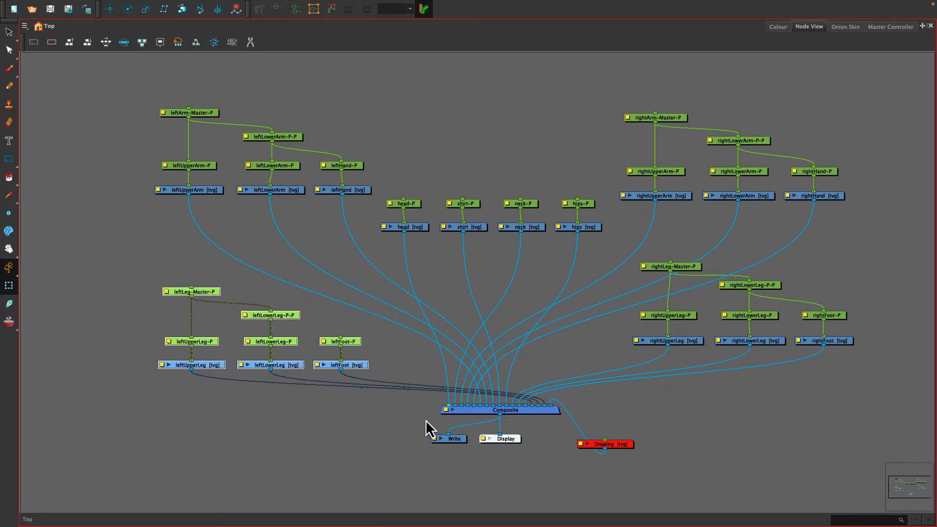
drag(418, 413, 603, 463)
drag(465, 412, 467, 465)
drag(662, 241, 818, 387)
drag(679, 345, 681, 370)
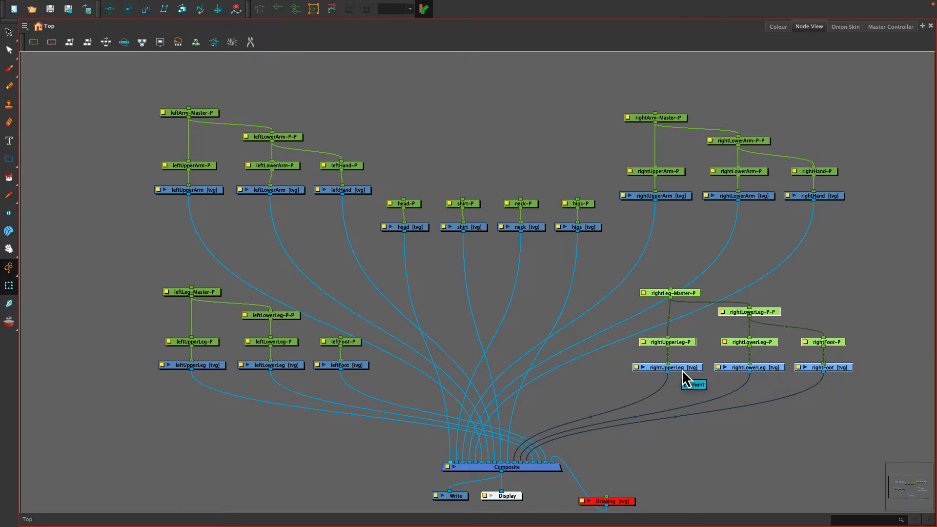
Add a backdrop behind the selected right leg nodes and shift it slightly right and down.
click(25, 26)
mouse_move(35, 72)
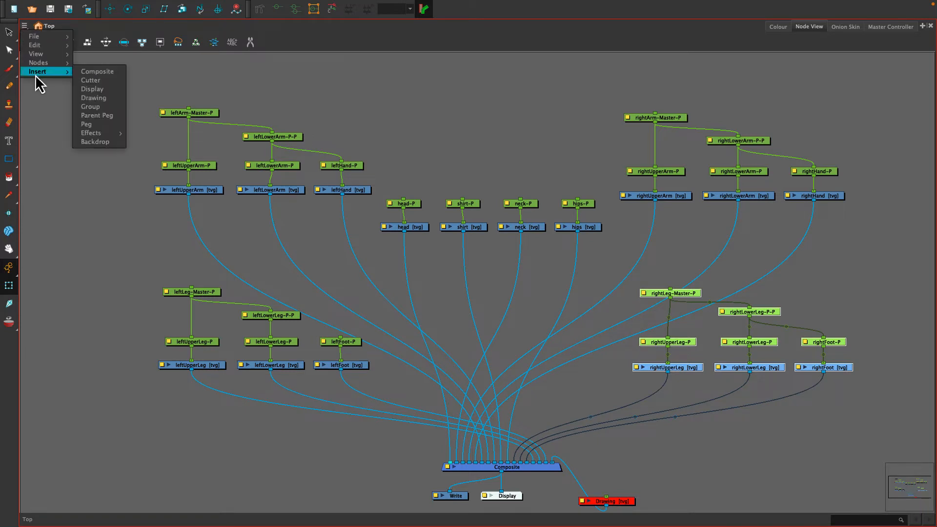
click(90, 143)
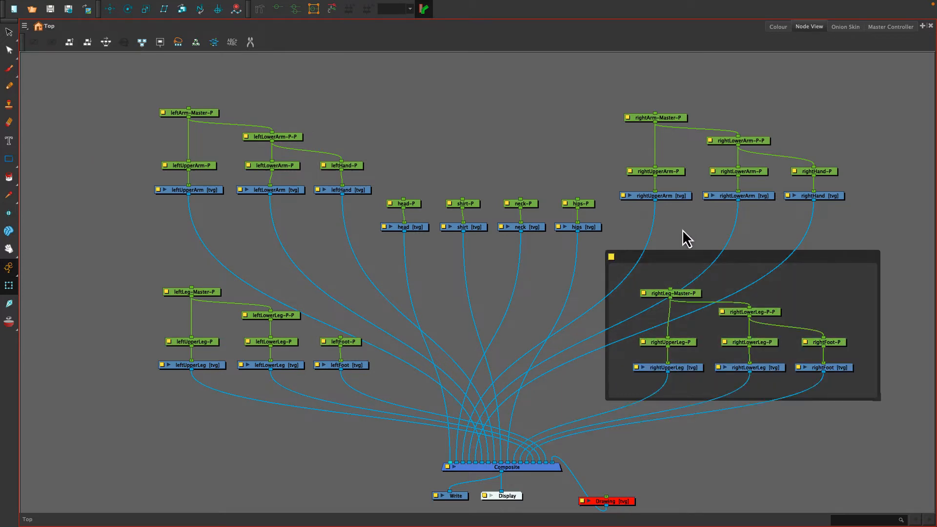
drag(679, 256, 704, 266)
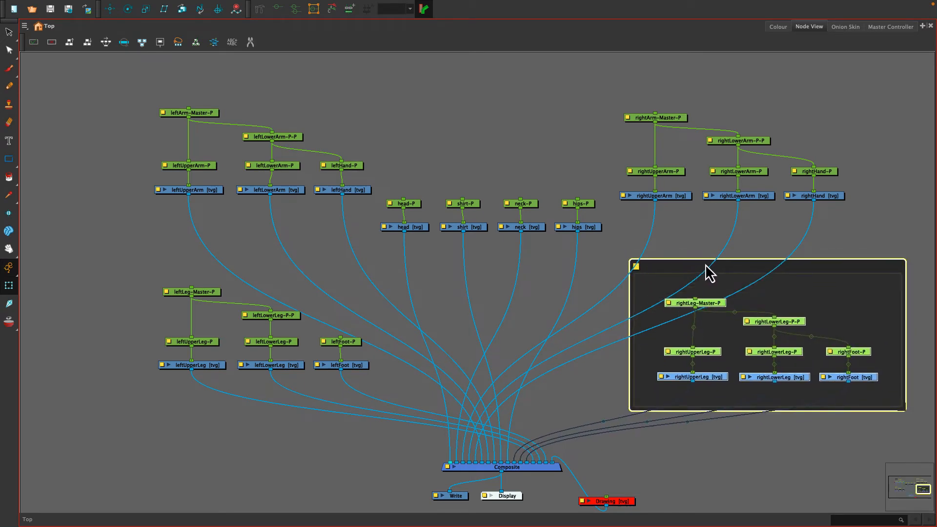
click(616, 395)
mouse_move(682, 379)
mouse_down()
mouse_move(686, 432)
mouse_move(686, 378)
mouse_up()
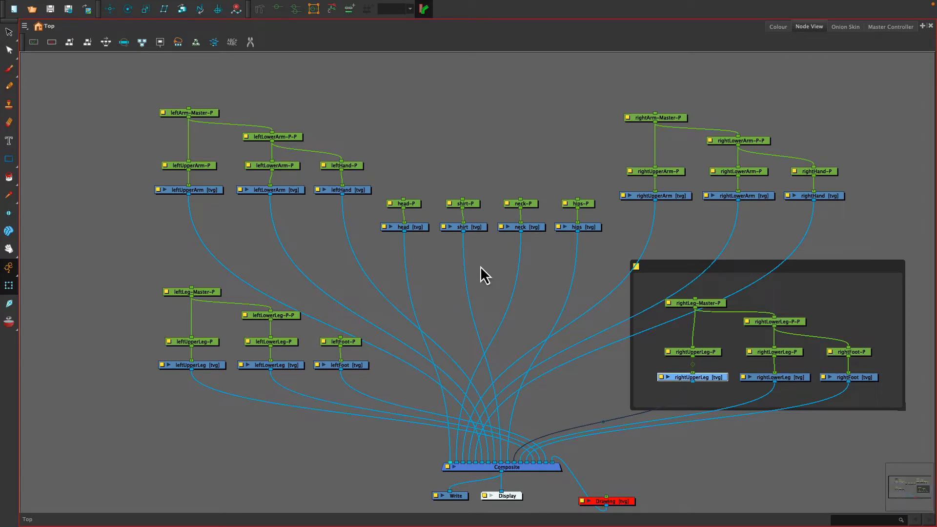
Try placing the hips drawing node inside the right leg's backdrop, and return it beneath hips-P.
drag(589, 227, 706, 288)
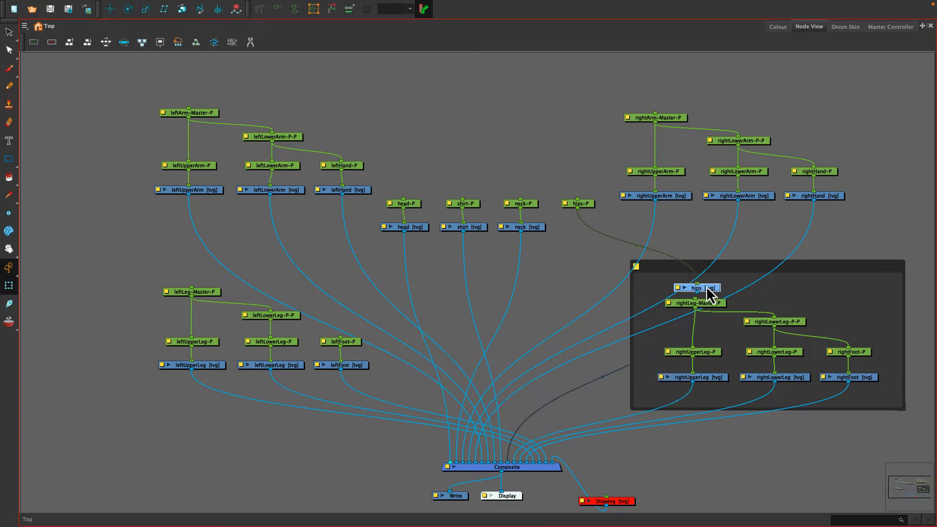
click(668, 276)
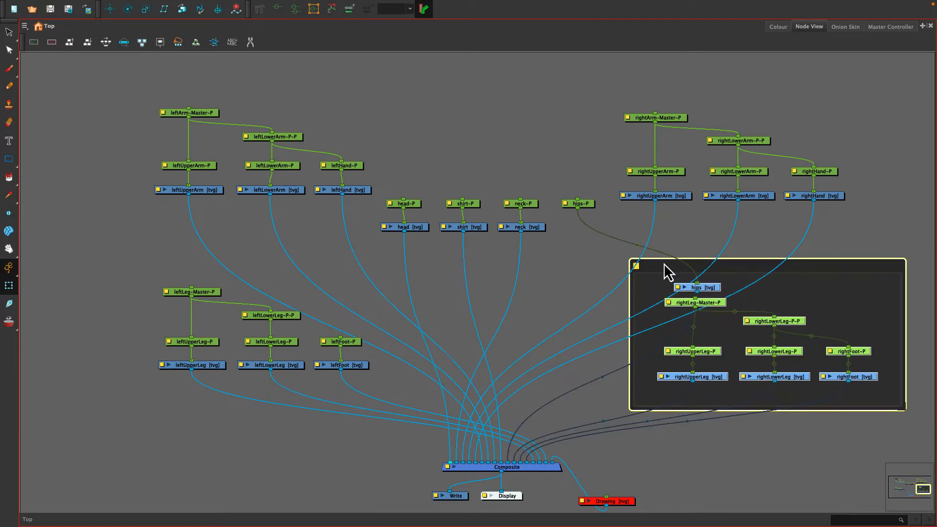
drag(663, 264, 593, 229)
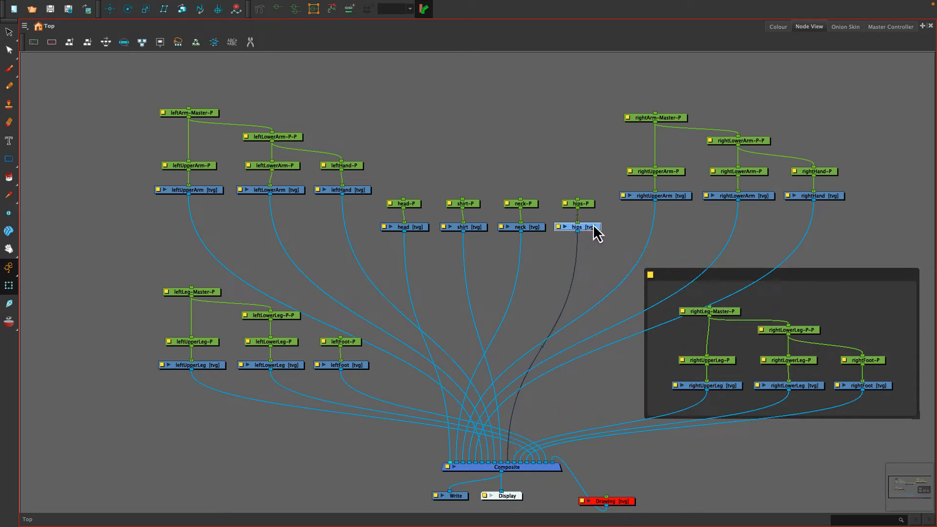
Name the backdrop around the right leg nodes "right leg" and colour it pinkish red.
click(651, 276)
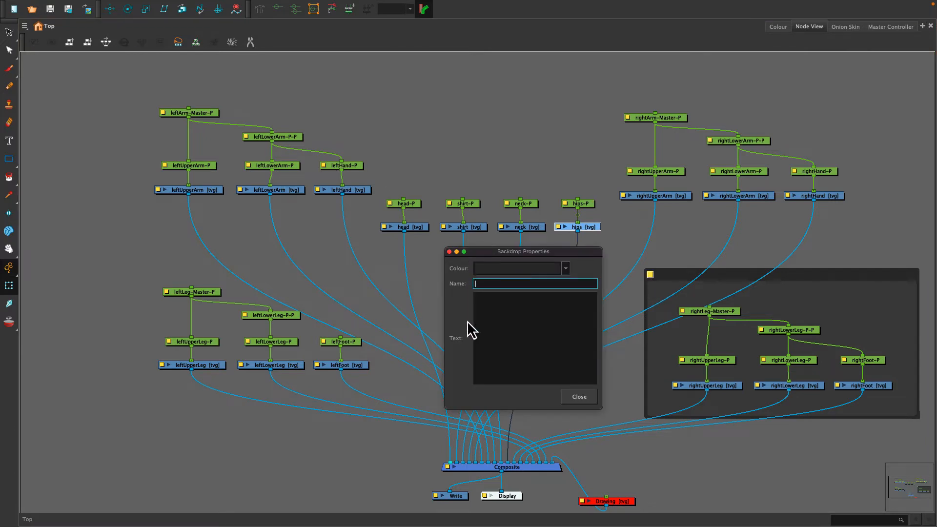
text(right leg)
click(565, 268)
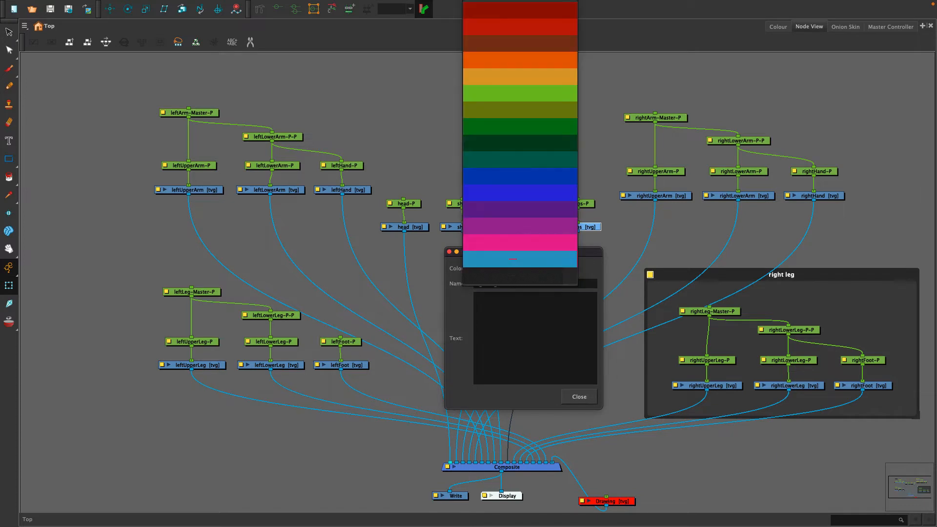
click(556, 259)
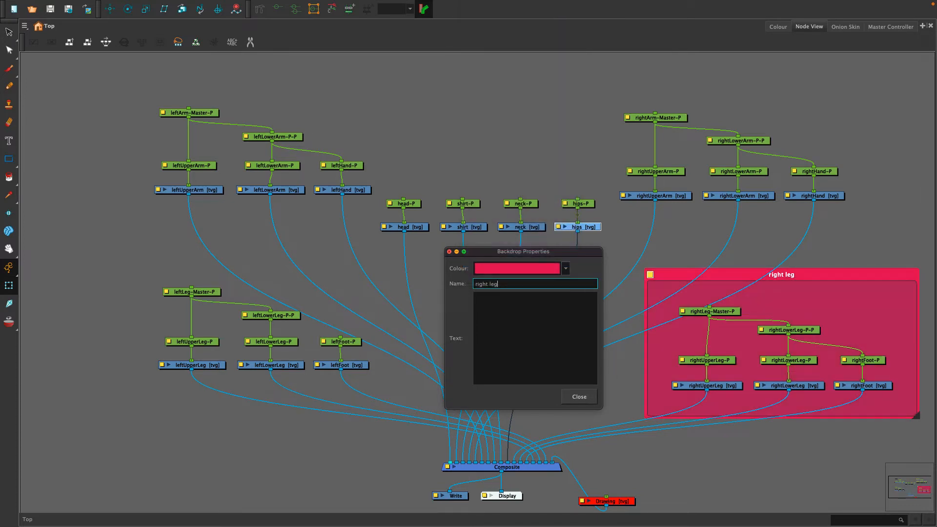
key(Return)
Add a backdrop behind all of the left leg's pegs and drawing nodes.
drag(138, 271, 386, 389)
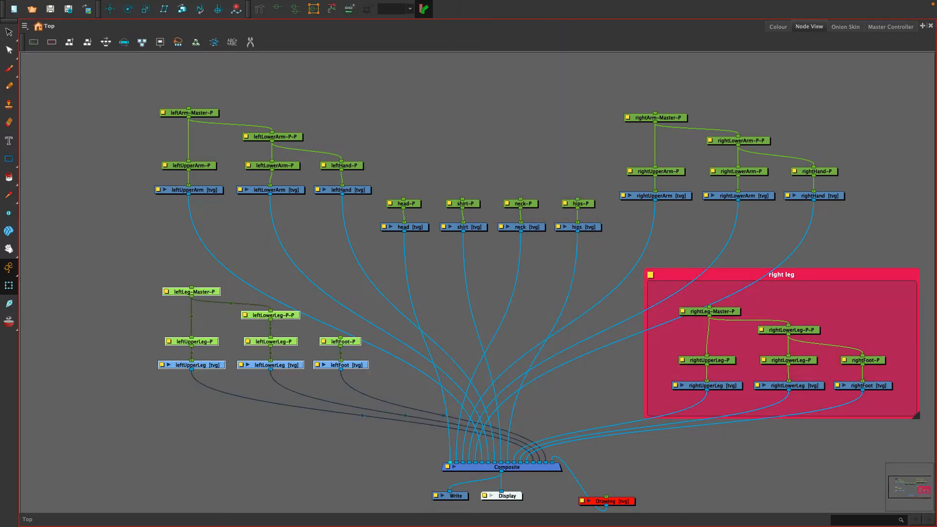
click(25, 26)
mouse_move(44, 71)
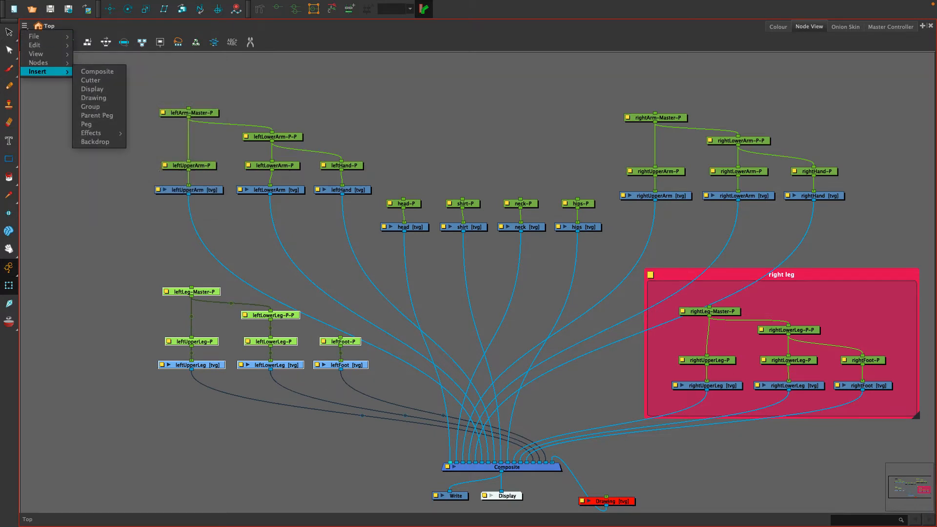
click(94, 142)
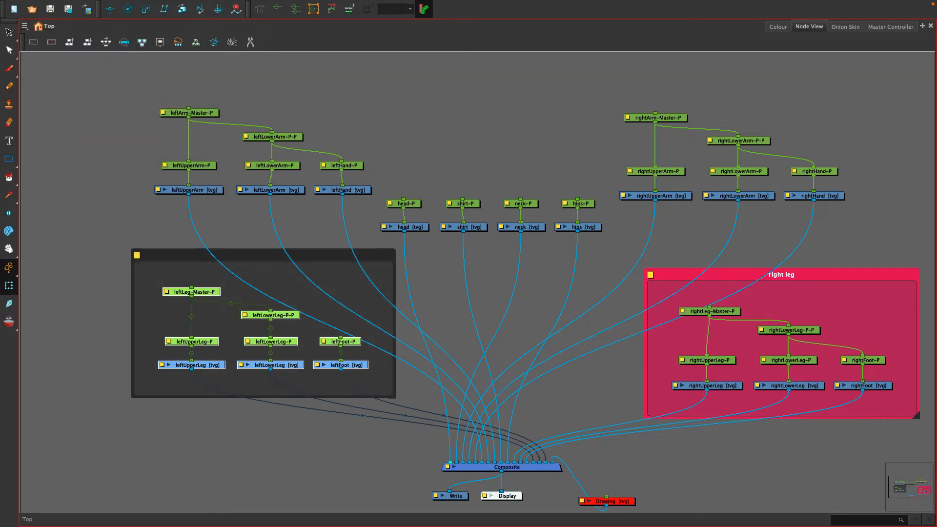
Name the new backdrop "left leg", colour it magenta purple, and shift it slightly left and down.
click(137, 255)
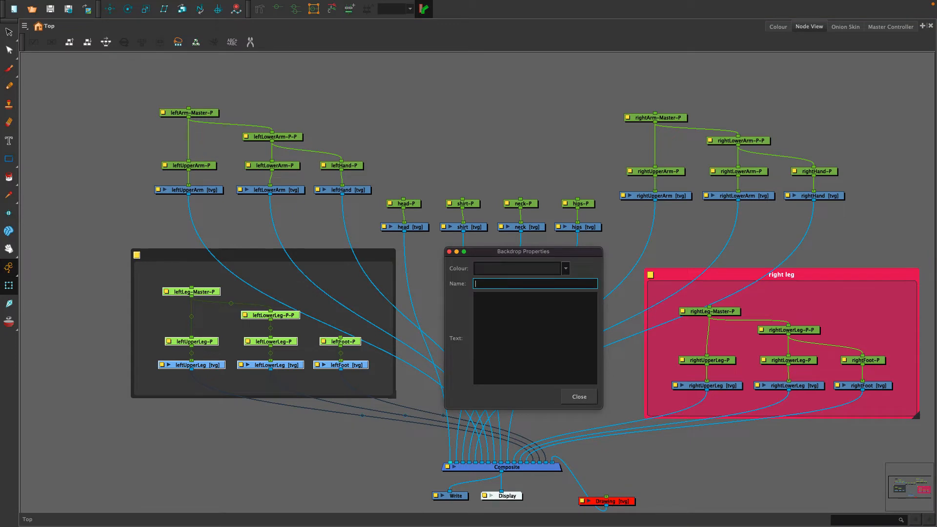
text(left leg)
click(486, 270)
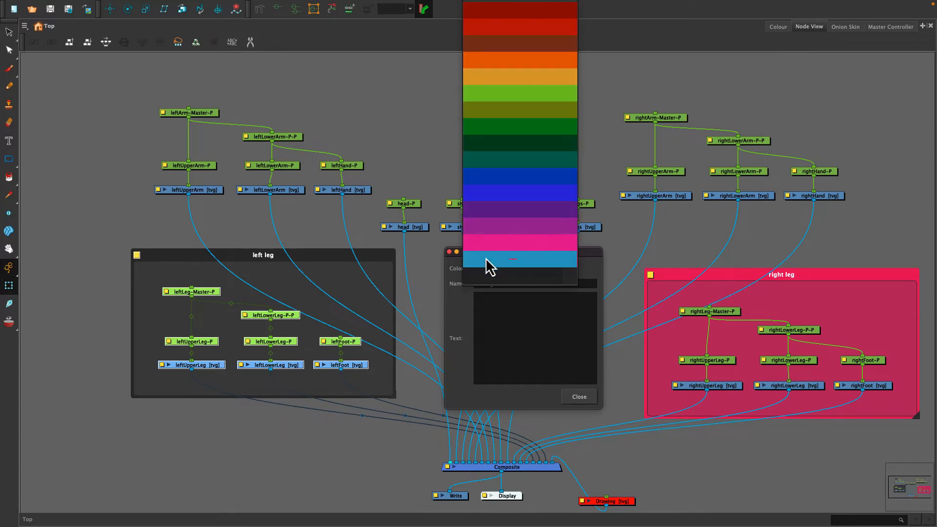
click(485, 236)
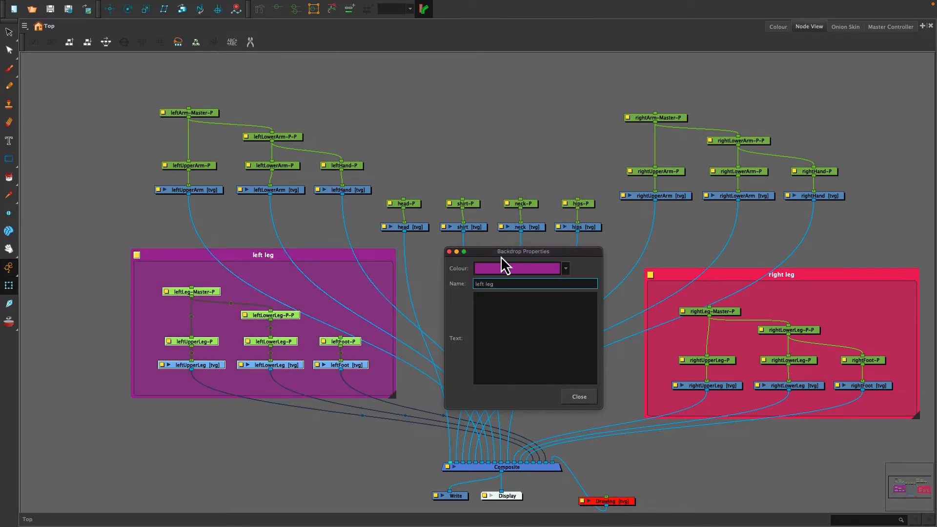
mouse_move(189, 259)
mouse_down()
mouse_move(184, 267)
mouse_move(175, 260)
mouse_up()
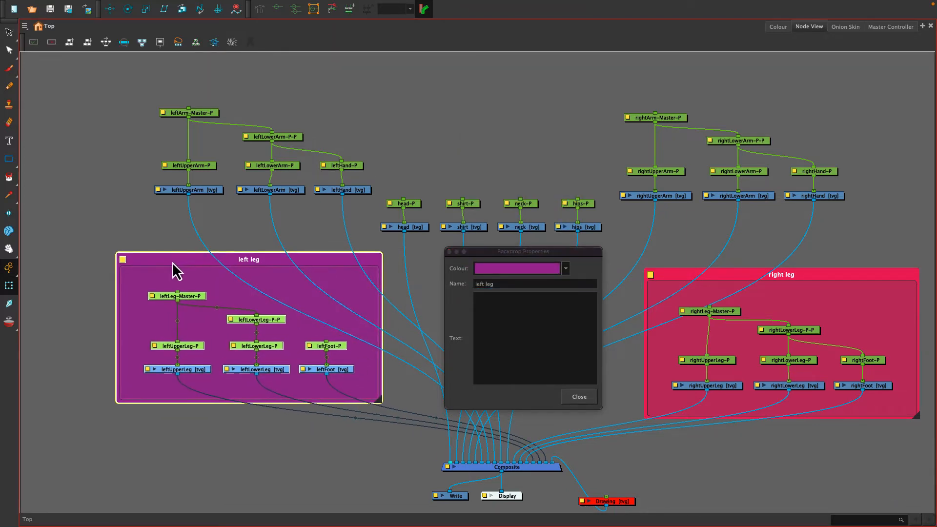
click(110, 217)
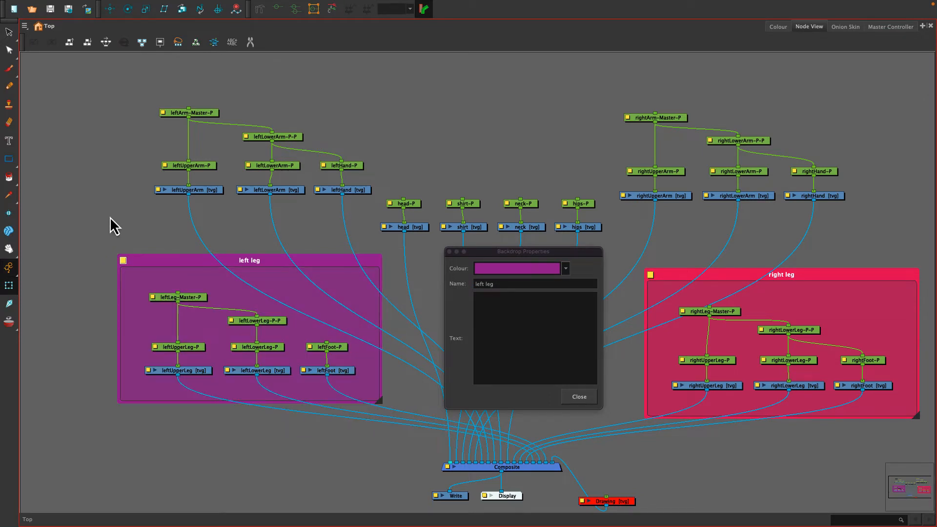
Add a backdrop behind all of the left arm's pegs and drawing nodes.
drag(135, 87, 367, 219)
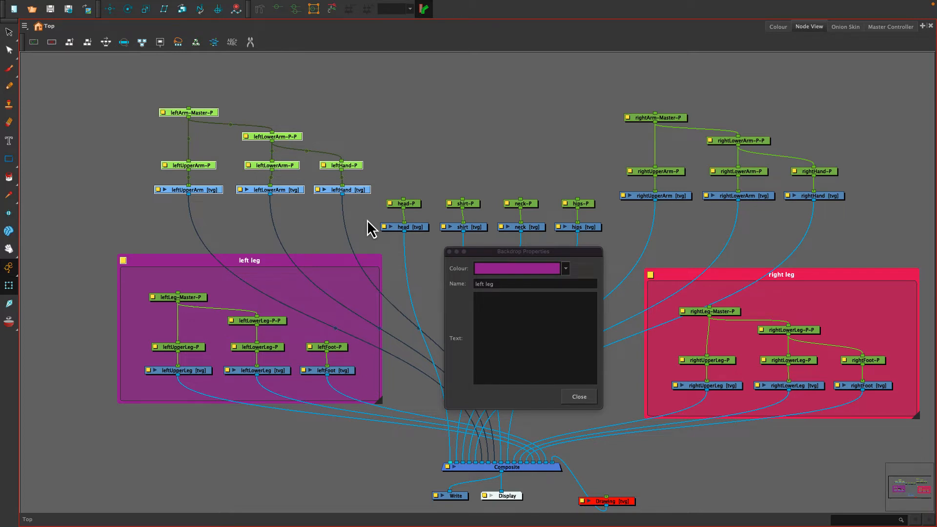
click(23, 26)
mouse_move(46, 72)
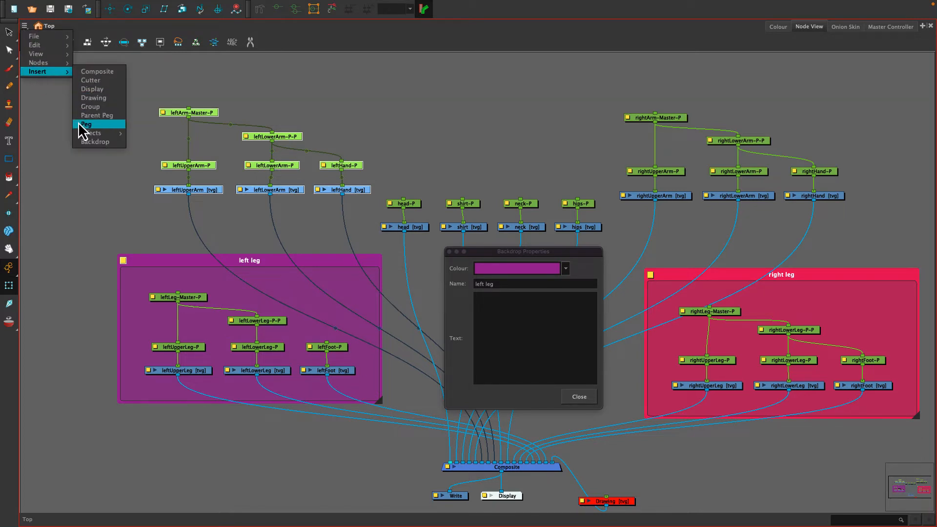
click(84, 143)
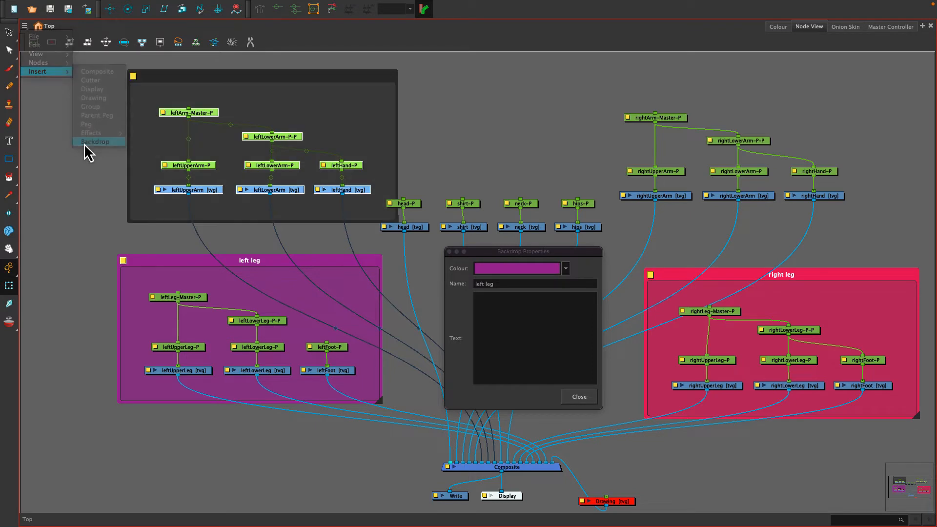
Name the backdrop around the left arm nodes "left arm" and colour it dark violet.
click(133, 77)
click(489, 285)
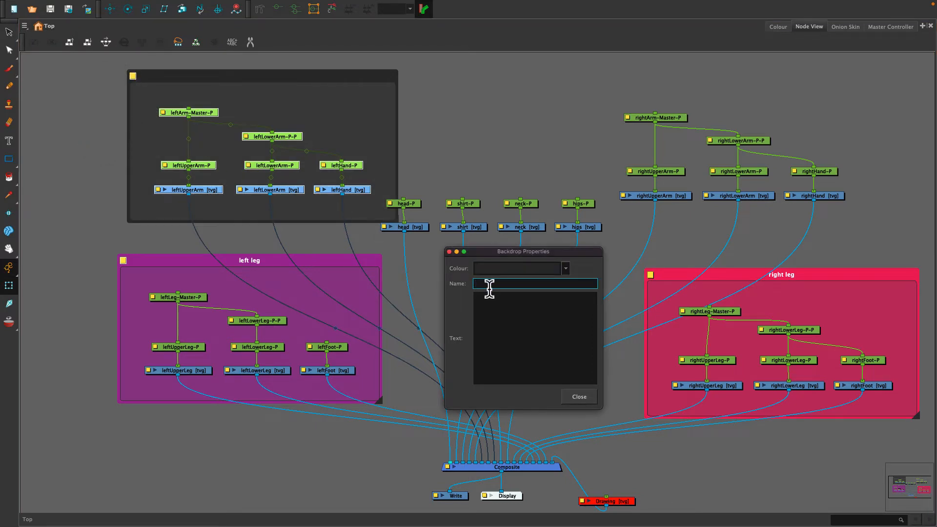
text(left arm)
click(517, 268)
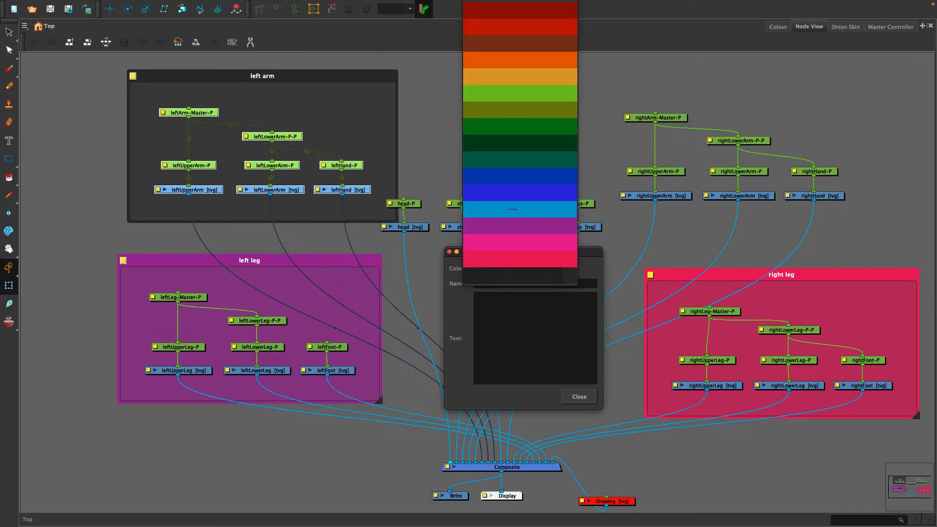
click(512, 226)
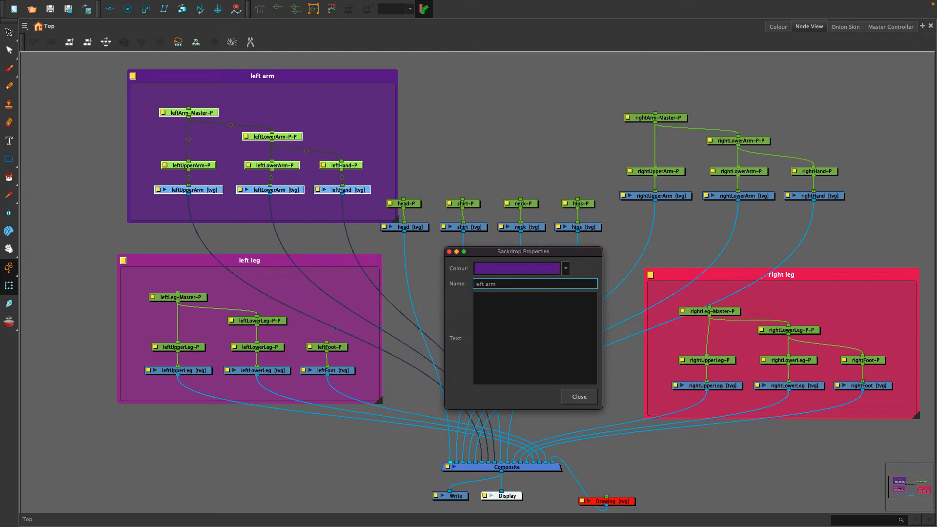
Add a backdrop behind all of the right arm's pegs and drawing nodes.
drag(618, 80, 854, 212)
click(24, 26)
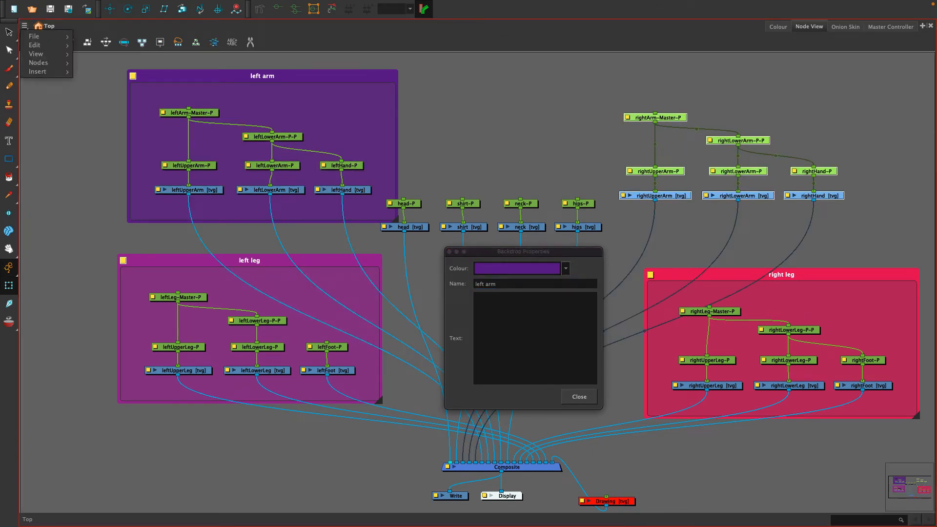
mouse_move(39, 71)
click(95, 141)
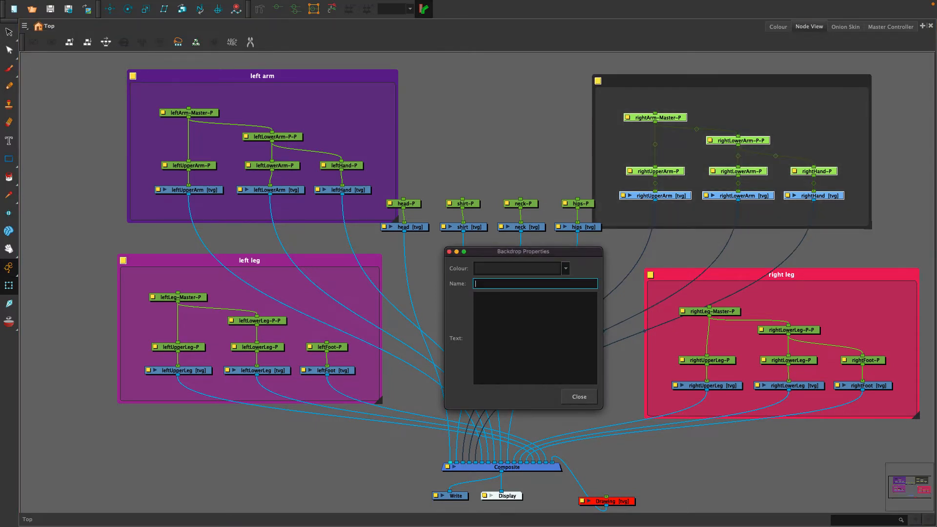
Name the backdrop around the right arm nodes "right arm" and colour it bright blue.
text(right arm)
click(517, 268)
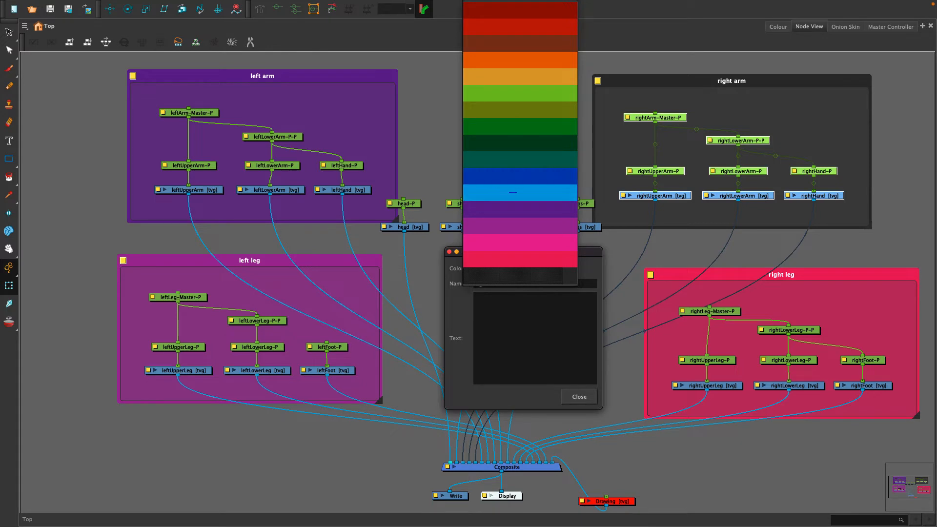
click(512, 192)
Line up the right arm backdrop above the right leg backdrop and close all open backdrop properties windows.
drag(732, 81, 780, 101)
click(579, 396)
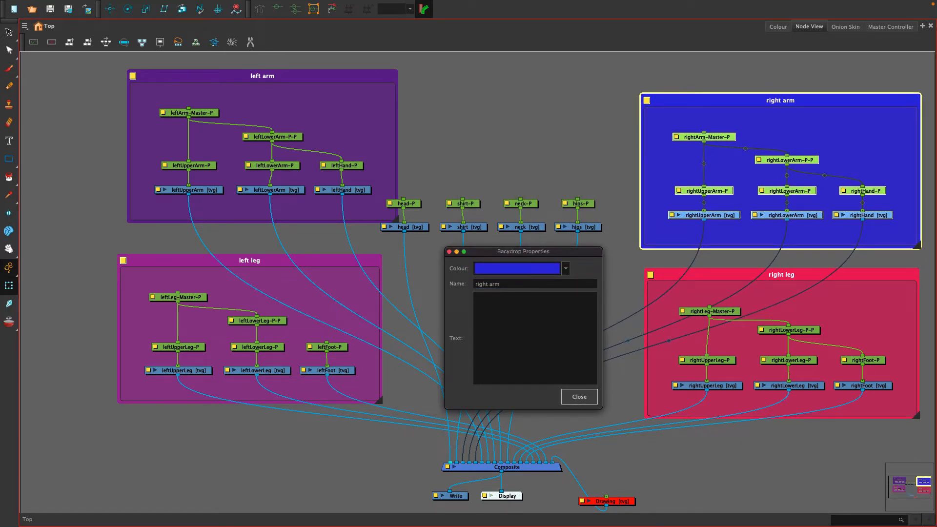
click(579, 396)
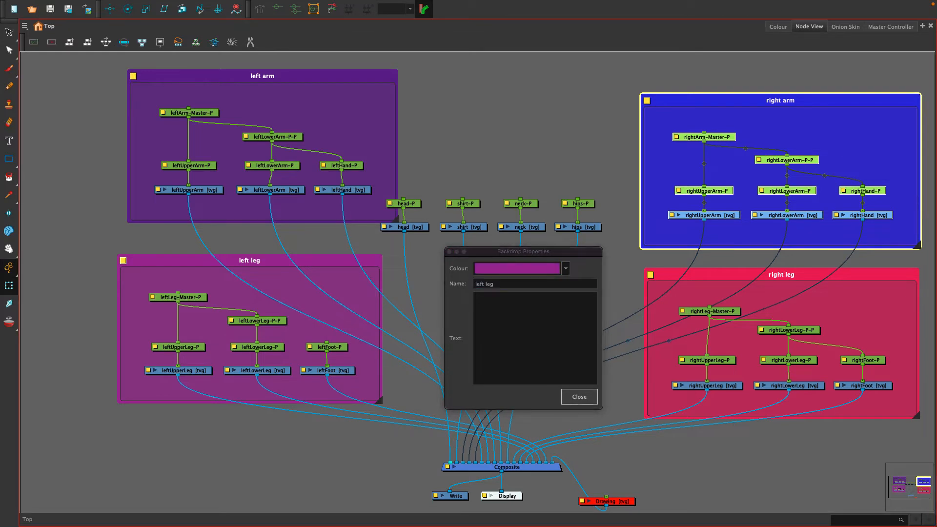
click(579, 397)
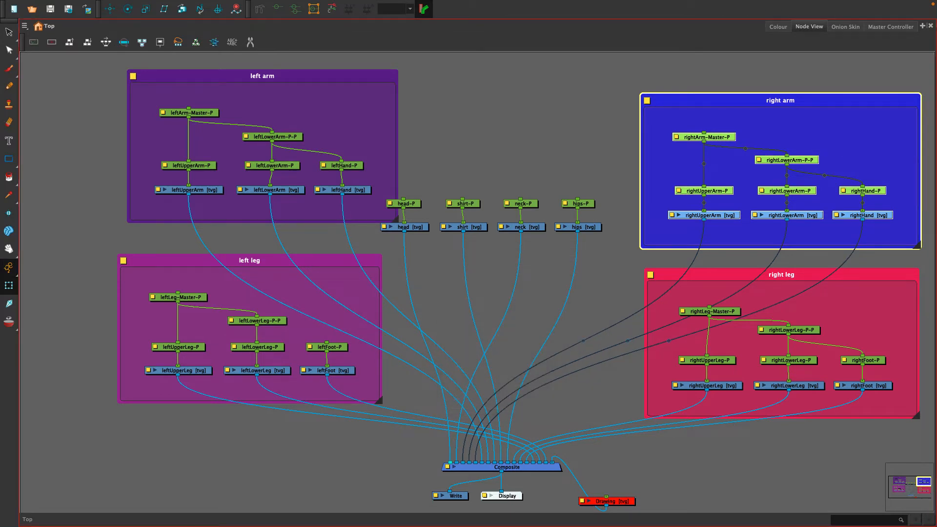
Move the left arm and left leg backdrops further outward so they line up one above the other.
drag(288, 76, 244, 87)
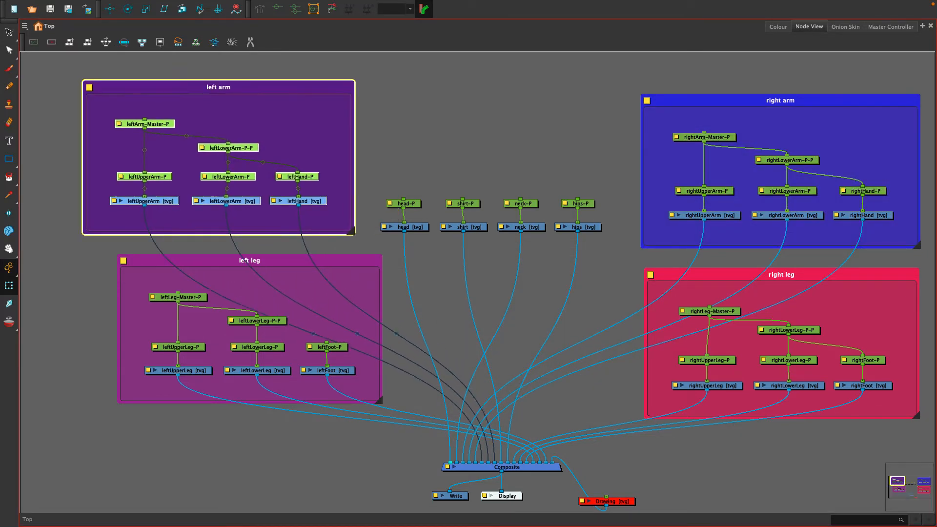
click(243, 260)
drag(244, 260, 217, 258)
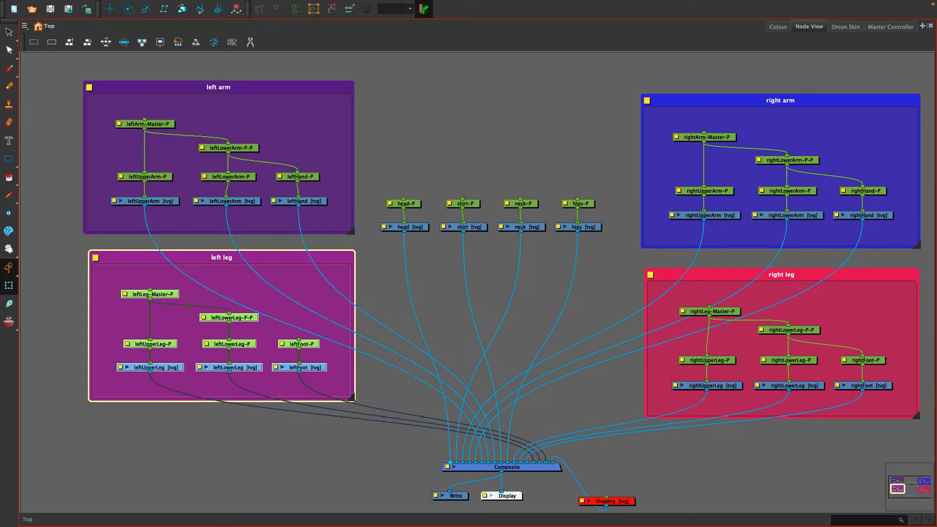
Move the hips nodes below the head, shirt and neck row, and place the shirt nodes to the right of neck.
drag(551, 186, 484, 301)
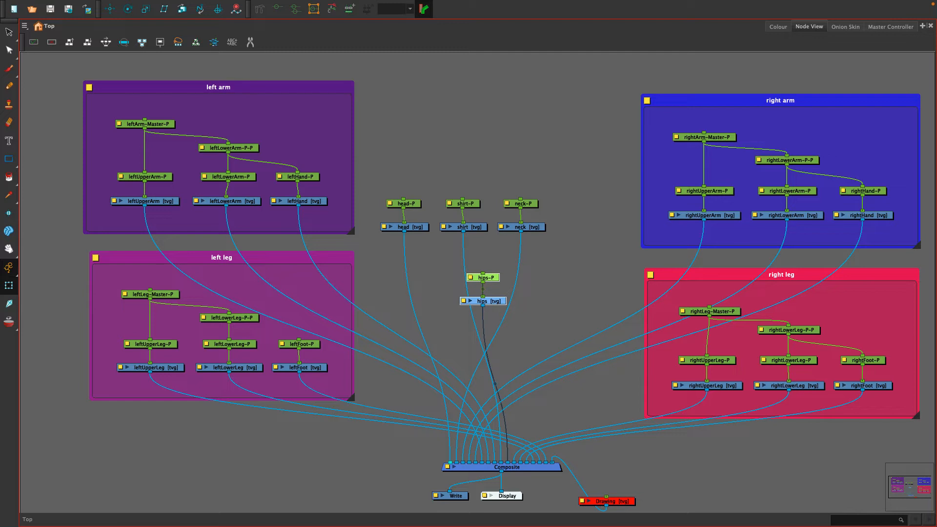
drag(433, 187, 491, 239)
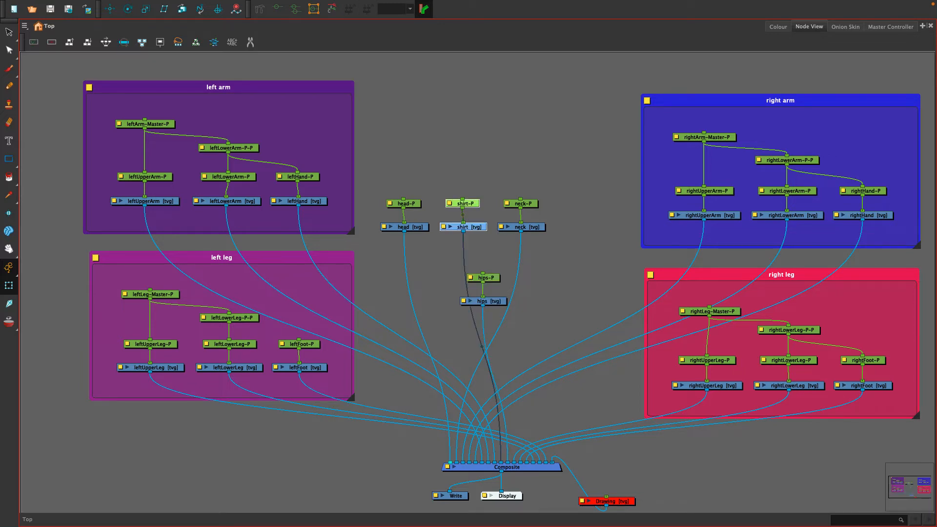
drag(462, 203, 577, 210)
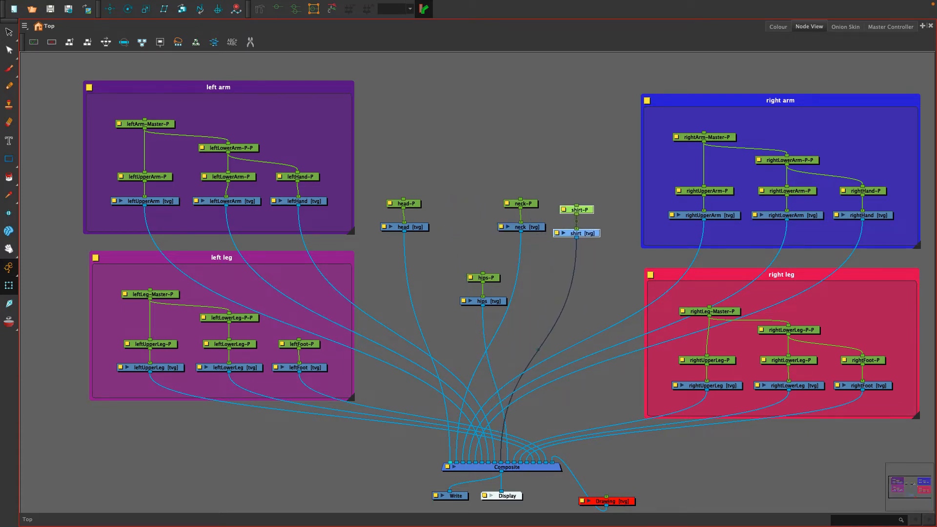
Move the head and neck node pairs side by side, close together above the hips nodes.
click(520, 203)
drag(521, 203, 466, 203)
drag(373, 185, 498, 245)
mouse_move(466, 203)
mouse_down()
mouse_move(506, 178)
mouse_move(508, 147)
mouse_move(493, 169)
mouse_move(479, 171)
mouse_move(486, 175)
mouse_up()
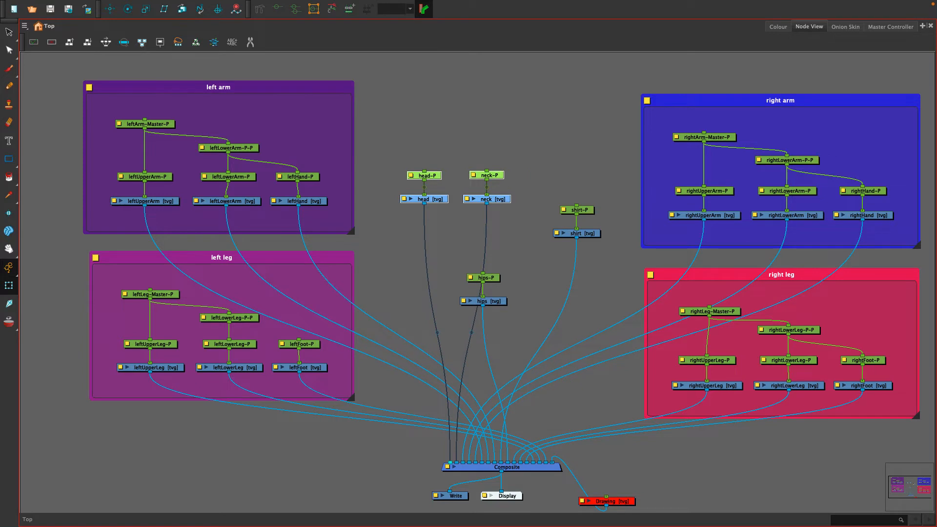
click(523, 165)
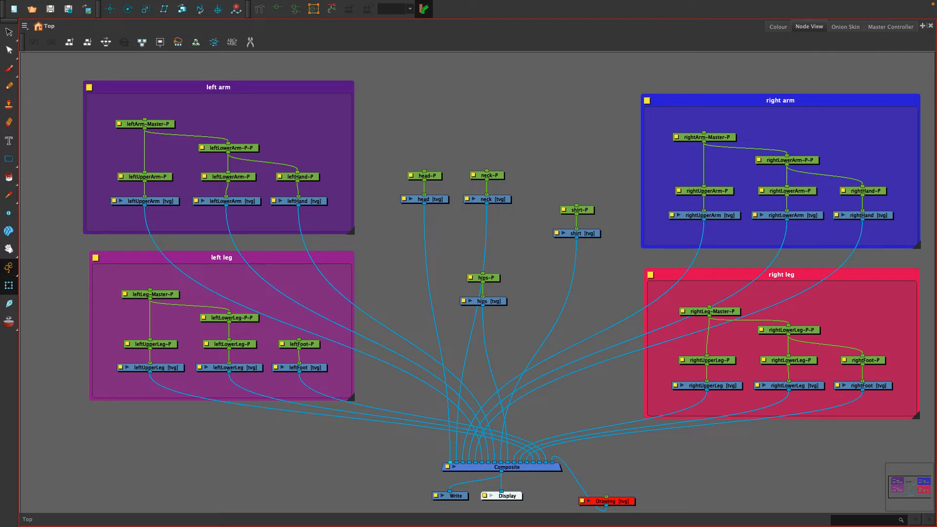
Move the head peg and drawing together to a spot above the neck nodes.
drag(428, 176, 427, 176)
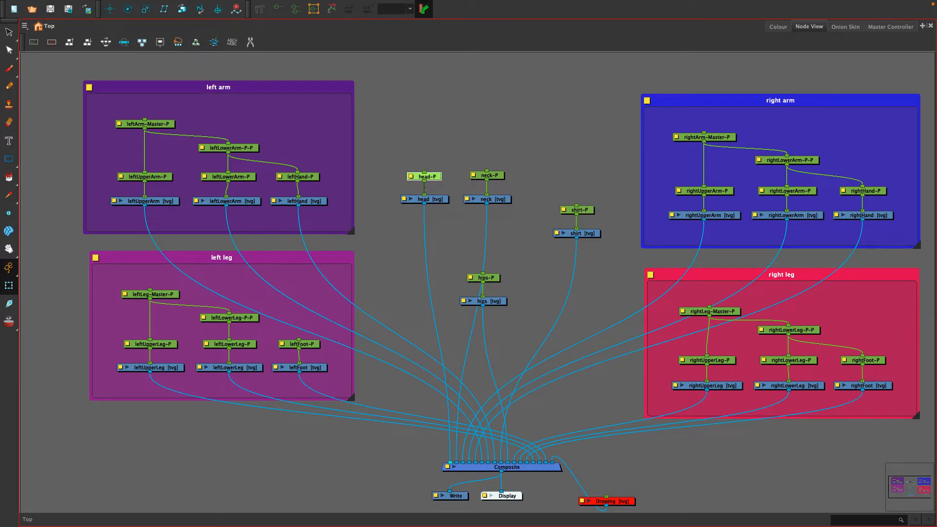
shift+click(424, 199)
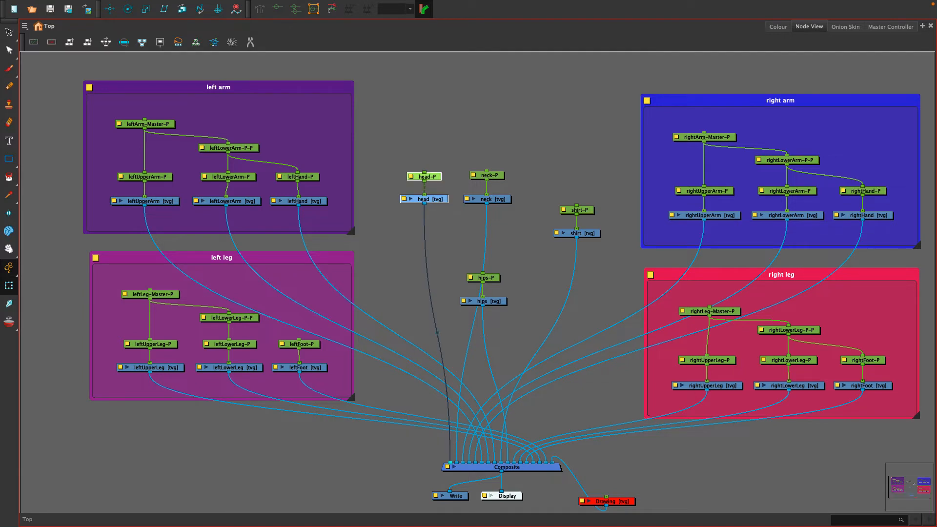
drag(424, 199, 466, 134)
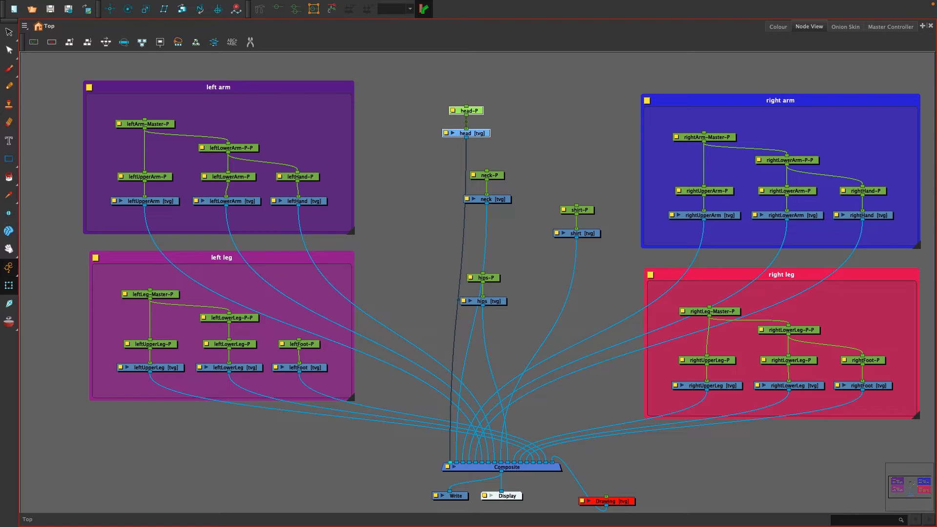
click(453, 133)
click(451, 133)
Arrange the head, neck and shirt node pairs in one row, with the hips nodes straightened and centred below them.
mouse_move(543, 191)
mouse_down()
mouse_move(610, 246)
mouse_move(479, 234)
mouse_move(550, 174)
mouse_move(552, 194)
mouse_up()
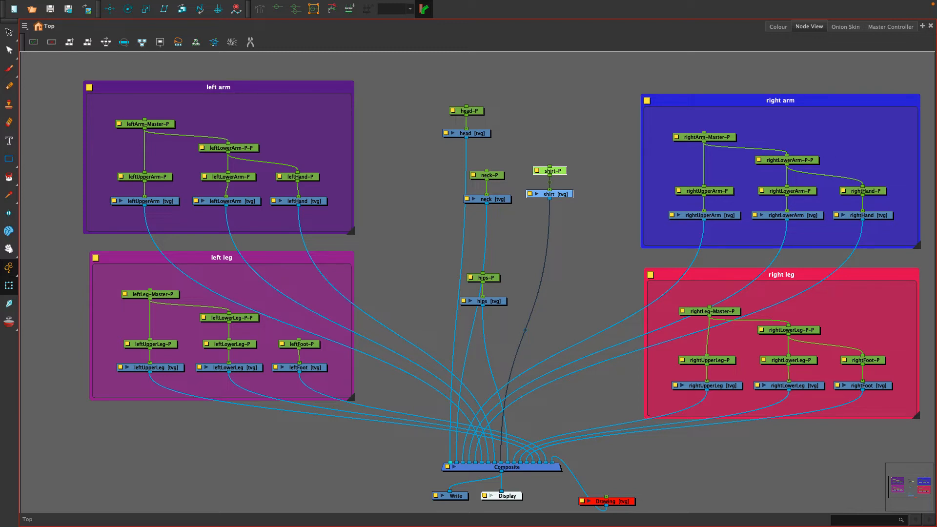
drag(482, 301, 483, 304)
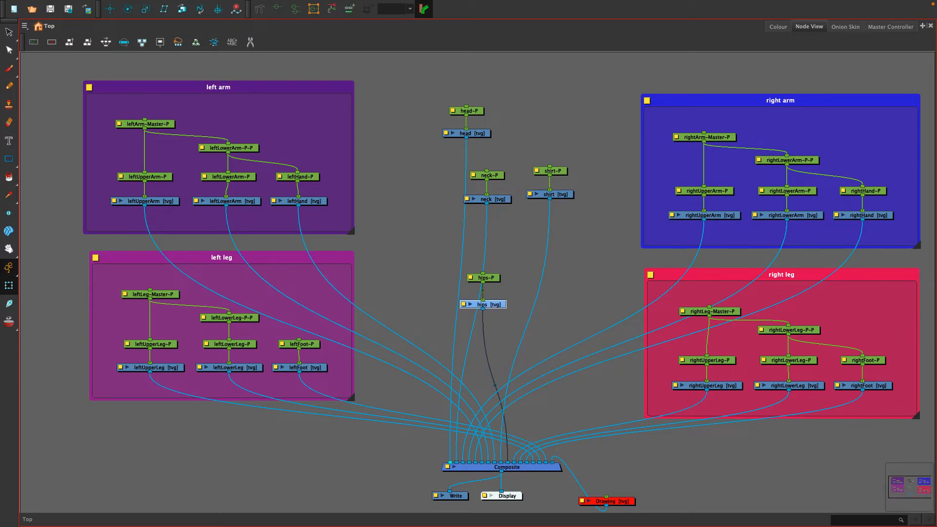
drag(452, 263, 512, 307)
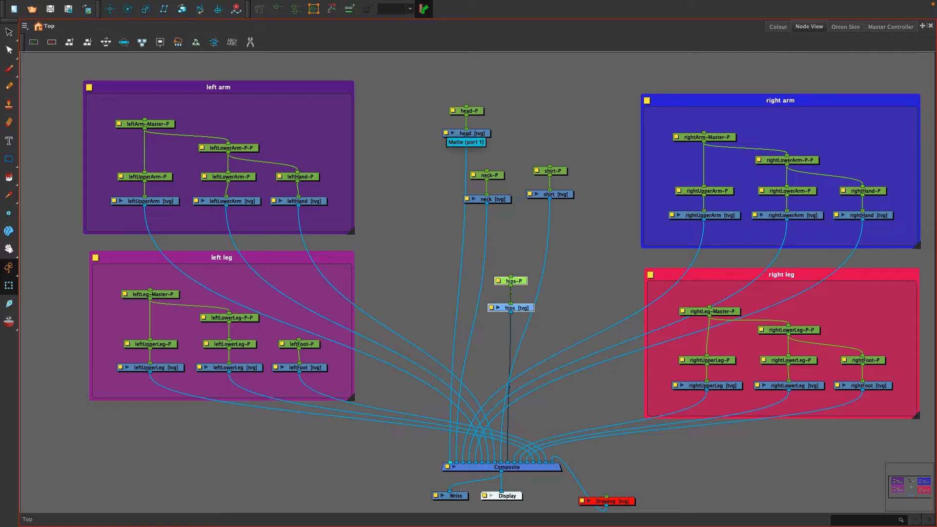
drag(430, 95, 432, 199)
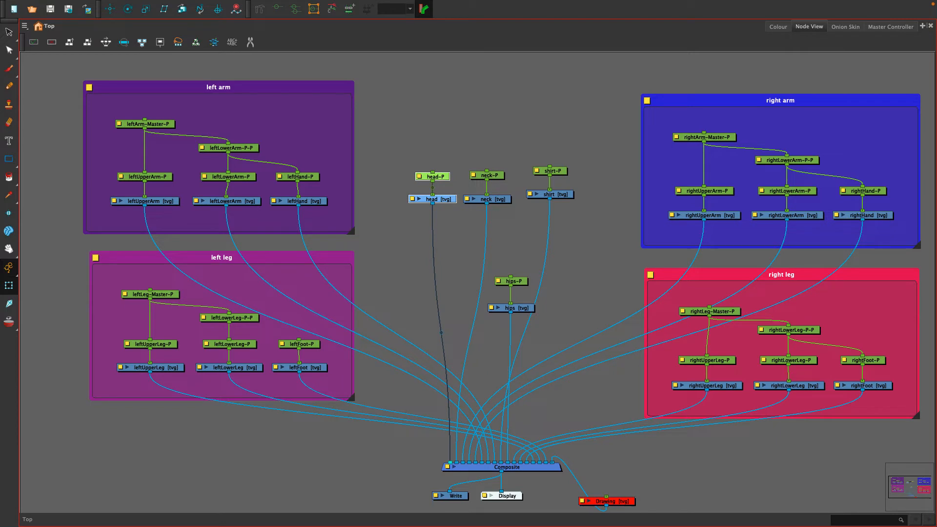
Add a parent peg above head-P and name it head-Master-P.
key(super+p)
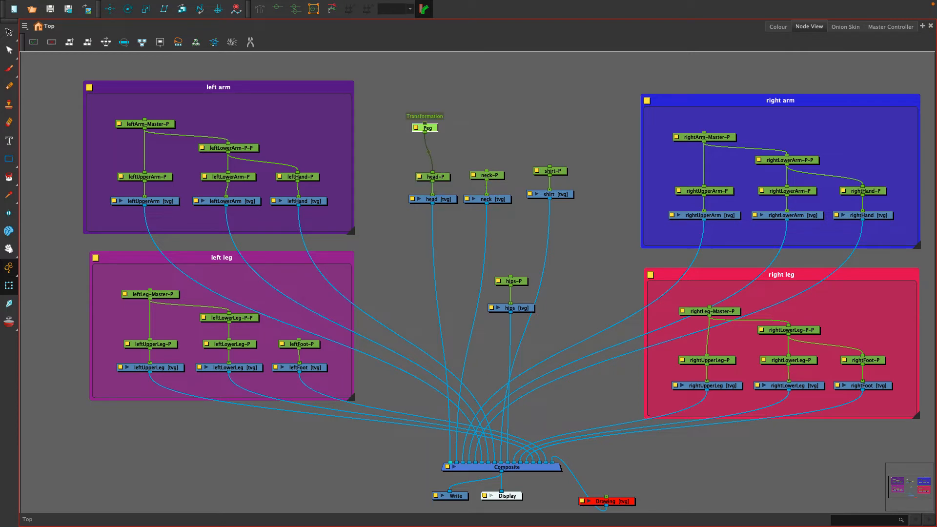
click(416, 127)
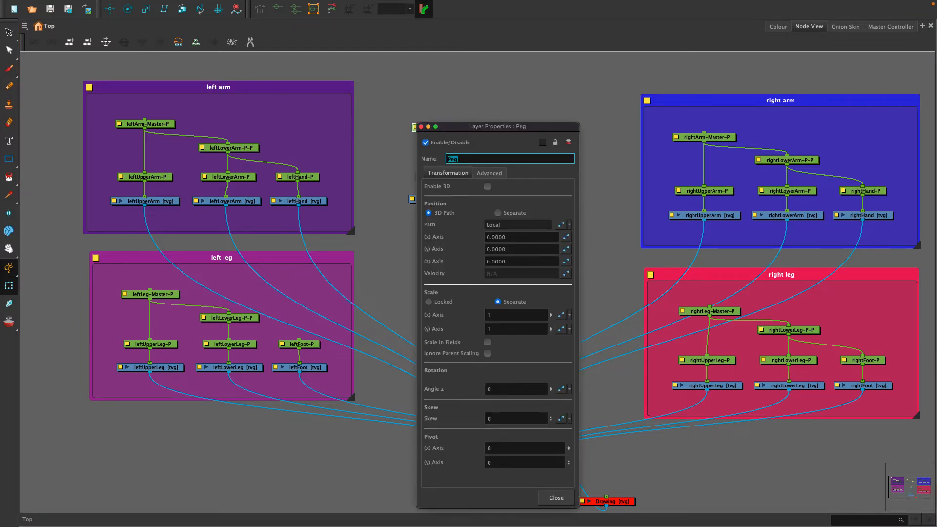
text(head-Master-P)
key(Return)
click(421, 126)
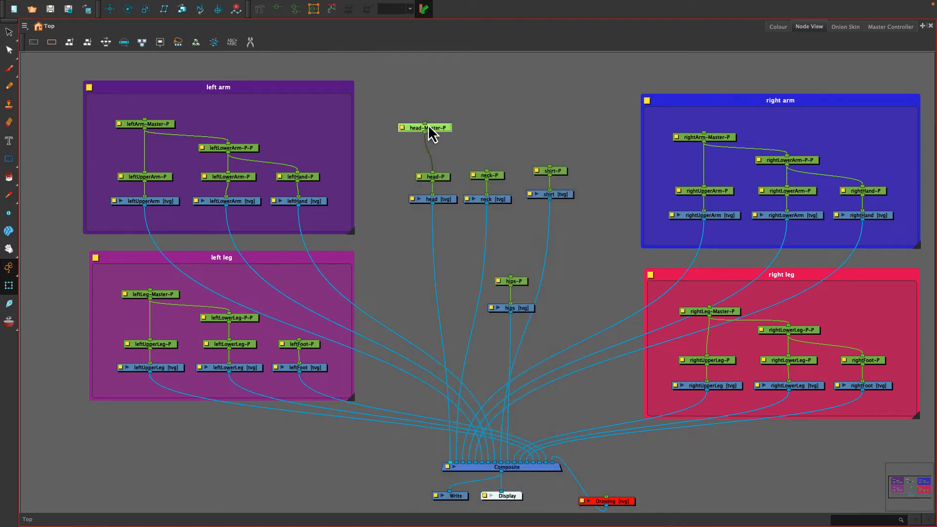
Connect head-Master-P to neck-P, and line up the master peg above head-P and the shirt nodes level with neck.
drag(432, 132, 486, 172)
drag(444, 130, 444, 143)
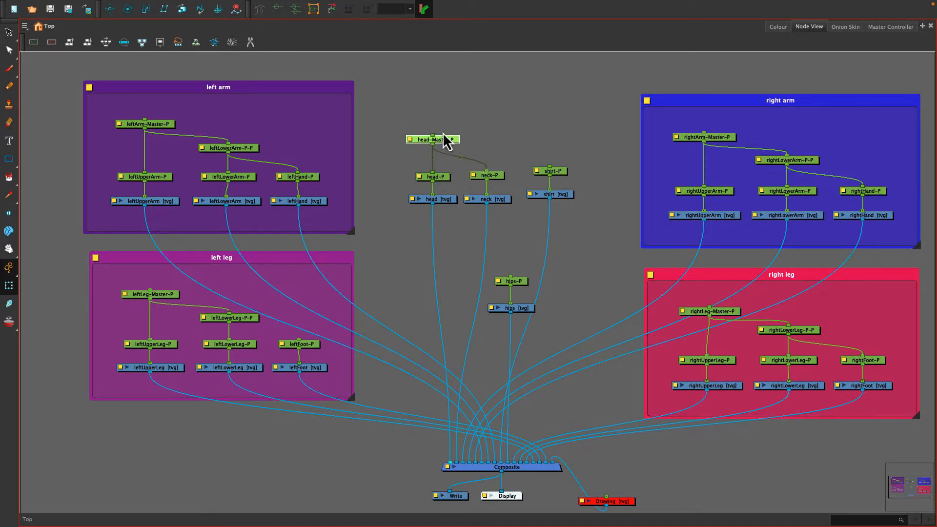
drag(536, 152, 544, 203)
drag(543, 197, 540, 200)
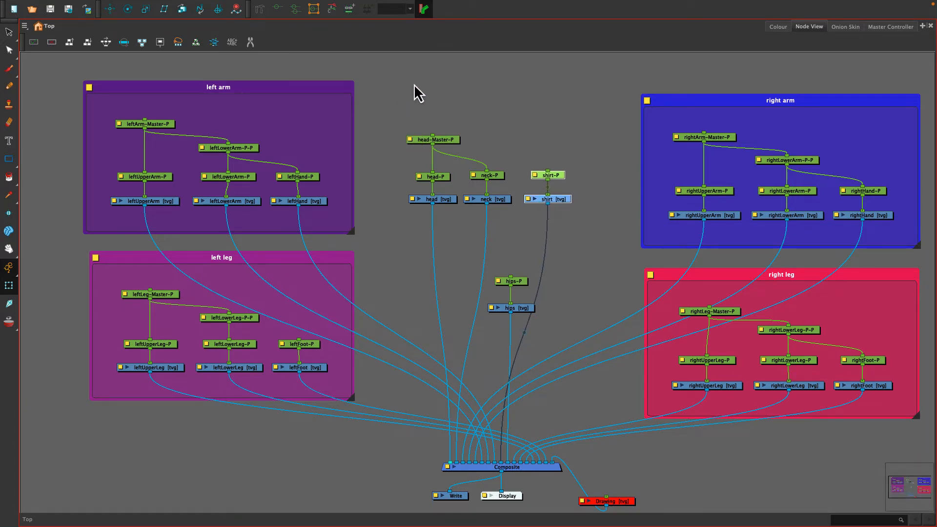
Insert a backdrop around the head, neck and shirt nodes and name it "upper body".
drag(400, 121, 553, 207)
click(24, 26)
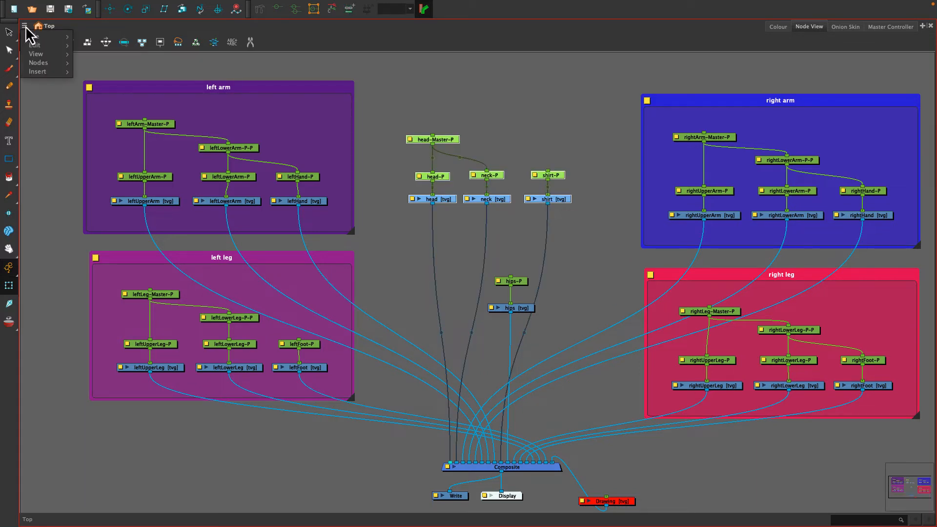
mouse_move(33, 71)
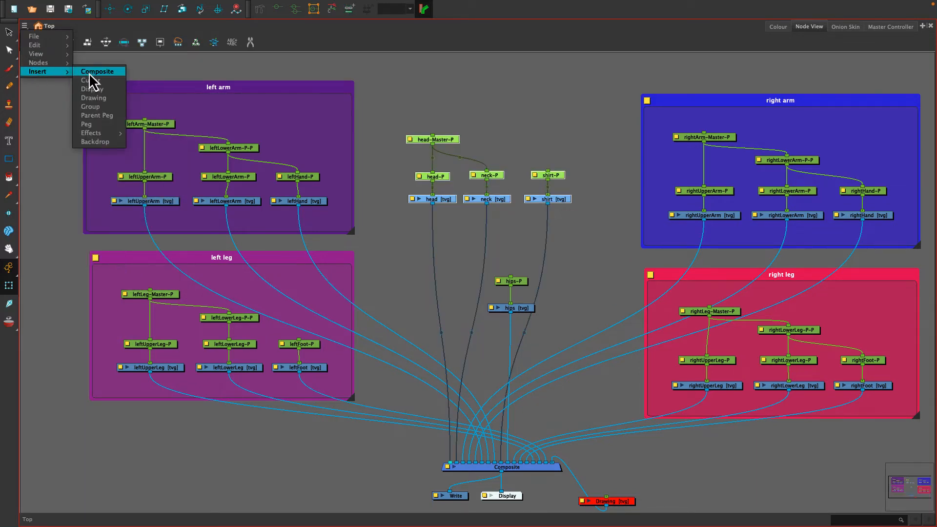
click(91, 140)
double_click(387, 109)
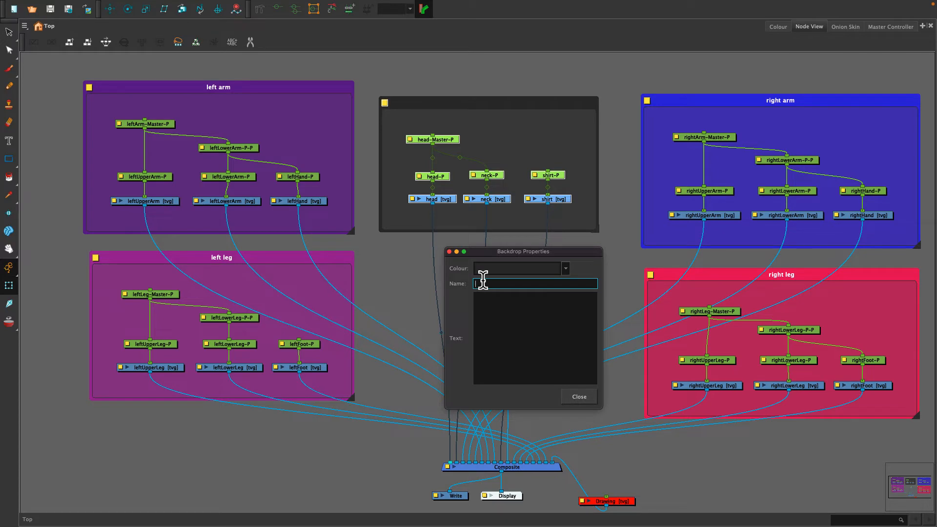
text(upper body)
click(578, 396)
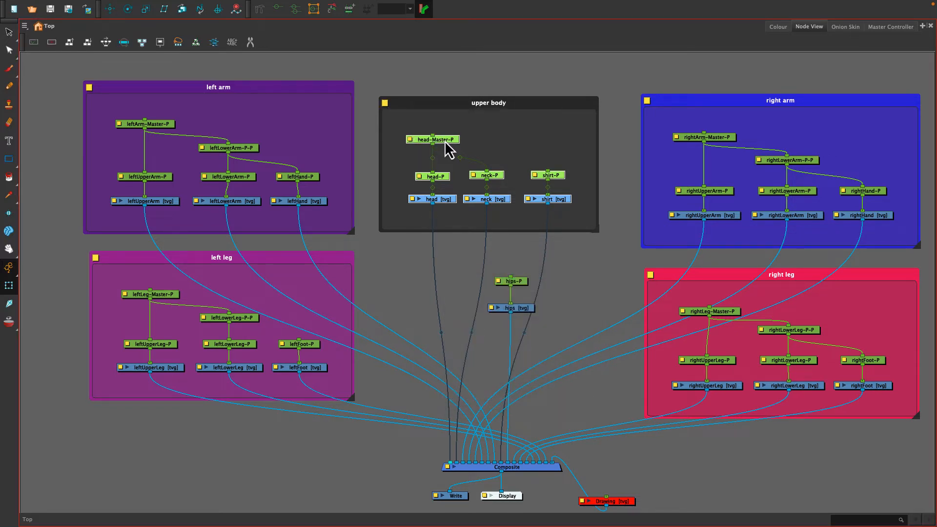
Add a parent peg named upperBody-P over head-Master-P and shirt-P, and place it inside the upper body backdrop above head-Master-P.
drag(445, 141, 446, 140)
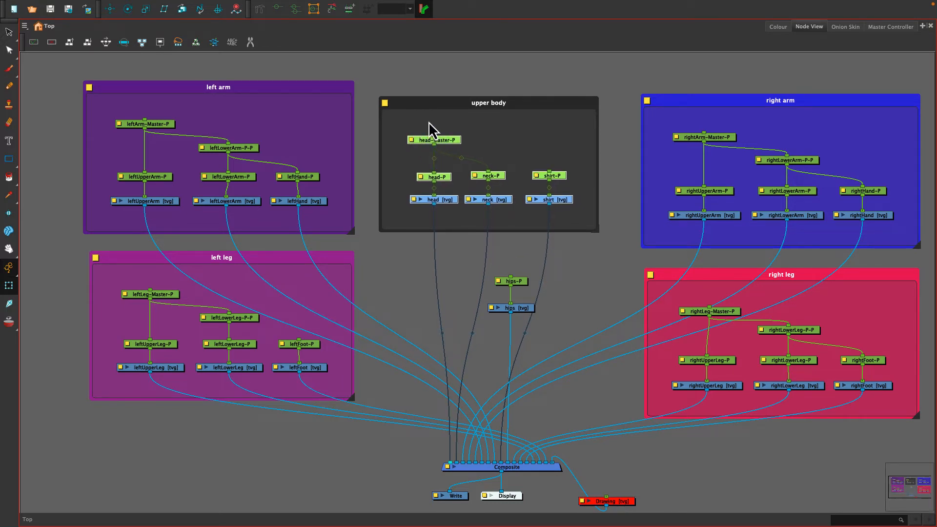
key(ctrl+p)
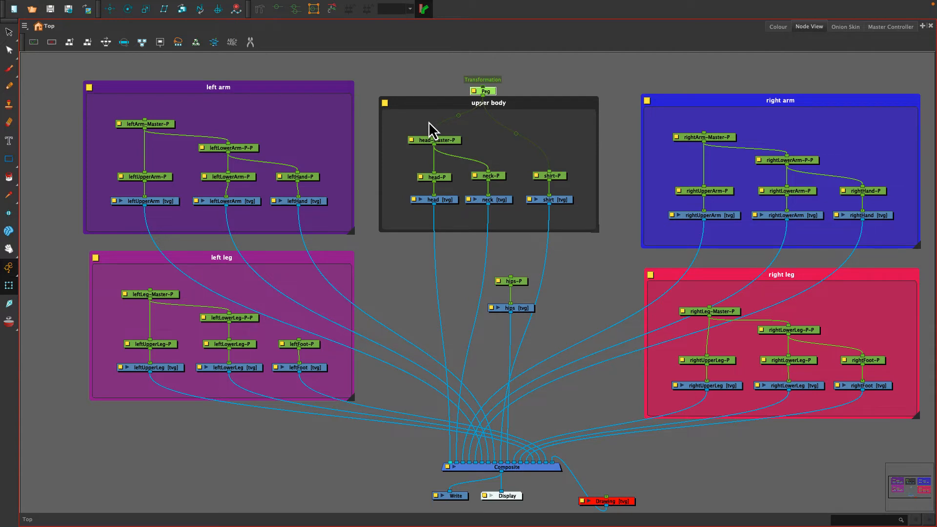
double_click(484, 91)
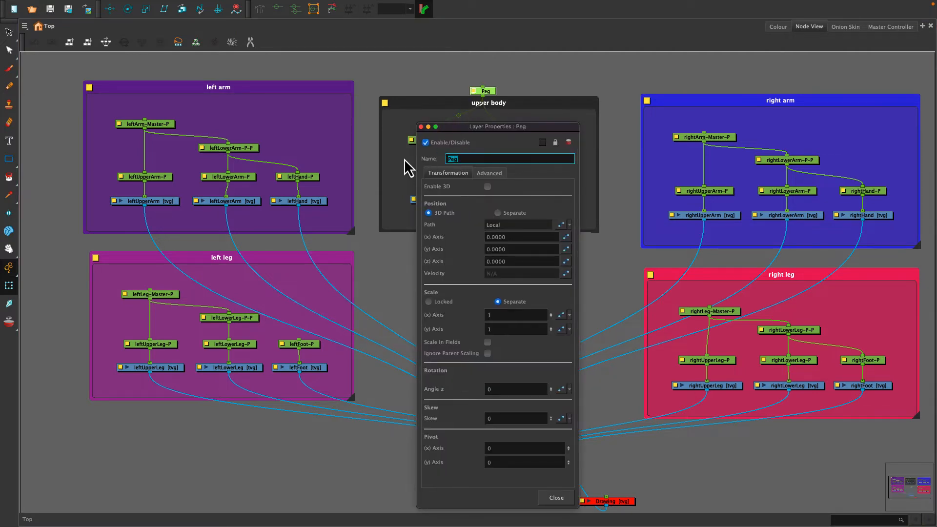
text(upper_body)
key(BackSpace)
key(BackSpace)
key(BackSpace)
key(BackSpace)
text(Body)
key(Return)
click(420, 127)
drag(476, 92, 487, 118)
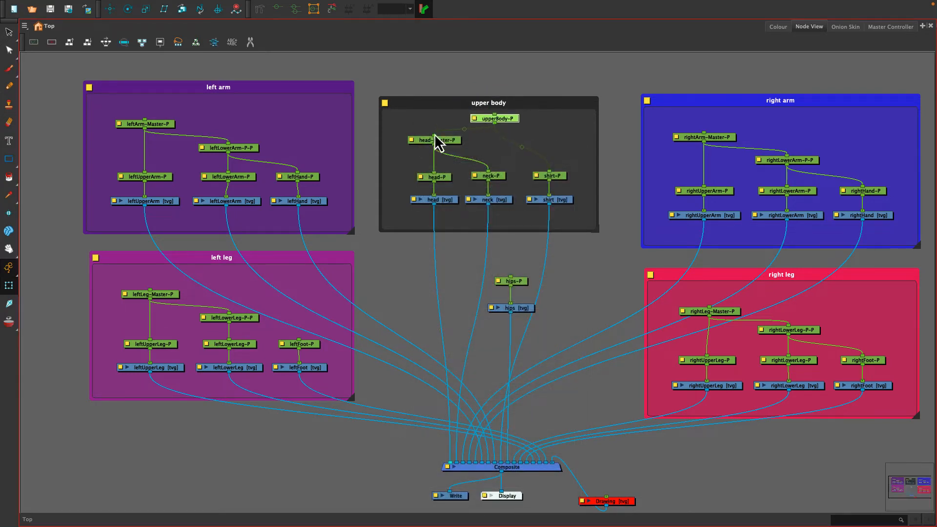
drag(429, 142, 429, 147)
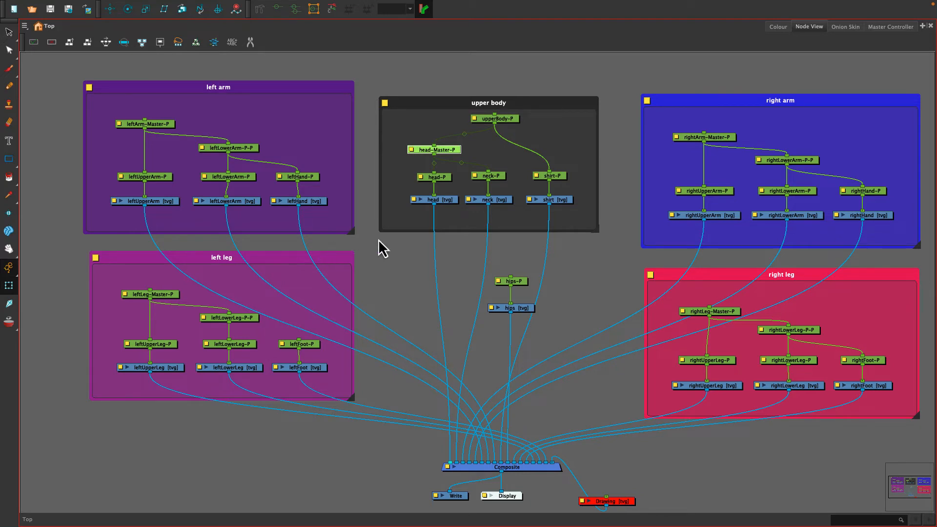
Move the upper body backdrop above the arm backdrops and connect upperBody-P to leftArm-Master-P and rightArm-Master-P.
drag(390, 316, 395, 383)
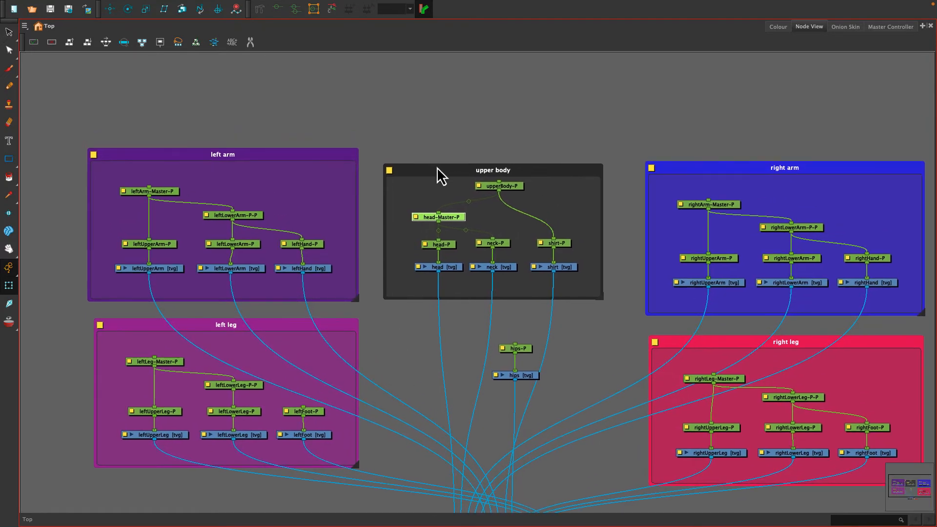
drag(438, 168, 446, 95)
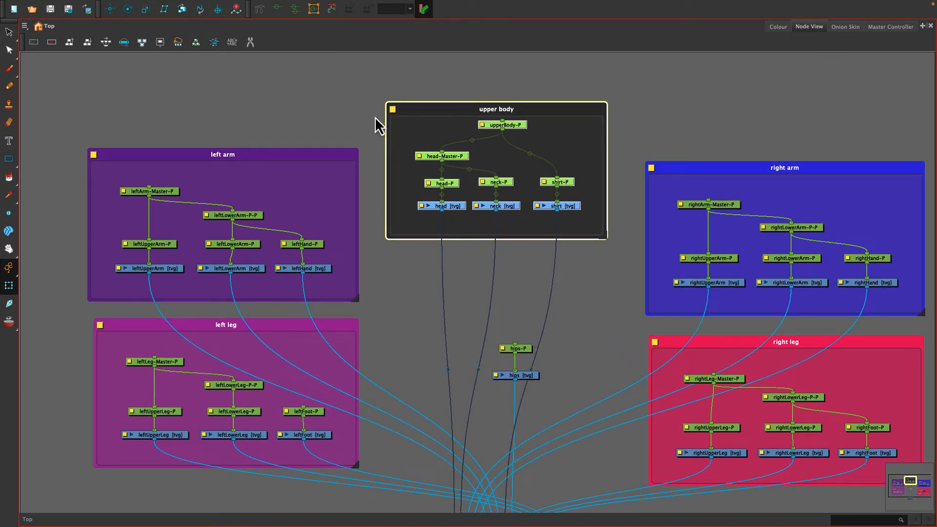
drag(501, 132, 149, 186)
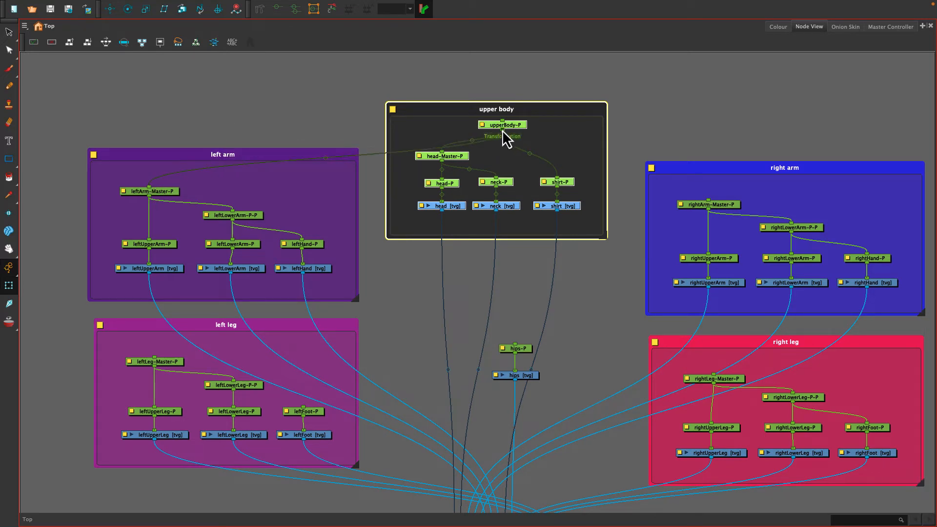
drag(502, 130, 709, 200)
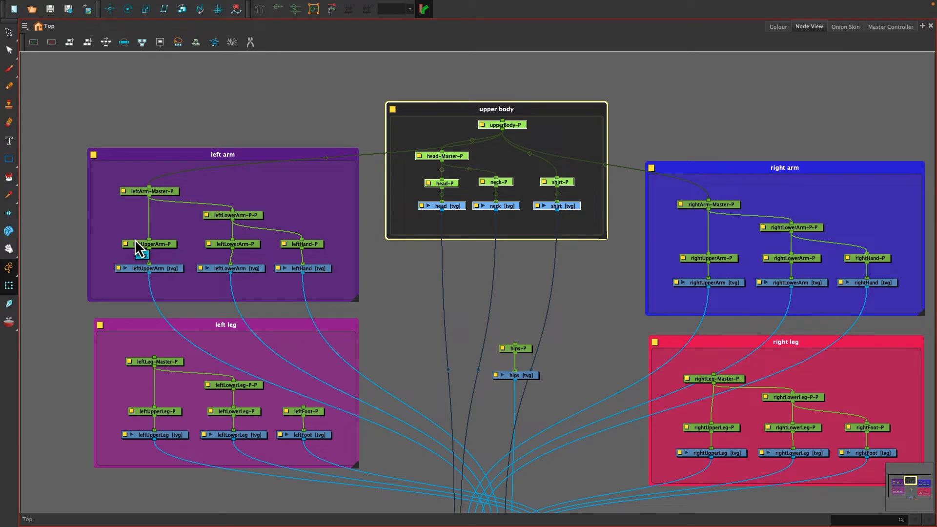
Insert a backdrop around the hips nodes, shift it slightly down, and name it "lower body".
drag(501, 331, 514, 398)
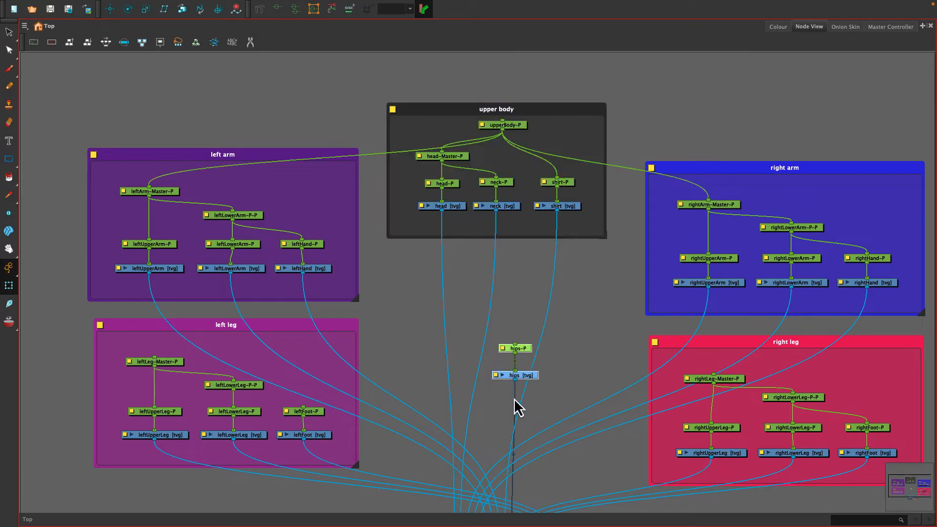
click(24, 27)
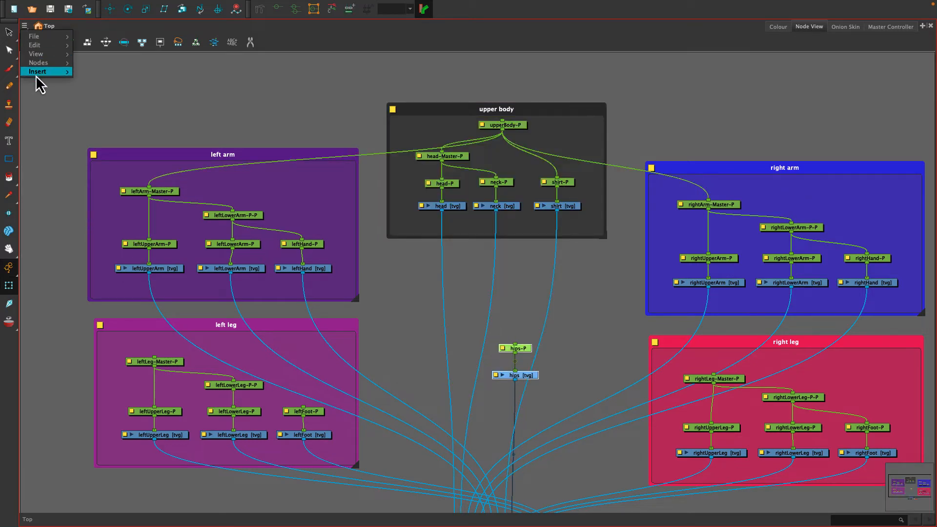
mouse_move(64, 74)
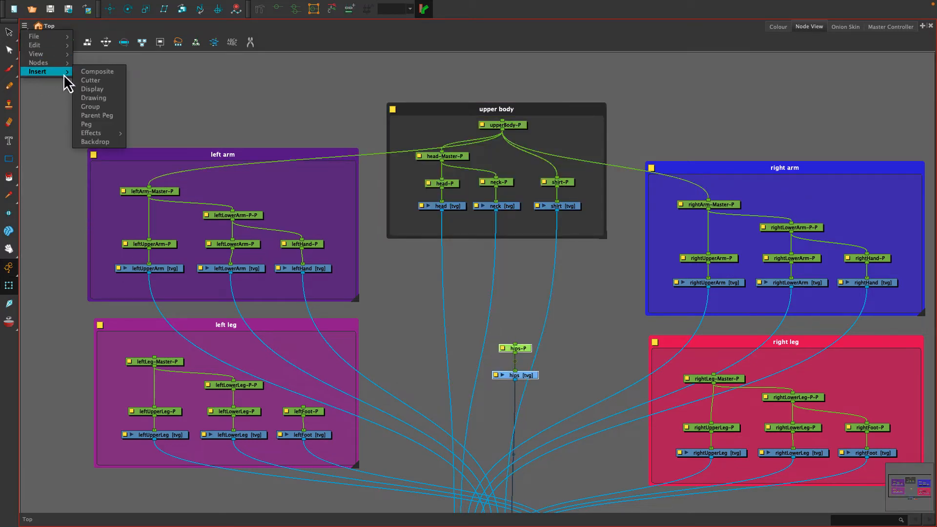
click(89, 143)
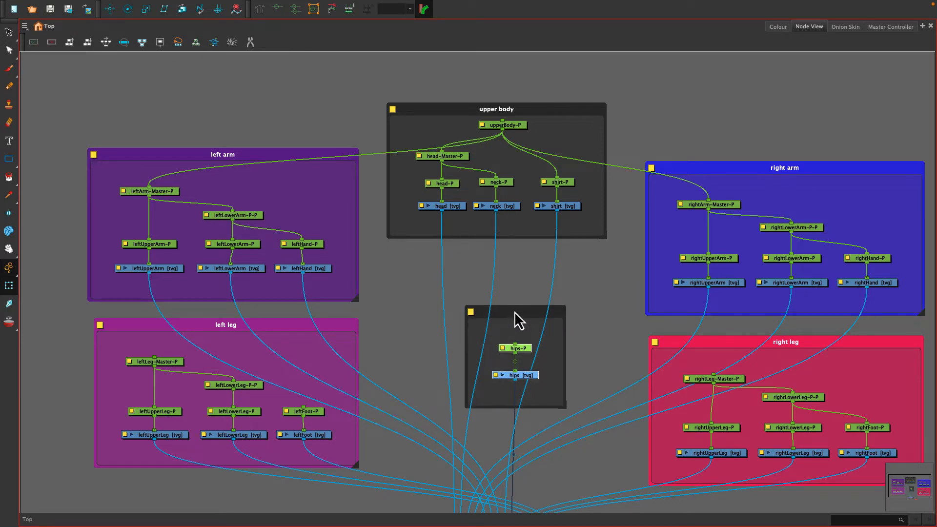
drag(514, 312, 504, 322)
double_click(467, 324)
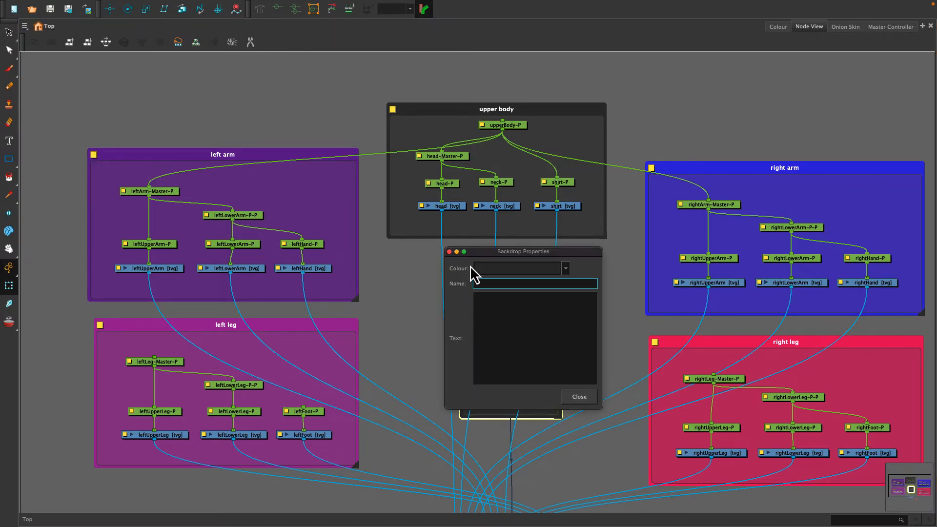
text(lower body)
click(578, 397)
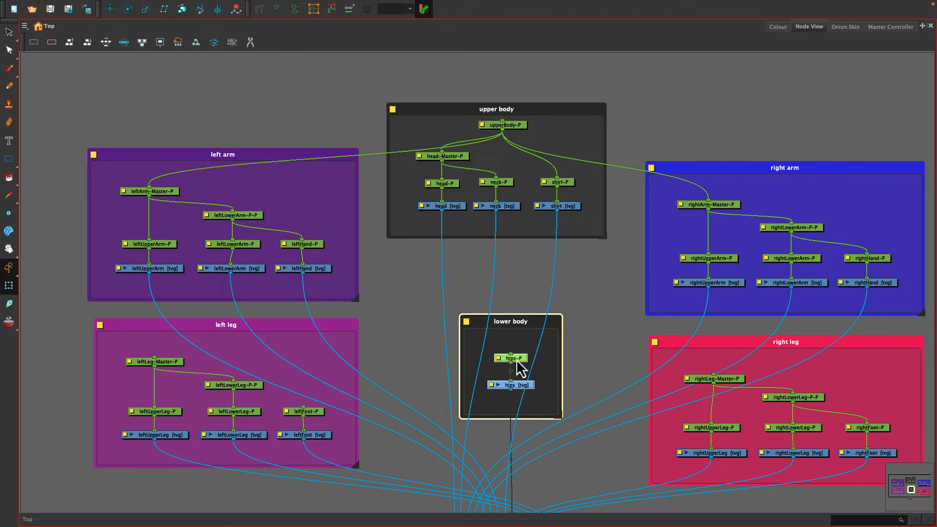
click(581, 362)
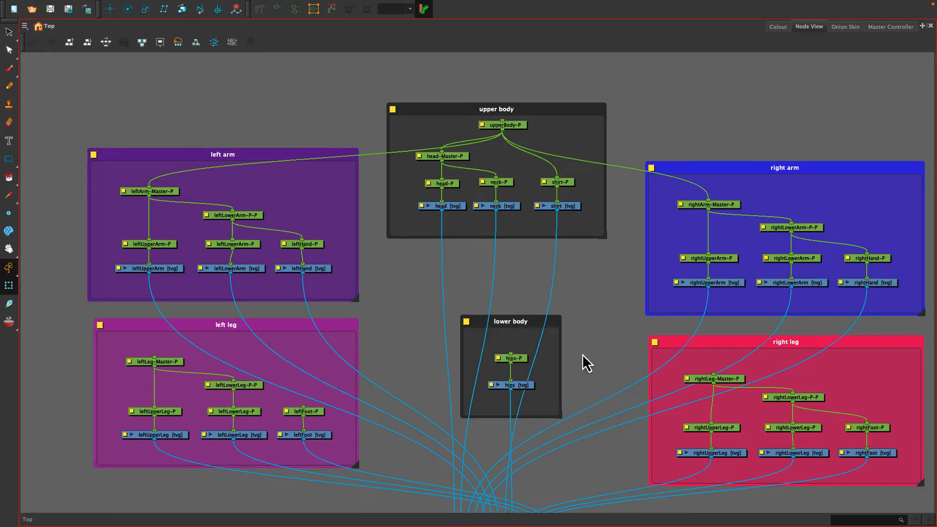
Add a parent peg named lowerBody-P over hips-P, place it inside the lower body backdrop, and move that backdrop up beneath upper body.
click(520, 358)
key(super+p)
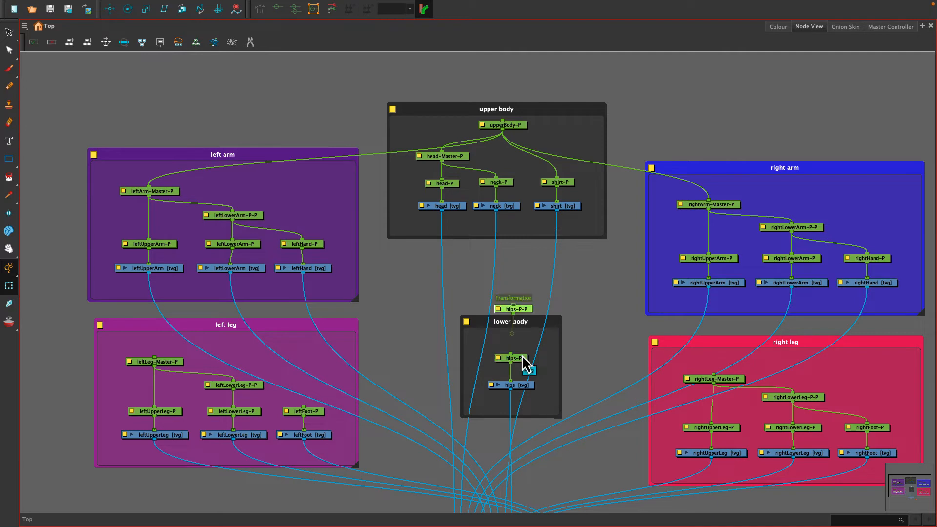
double_click(500, 307)
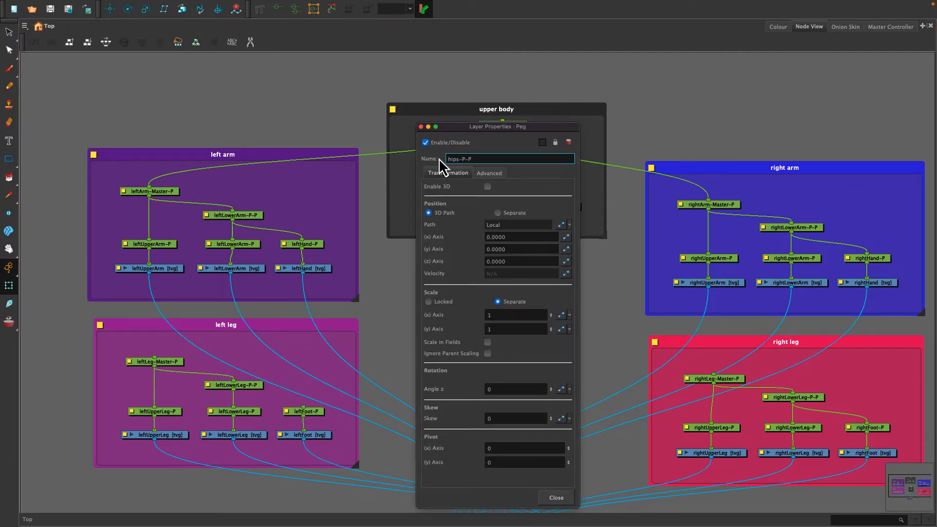
drag(465, 159, 428, 166)
text(lowerBody)
click(556, 497)
drag(509, 317, 506, 269)
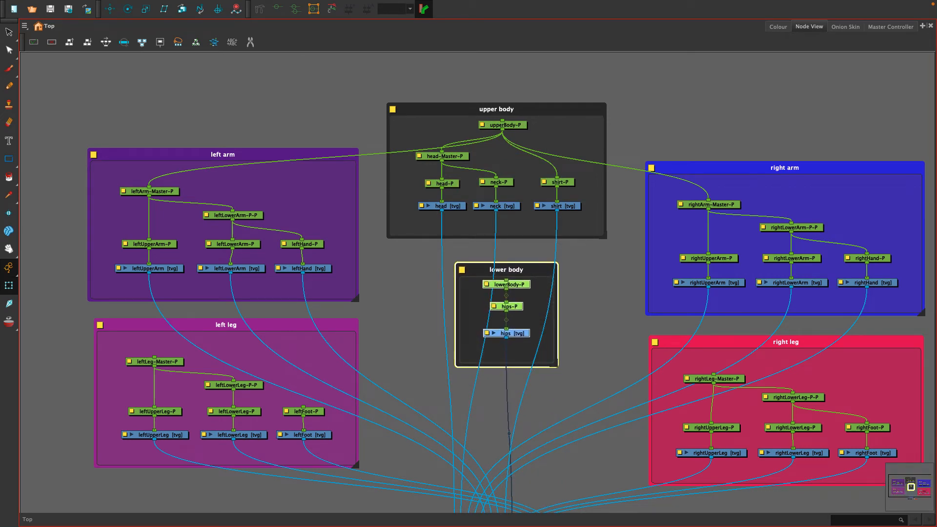
Connect lowerBody-P to leftLeg-Master-P and rightLeg-Master-P, and move the hips-P and hips nodes slightly lower inside their backdrop.
key(Escape)
drag(506, 289, 155, 355)
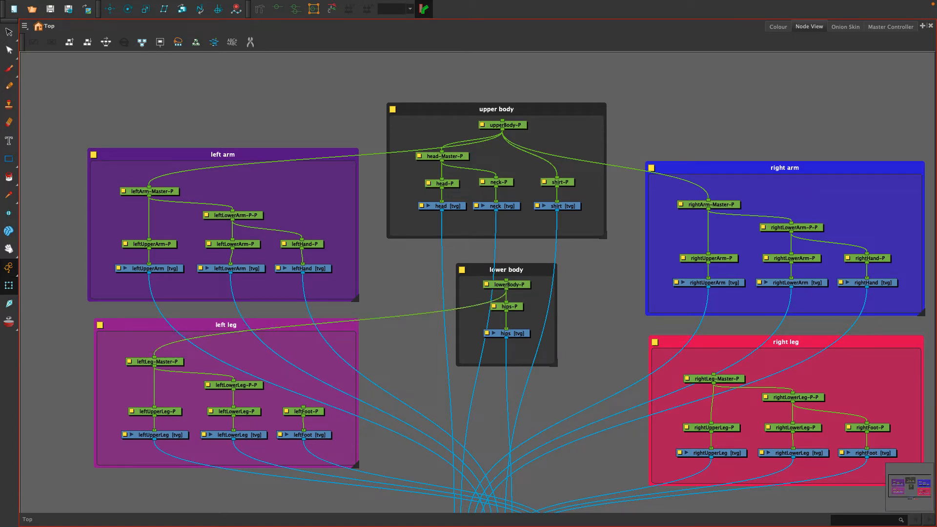
drag(506, 289, 713, 375)
drag(508, 307, 507, 344)
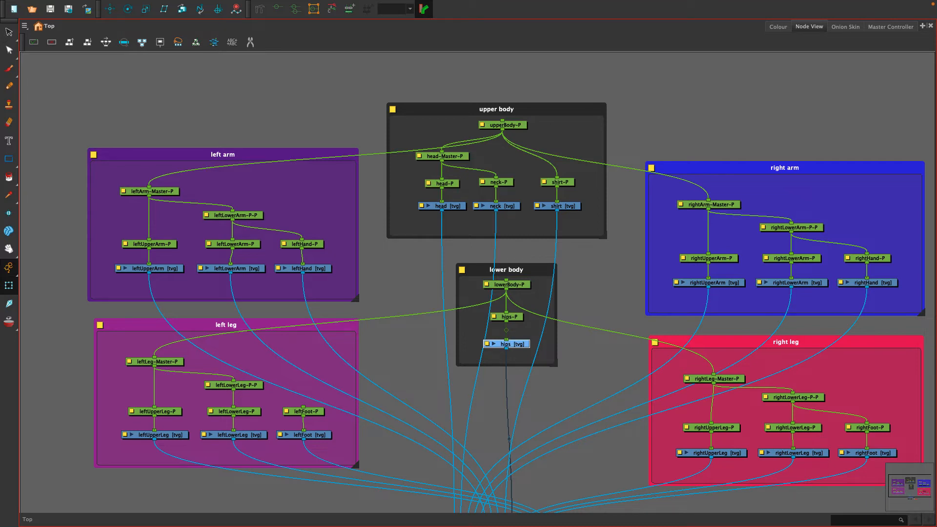
Stagger the two body backdrops by shifting lower body to the right and upper body slightly to the left.
drag(505, 270, 567, 268)
drag(497, 109, 459, 112)
click(468, 80)
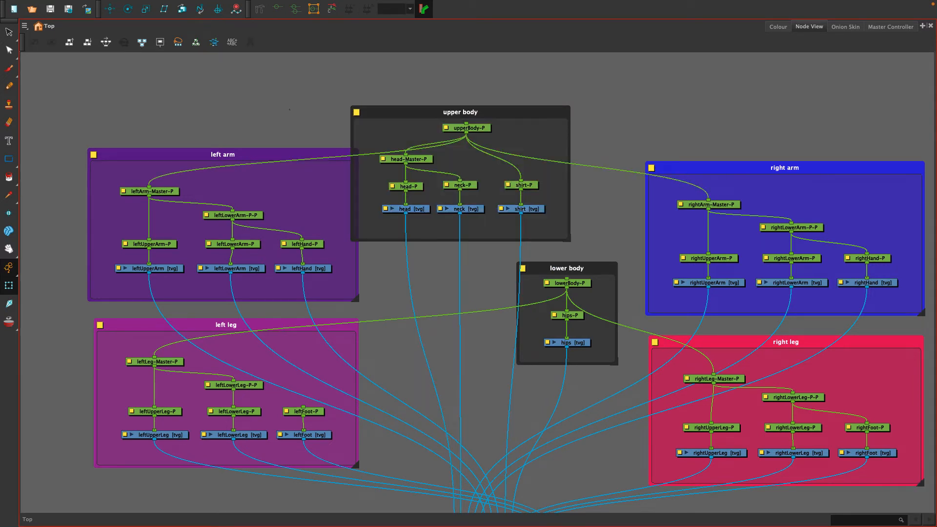
Add a new peg above the upper body backdrop and name it Master-P.
key(ctrl+p)
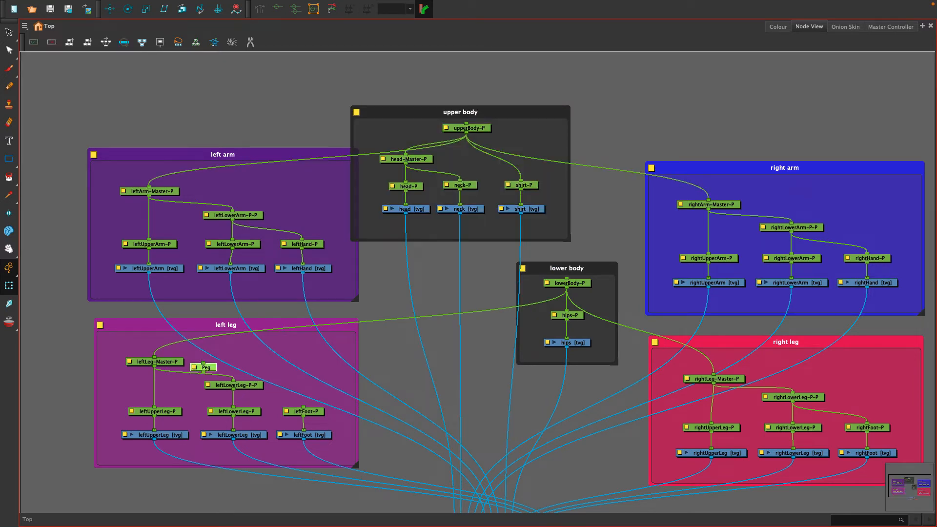
drag(202, 367, 463, 74)
double_click(464, 74)
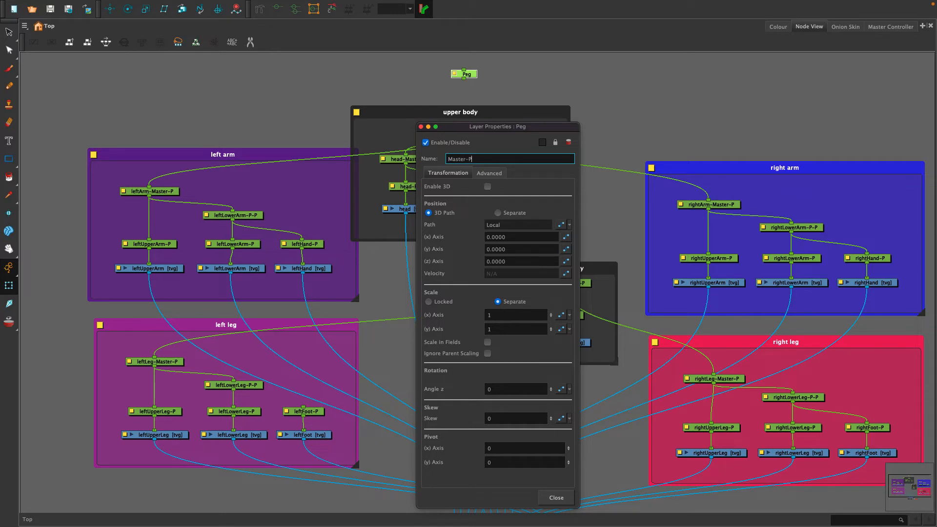
key(Return)
click(421, 127)
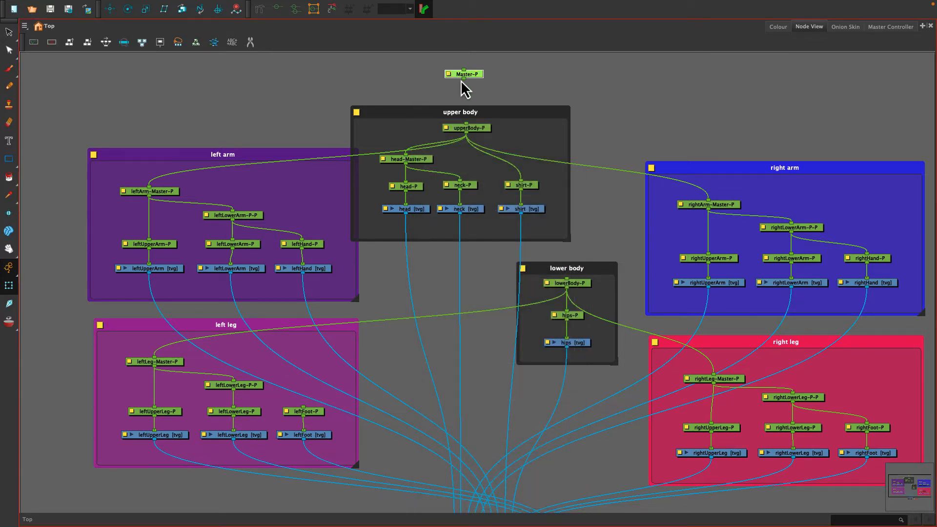
Connect Master-P to upperBody-P and lowerBody-P, and nudge Master-P slightly up and to the right.
drag(464, 78, 467, 131)
drag(463, 79, 564, 266)
drag(471, 74, 478, 72)
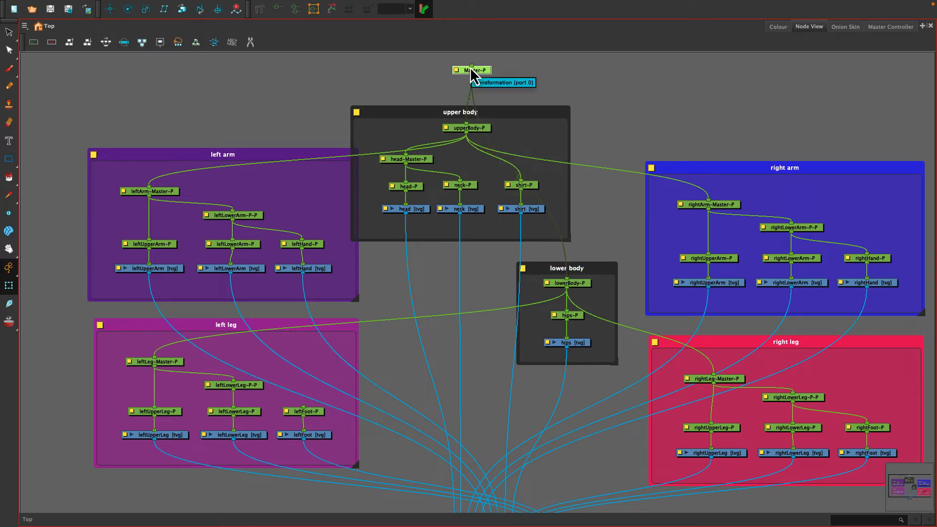
click(66, 371)
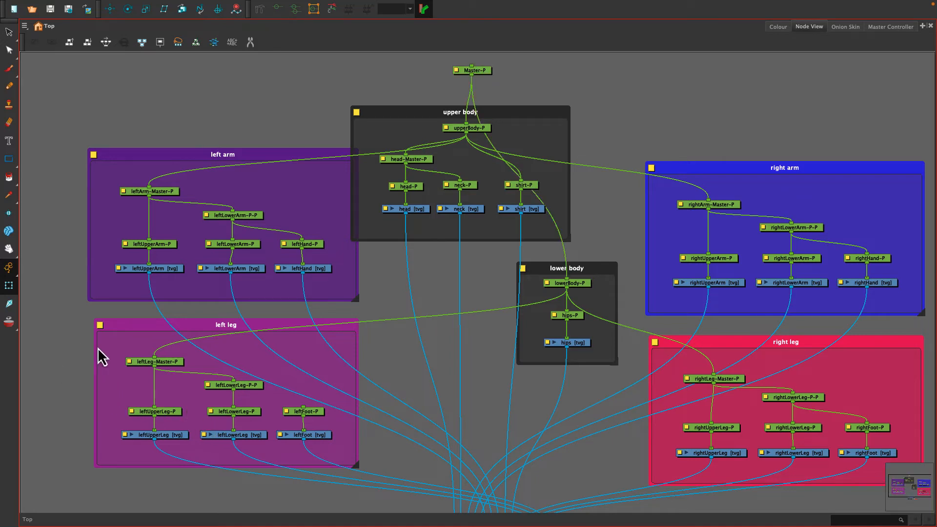
Look over the node network down to the composite and return from the full-size node view to the standard workspace.
scroll(419, 393, down, 3)
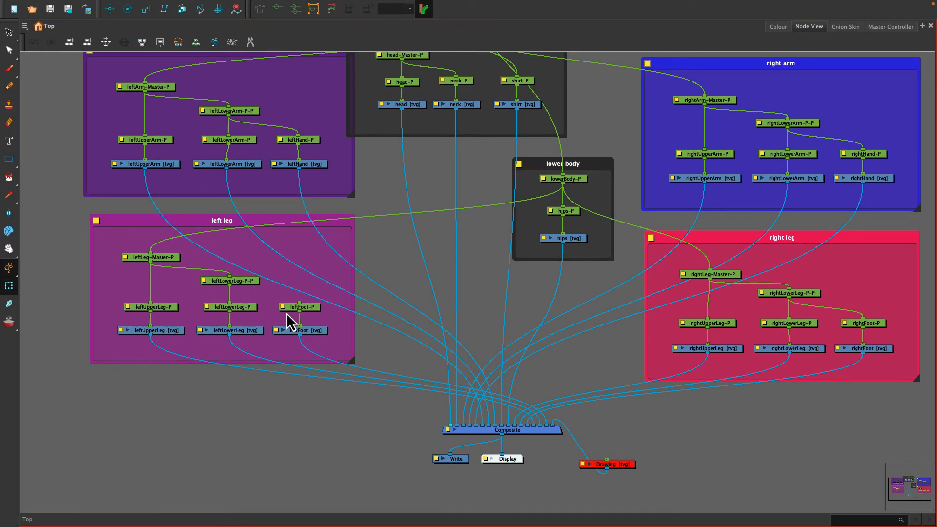
drag(372, 409, 380, 441)
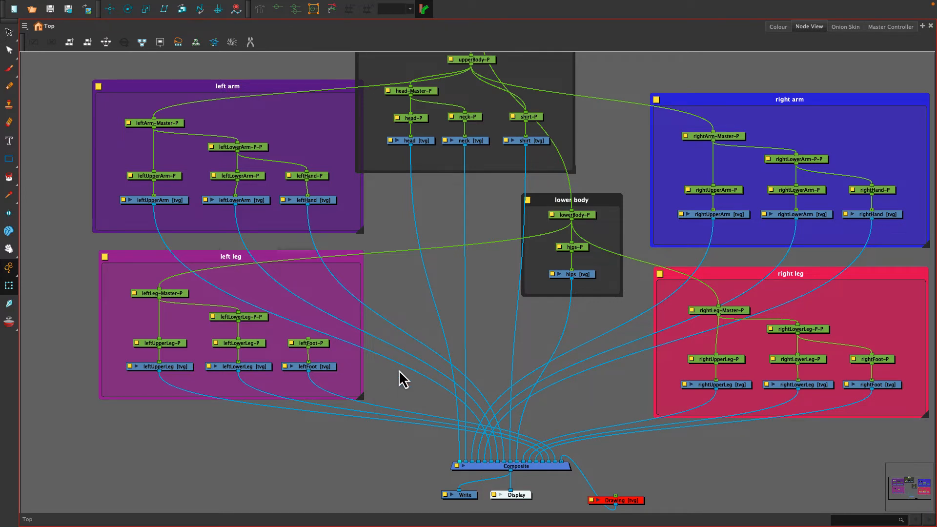
key(grave)
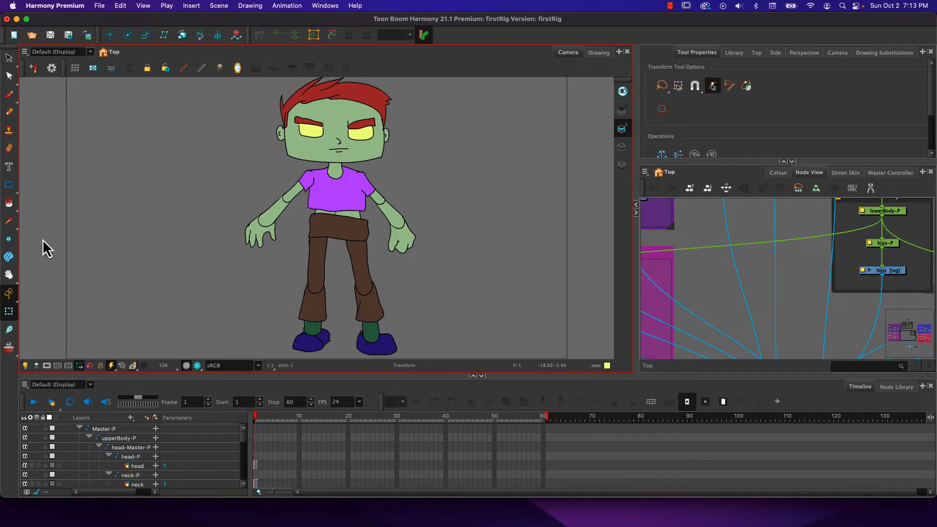
Activate the Rotate tool and locate the hips-P and head-P pegs in the node network by selecting those body parts.
click(128, 35)
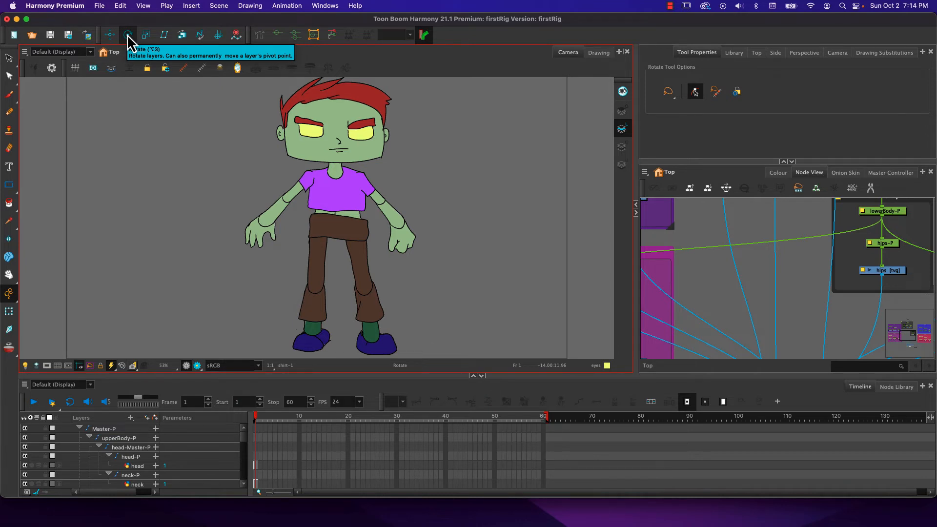
click(331, 233)
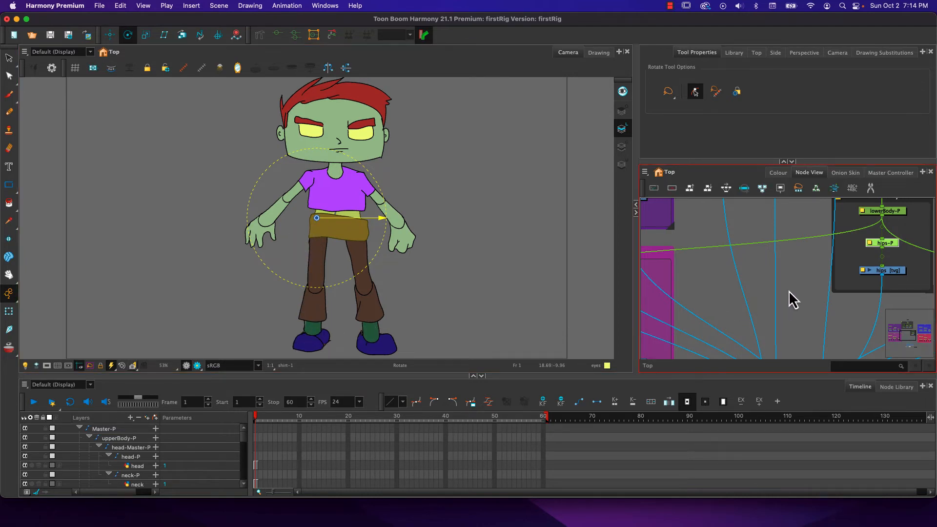
key(o)
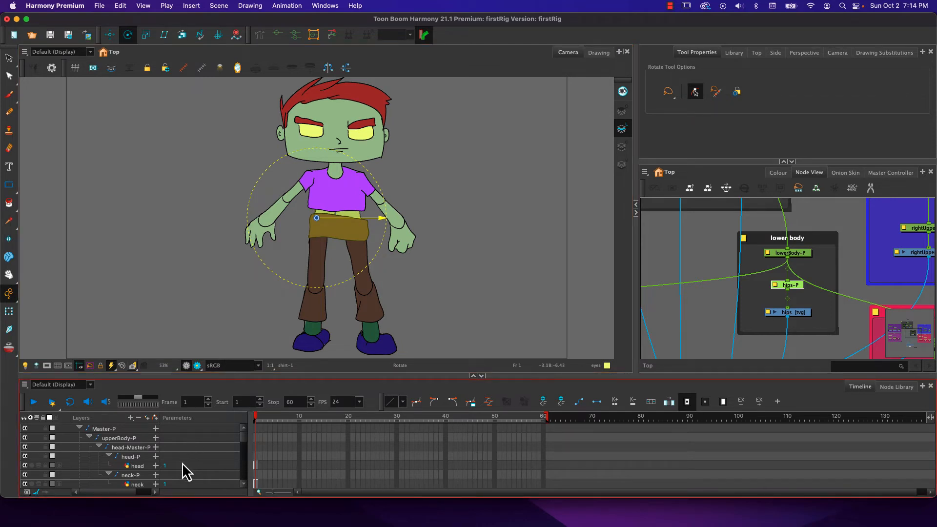
scroll(186, 471, down, 10)
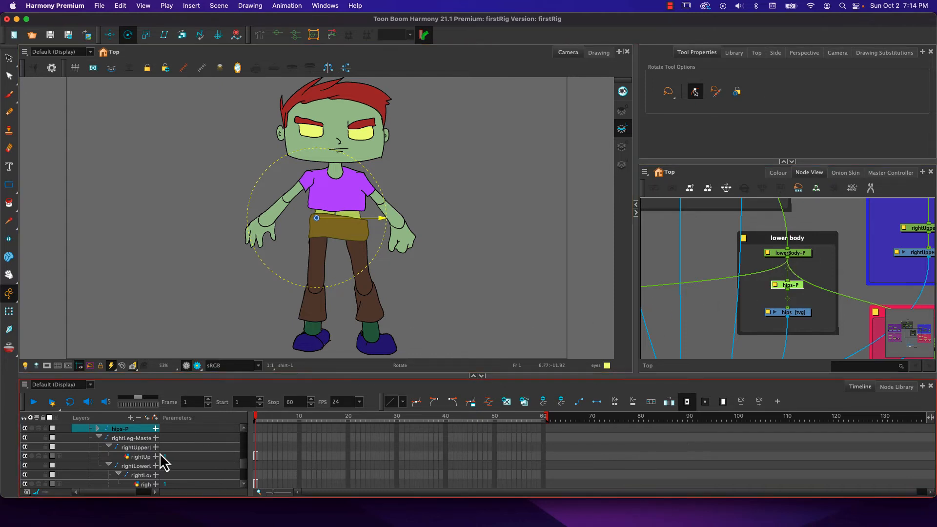
click(328, 113)
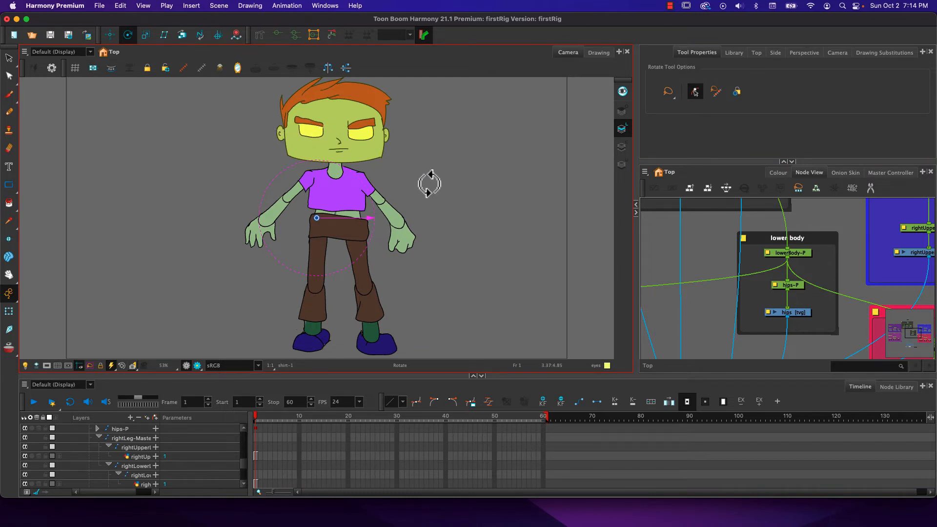
key(o)
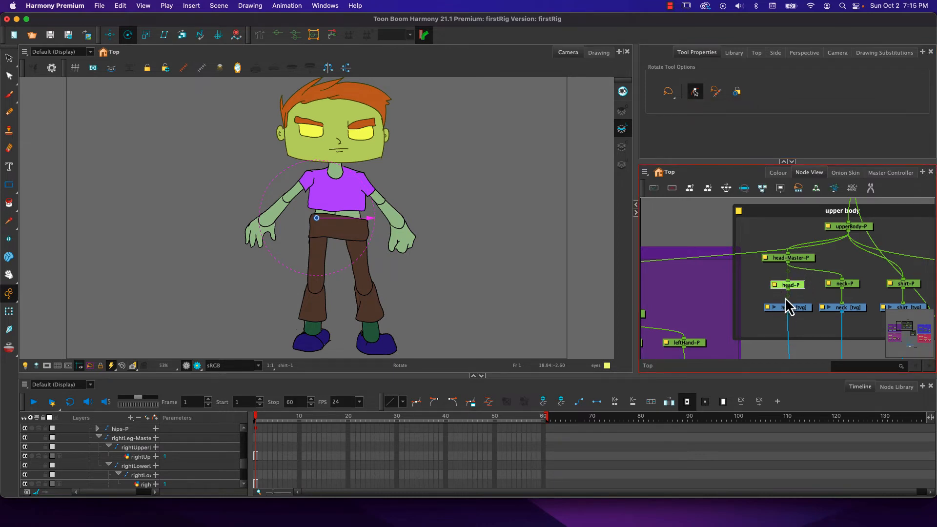
mouse_move(900, 331)
mouse_down()
mouse_move(925, 342)
mouse_move(913, 339)
mouse_up()
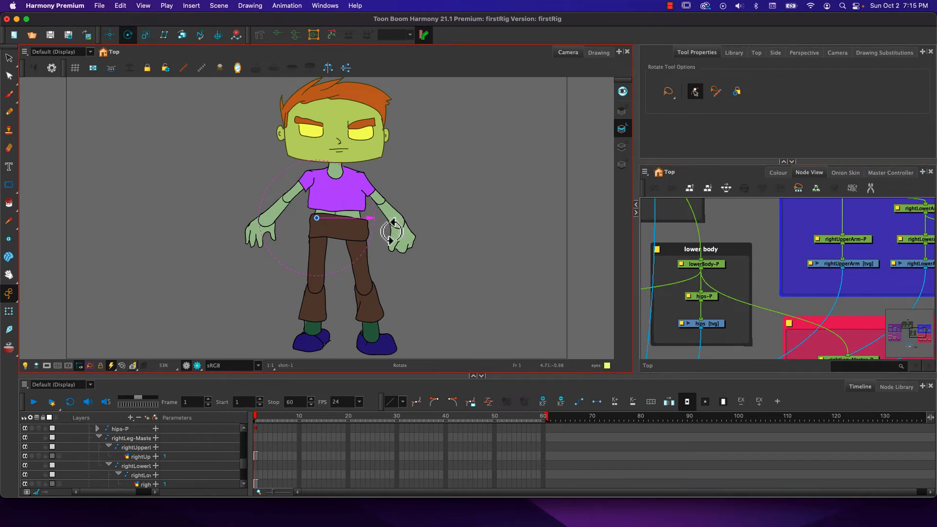
Select only the character's right hand and move the rightHand-P peg's pivot to the wrist.
key(Escape)
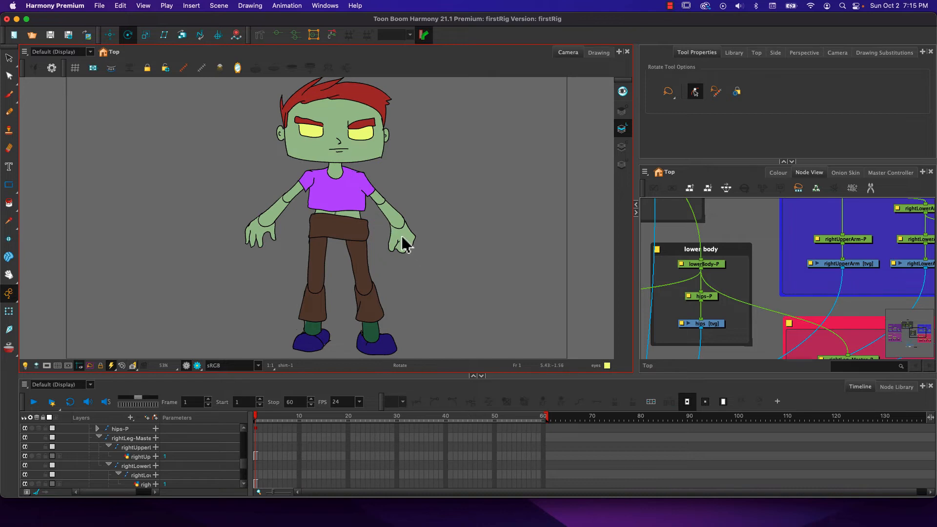
click(396, 240)
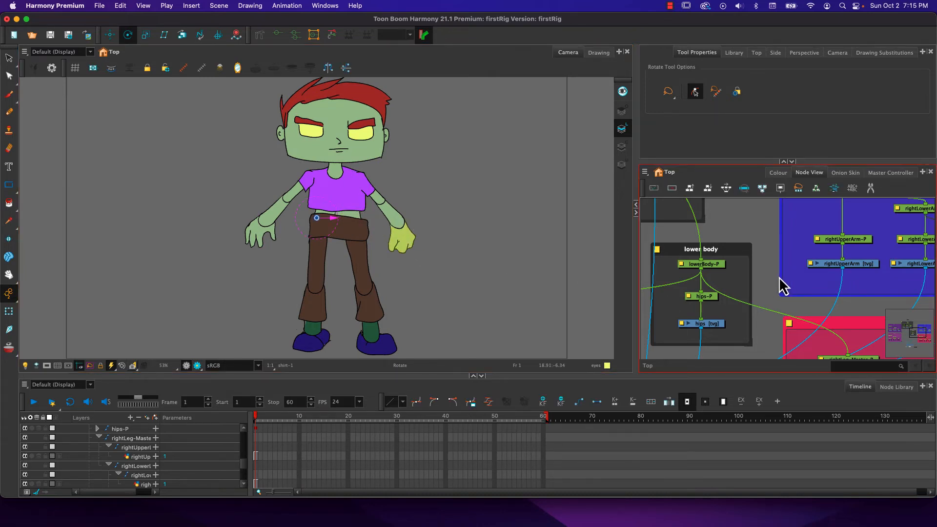
key(o)
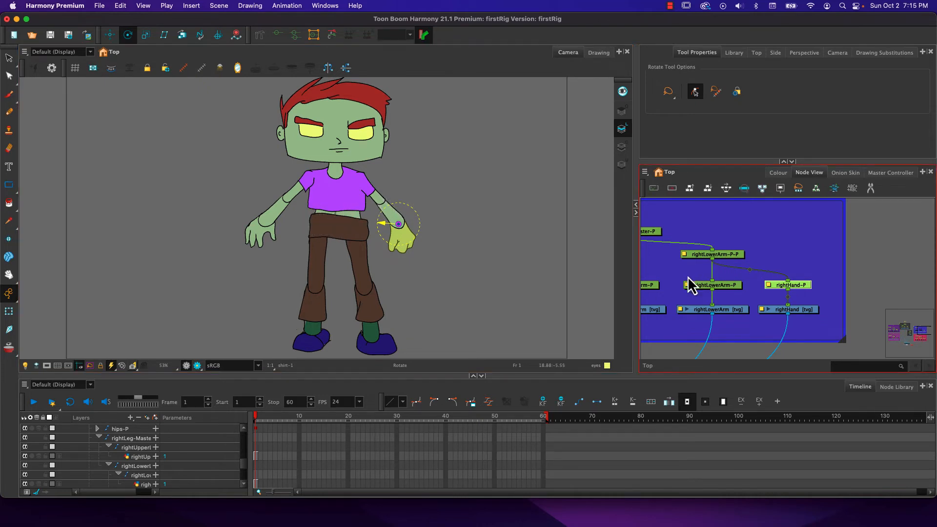
Select the rightLowerArm-P and rightLowerArm-P-P pegs together, move their pivots to the elbow, and clear the selection.
click(707, 286)
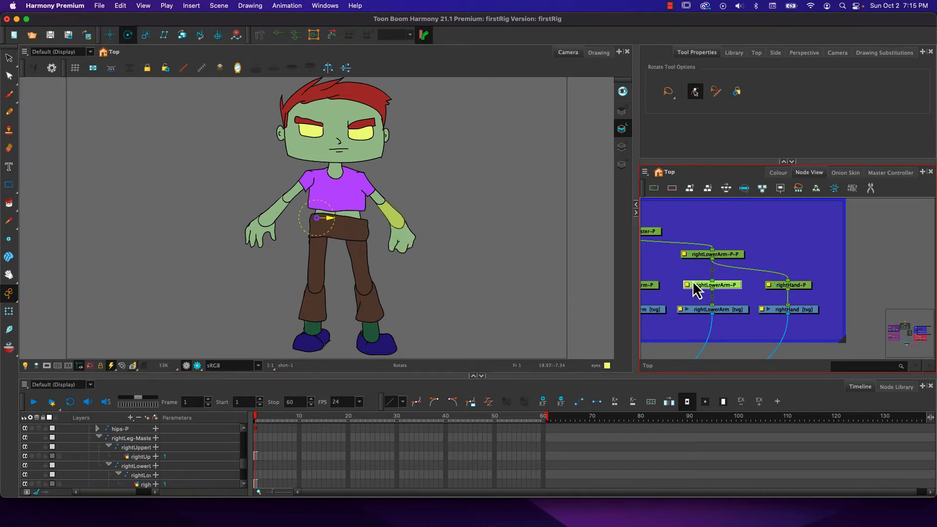
click(727, 234)
drag(725, 291, 702, 237)
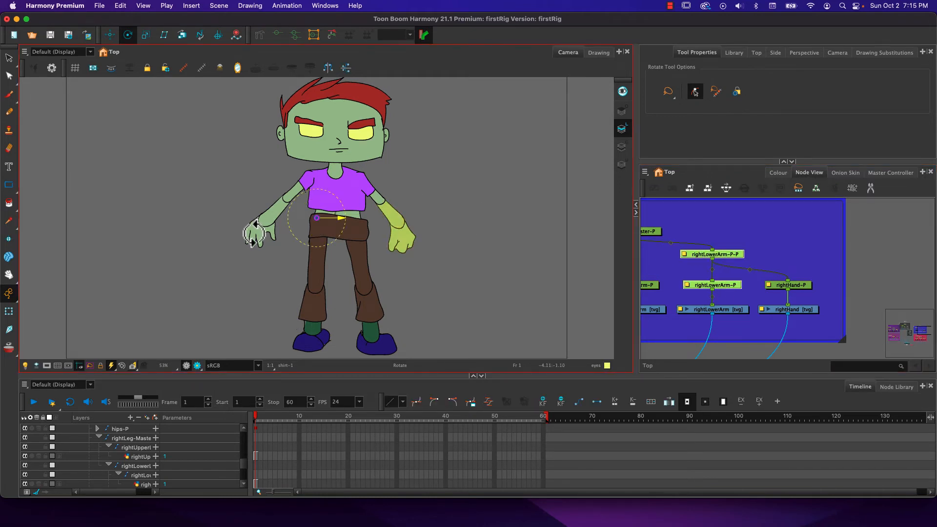
drag(255, 236, 266, 241)
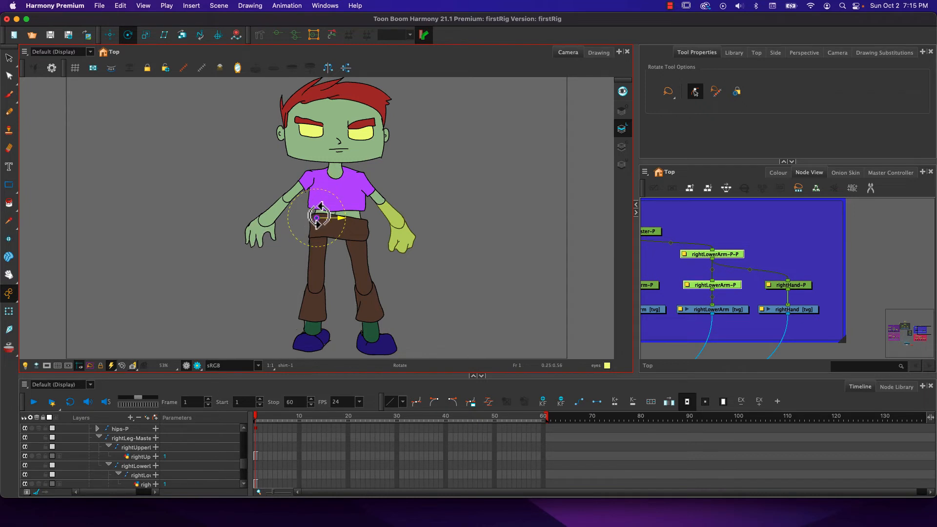
drag(331, 208, 381, 203)
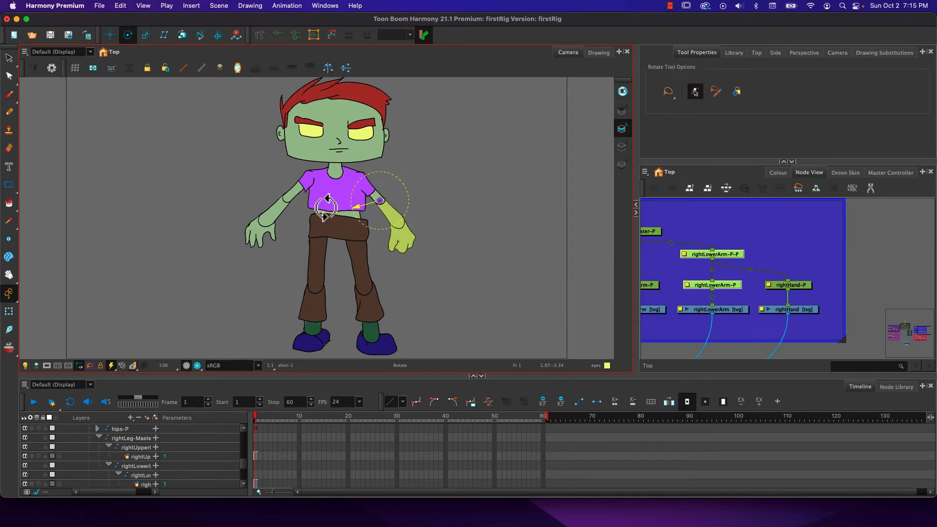
key(Escape)
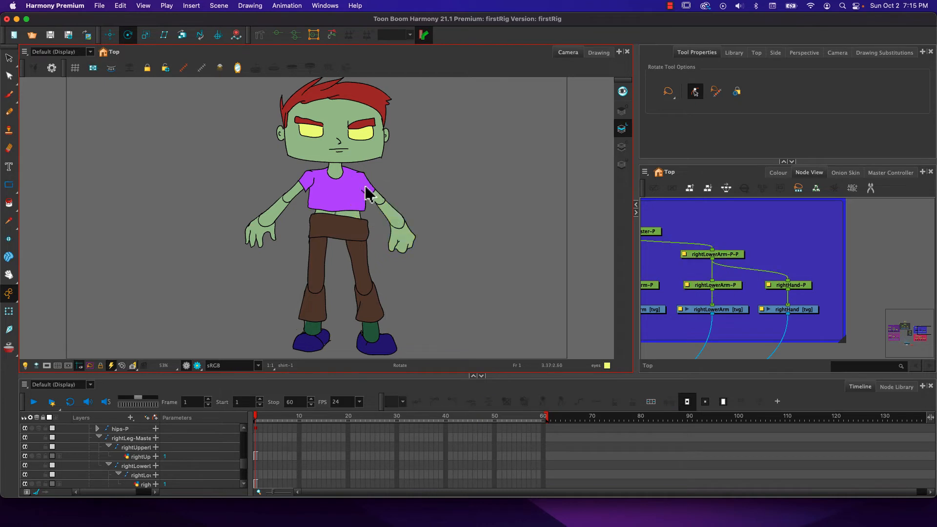
Select the rightUpperArm-P and rightArm-Master-P pegs together and move their pivots to the shoulder.
click(369, 193)
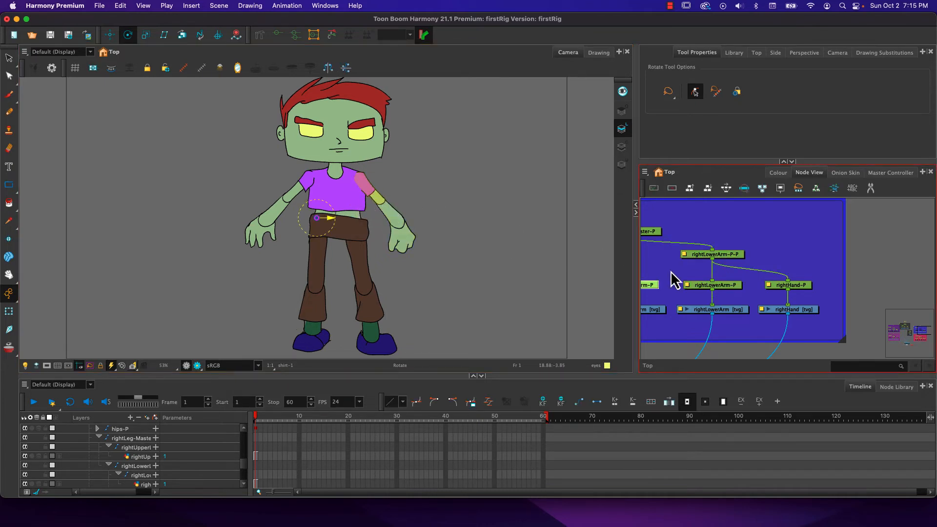
scroll(686, 268, left, 5)
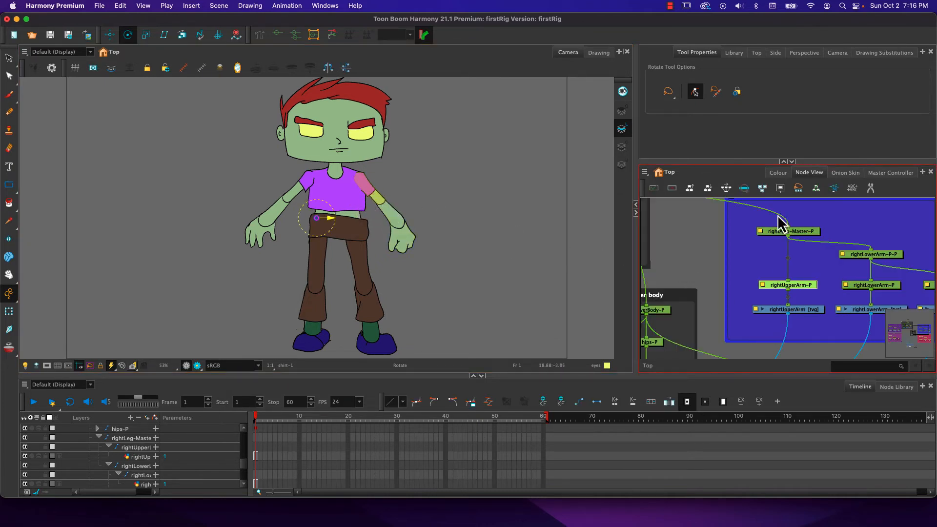
drag(752, 217, 765, 281)
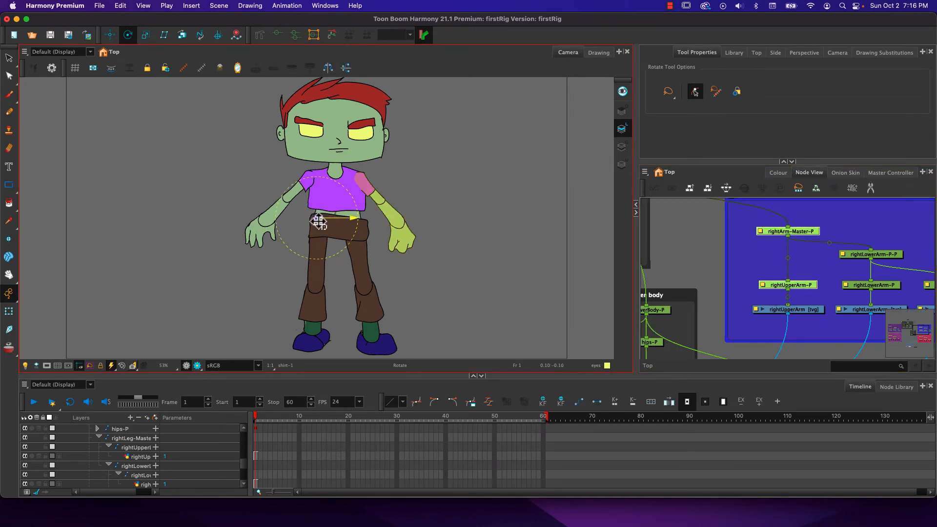
drag(317, 218, 359, 180)
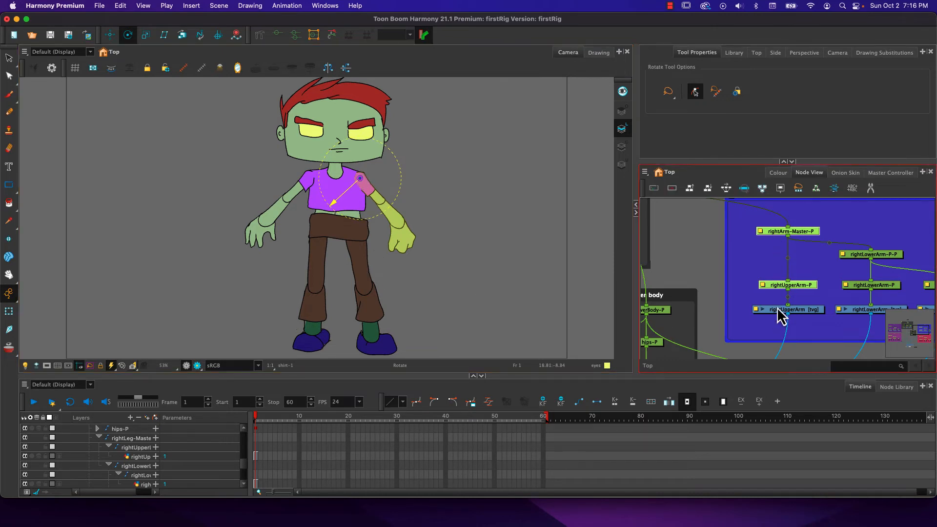
Inspect the pivots of the rightArm-Master-P and rightUpperArm-P pegs and of the upper and lower arm drawing nodes one by one.
click(713, 261)
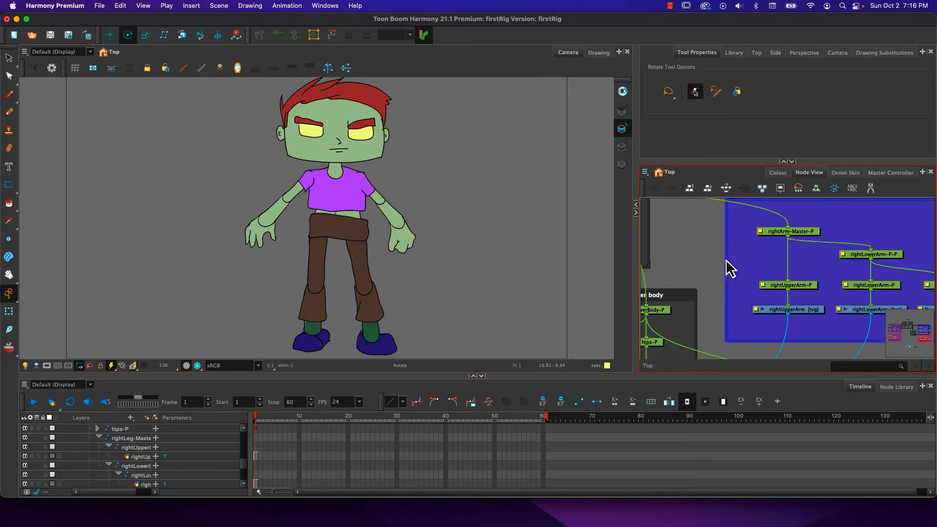
click(778, 285)
click(777, 234)
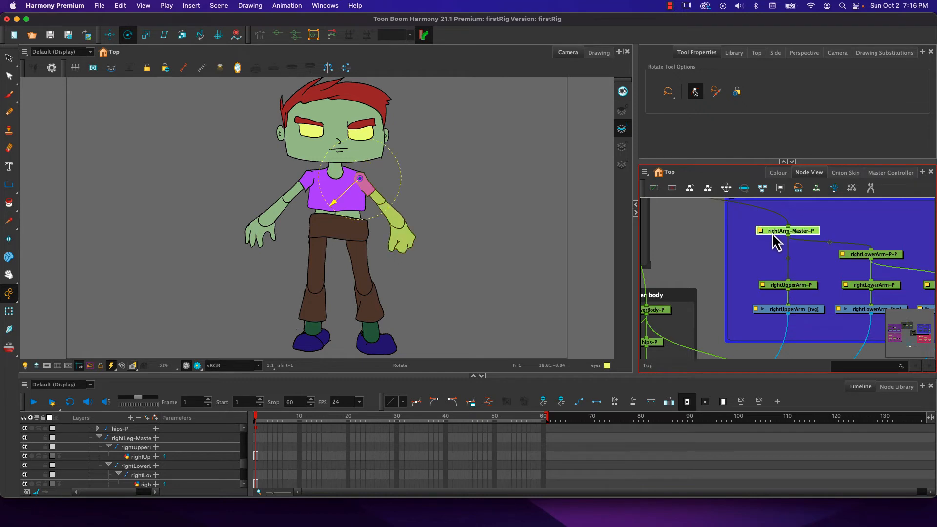
click(779, 285)
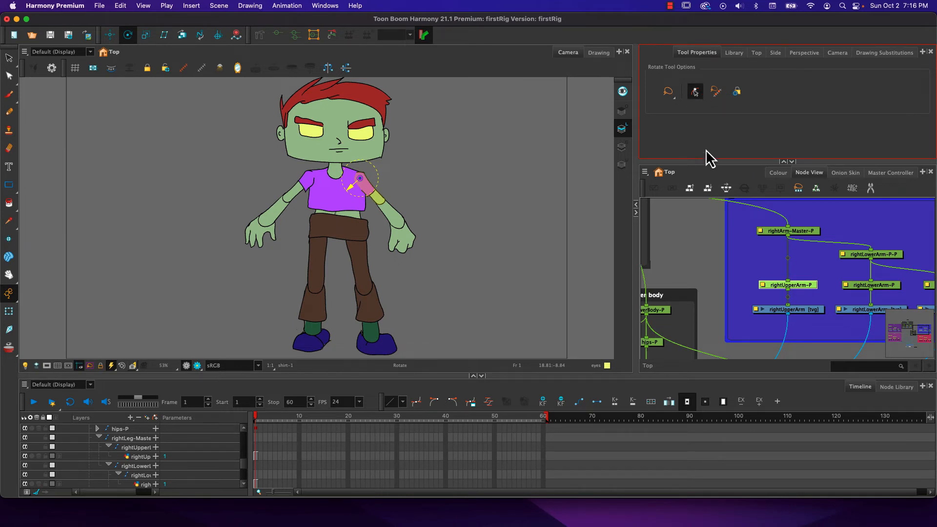
click(809, 313)
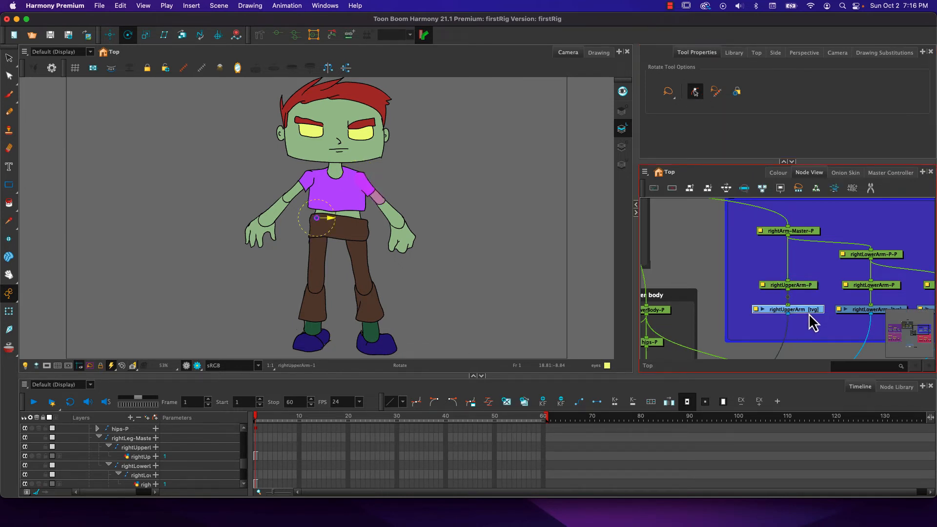
click(857, 310)
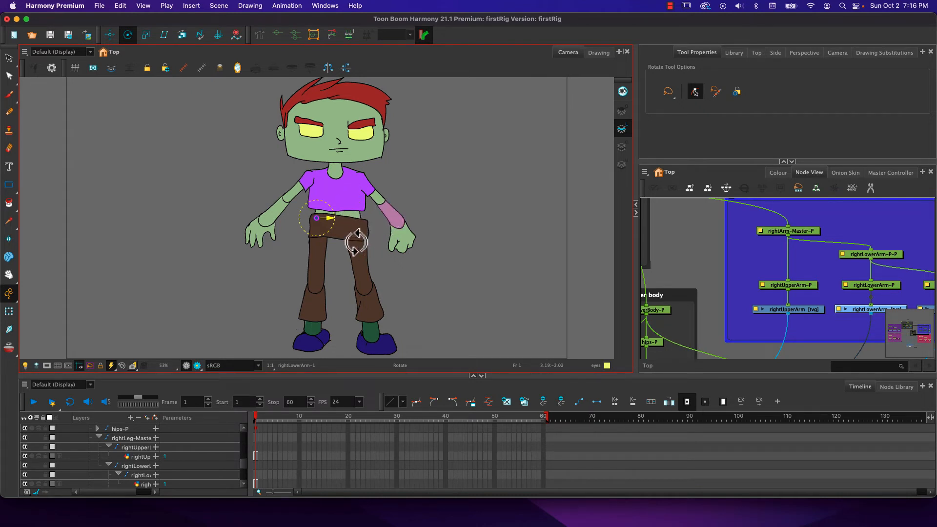
click(779, 286)
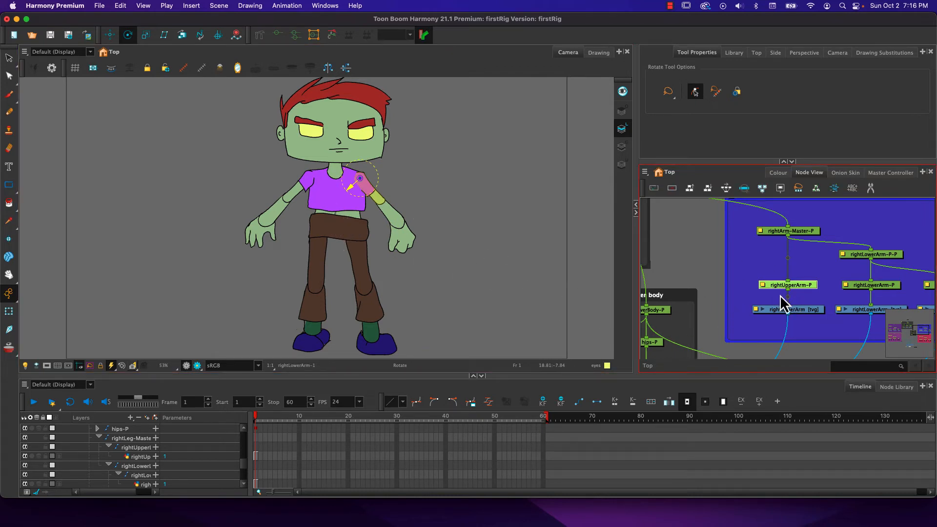
Move the shirt-P pivot to the centre of the shirt's lower edge and the upperBody-P pivot to the centre of the hips.
click(321, 203)
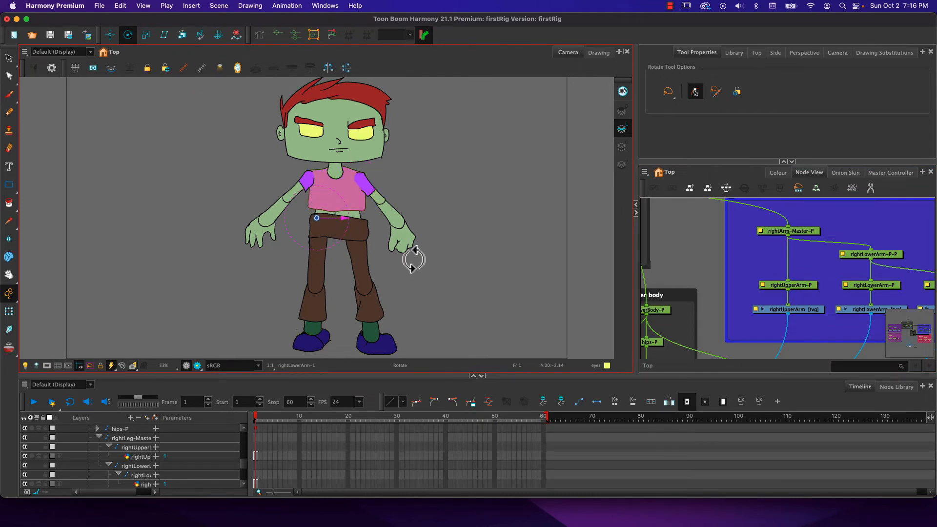
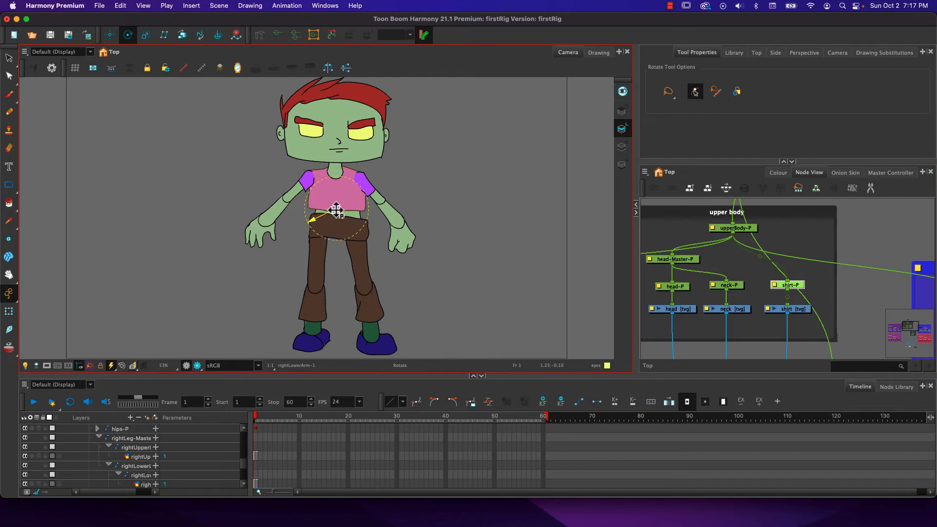
click(338, 205)
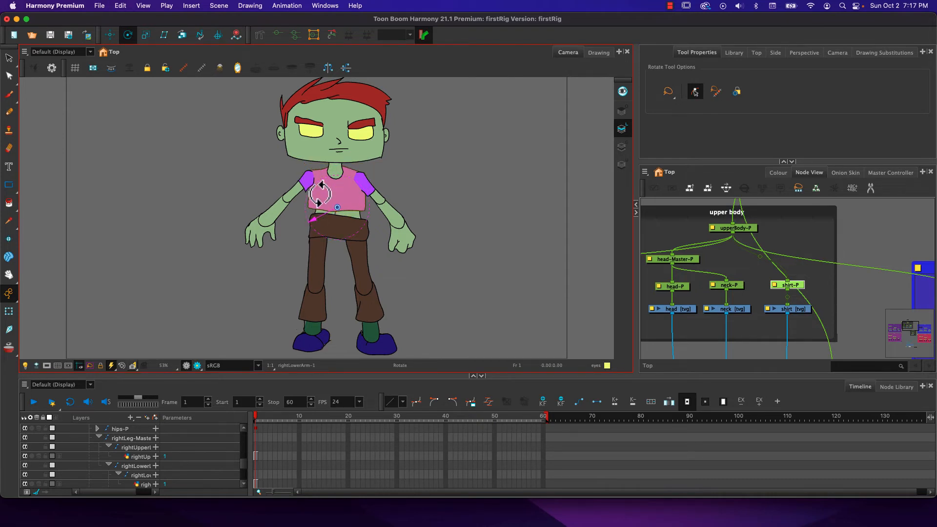
click(741, 230)
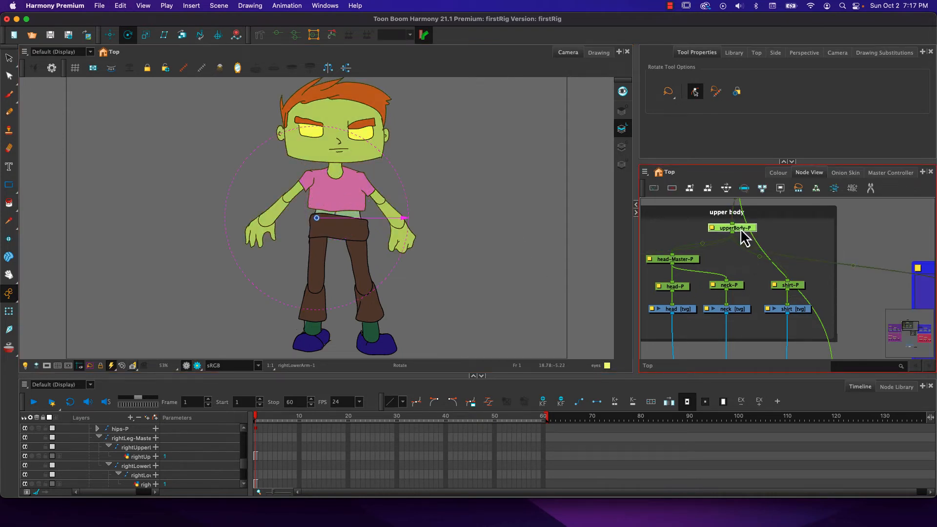
drag(317, 218, 336, 222)
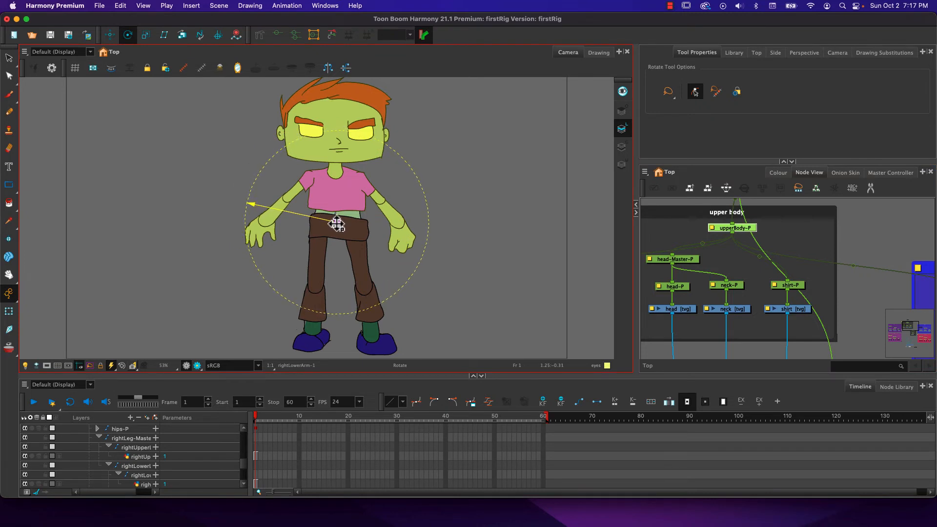
mouse_move(325, 182)
mouse_down()
mouse_move(319, 194)
mouse_move(334, 191)
mouse_move(319, 191)
mouse_up()
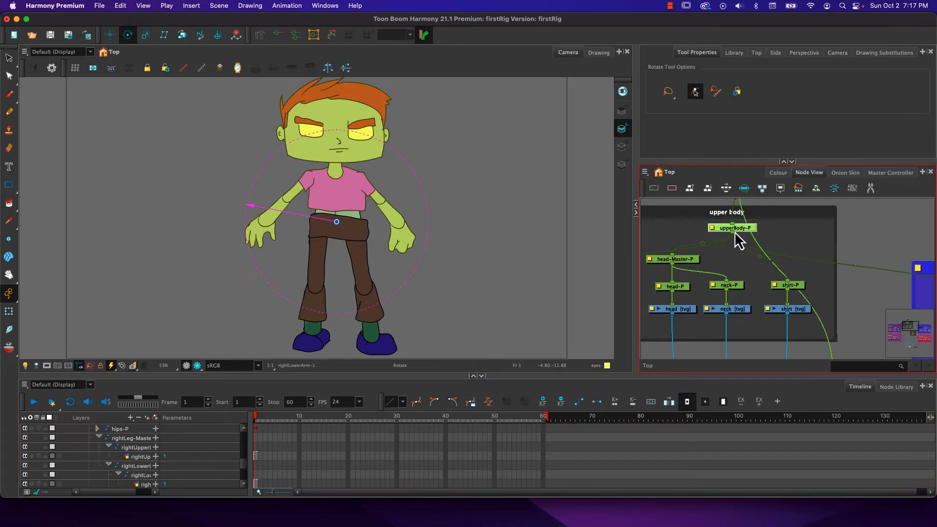
Reposition the head-Master-P node directly above neck-P, try its pivot at the base of the neck, and undo that pivot move.
click(729, 286)
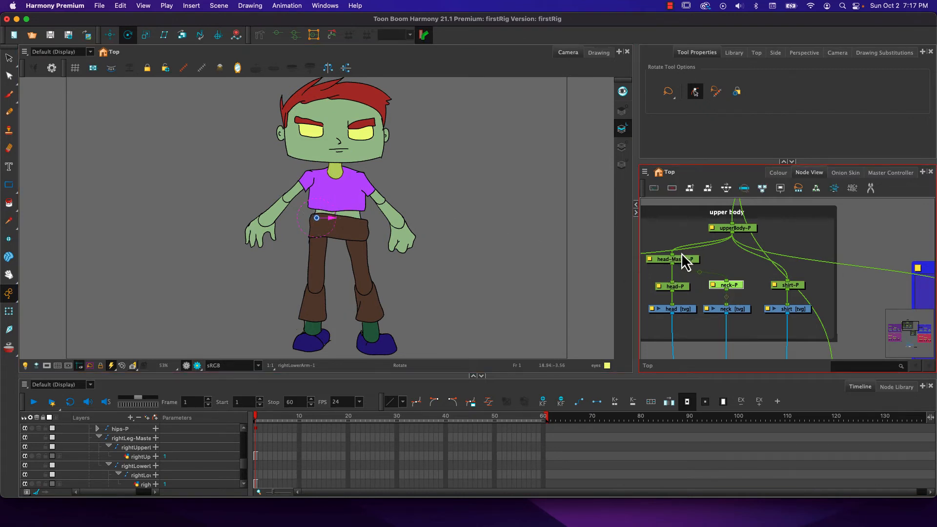
drag(683, 260, 735, 256)
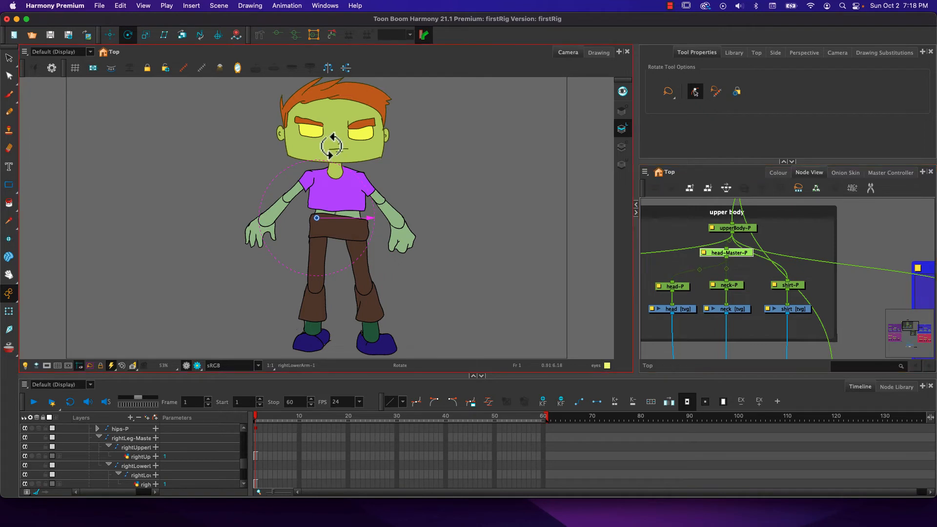
drag(318, 222, 336, 177)
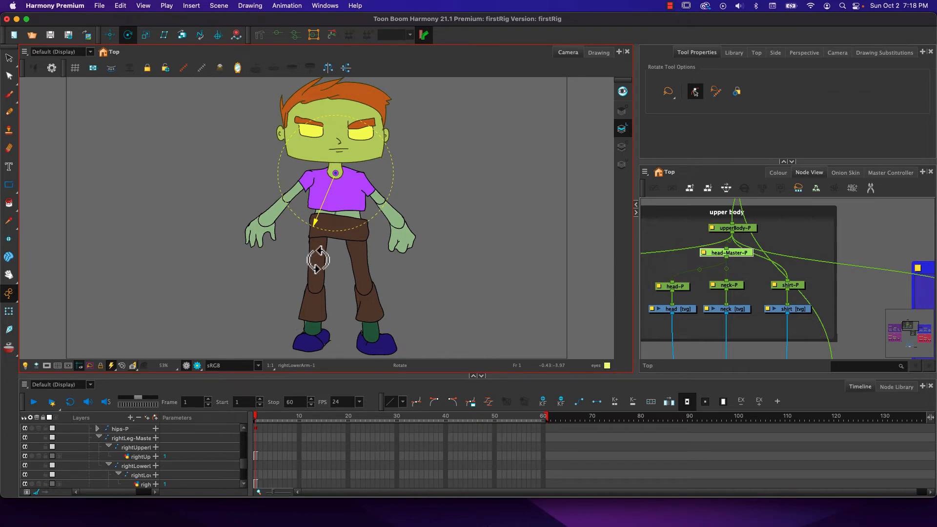
key(super+z)
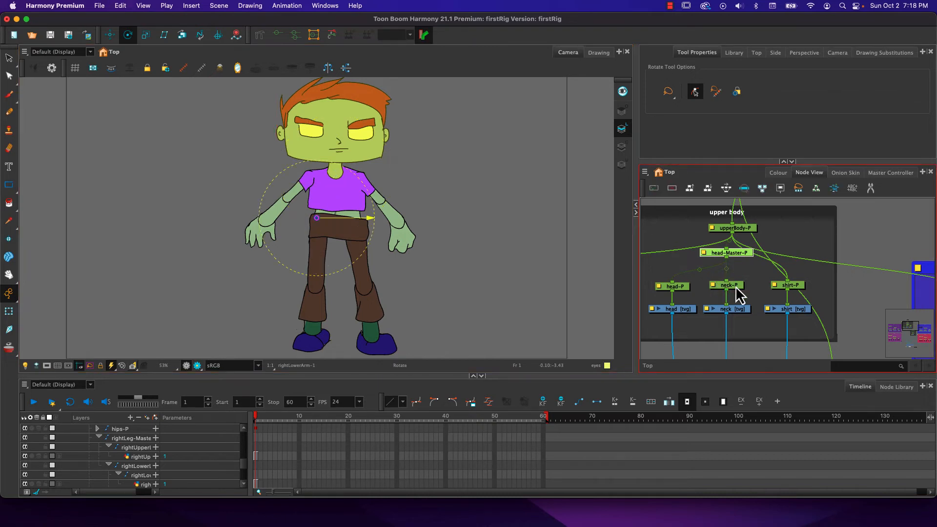
Move the shared pivot of head-Master-P and neck-P to the base of the neck, and the head-P pivot to just below the chin.
click(741, 254)
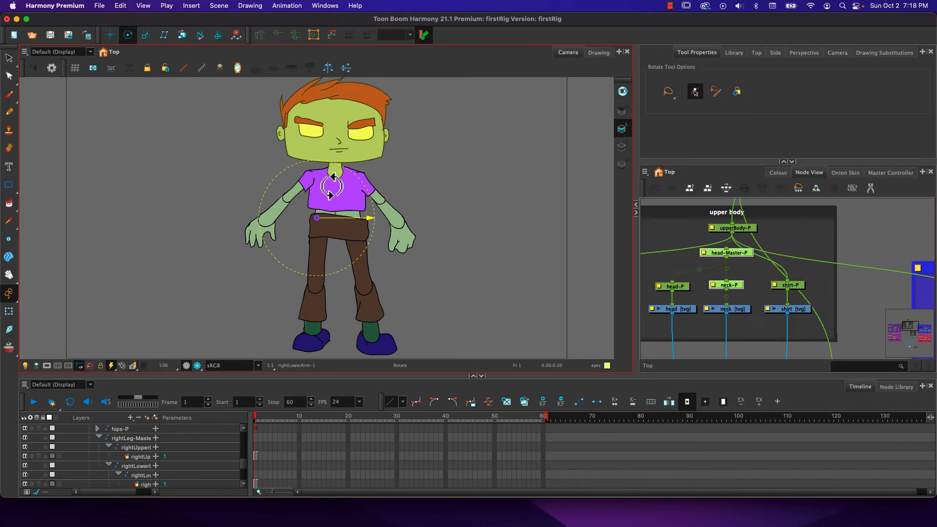
drag(316, 218, 335, 174)
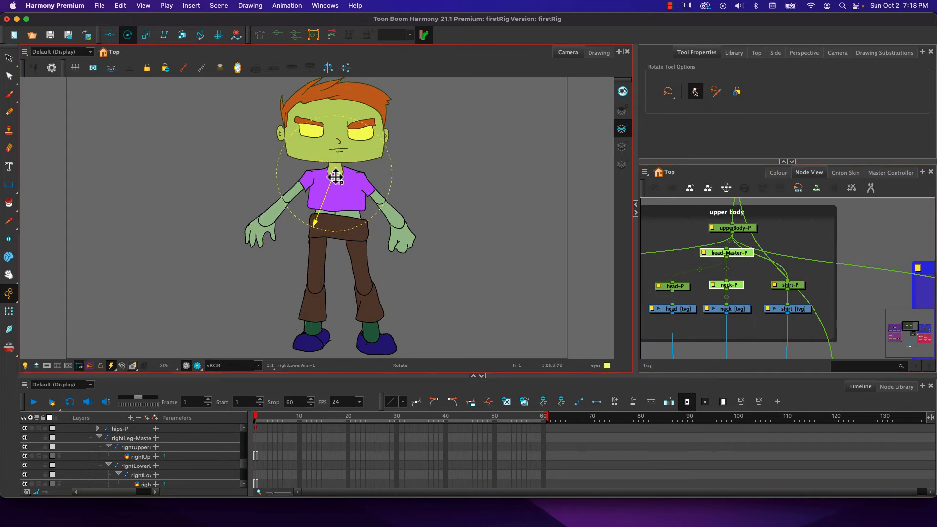
click(674, 288)
drag(319, 219, 337, 163)
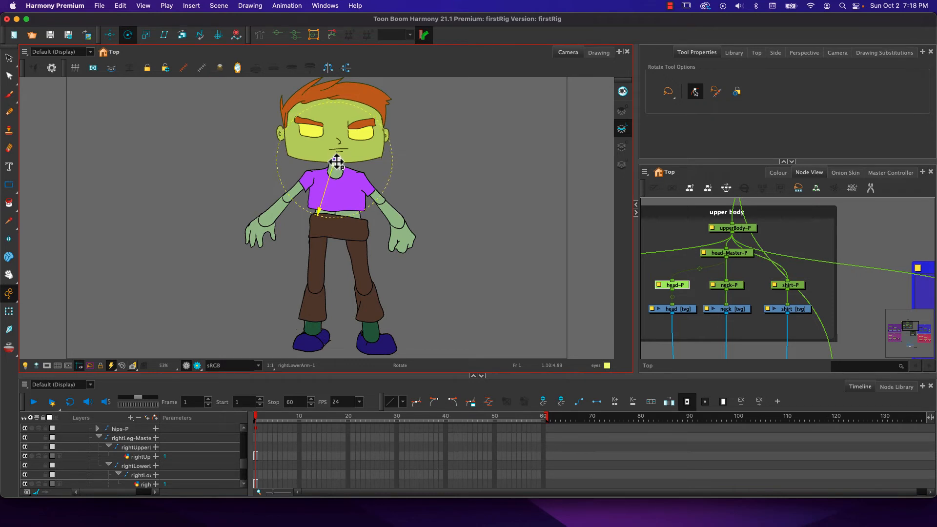
drag(259, 152, 276, 177)
Inspect the pivots of the head-Master-P, neck-P, upperBody-P, head-P and shirt-P pegs and of the character's right hand.
click(732, 253)
click(734, 287)
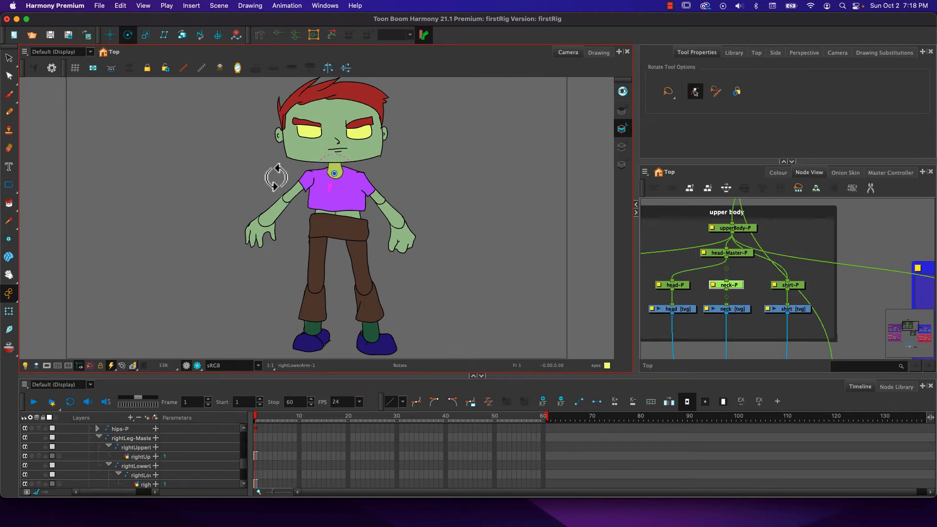
click(737, 228)
click(730, 257)
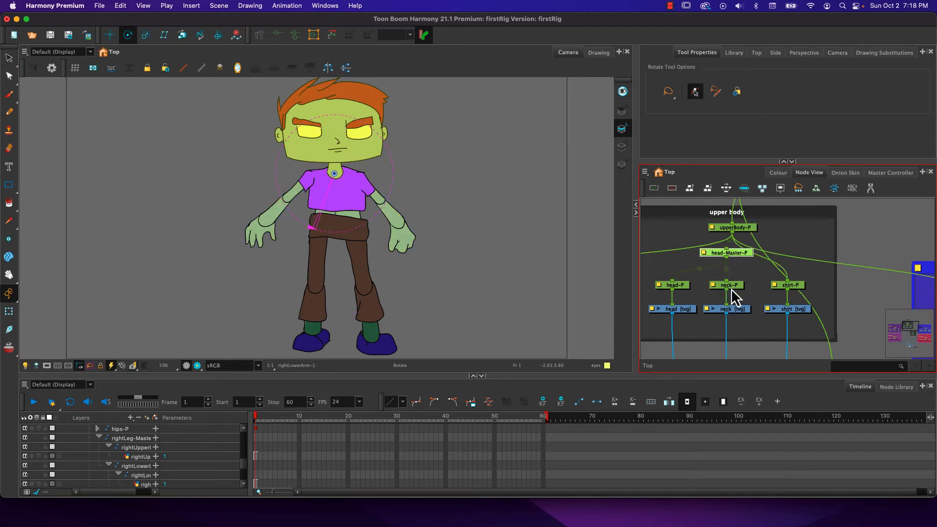
click(682, 288)
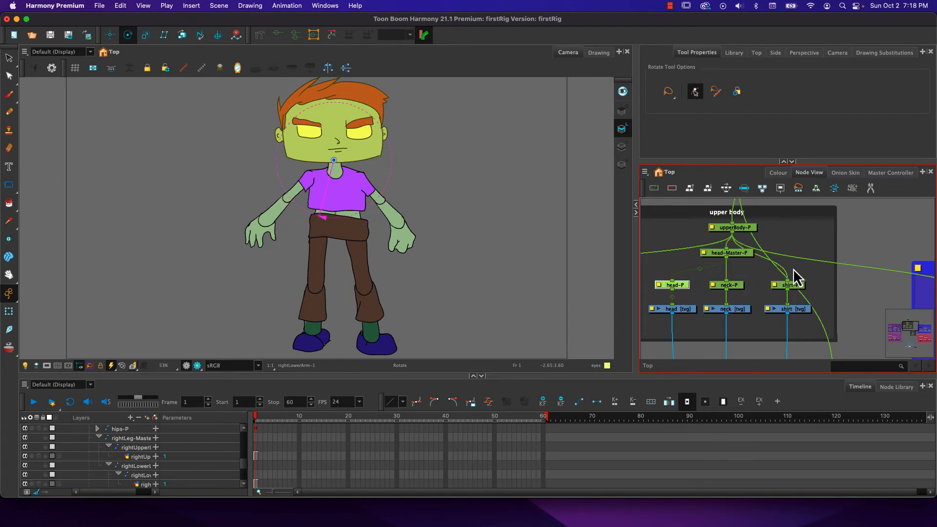
click(797, 288)
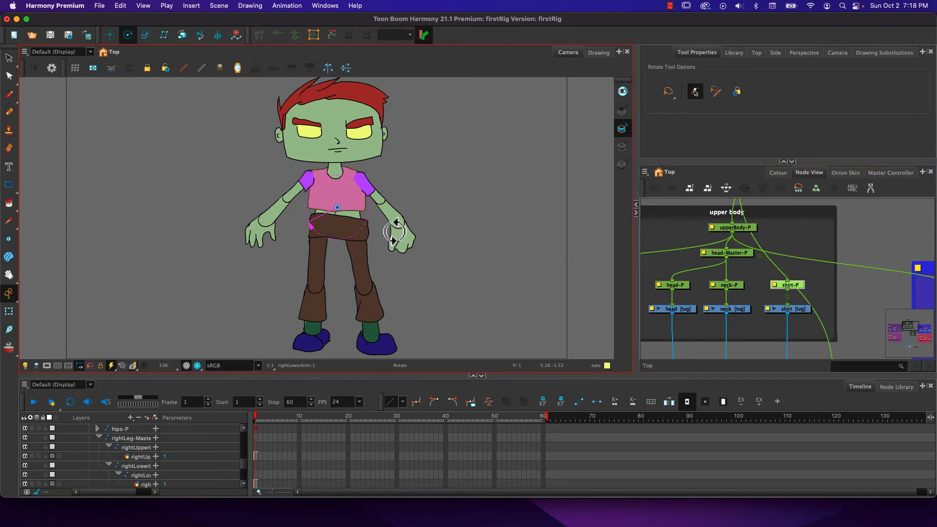
click(381, 223)
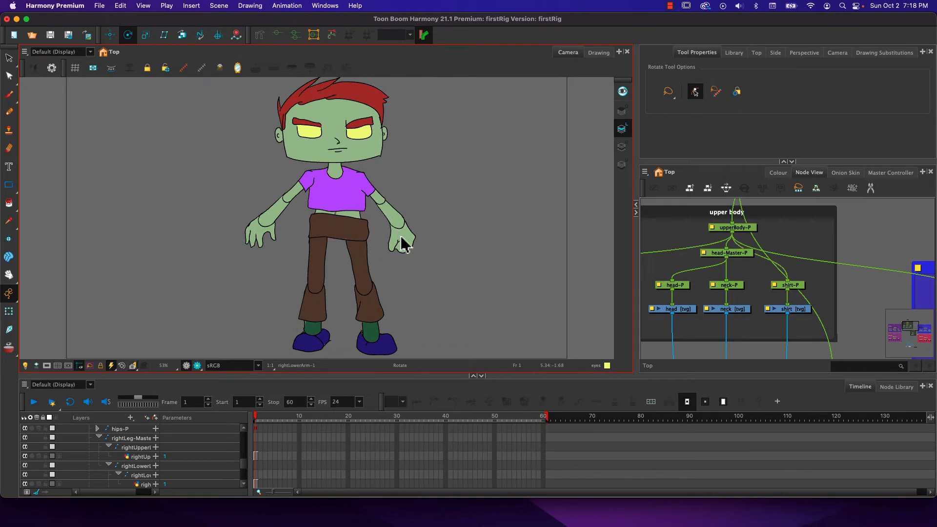
click(401, 242)
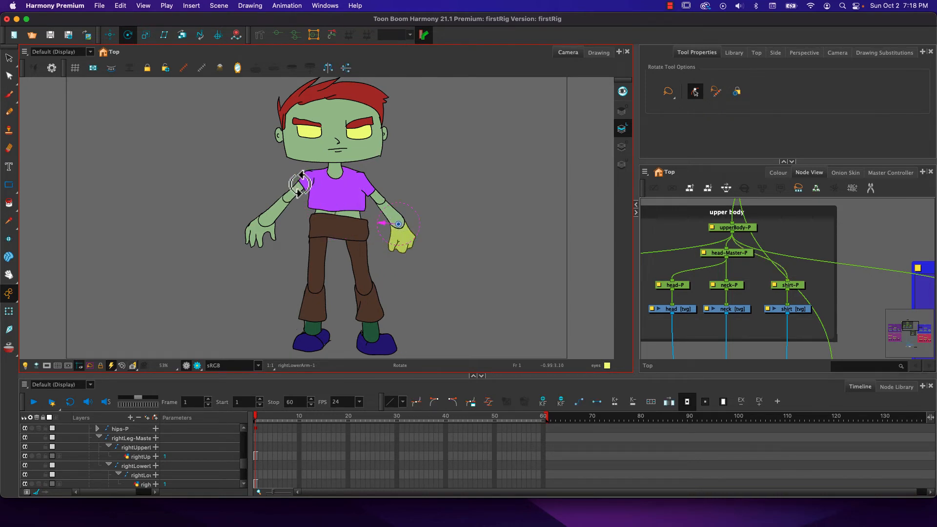
Move the leftHand-P pivot to the wrist and the shared pivot of leftLowerArm-P-P and leftLowerArm-P to the elbow.
click(254, 238)
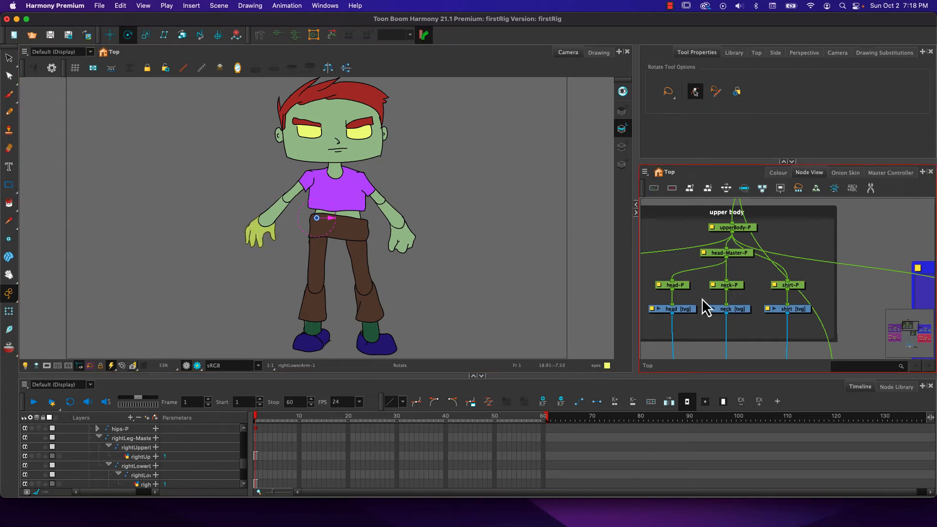
key(f)
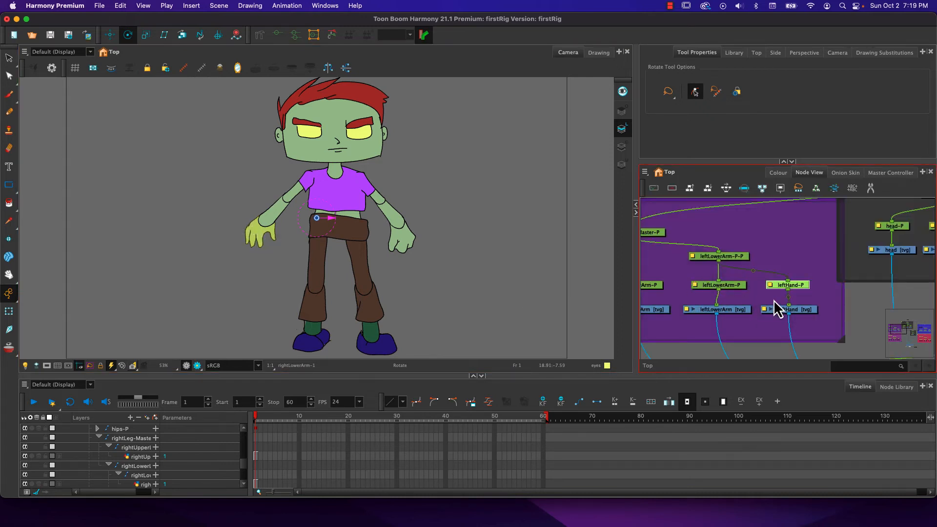
drag(316, 218, 264, 220)
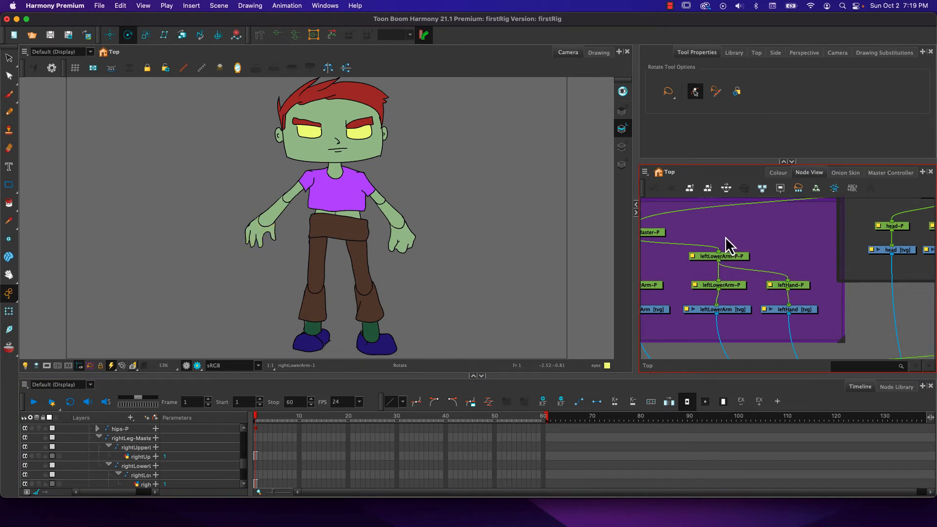
click(722, 256)
drag(308, 217, 284, 201)
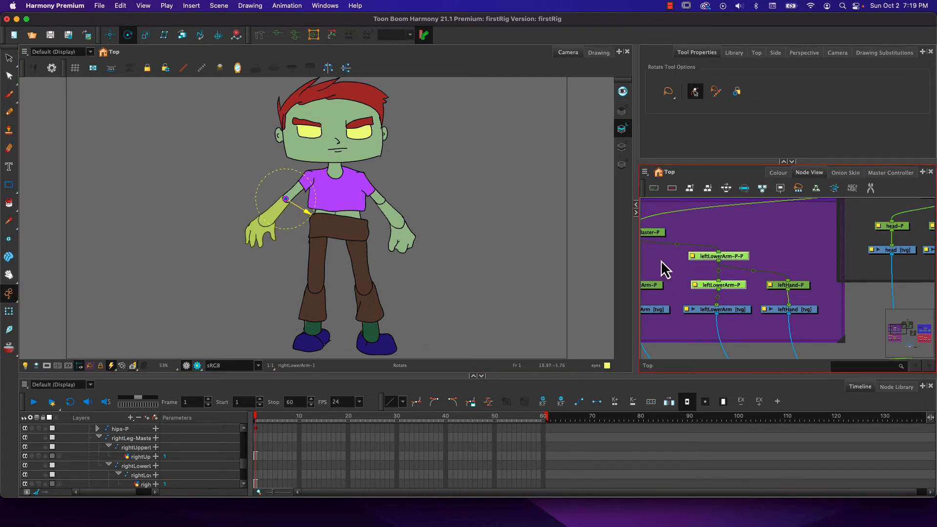
Select the leftArm-Master-P and leftUpperArm-P pegs together and move their pivots to the shoulder.
drag(659, 268, 701, 263)
drag(688, 217, 688, 281)
drag(316, 217, 309, 179)
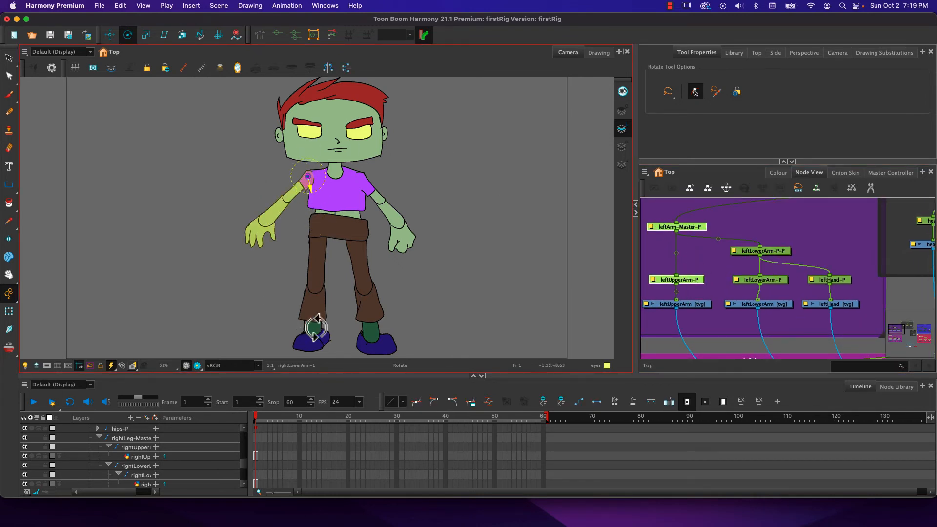
key(Escape)
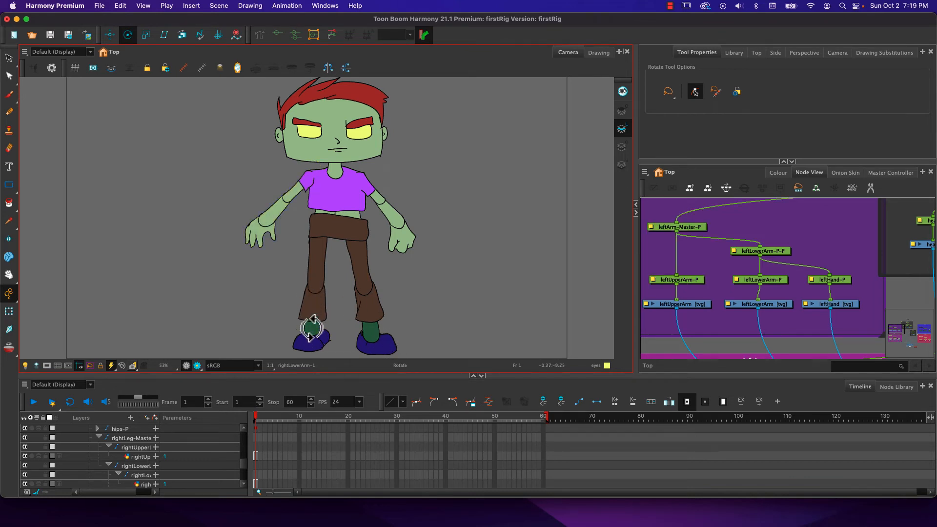
Select the hips-P and lowerBody-P pegs together and move their pivots to the centre of the hips.
click(335, 227)
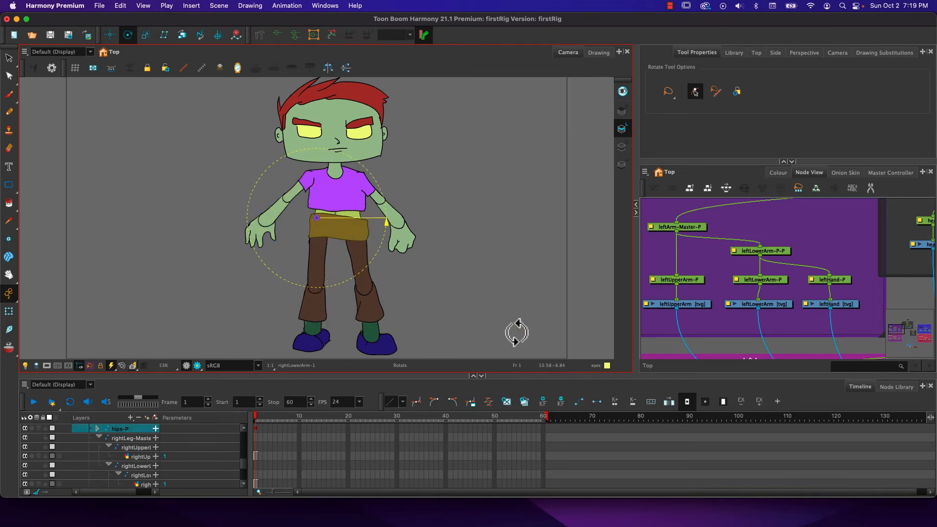
key(f)
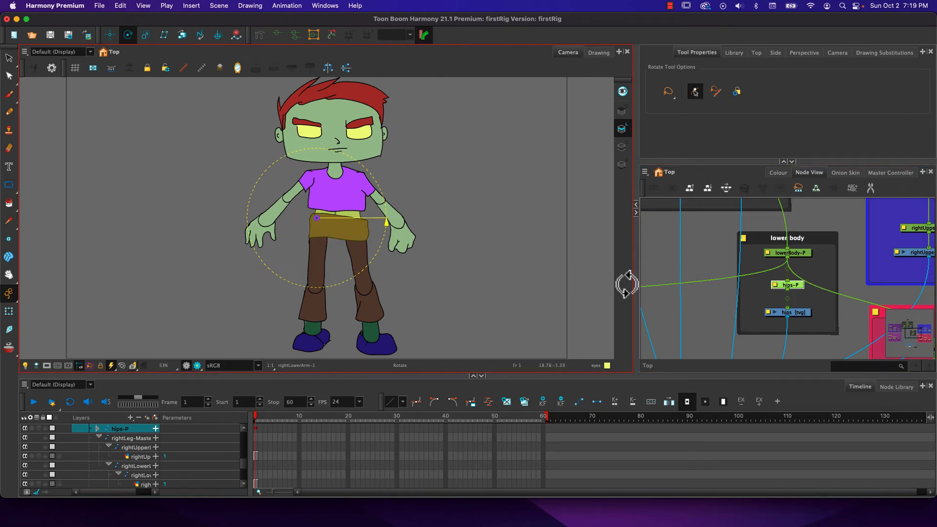
click(787, 253)
drag(315, 220, 331, 219)
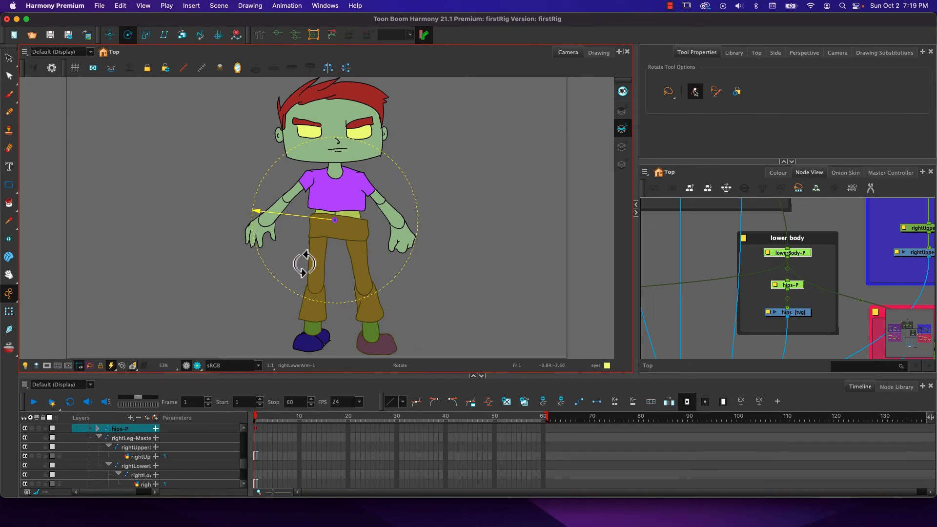
key(Escape)
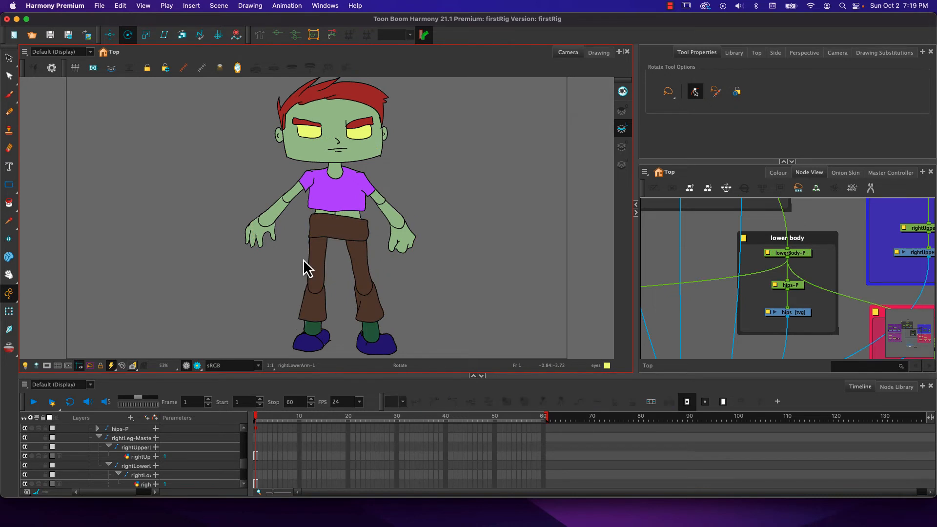
Locate the leftFoot-P peg in the node network and move its pivot to the ankle.
click(311, 347)
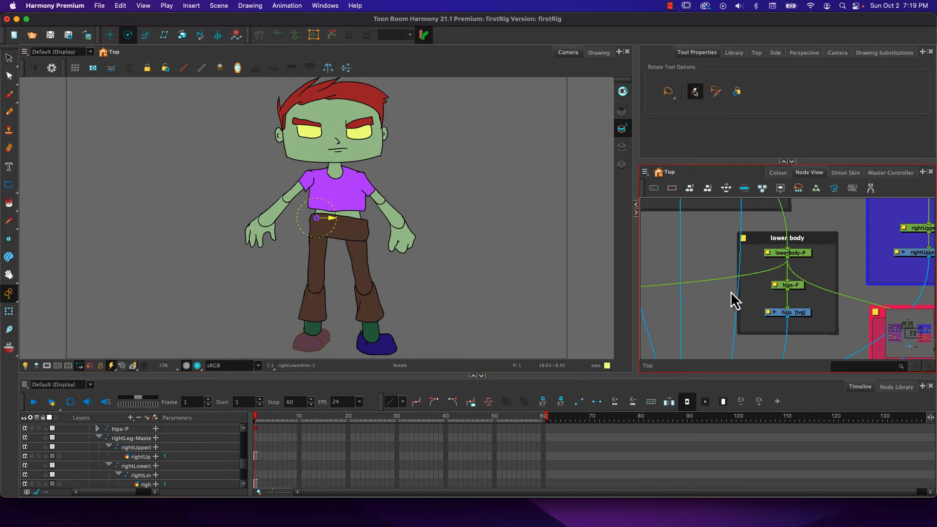
key(o)
drag(702, 300, 755, 295)
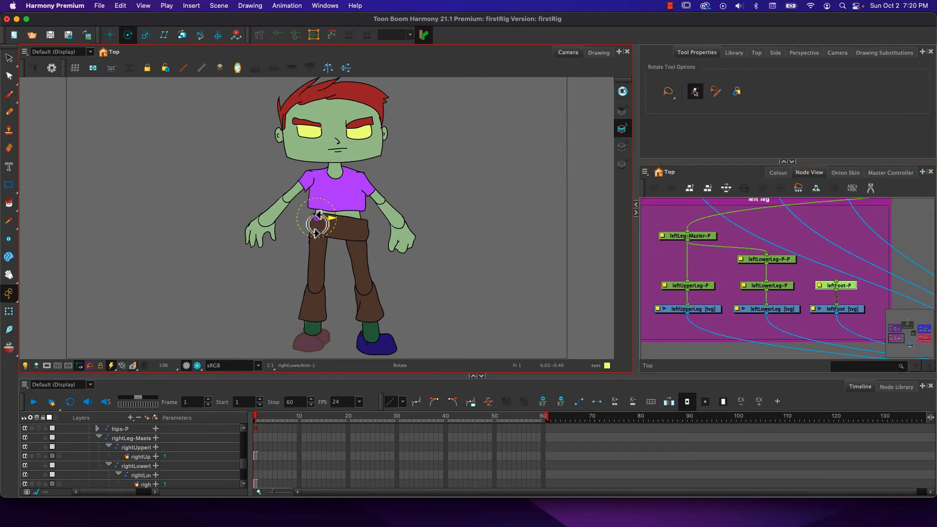
drag(765, 265, 834, 283)
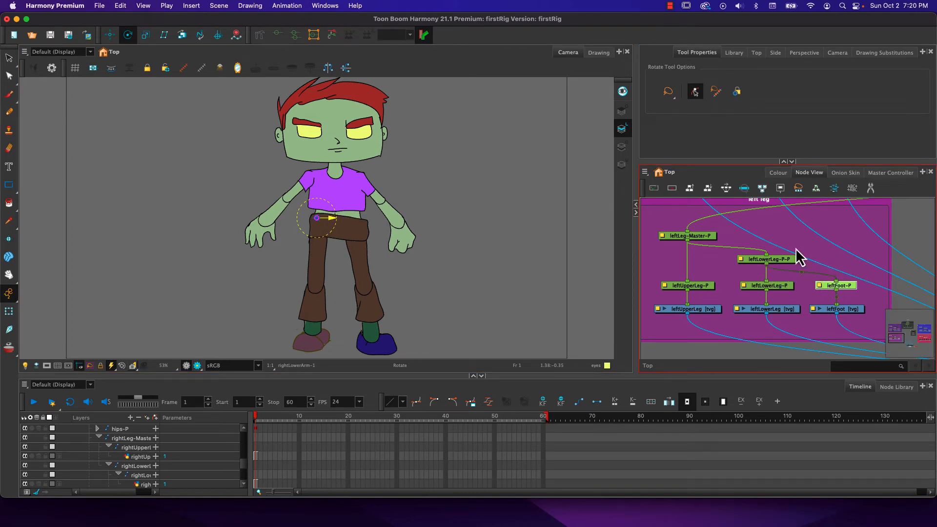
click(313, 333)
Move the pivots of leftLowerLeg-P-P and leftLowerLeg-P to the knee, and those of leftLeg-Master-P and leftUpperLeg-P to the top of the thigh.
click(753, 262)
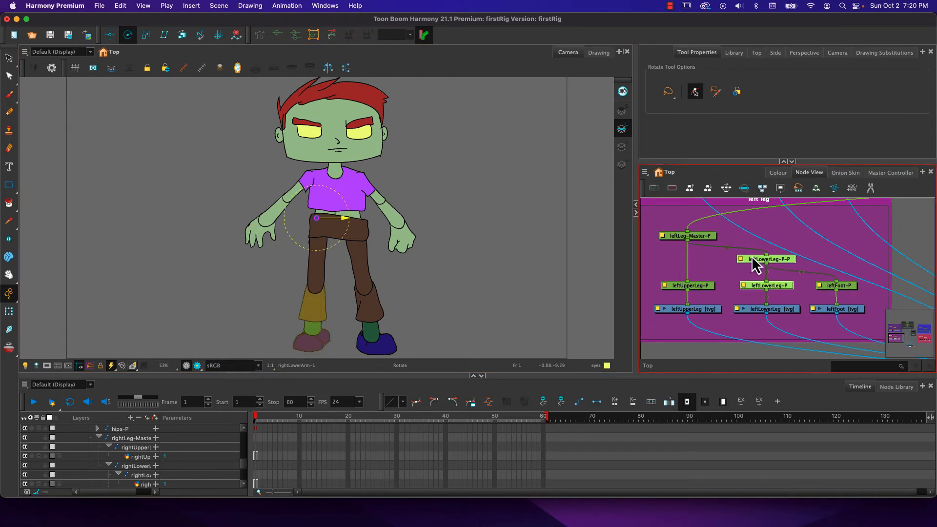
drag(313, 222, 316, 287)
click(693, 291)
click(692, 238)
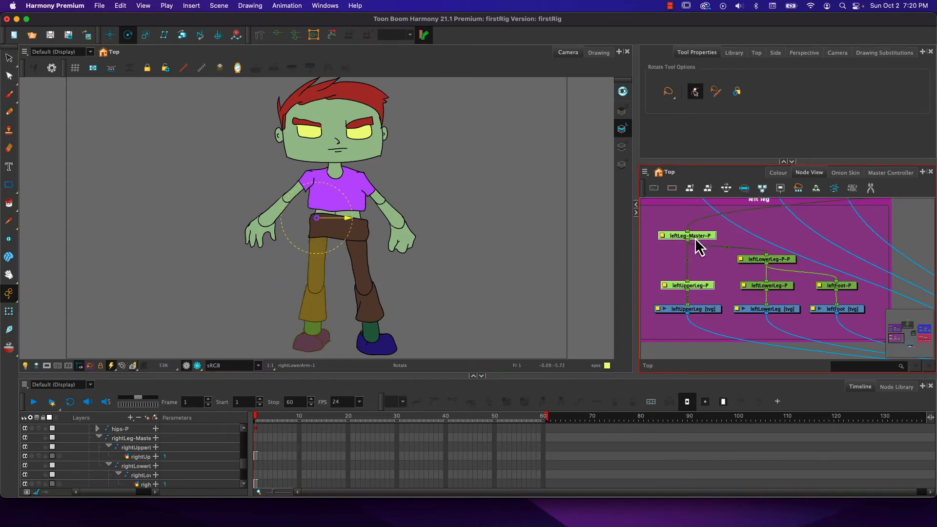
drag(318, 221, 320, 229)
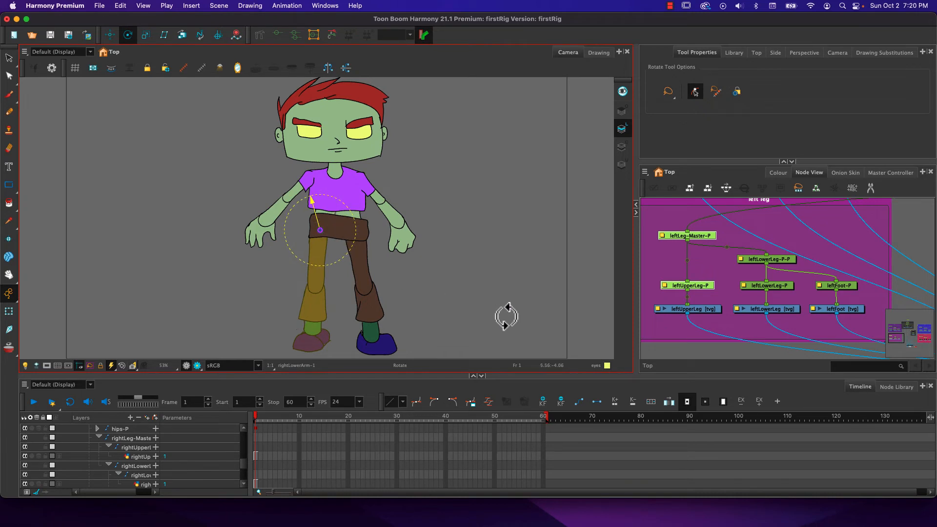
click(366, 333)
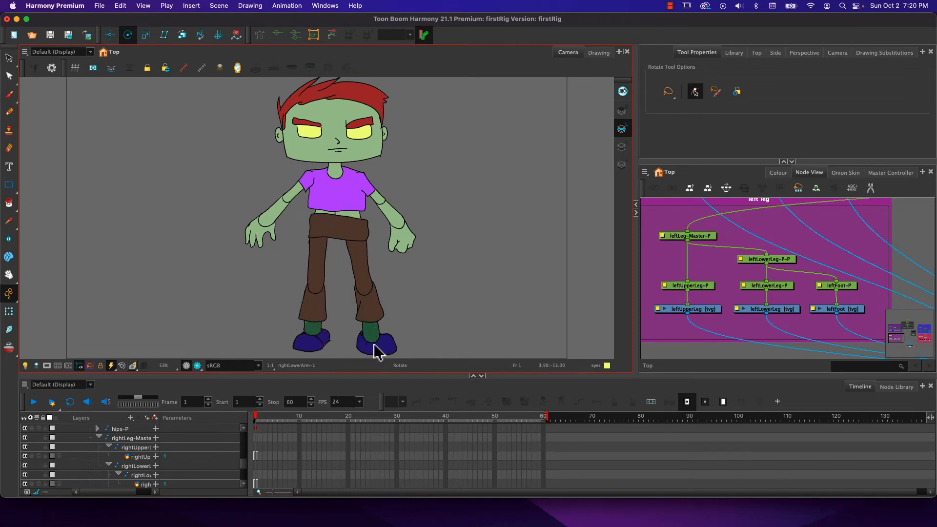
Move the rightFoot-P pivot to the ankle and the shared pivot of rightLowerLeg-P-P and rightLowerLeg-P to the knee.
click(375, 350)
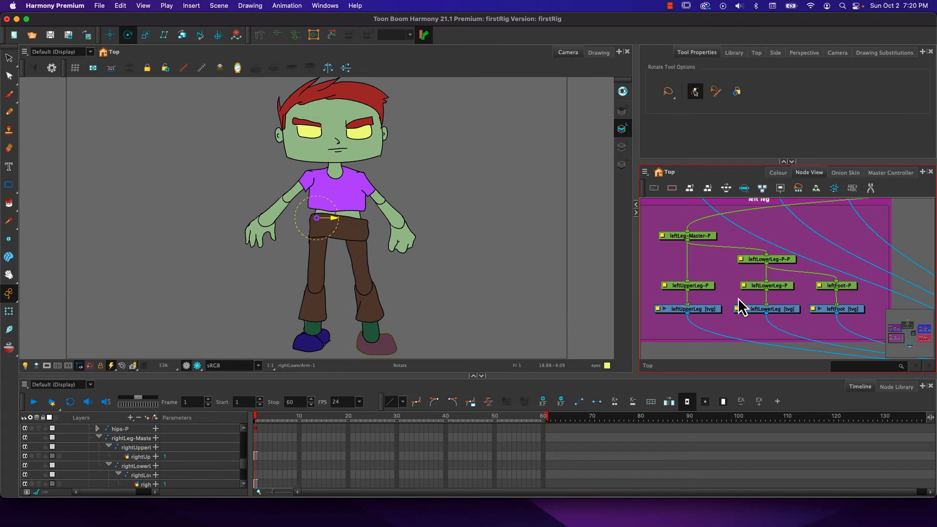
key(o)
drag(703, 297, 771, 291)
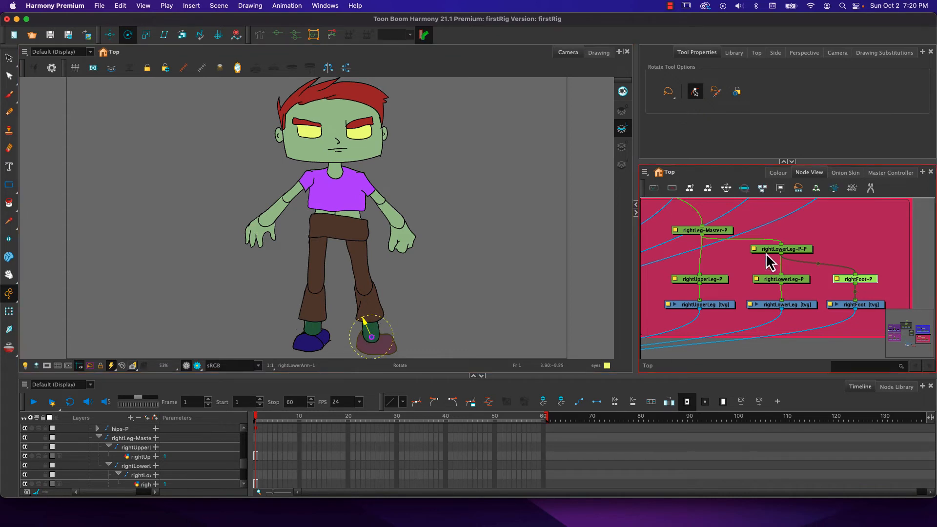
click(795, 279)
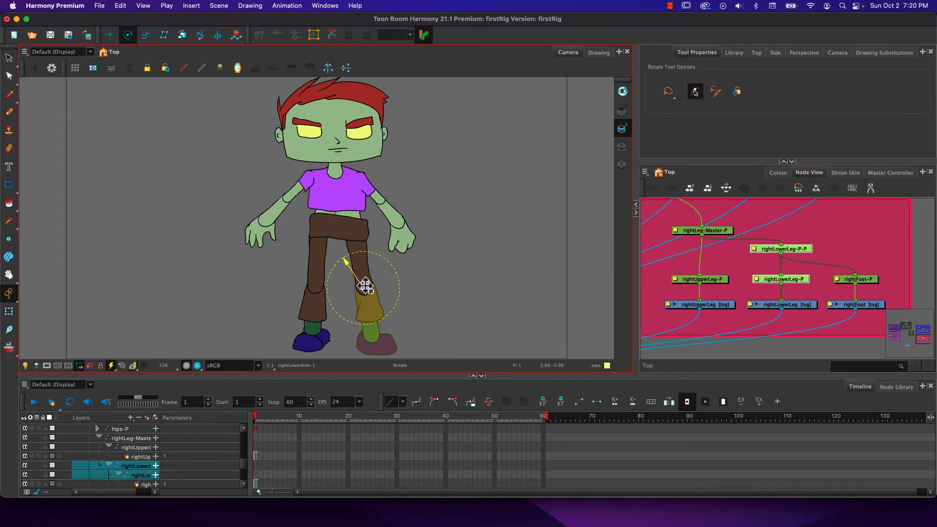
Select the rightUpperLeg-P and rightLeg-Master-P pegs together and move their pivots to the top of the thigh.
click(717, 272)
click(708, 230)
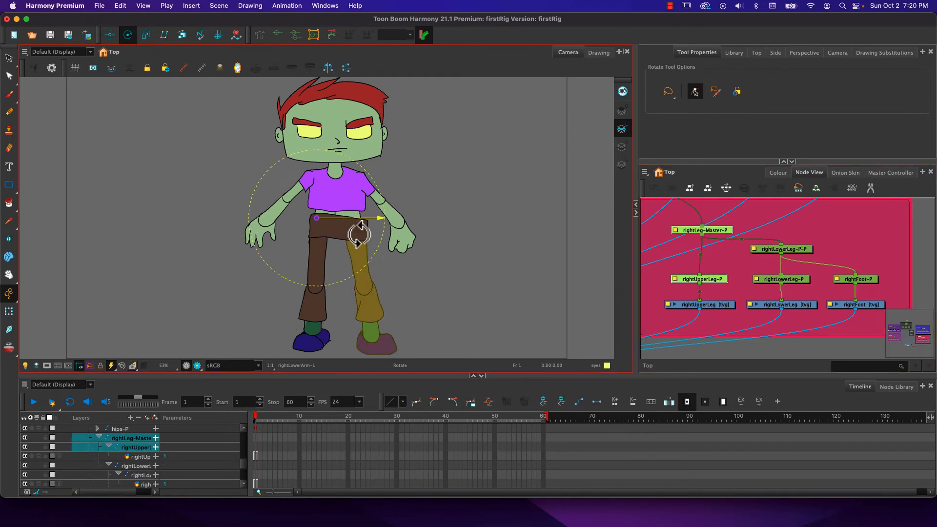
drag(317, 218, 356, 234)
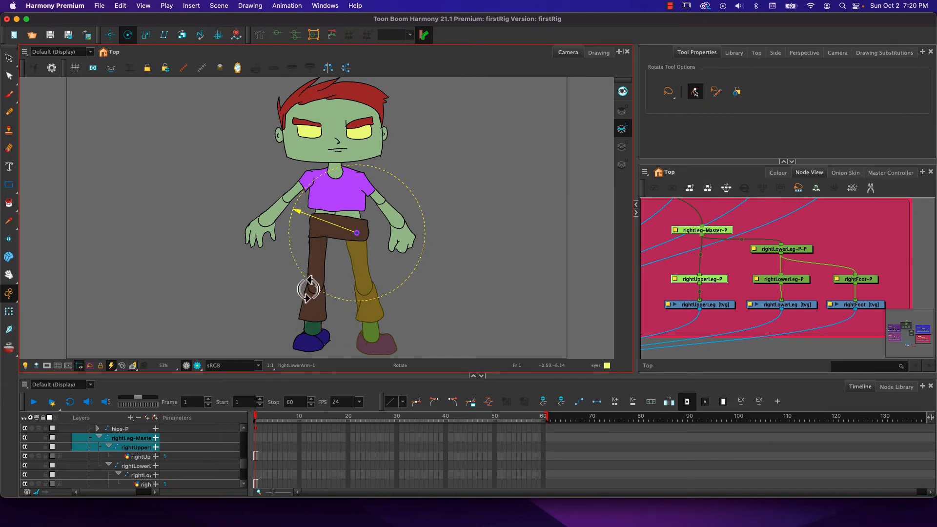
mouse_move(311, 266)
mouse_down()
mouse_move(345, 284)
mouse_move(303, 278)
mouse_up()
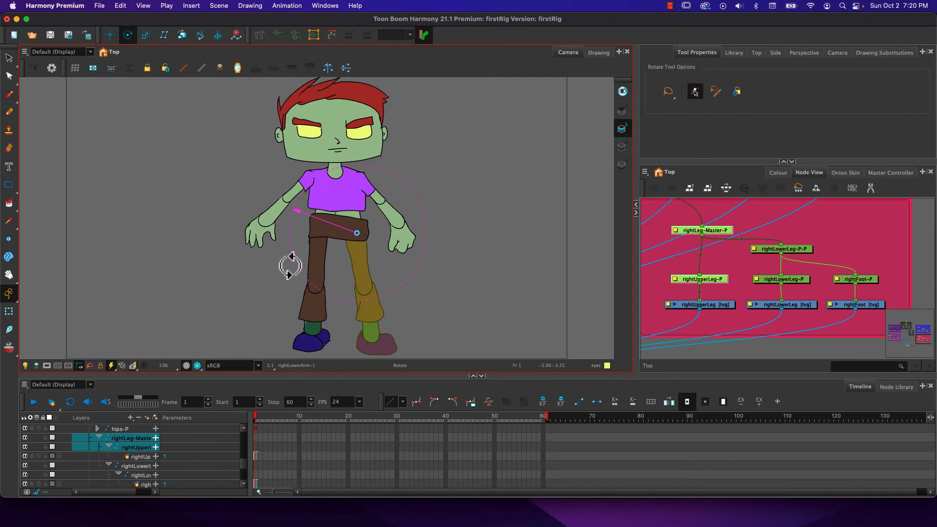
Inspect the pivots of the rightUpperLeg-P, rightLowerLeg-P-P and rightLowerLeg-P pegs one by one.
click(705, 278)
click(769, 250)
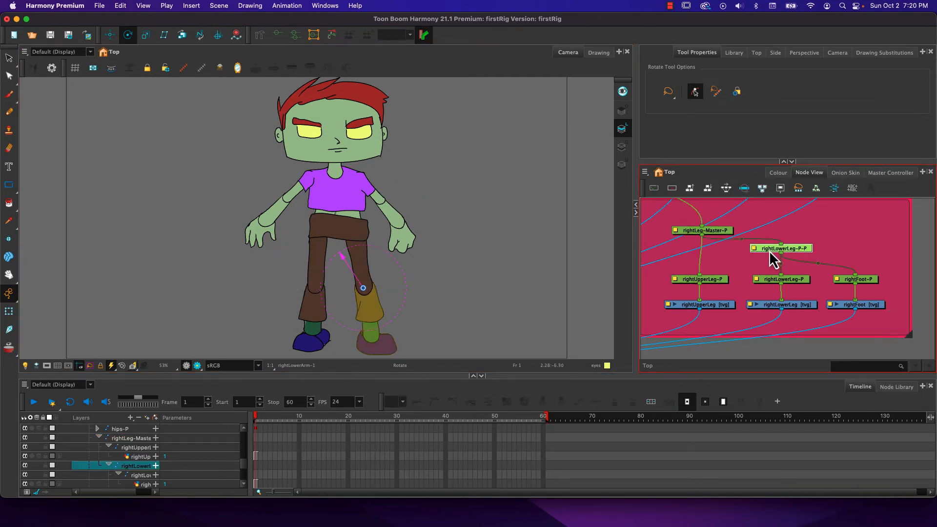
click(768, 280)
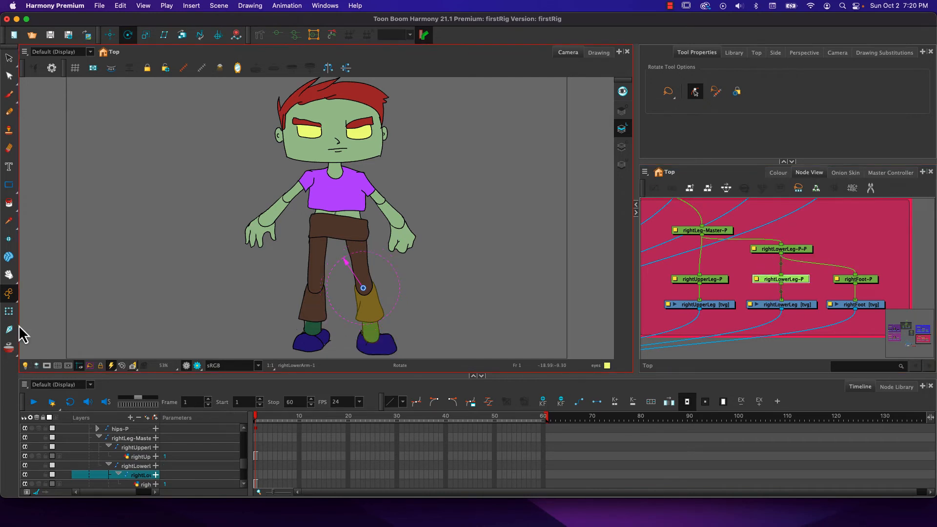
With the Transform tool, select the parent peg of the right upper leg and rotate the whole right leg outward at the hip.
click(10, 313)
click(359, 239)
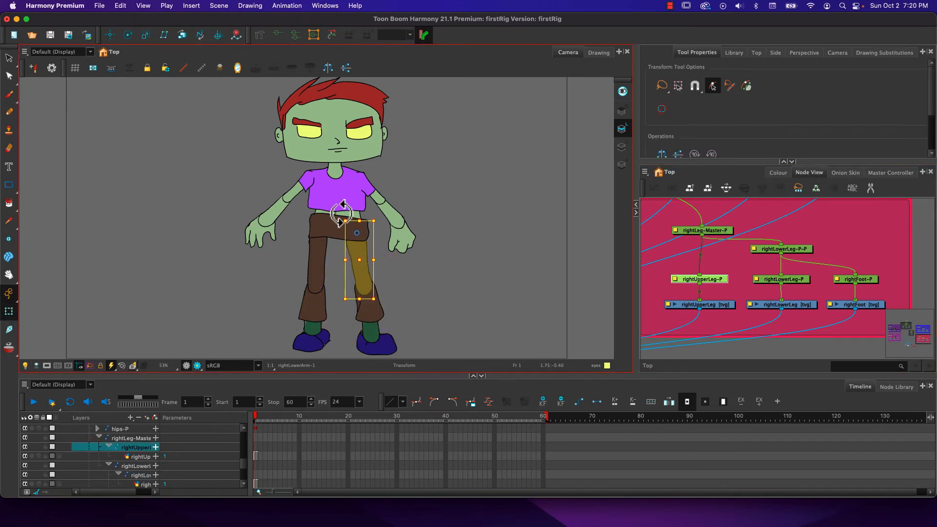
key(b)
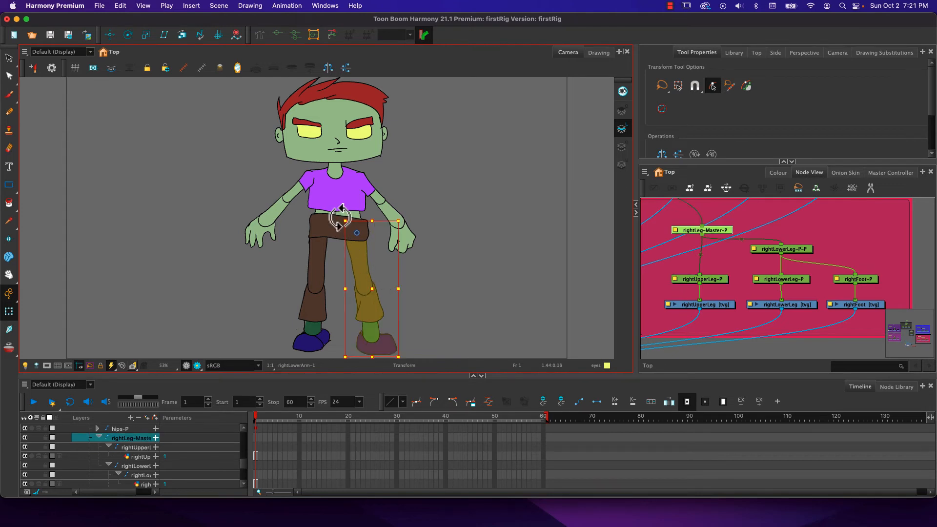
drag(341, 209, 379, 298)
Rotate the right lower leg together with its foot outward at the knee, and turn the foot at the ankle.
click(396, 300)
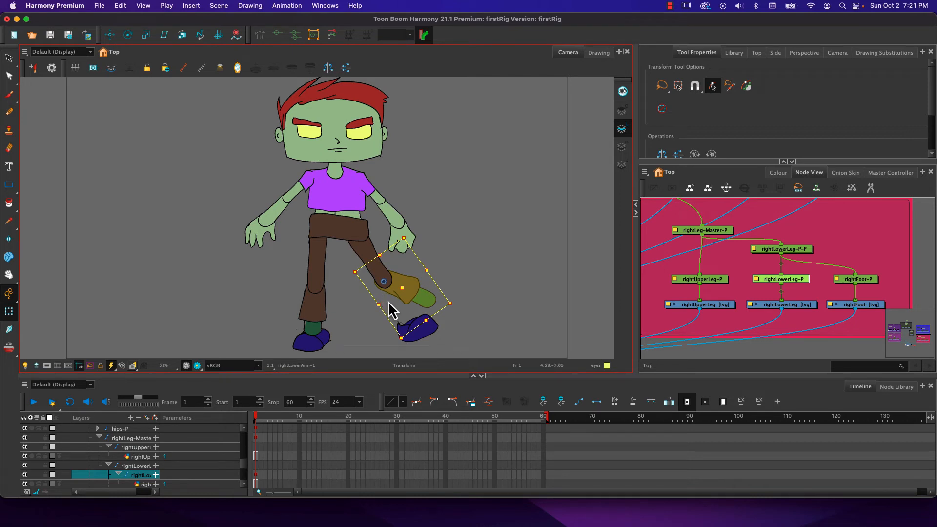
key(super+z)
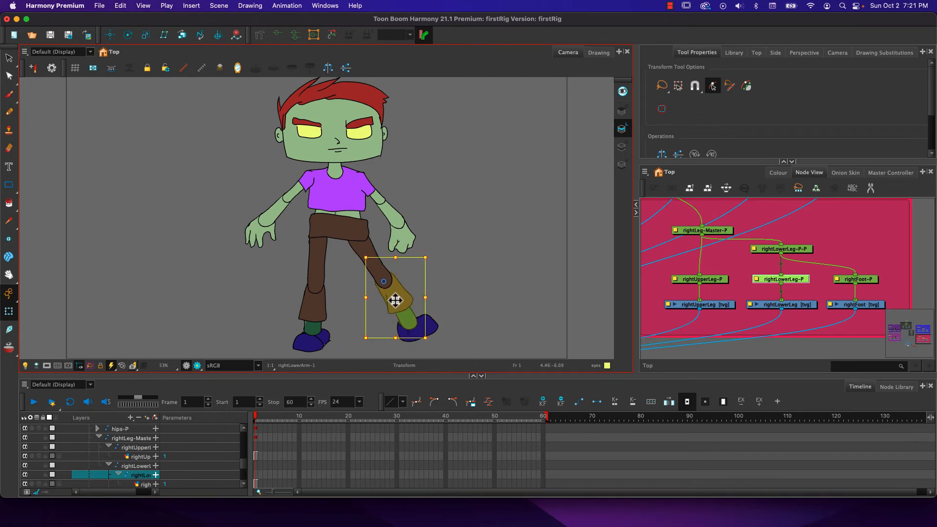
key(b)
mouse_move(359, 274)
mouse_down()
mouse_move(356, 259)
mouse_move(355, 276)
mouse_move(374, 240)
mouse_move(388, 240)
mouse_move(375, 271)
mouse_up()
click(405, 337)
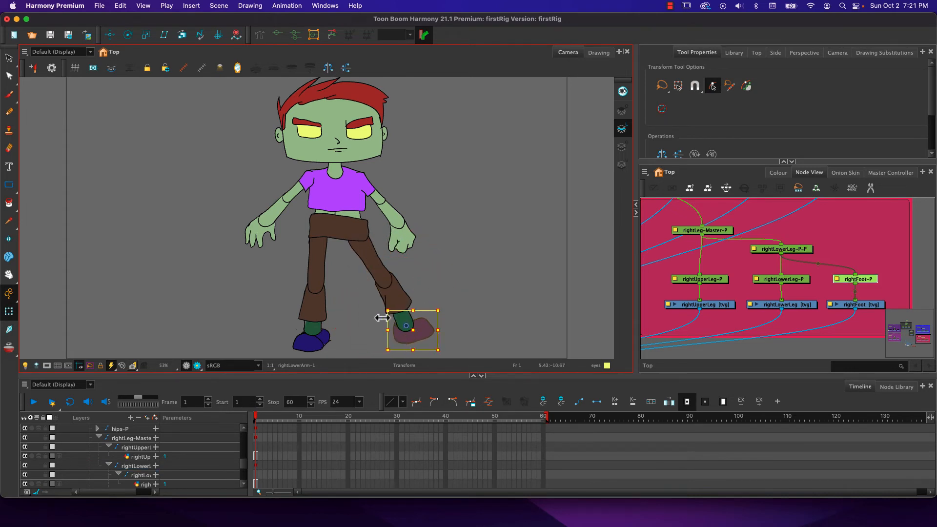
drag(382, 318, 398, 300)
Rotate the whole left leg outward at the hip and swing its lower leg back to vertical at the knee.
click(313, 257)
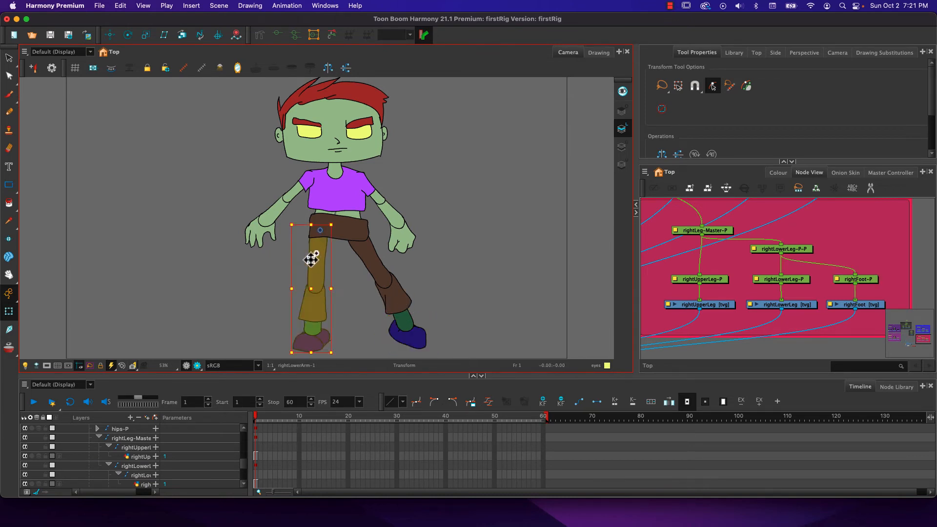
drag(282, 221, 295, 203)
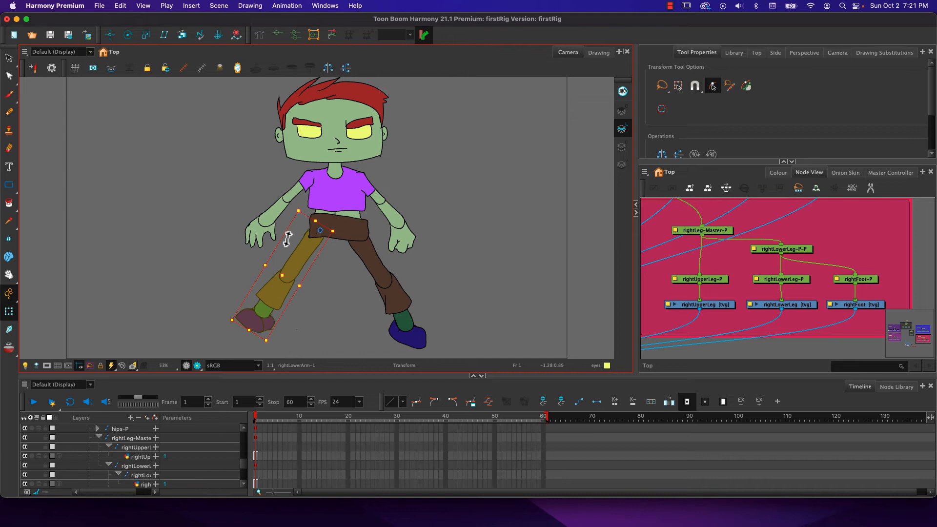
click(270, 296)
drag(224, 249, 241, 293)
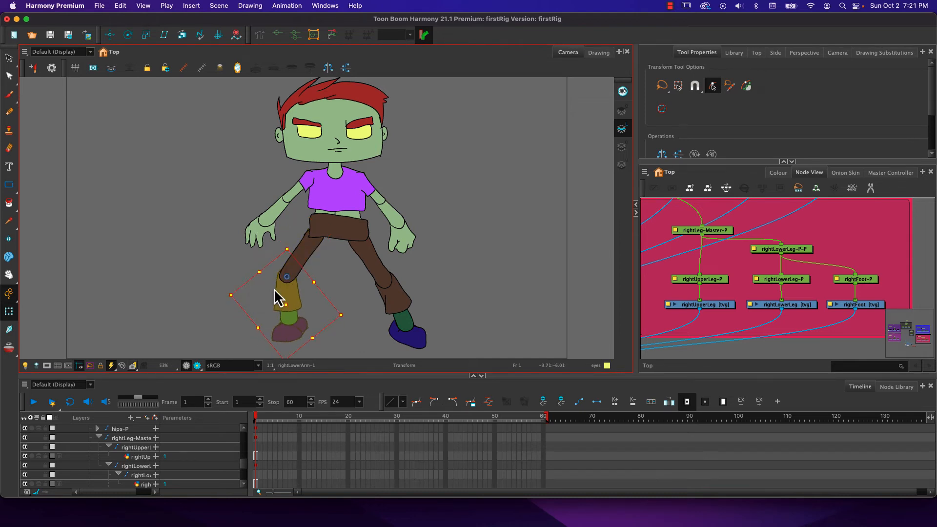
Examine the left leg's peg hierarchy by stepping between parents and children of the upper leg and lower leg pegs, up to the hips.
key(o)
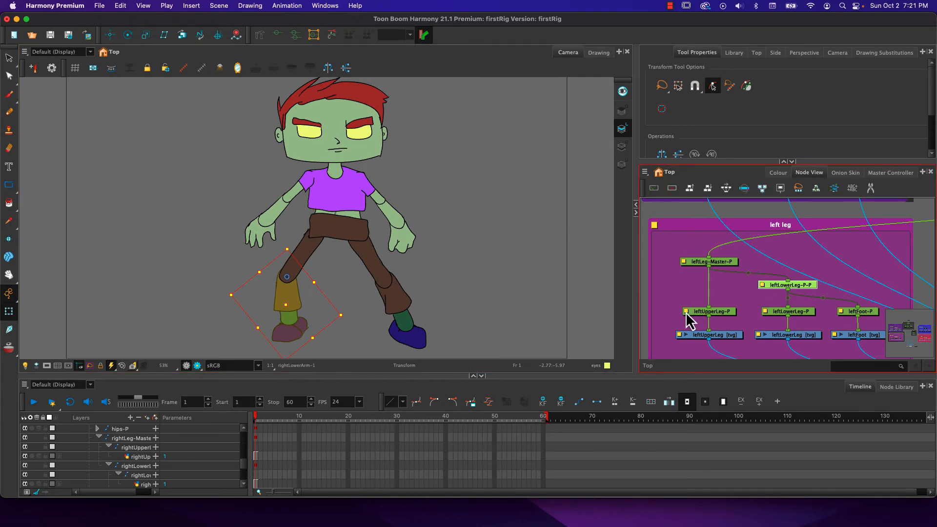
drag(674, 308, 673, 281)
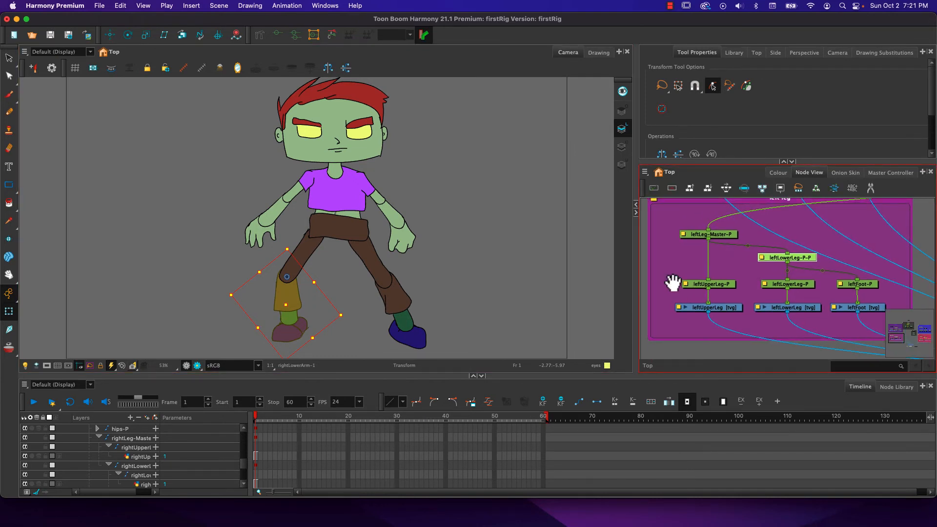
click(222, 252)
click(298, 260)
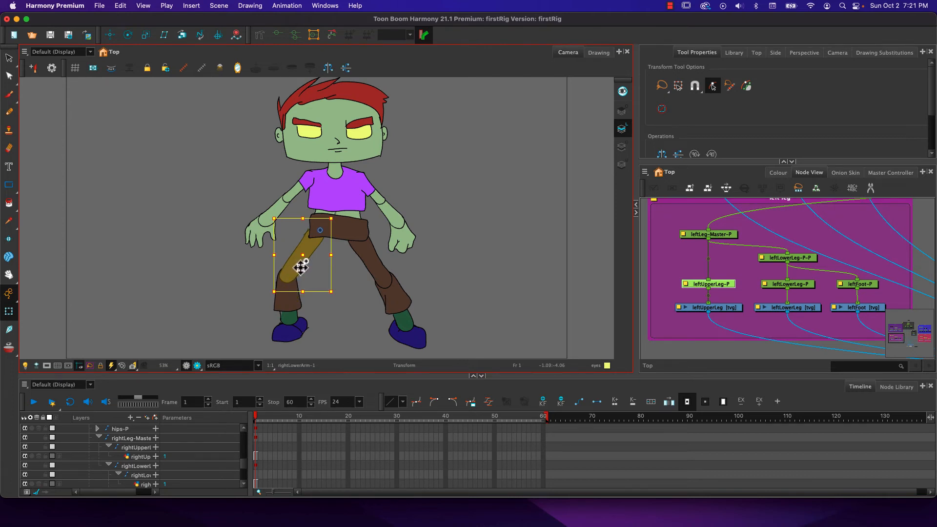
key(b)
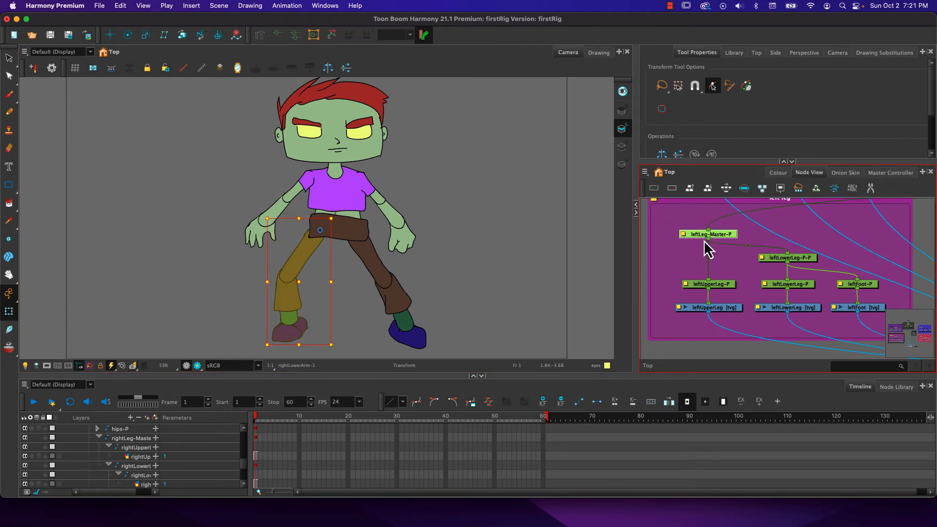
key(shift+b)
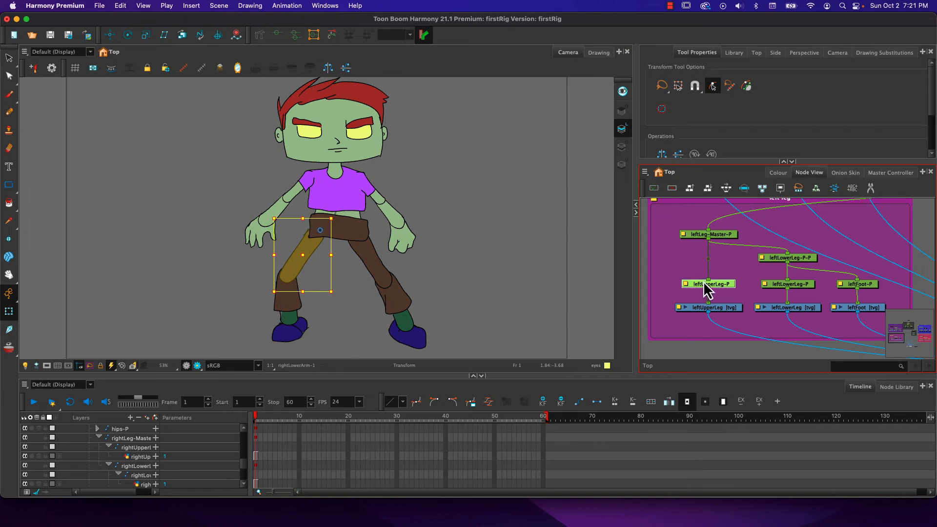
click(774, 260)
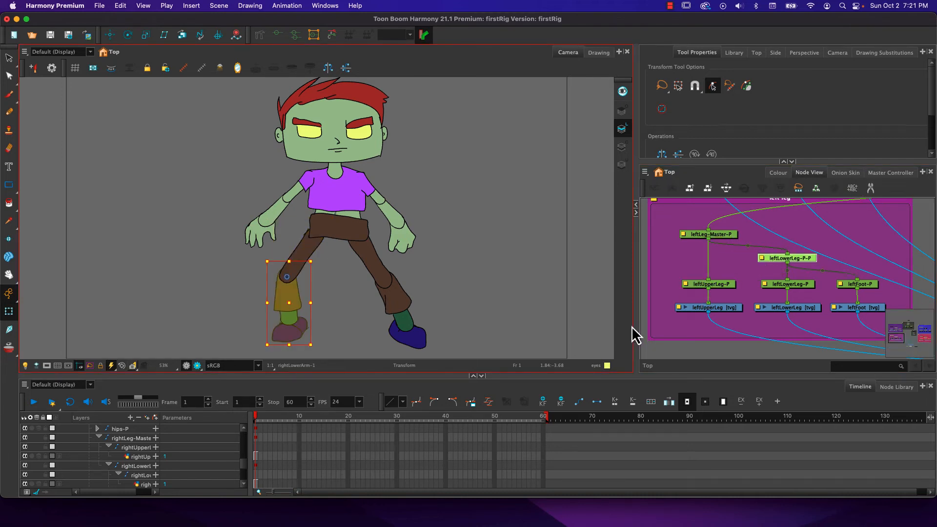
key(shift+b)
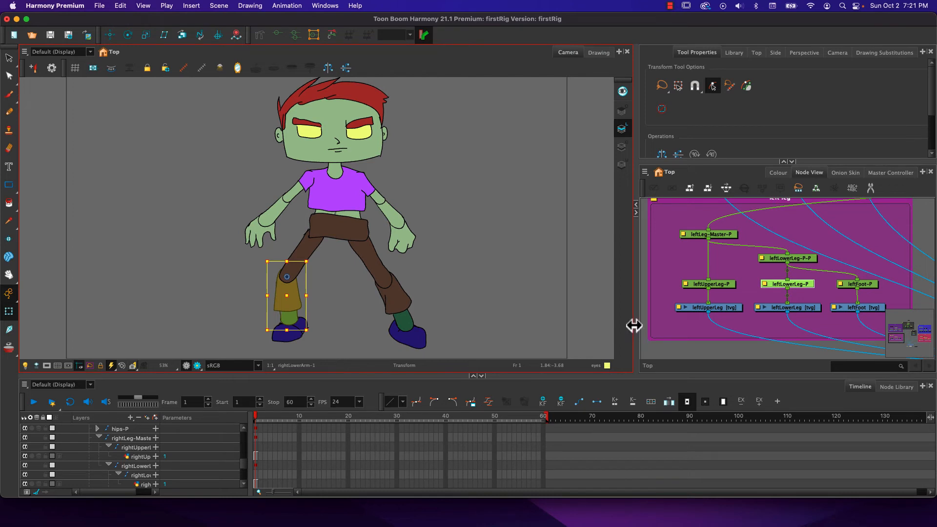
key(b)
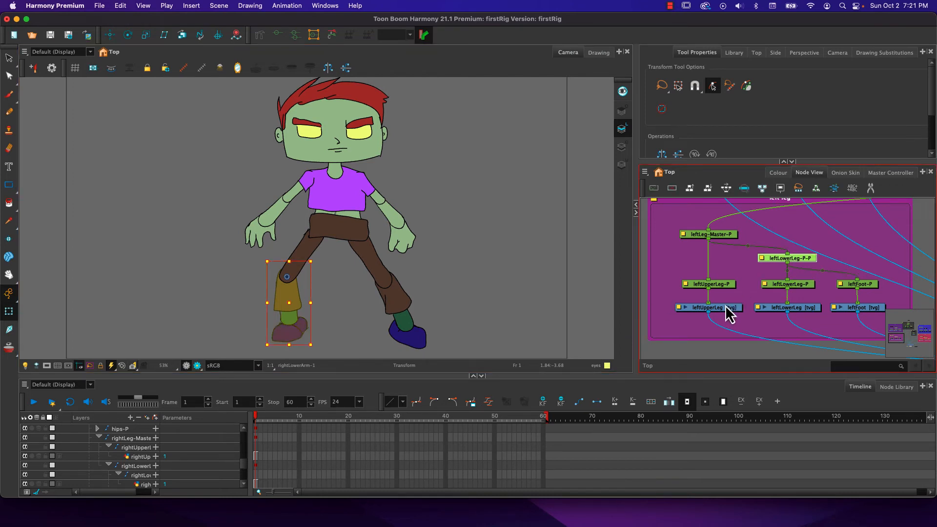
key(b)
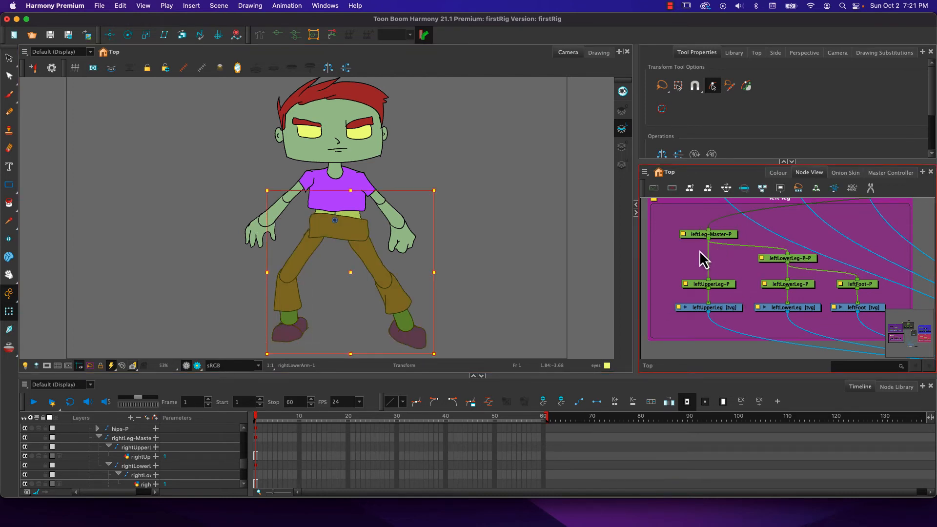
Select the hips peg that carries both legs and rotate it slightly towards the right leg.
click(255, 183)
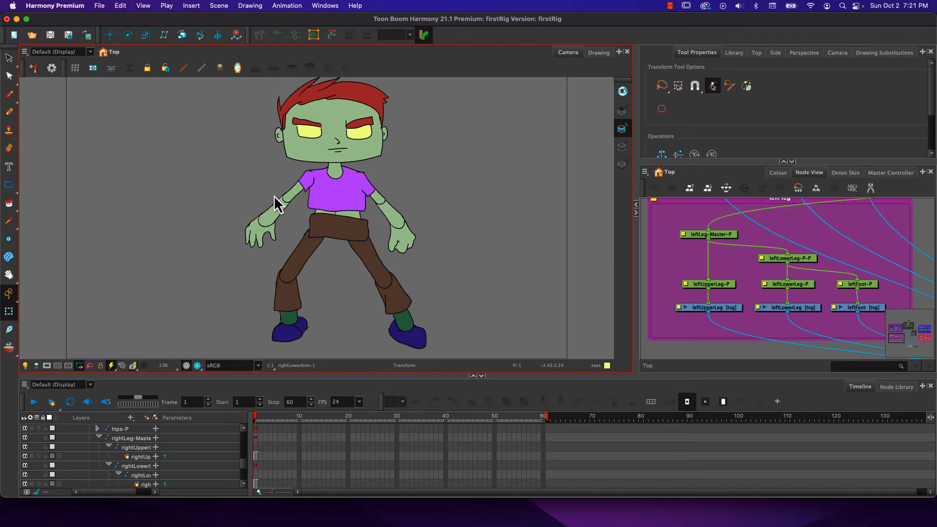
click(718, 237)
key(b)
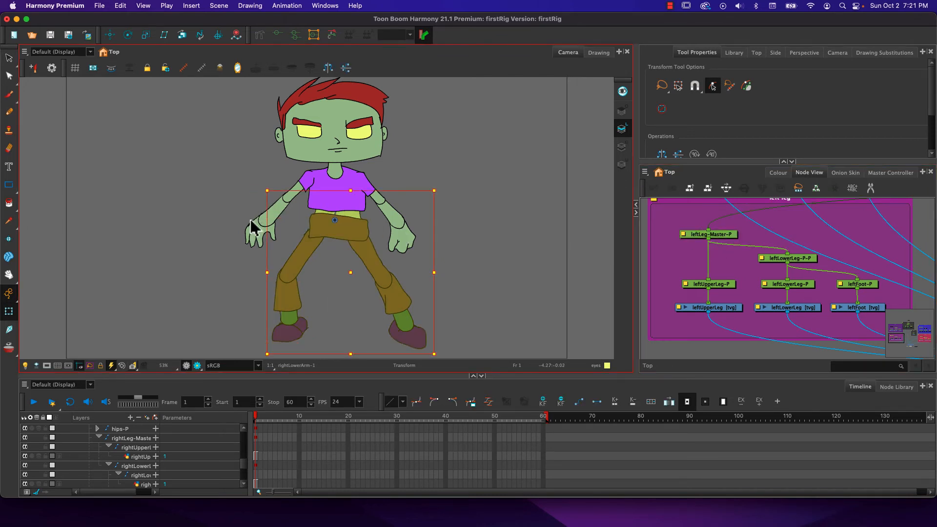
mouse_move(256, 190)
mouse_down()
mouse_move(255, 213)
mouse_move(255, 180)
mouse_move(255, 208)
mouse_move(251, 198)
mouse_up()
Select the torso's parent peg carrying the head and arms and lean the upper body slightly towards the left arm.
click(329, 203)
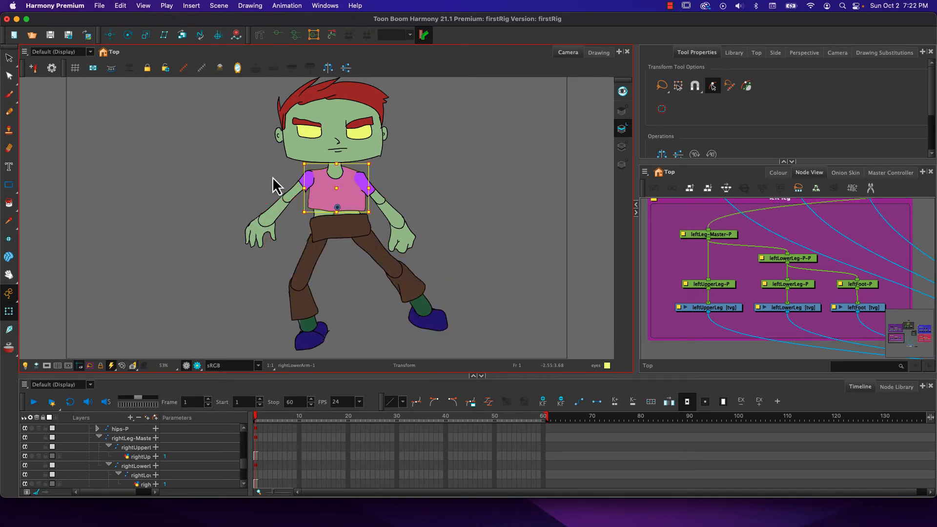
key(b)
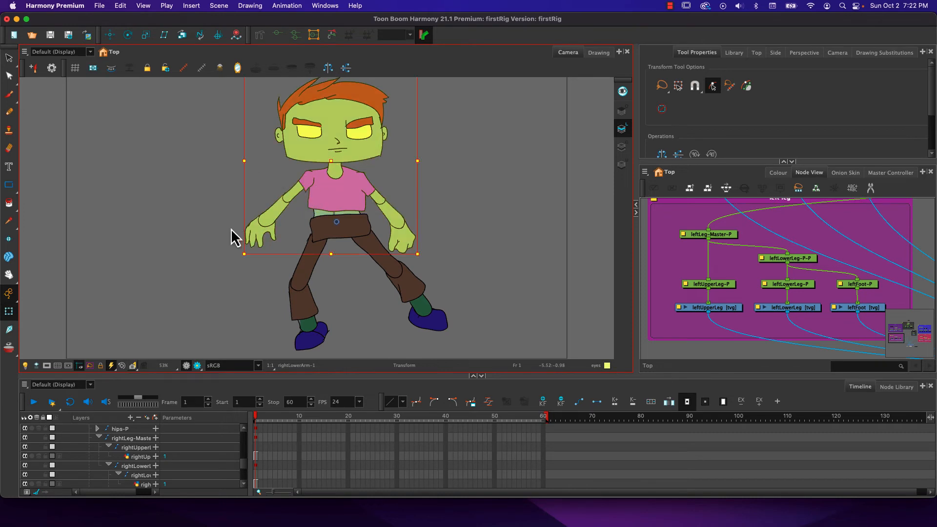
mouse_move(236, 264)
mouse_down()
mouse_move(226, 243)
mouse_move(244, 287)
mouse_move(239, 274)
mouse_up()
Select the head with all its features and rotate it at the neck towards the right arm.
click(286, 160)
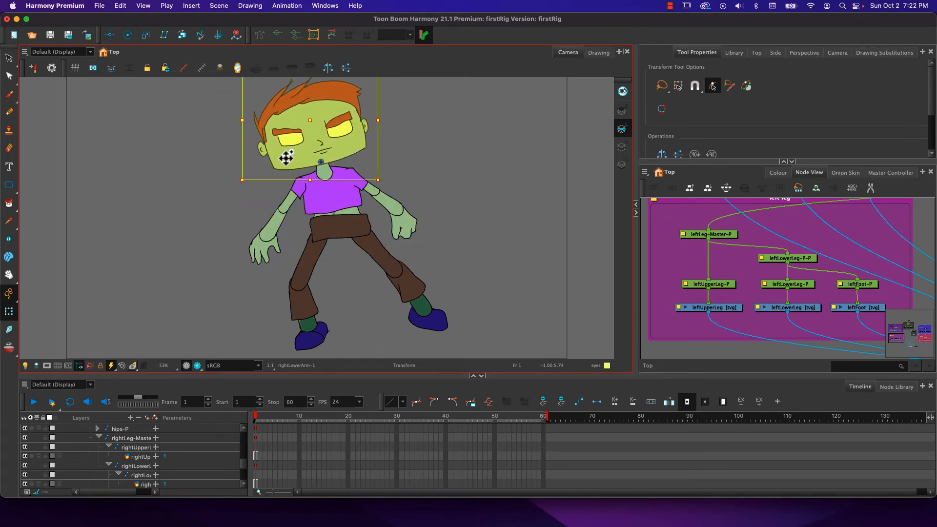
key(b)
drag(240, 197, 239, 163)
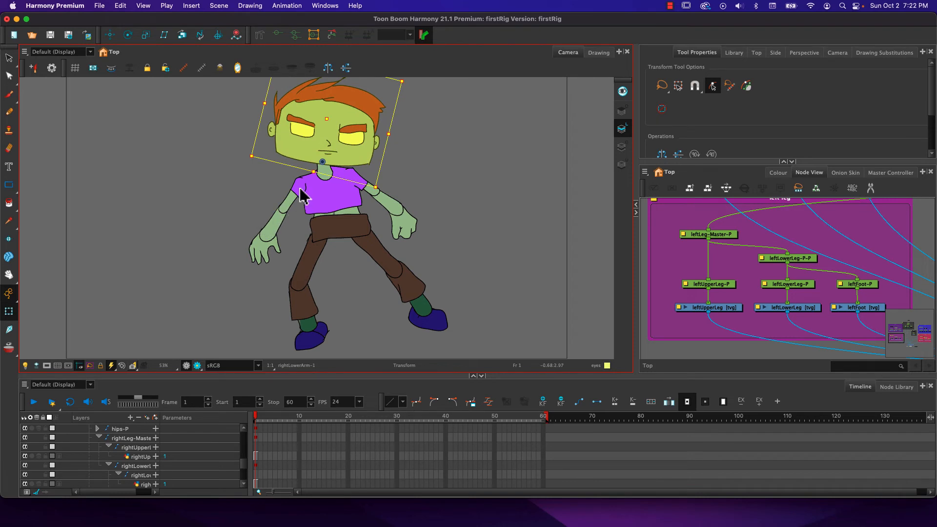
Raise the whole left arm at the shoulder to about horizontal and rotate its forearm upward at the elbow.
click(301, 196)
click(244, 233)
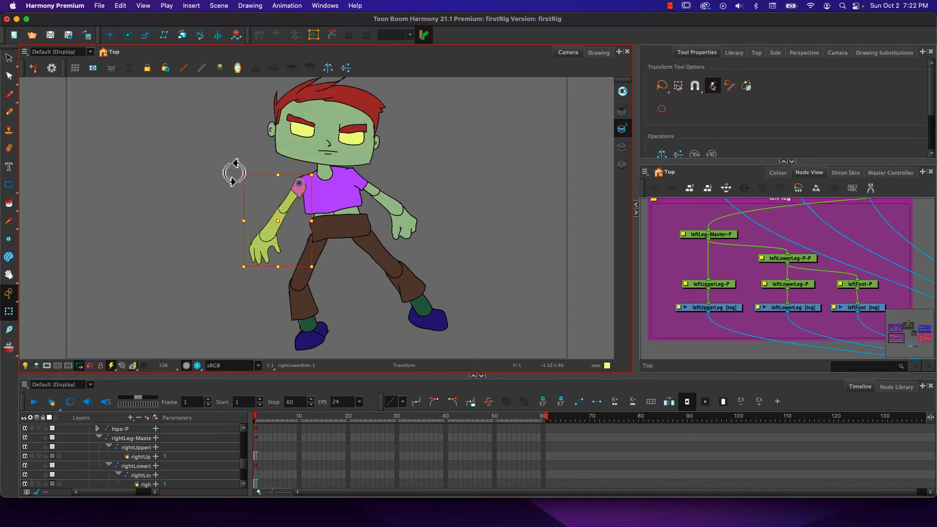
drag(234, 172, 267, 123)
click(233, 185)
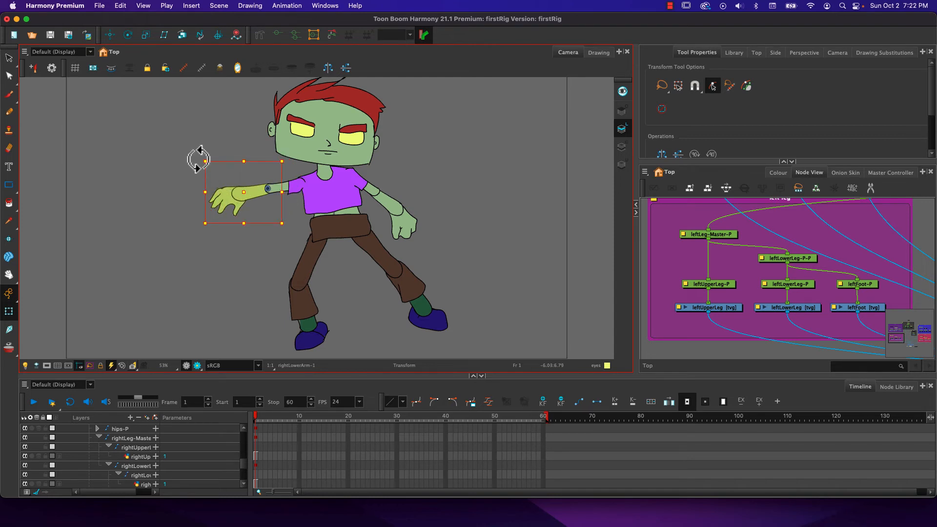
drag(197, 159, 214, 134)
Select the left hand alone and rotate it upward at the wrist.
click(220, 176)
key(b)
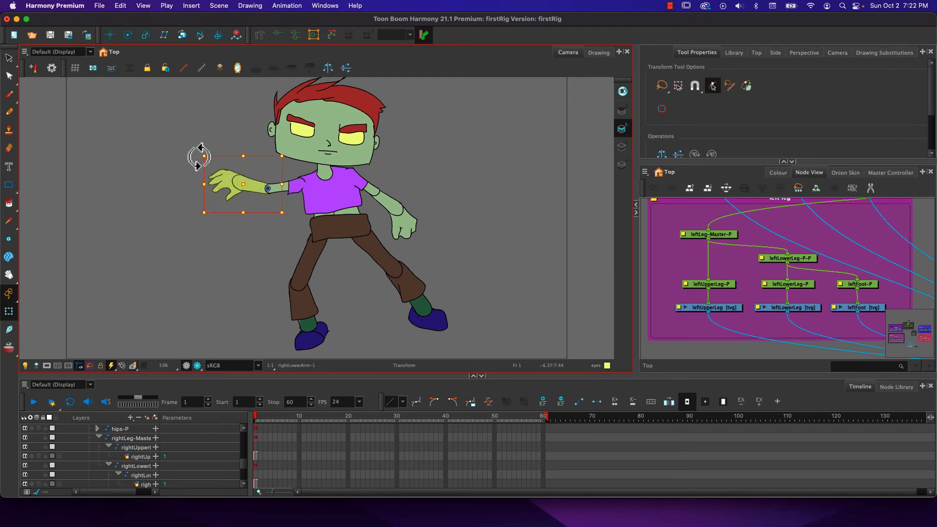
click(220, 184)
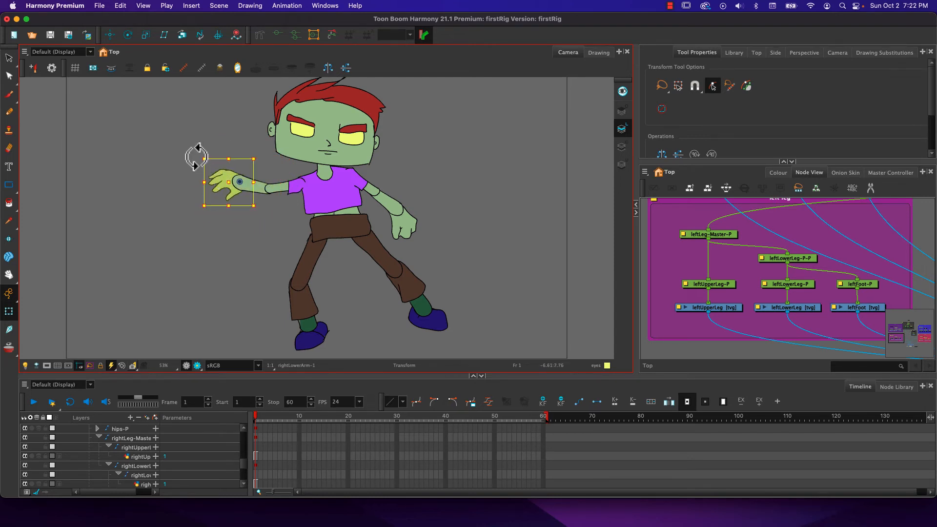
drag(195, 156, 222, 133)
Raise the whole right arm at the shoulder and bend its forearm upward at the elbow.
click(369, 191)
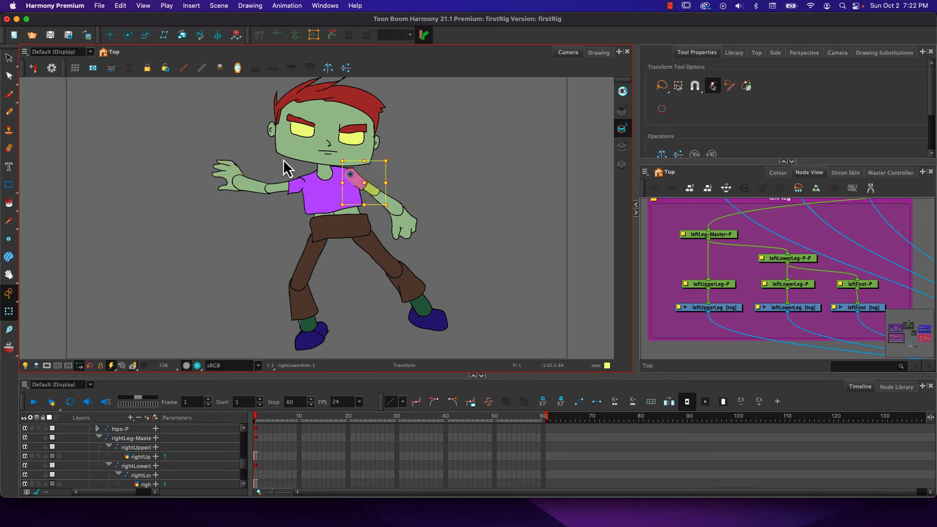
key(b)
drag(429, 157, 412, 121)
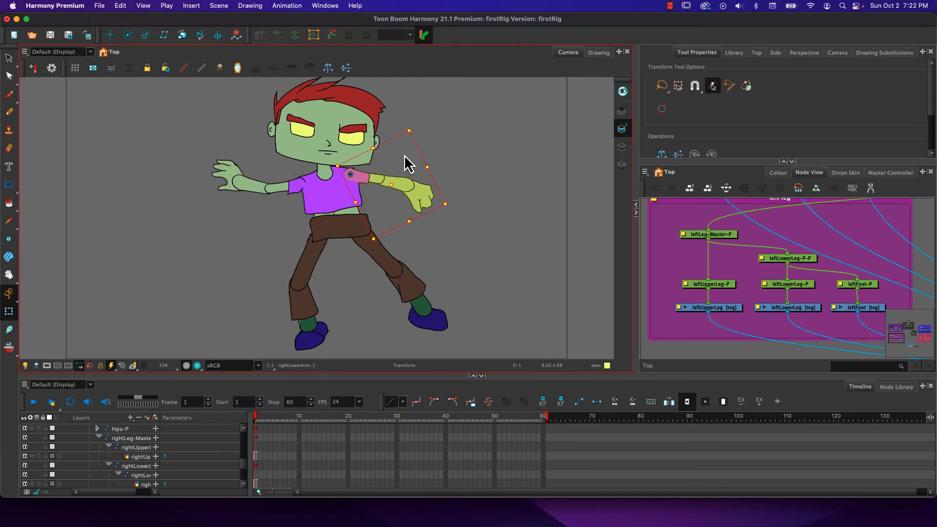
click(402, 182)
key(b)
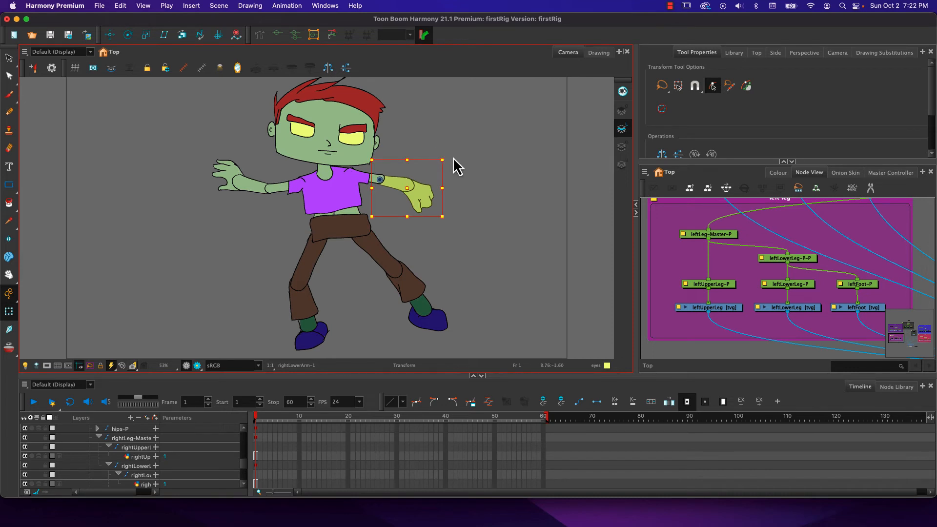
drag(449, 153, 414, 119)
Test the right hand's wrist pivot by rotating the hand back and forth with the Transform tool.
click(424, 172)
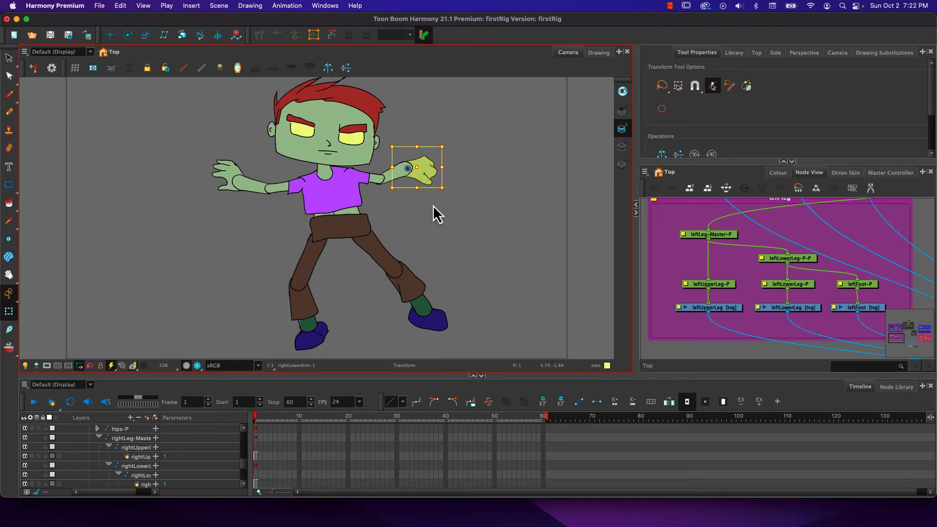
drag(445, 198, 407, 219)
drag(431, 195, 428, 188)
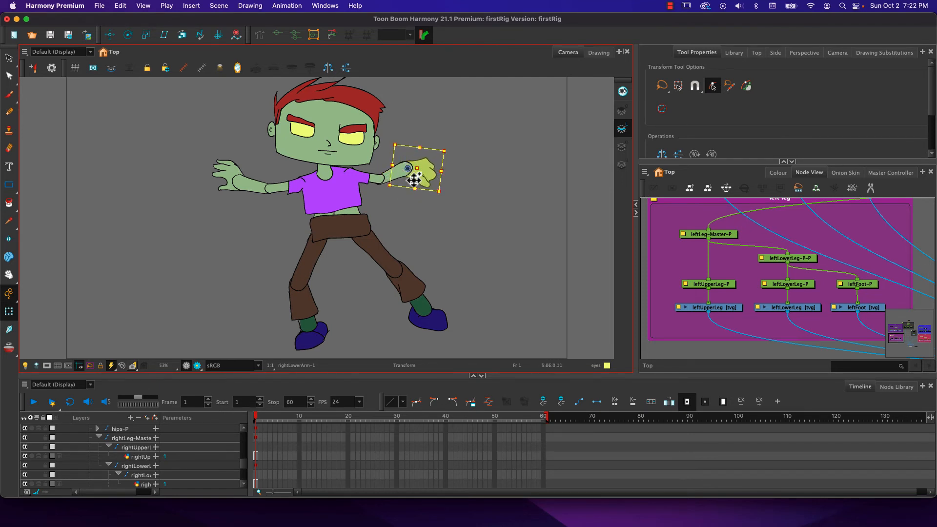
drag(441, 197, 406, 211)
mouse_move(428, 177)
mouse_down()
mouse_move(432, 164)
mouse_move(416, 206)
mouse_move(423, 191)
mouse_up()
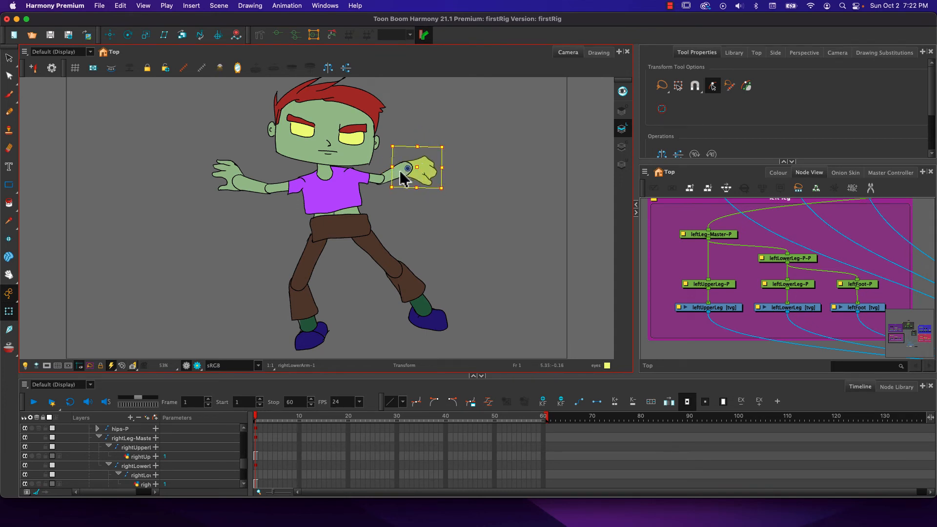
drag(403, 183, 404, 184)
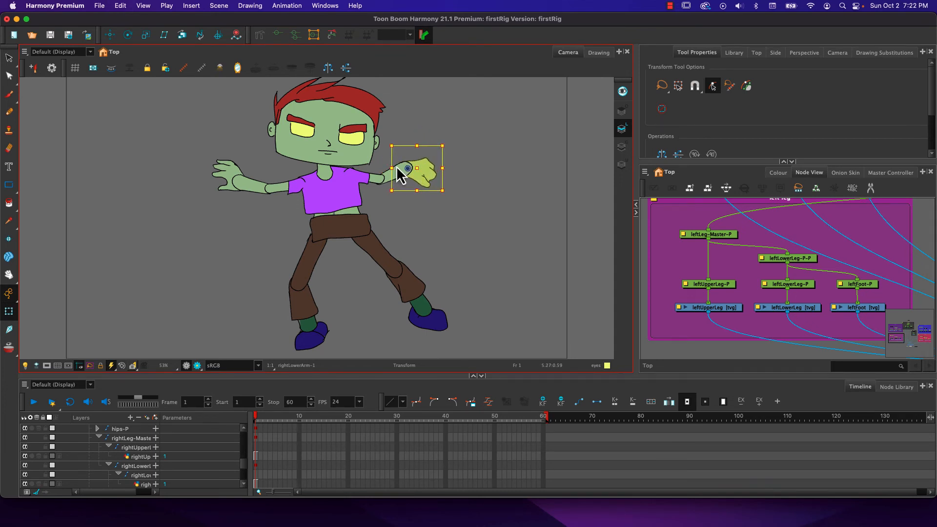
Compare the Translate and Rotate tools on the right hand and rotate the hand downward at the wrist with the Transform tool.
click(110, 35)
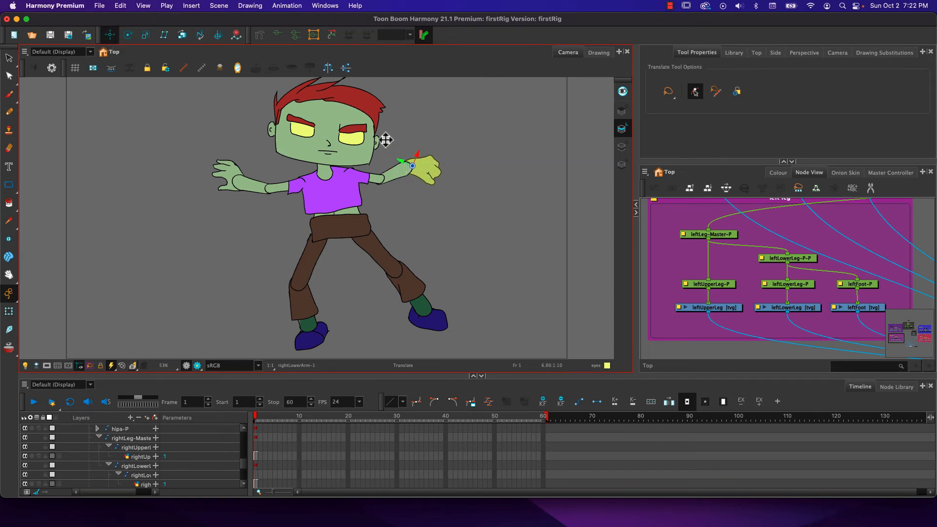
click(12, 312)
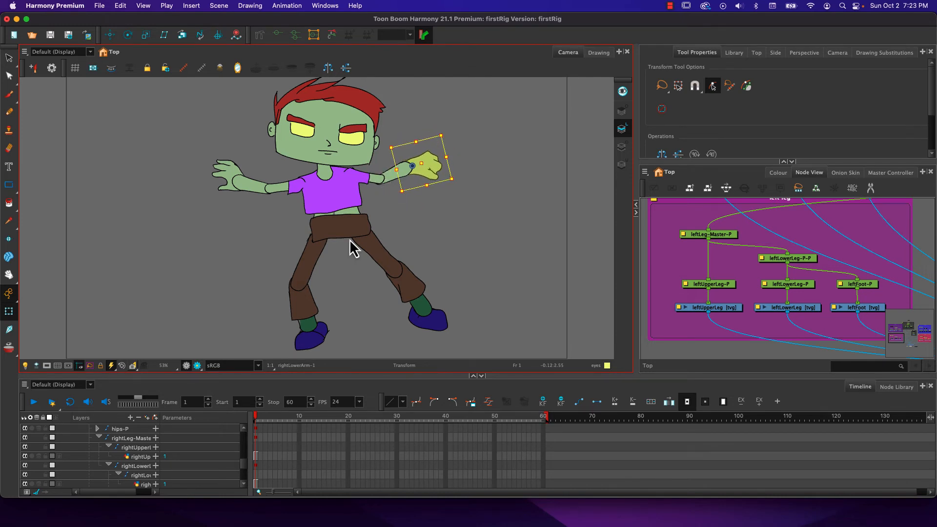
click(128, 36)
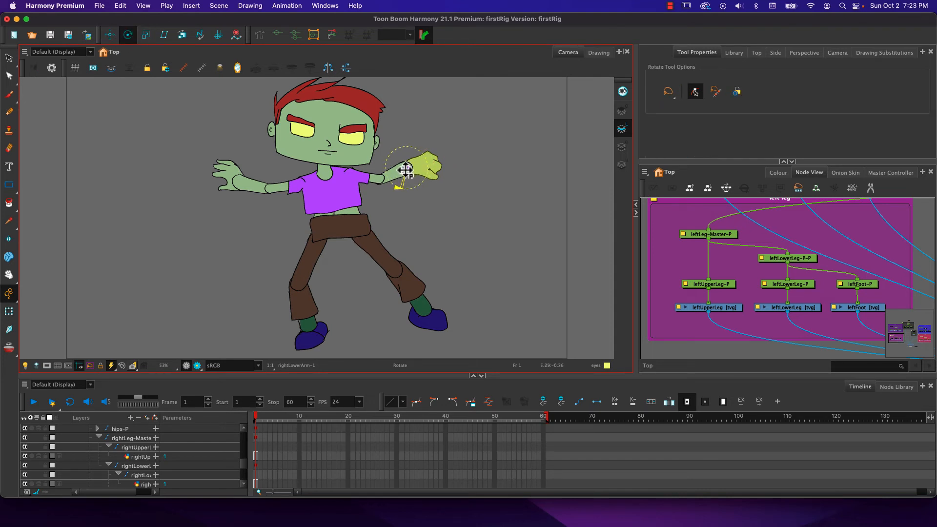
click(8, 311)
drag(393, 192, 389, 171)
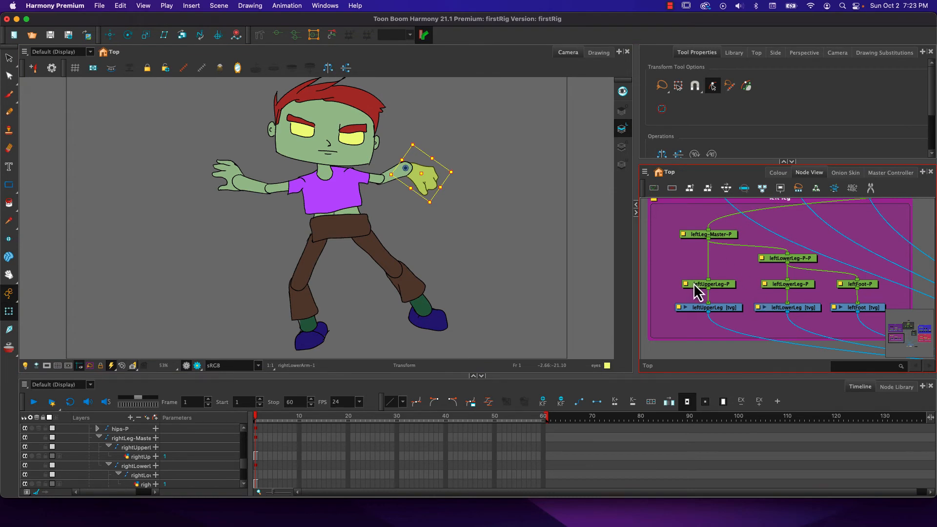
Select the upperBody-P peg in the node network and move up to the Master-P peg with the Rotate tool active.
key(super+f)
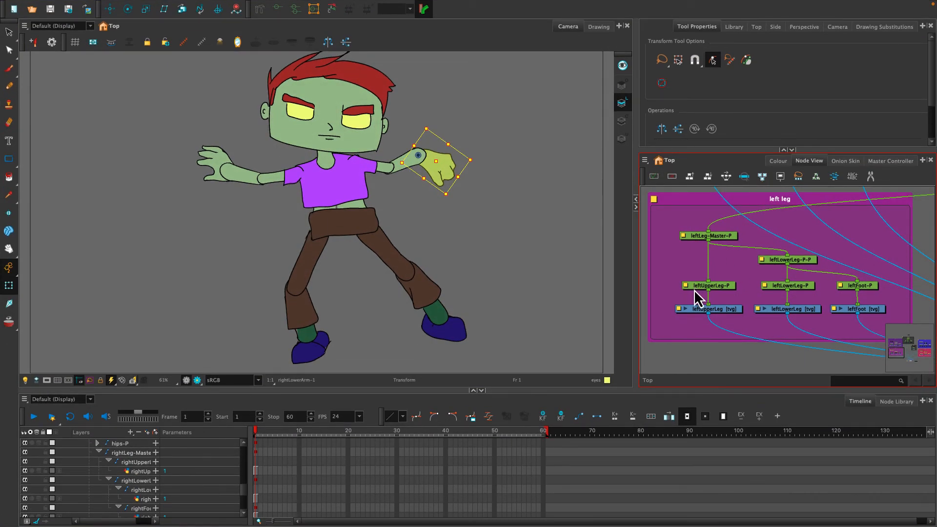
key(grave)
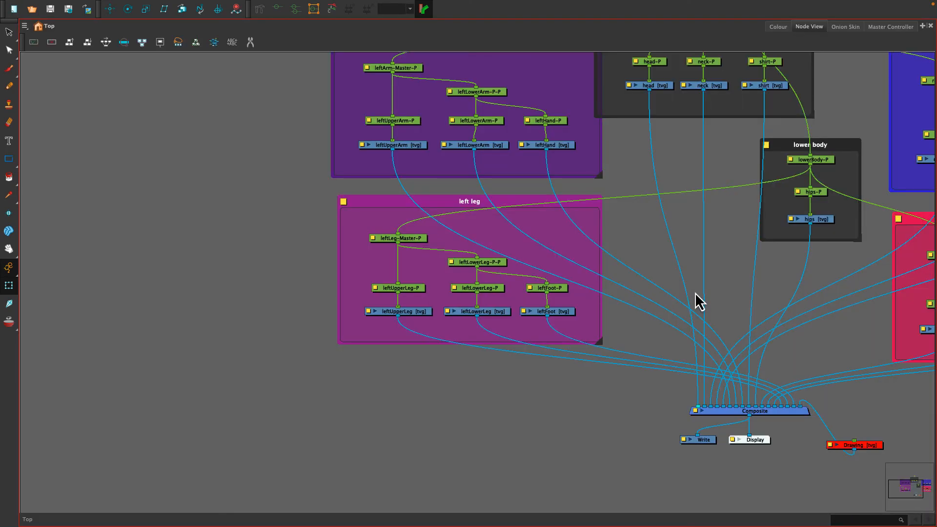
drag(445, 397, 204, 517)
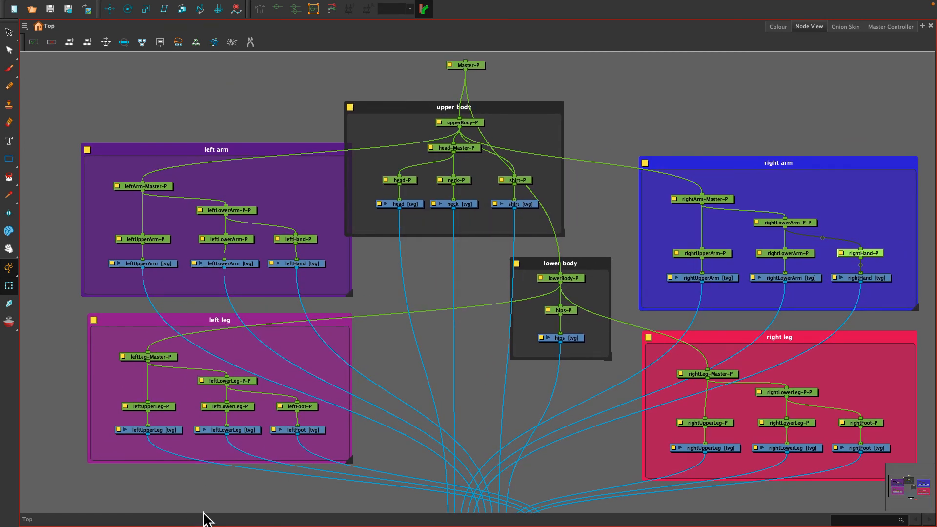
click(472, 123)
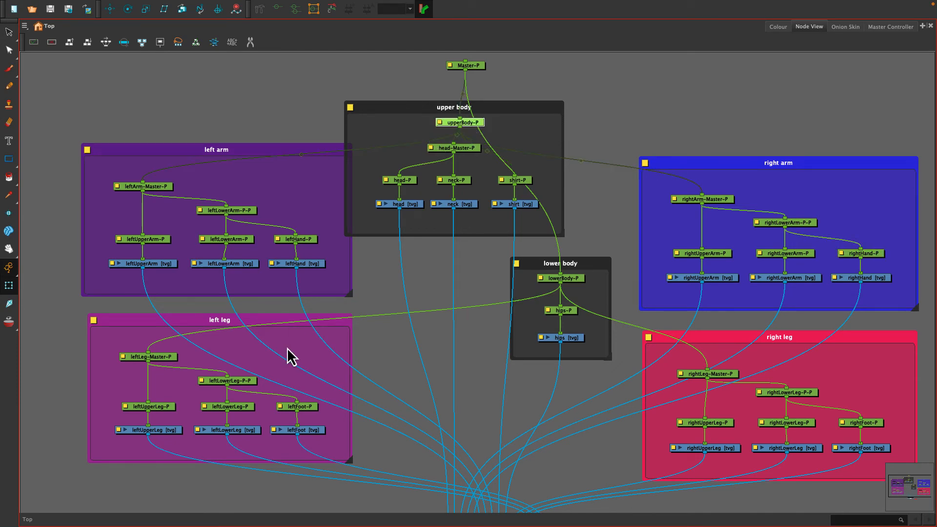
key(grave)
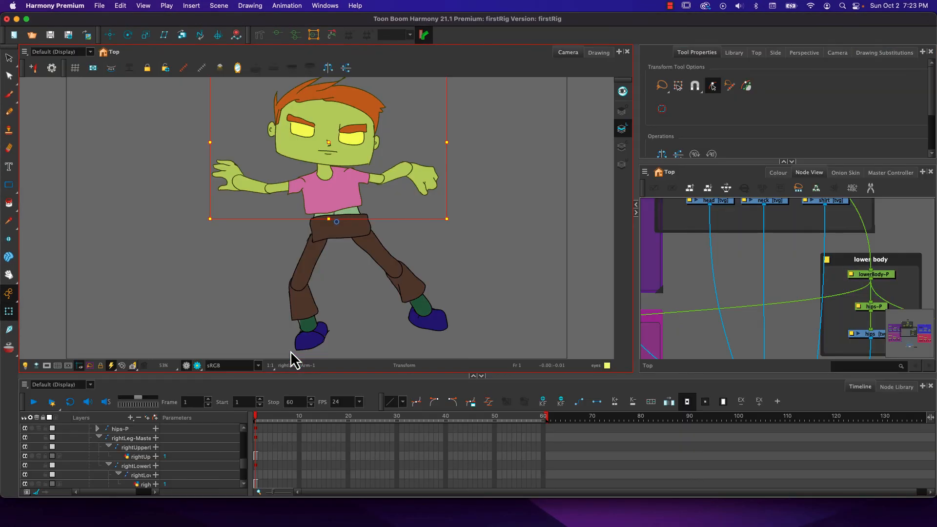
click(314, 189)
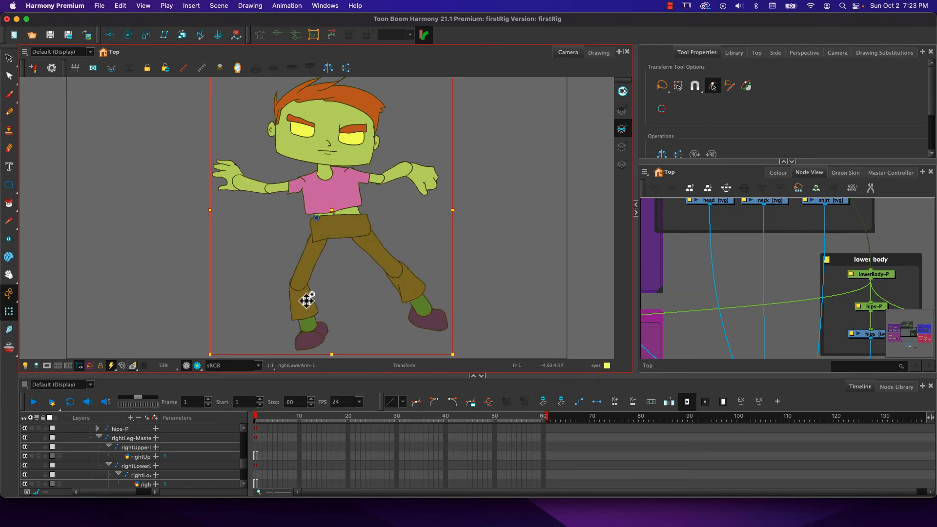
click(127, 35)
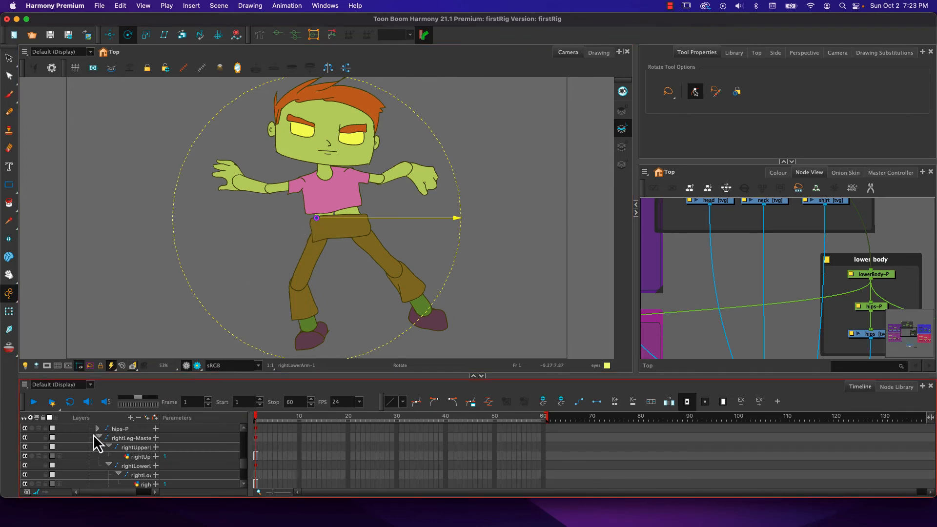
Collapse the Master-P hierarchy in the timeline and reset the whole rig to its original pose at frame 1.
click(98, 429)
click(99, 428)
scroll(227, 447, up, 5)
click(89, 422)
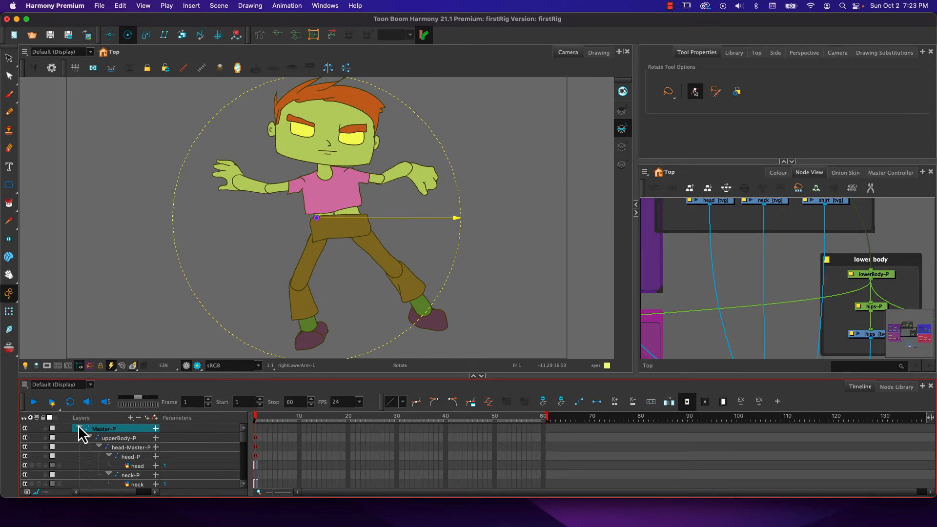
click(79, 427)
click(255, 438)
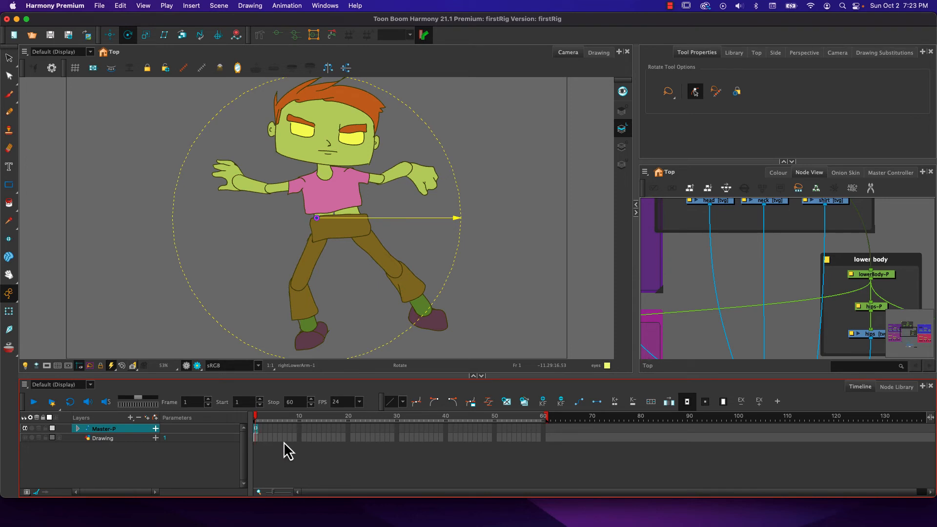
click(560, 403)
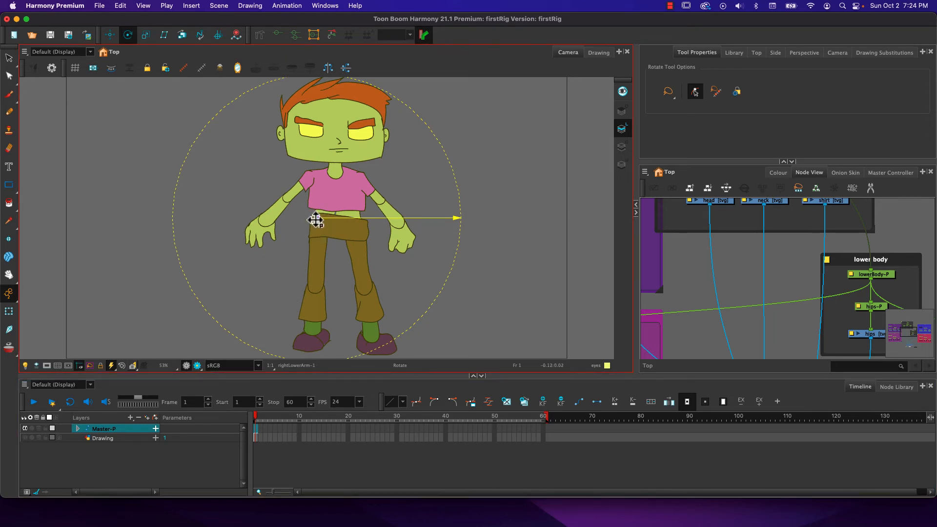
Place the Master-P pivot on the ground between the feet and tilt the whole character slightly about it.
drag(317, 222, 342, 345)
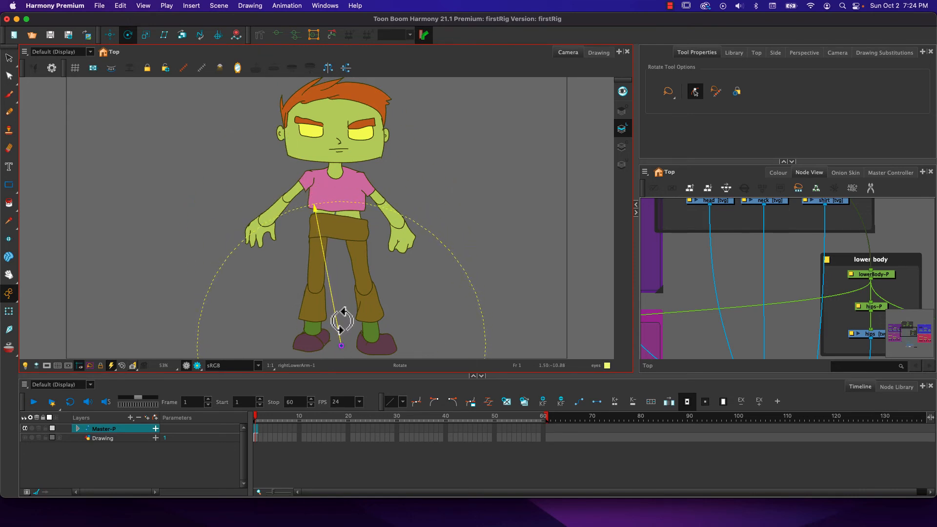
mouse_move(330, 225)
mouse_down()
mouse_move(294, 236)
mouse_move(330, 238)
mouse_move(323, 232)
mouse_up()
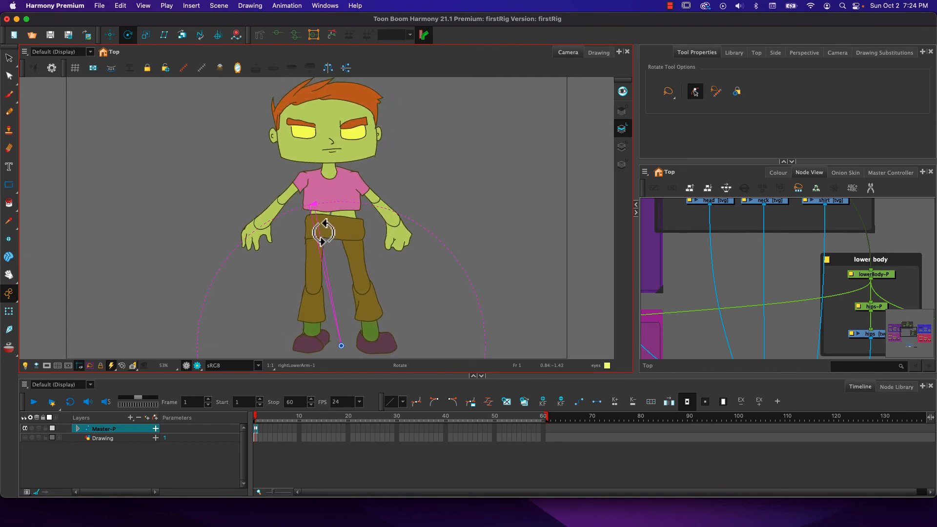
click(9, 311)
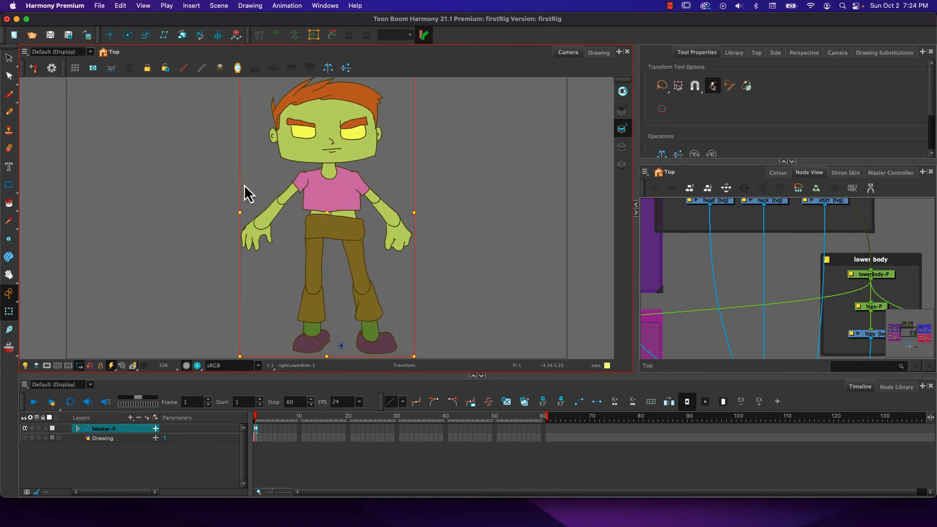
Test the Master-P peg by scaling the whole character down and moving it across the camera frame with the Transform tool.
scroll(247, 183, up, 2)
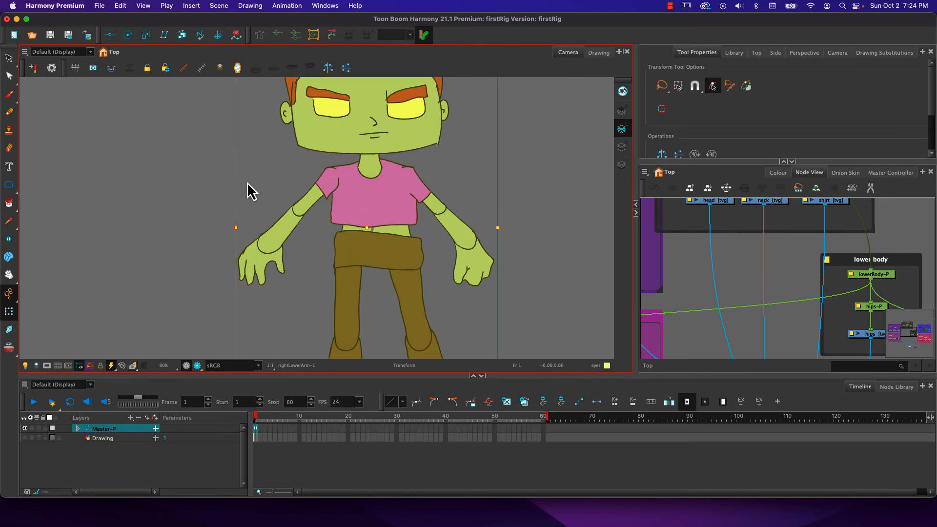
scroll(247, 182, down, 4)
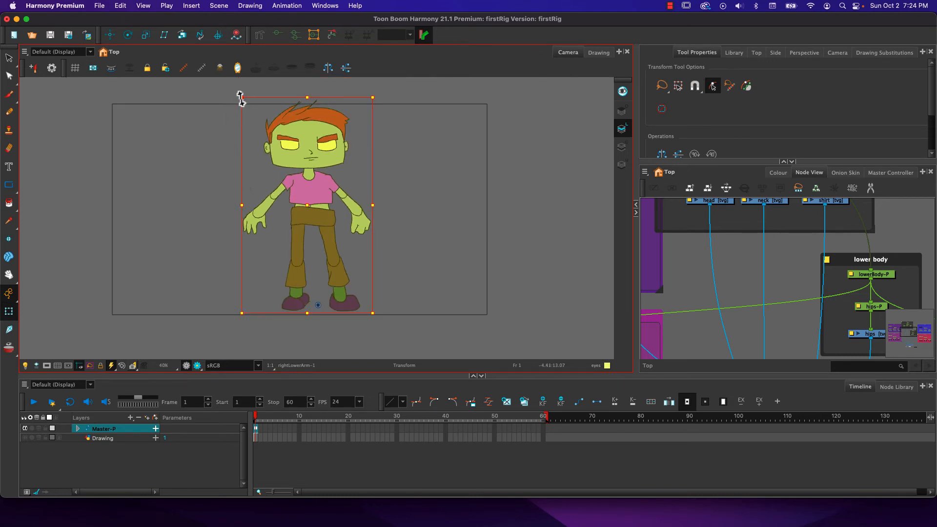
drag(241, 97, 280, 192)
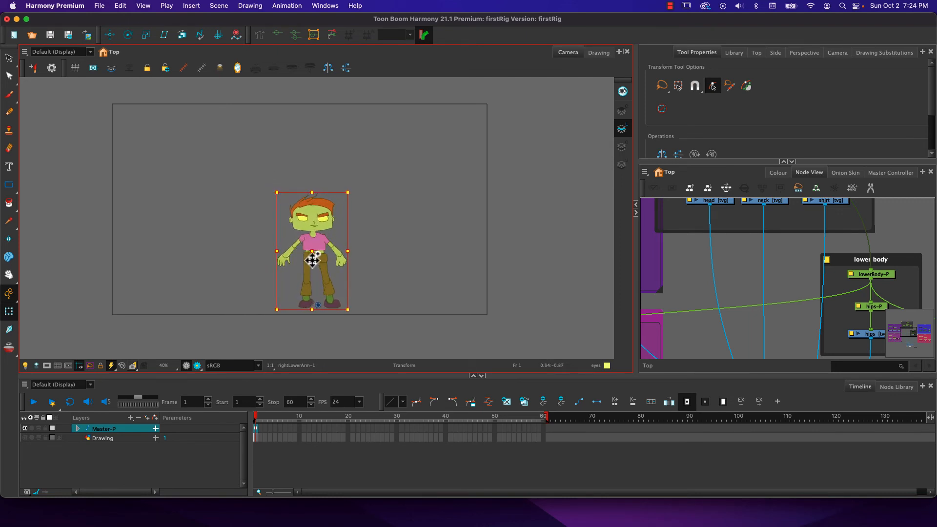
drag(312, 261, 162, 262)
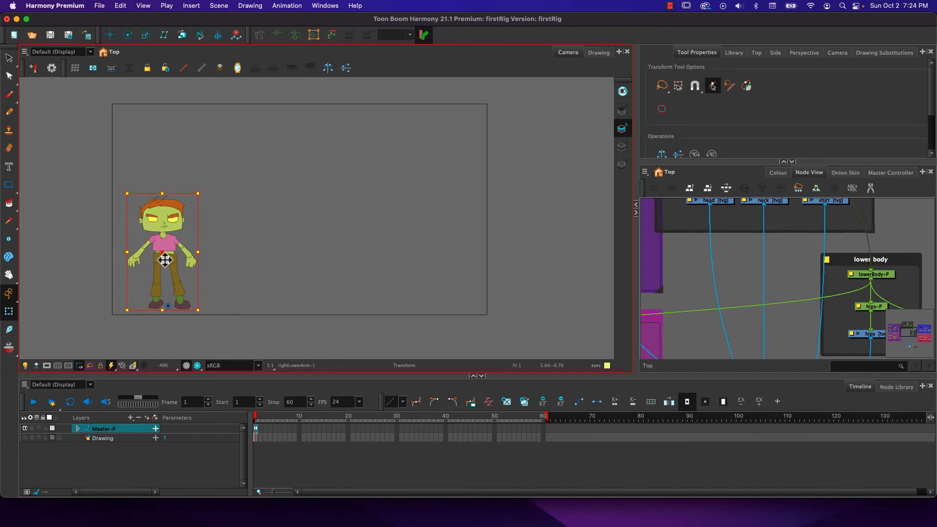
drag(157, 252, 344, 245)
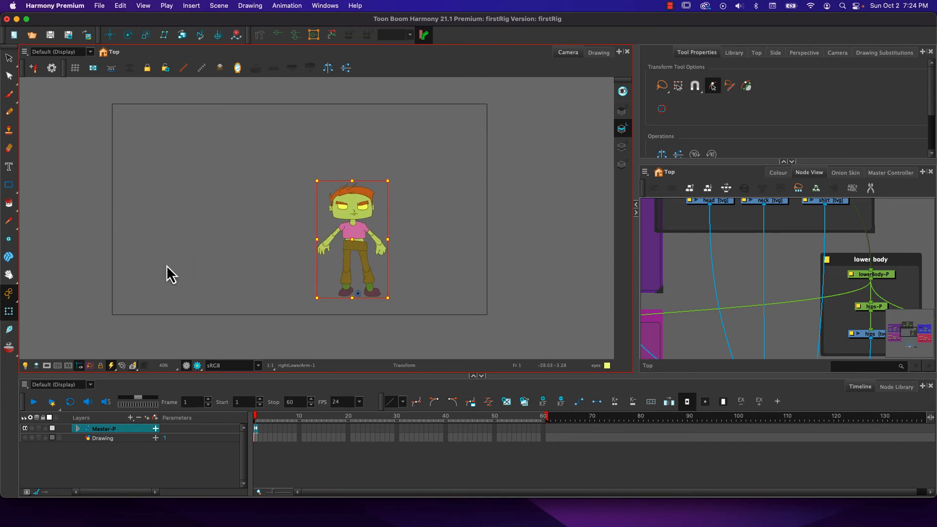
Undo the test moves and the scaling of the whole character.
key(super+z)
key(super+z)
key(super+z)
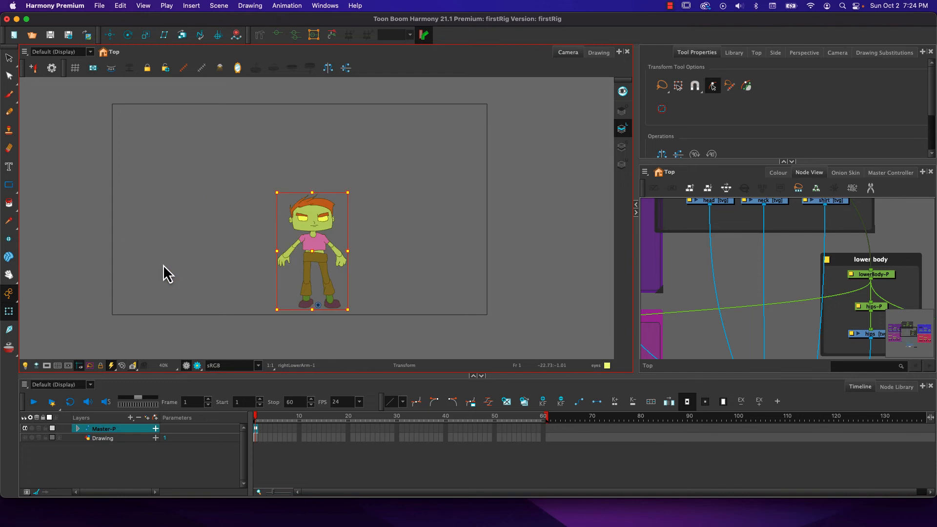
key(super+z)
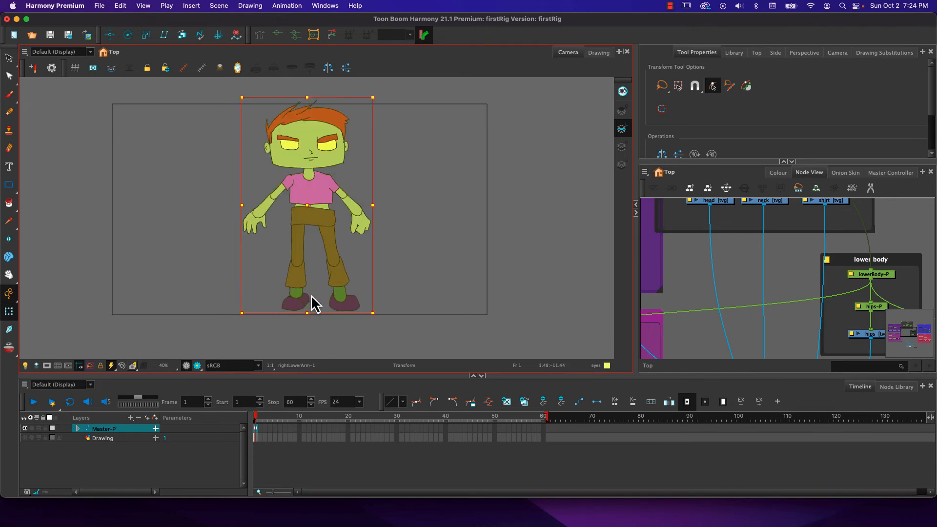
Select the hips, climb the parent hierarchy to the Master-P peg and centre that peg in the node network.
click(205, 290)
click(309, 221)
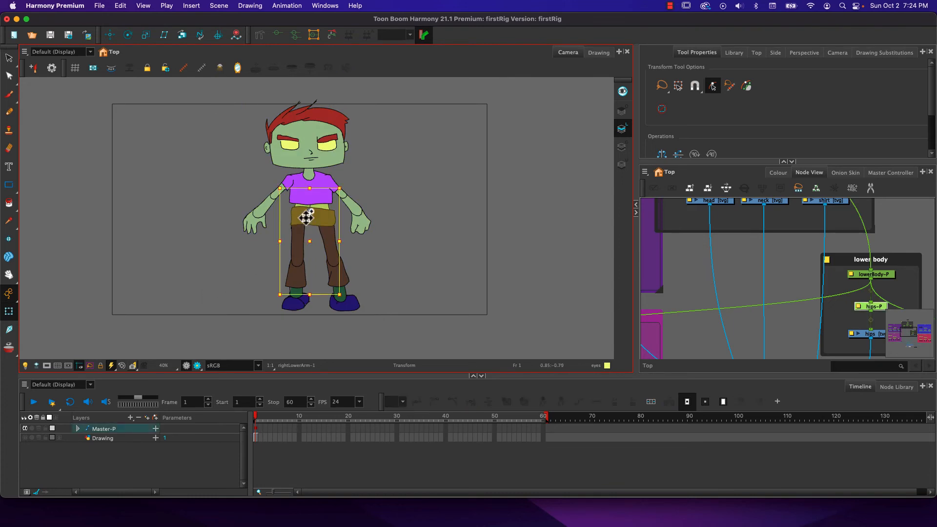
key(b)
key(b)
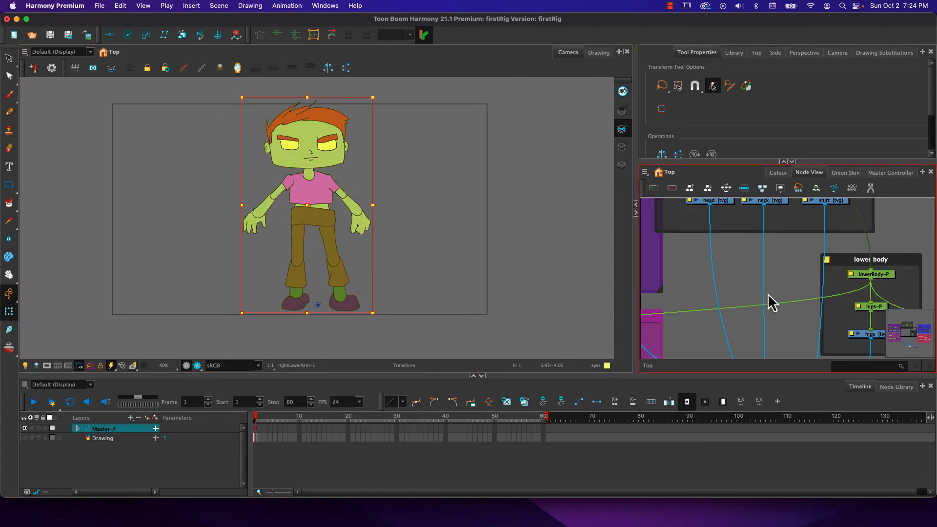
key(o)
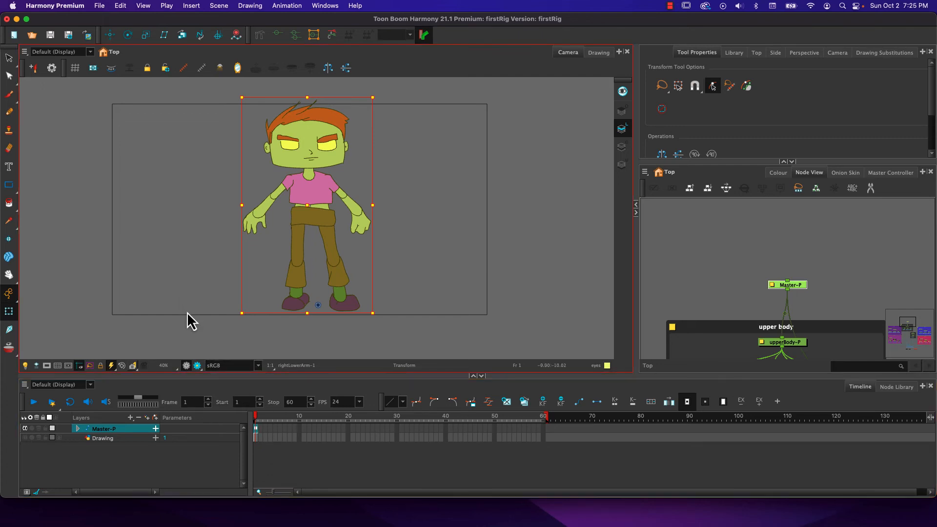
Extend the exposure of all the rig's drawings to frame 60 and expand the Master-P hierarchy in the timeline.
click(541, 428)
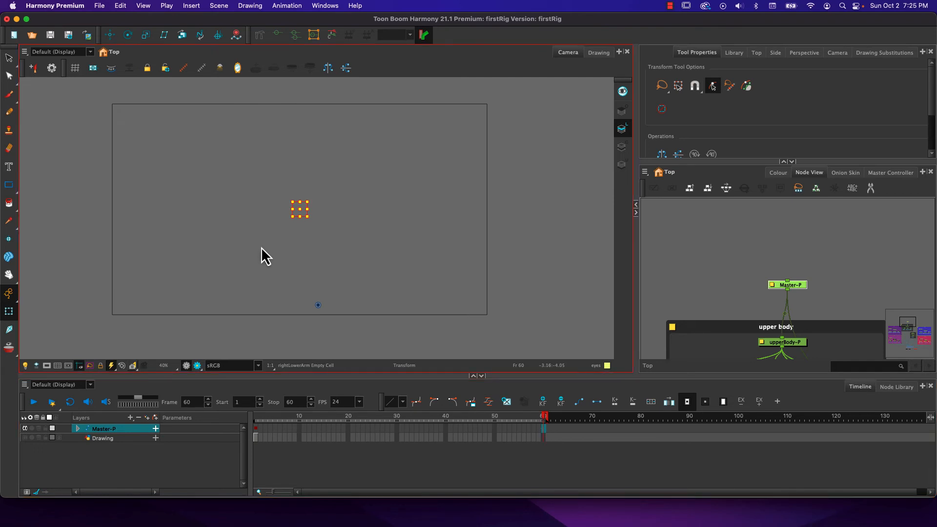
key(F5)
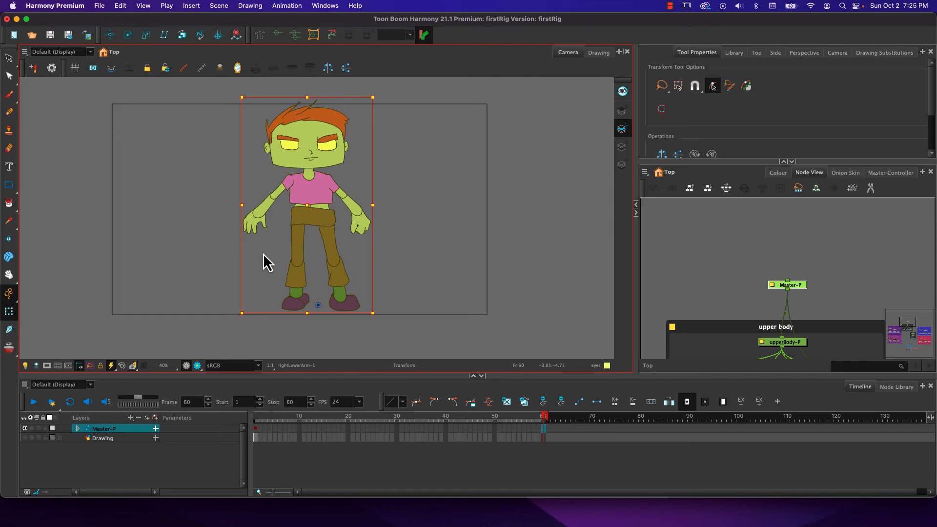
click(78, 430)
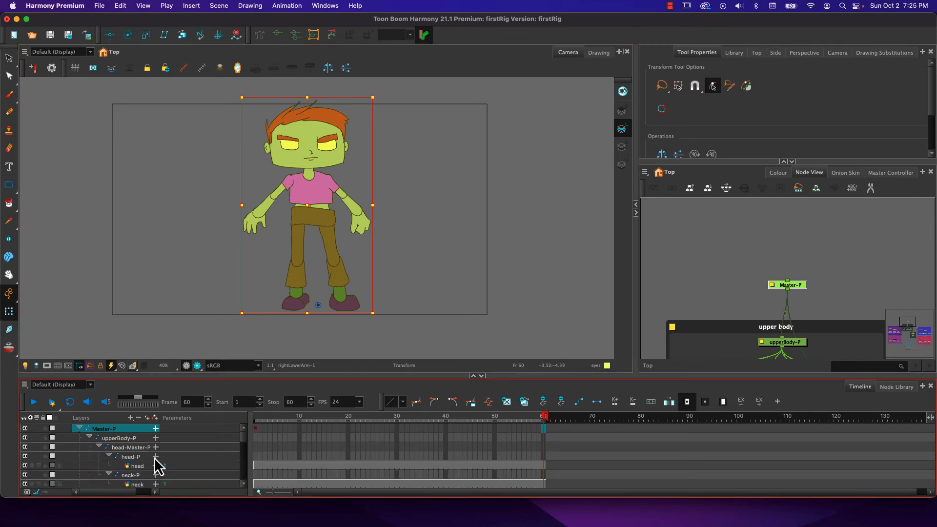
Check the drawing exposures across all layers in the enlarged timeline, expanding hips-P to include the hips drawing.
key(ctrl+super+f)
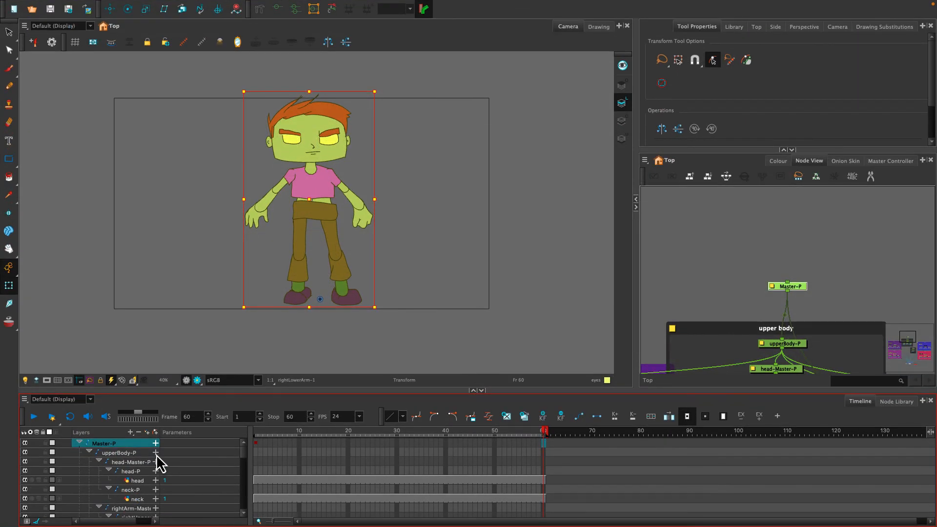
key(grave)
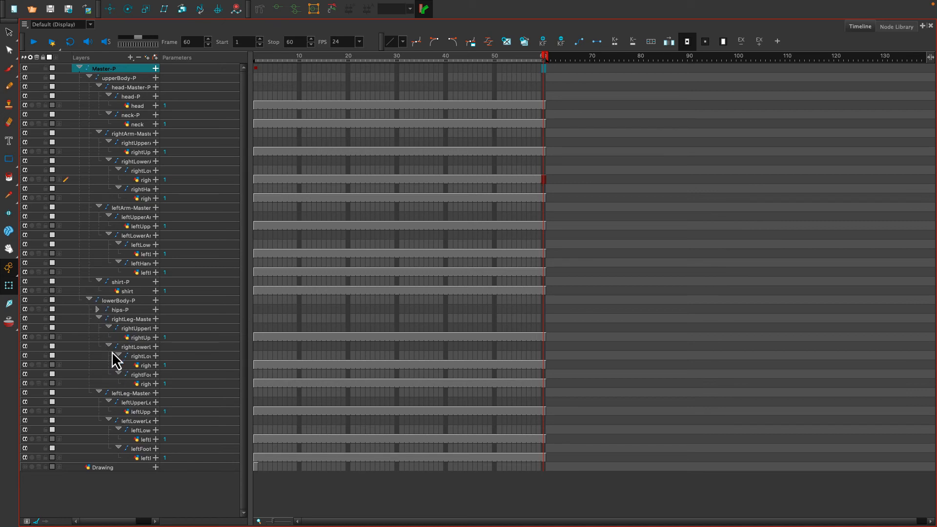
click(97, 310)
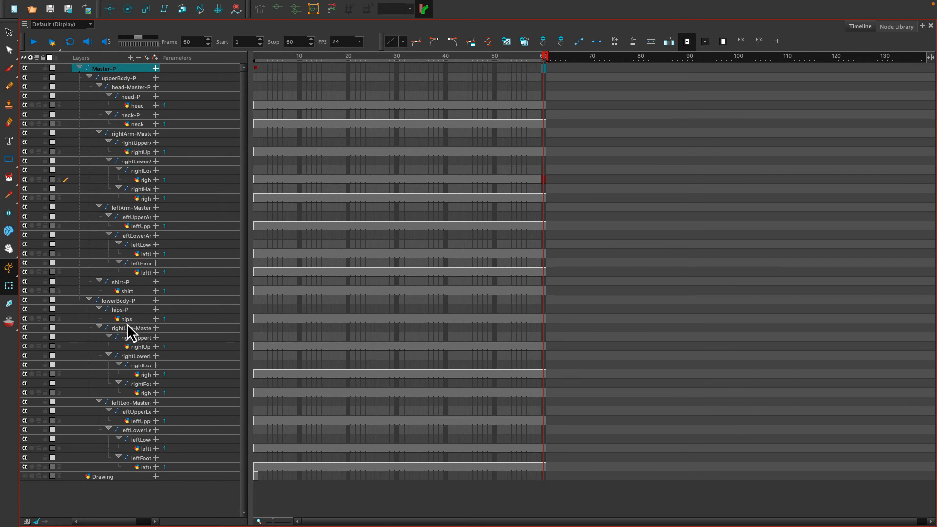
key(super+f)
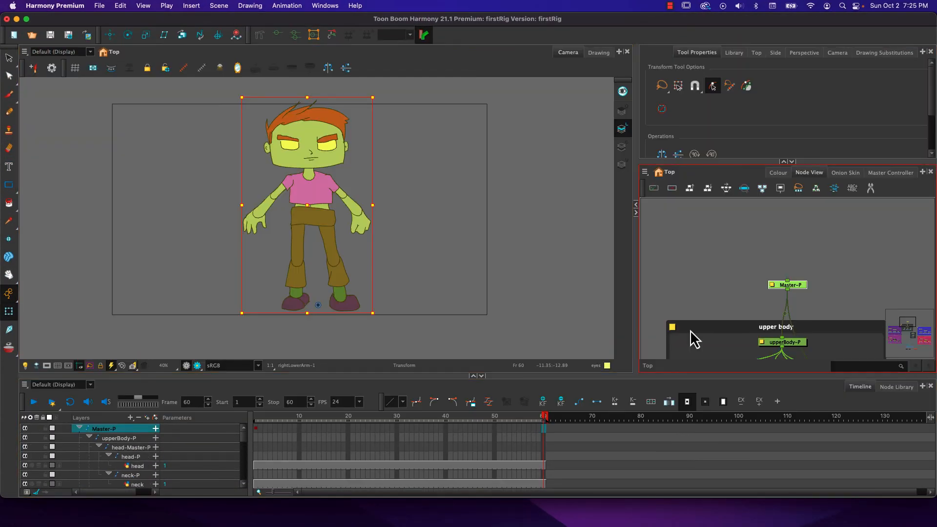
key(ctrl+super+f)
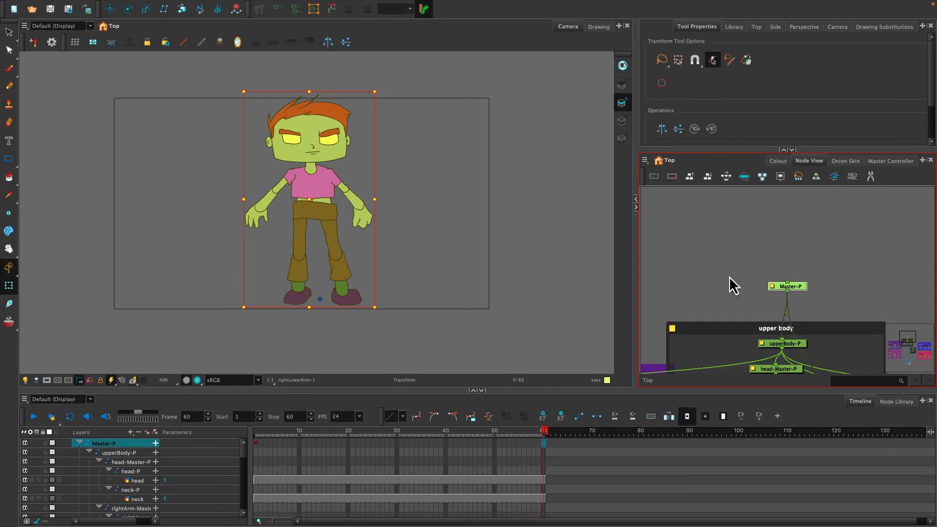
Enlarge the node network, bring all the rig's backdrops and the main Composite into view, and deselect Master-P.
key(grave)
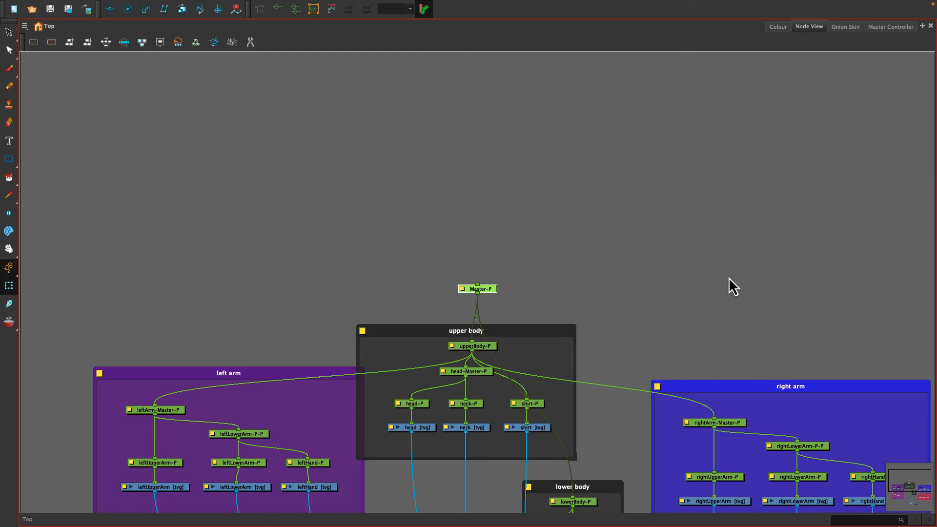
drag(311, 288, 309, 66)
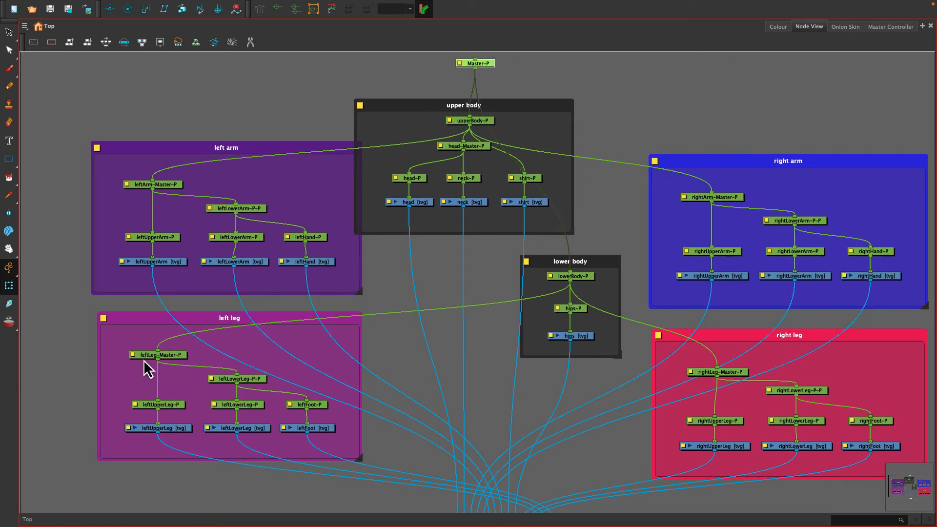
scroll(258, 414, down, 2)
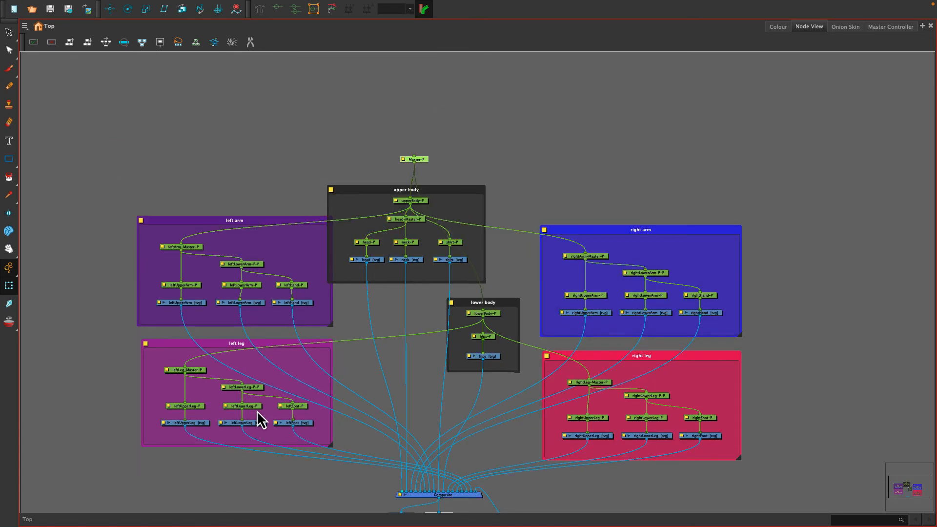
drag(278, 464, 295, 380)
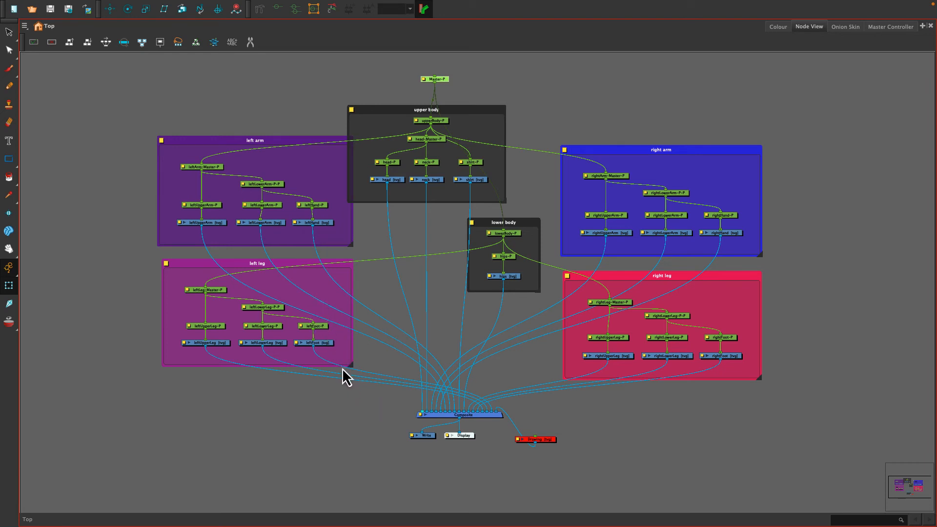
click(267, 398)
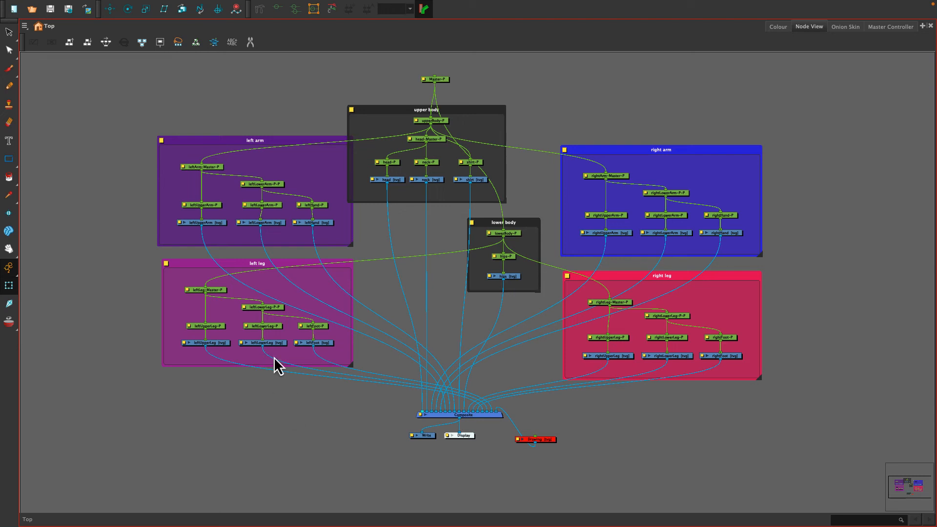
click(24, 26)
mouse_move(35, 64)
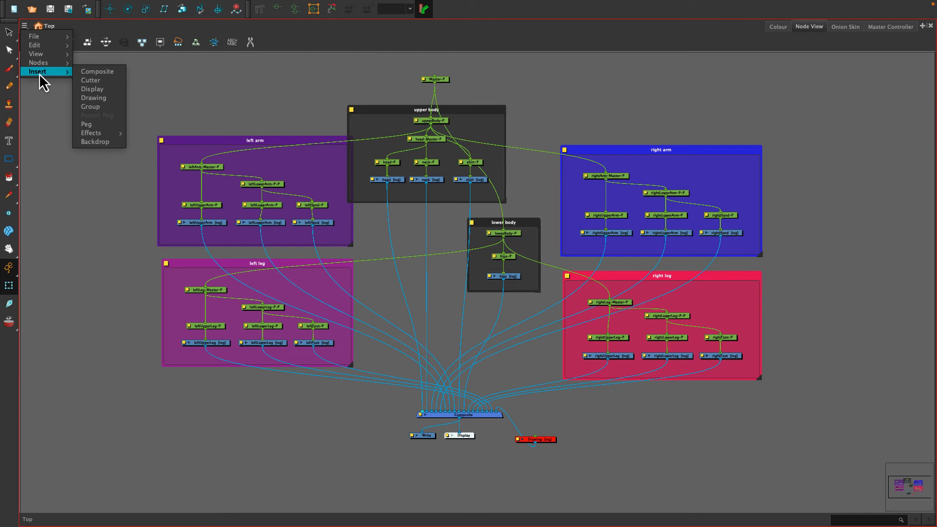
click(37, 127)
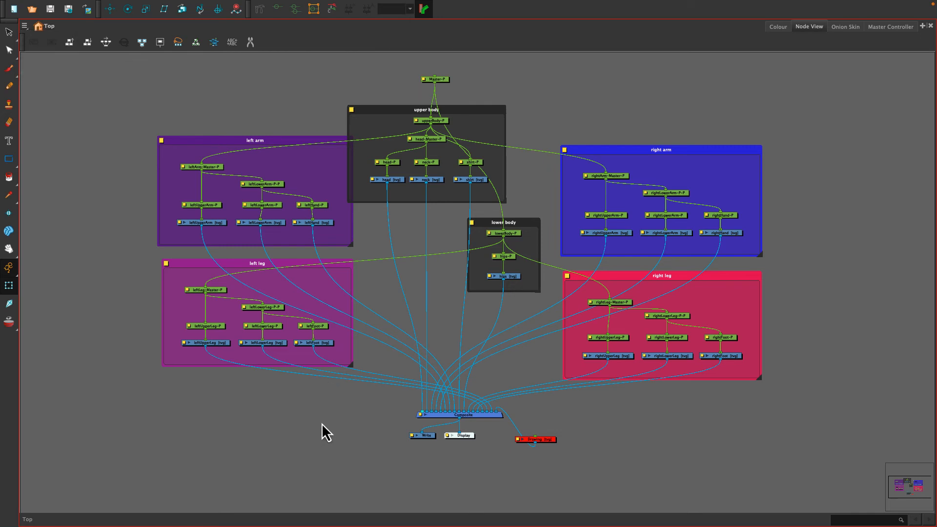
Add a Composite node through the node search and place it just below the left leg backdrop.
key(Tab)
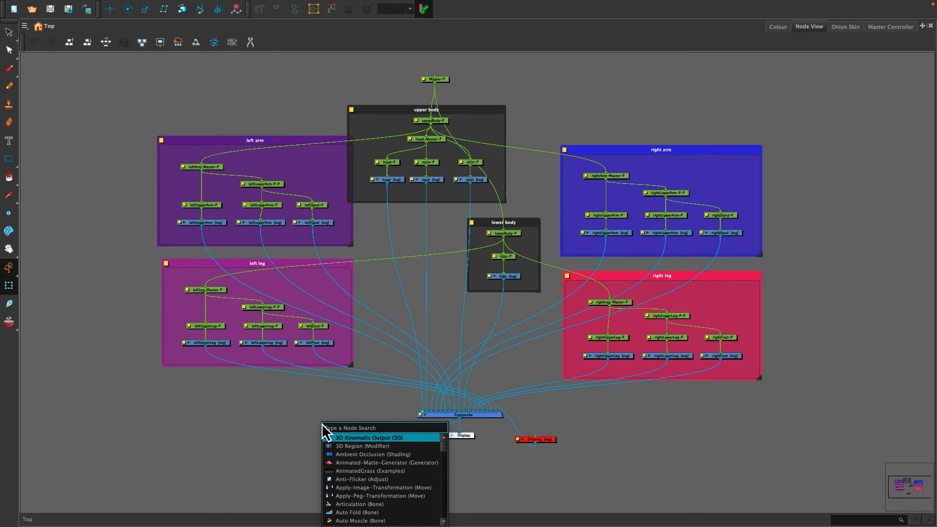
text(com)
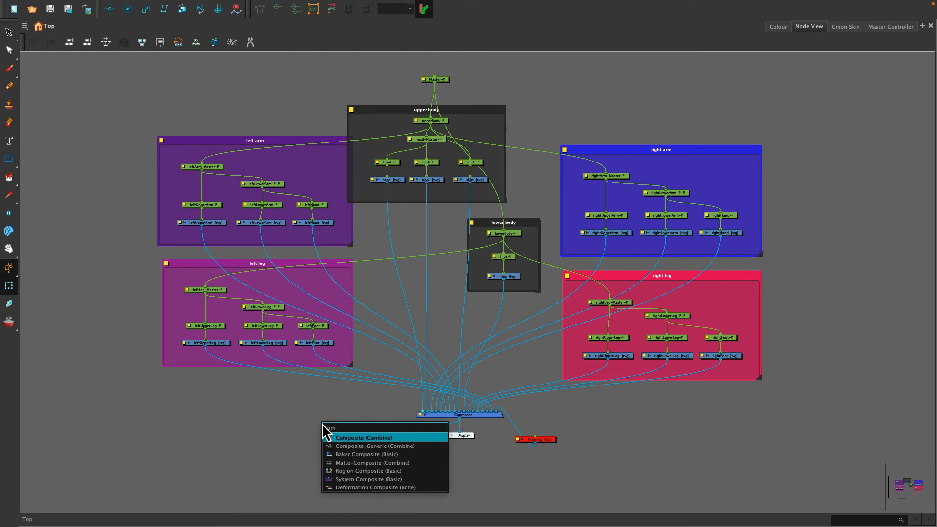
key(Return)
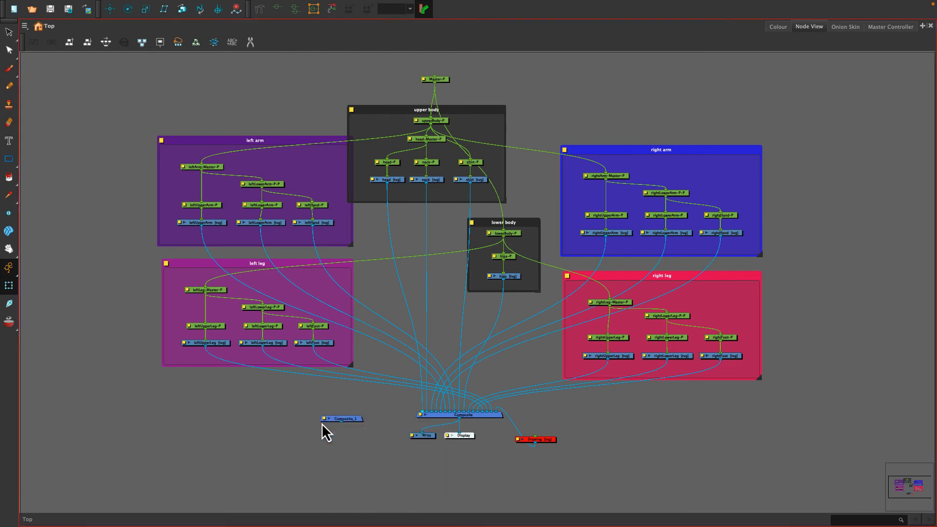
drag(345, 422, 270, 381)
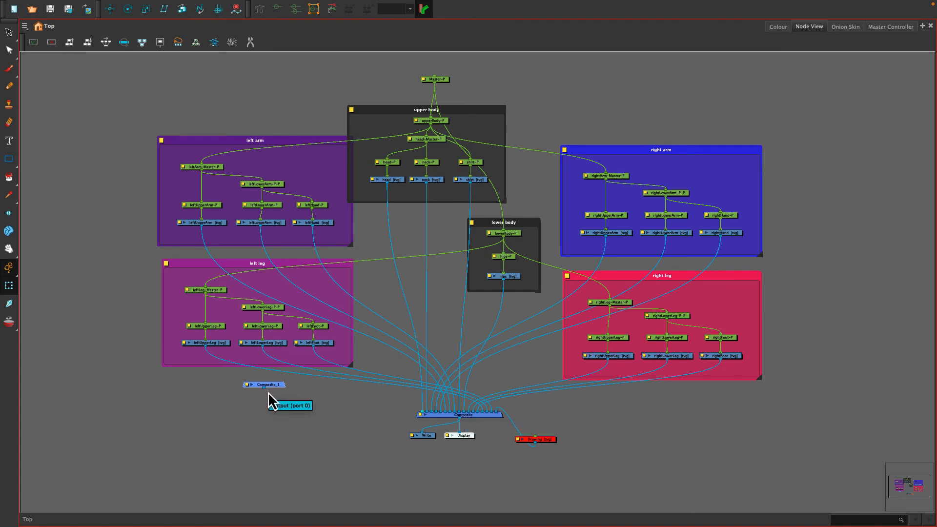
Duplicate the new composite three times and place the copies by the left arm, right arm and right leg drawings.
key(super+d)
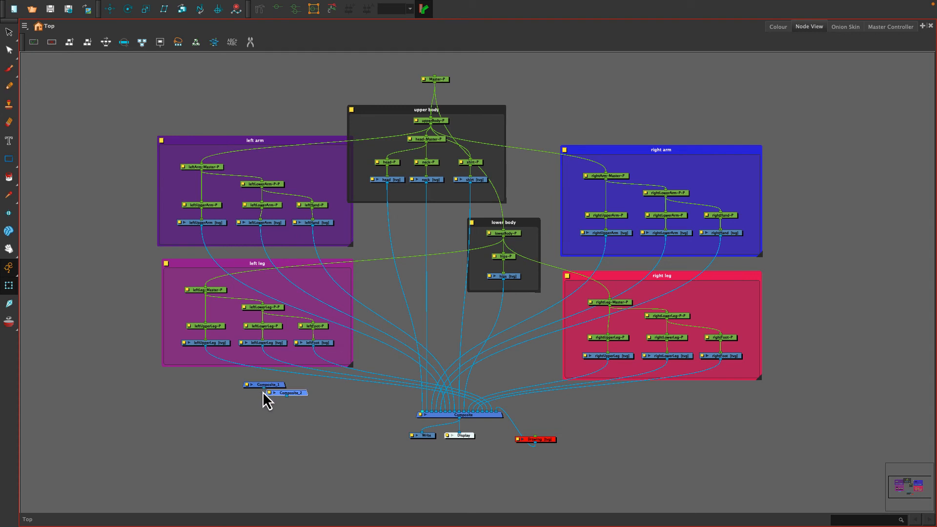
key(super+d)
key(super+d)
drag(273, 402, 677, 412)
click(273, 403)
click(292, 397)
drag(292, 397, 736, 268)
drag(299, 393, 282, 239)
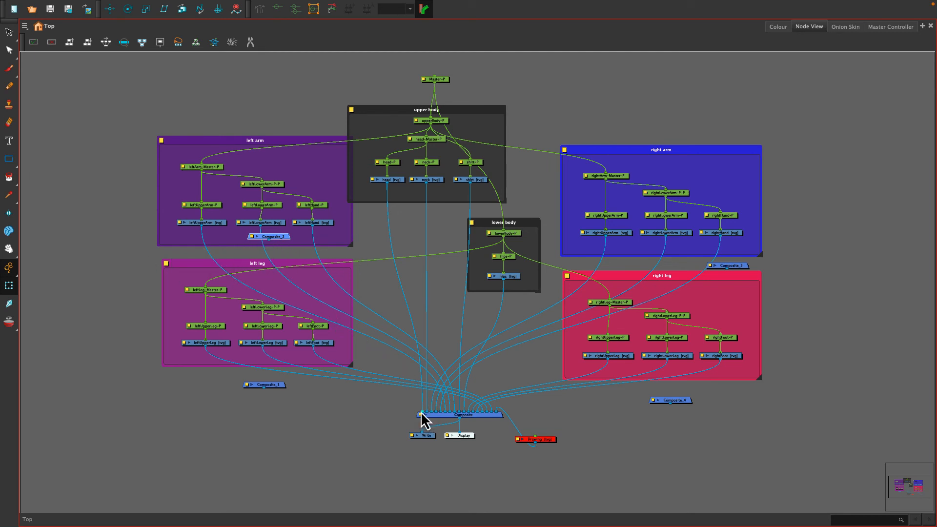
click(304, 377)
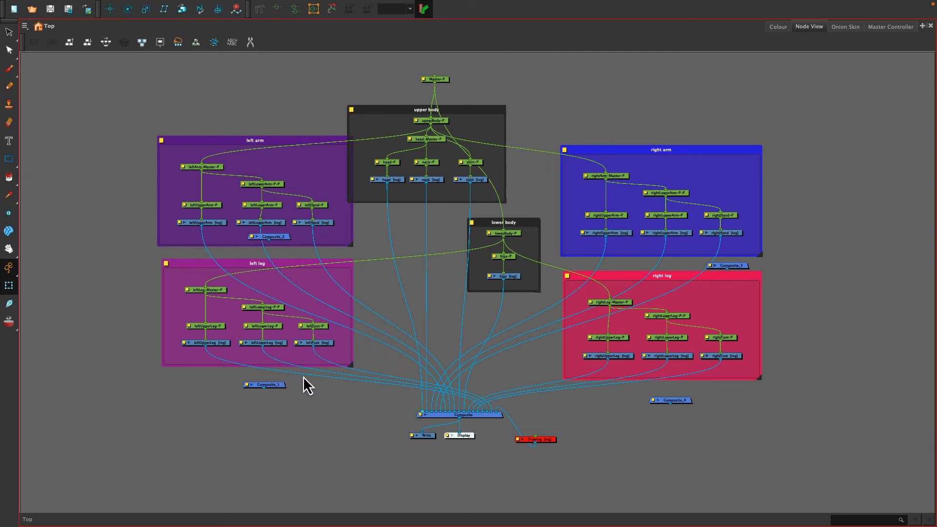
Try to reroute the leftUpperLeg drawing's cable from the main Composite to the composite below the left leg.
click(222, 345)
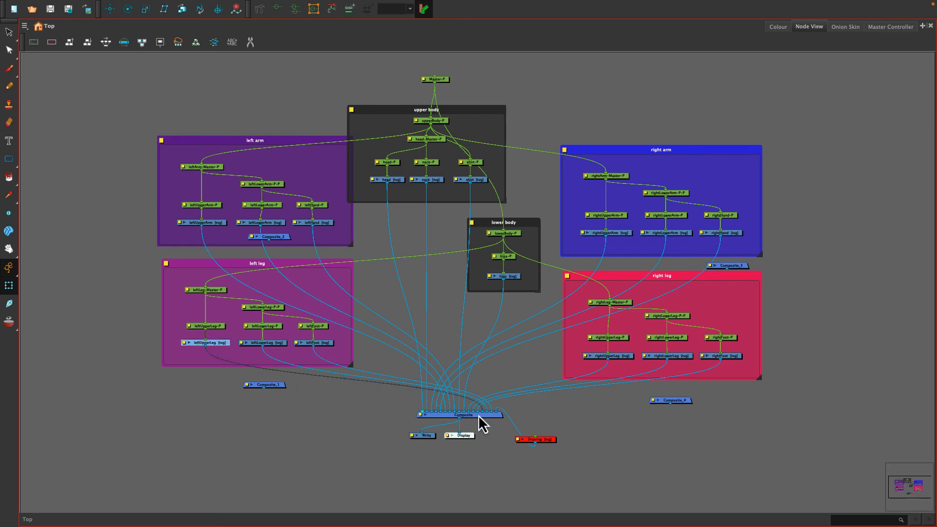
drag(480, 412, 251, 385)
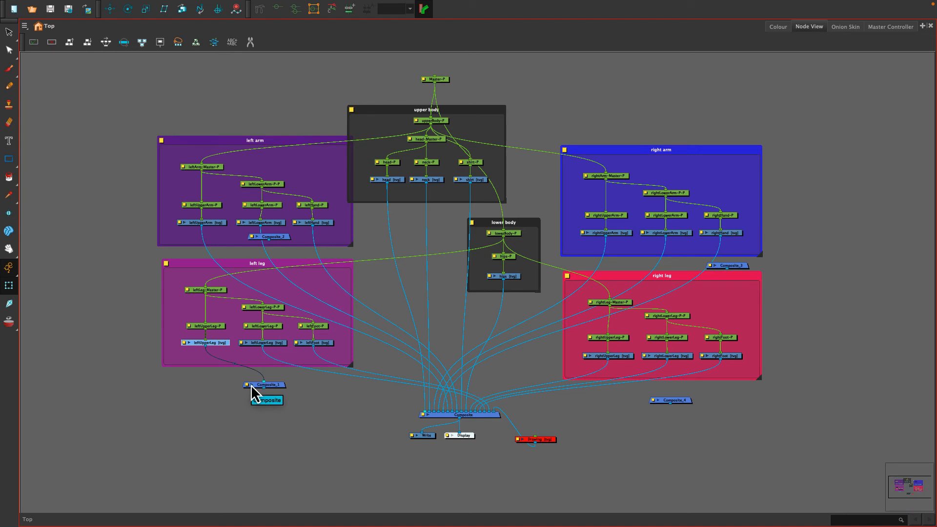
key(ctrl+z)
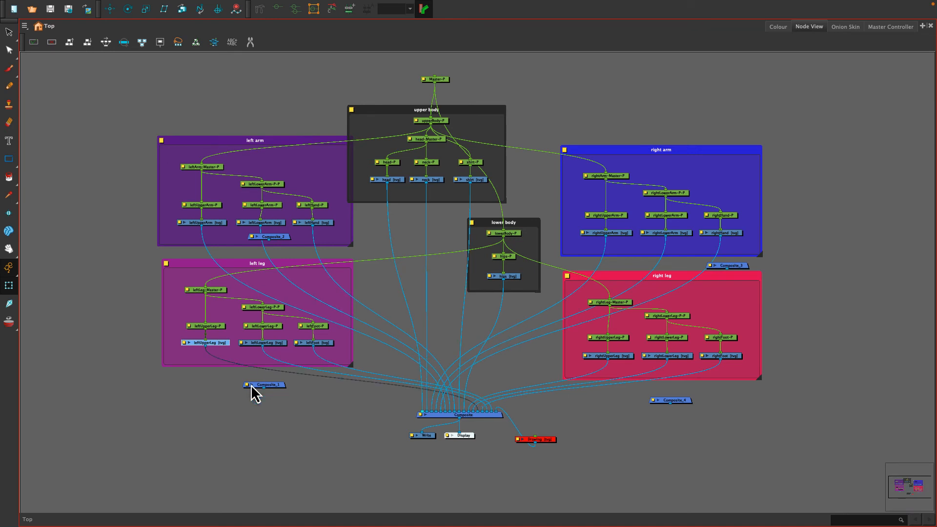
Cut all the cables running from the arm and leg drawings to the main Composite.
click(250, 42)
drag(330, 263, 136, 266)
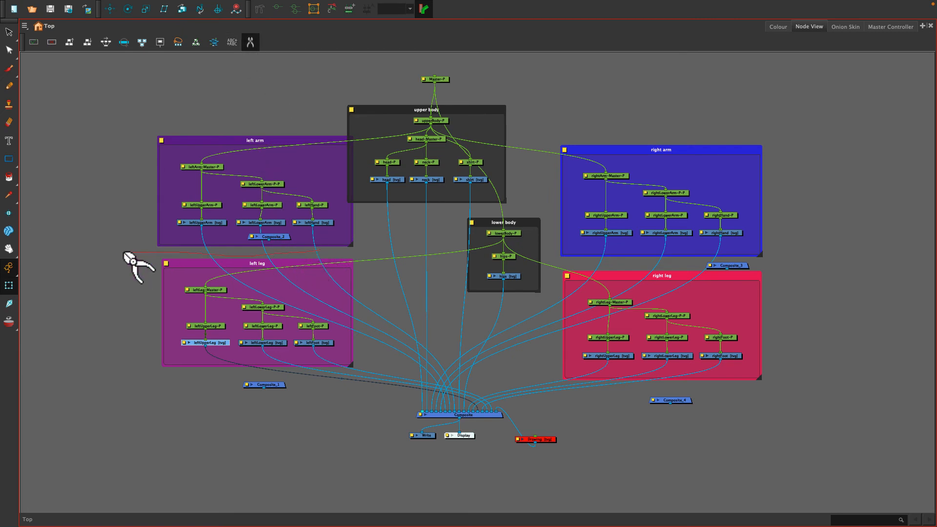
mouse_move(222, 325)
mouse_down()
mouse_move(345, 397)
mouse_move(351, 444)
mouse_up()
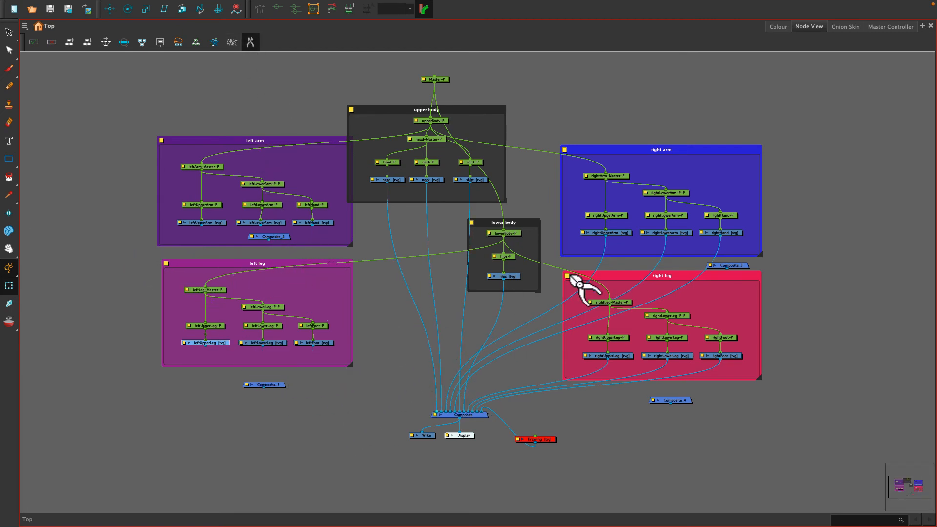
drag(591, 271, 713, 279)
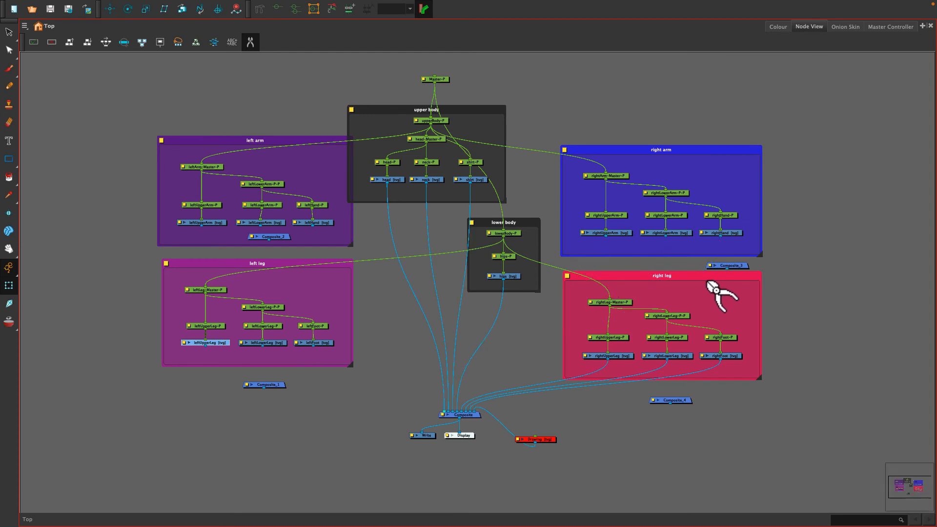
drag(537, 378, 604, 444)
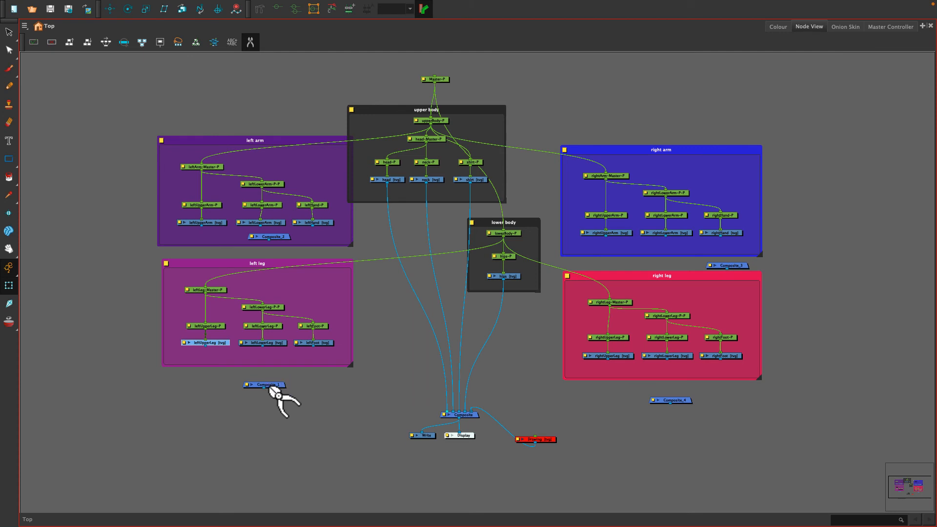
click(250, 42)
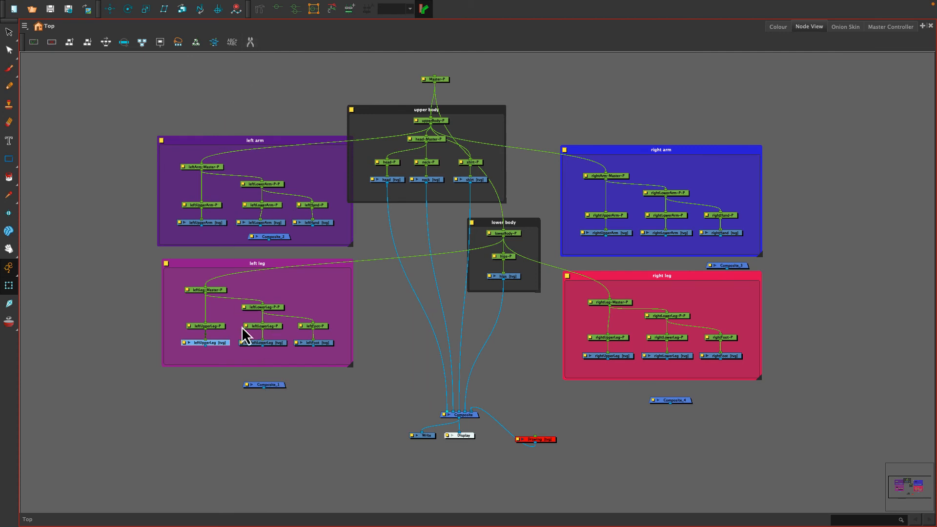
Extend the left leg backdrop downward and centre its composite inside it beneath the drawings.
drag(277, 388, 274, 361)
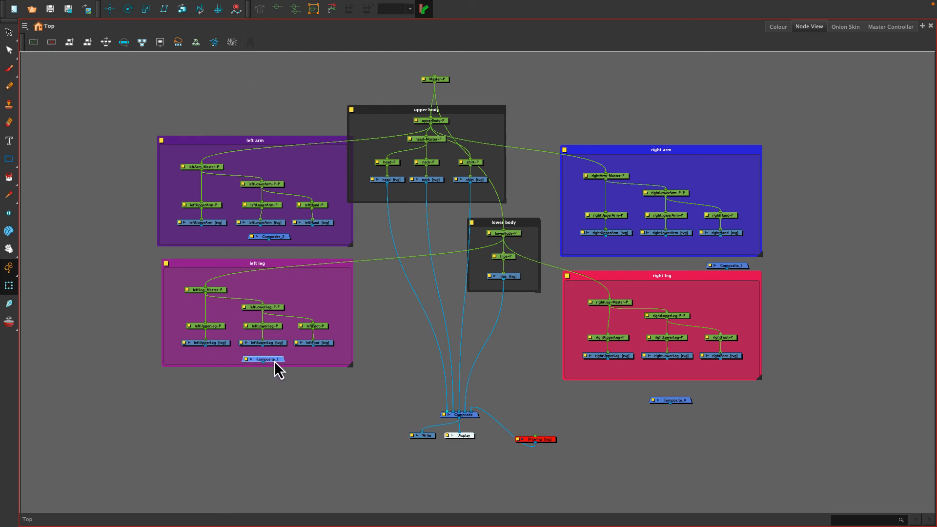
drag(351, 366, 350, 382)
drag(269, 362, 266, 366)
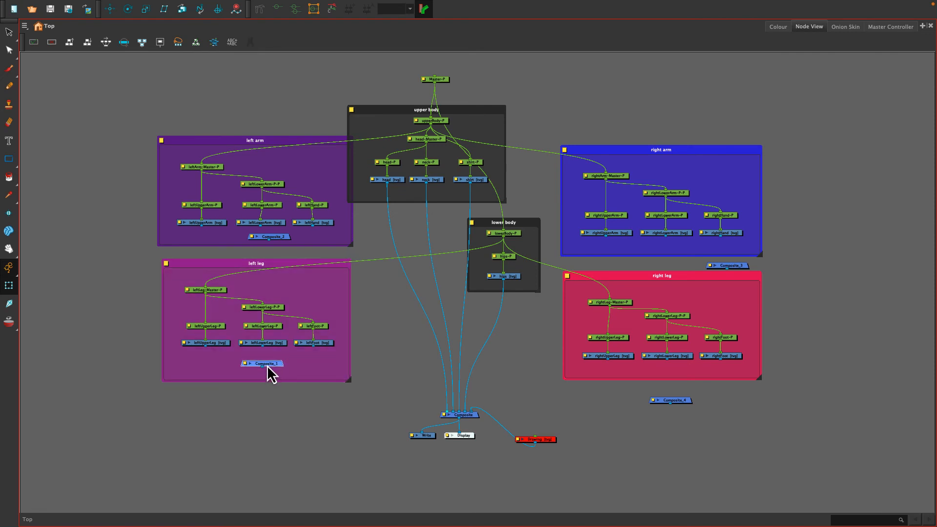
Connect the leftFoot, leftLowerLeg and leftUpperLeg drawings to Composite_1 and its output to the main Composite.
drag(313, 345, 264, 360)
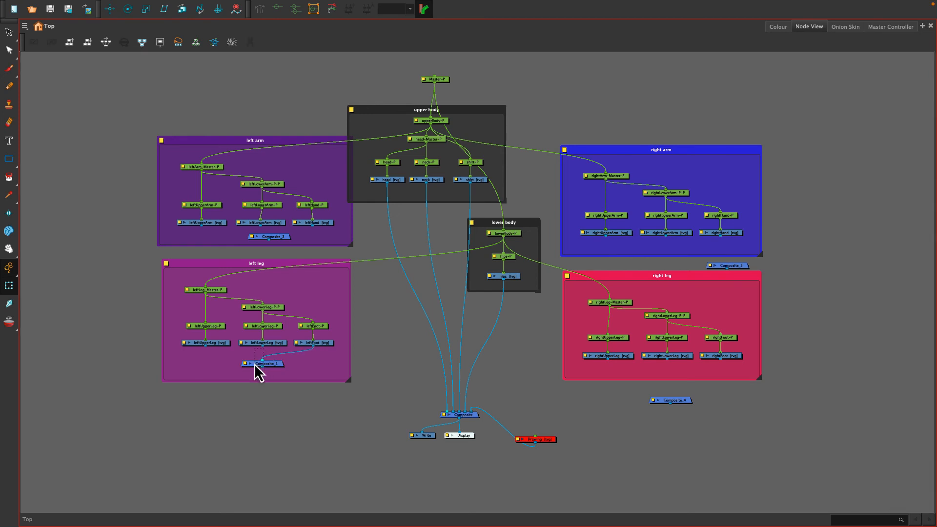
drag(263, 346, 252, 356)
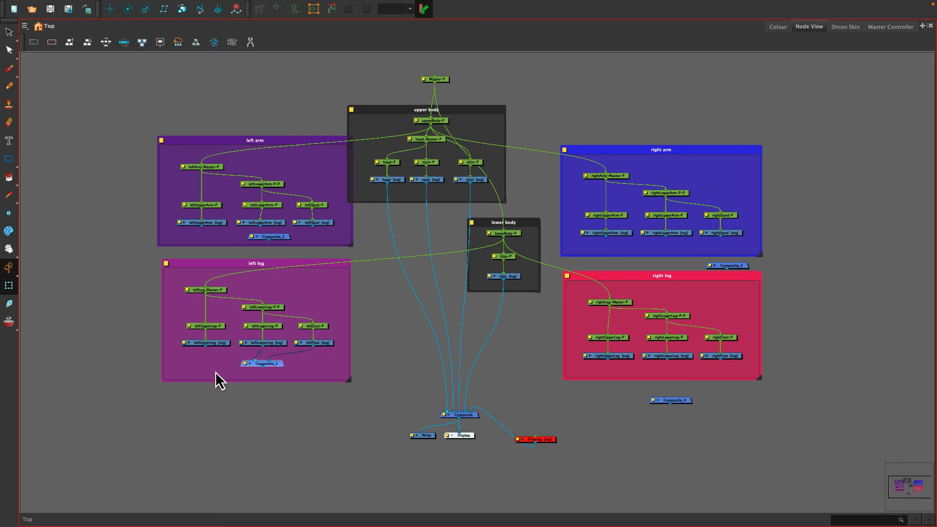
scroll(221, 366, up, 3)
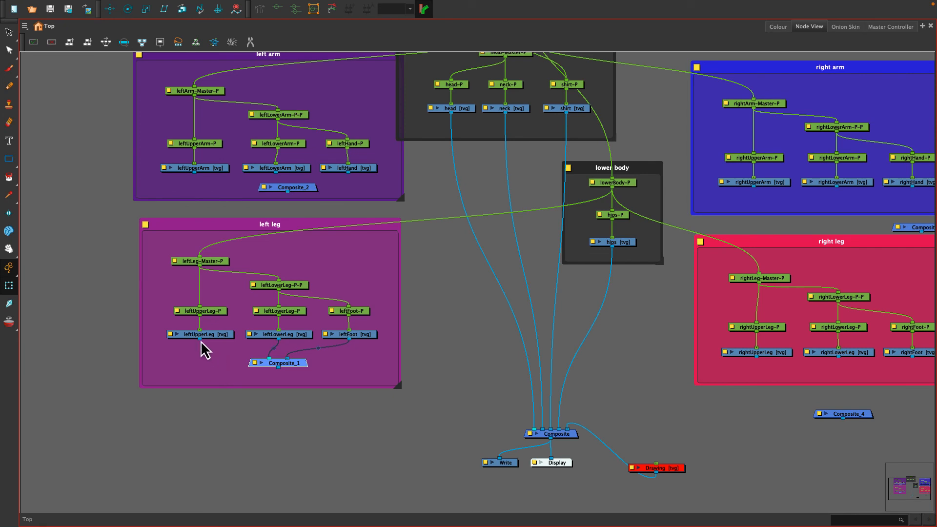
drag(200, 340, 262, 363)
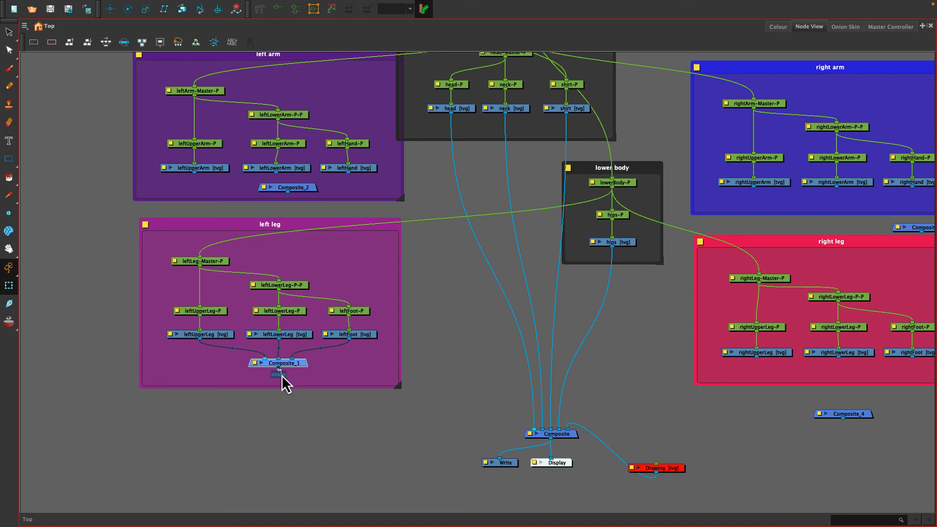
drag(281, 376, 564, 430)
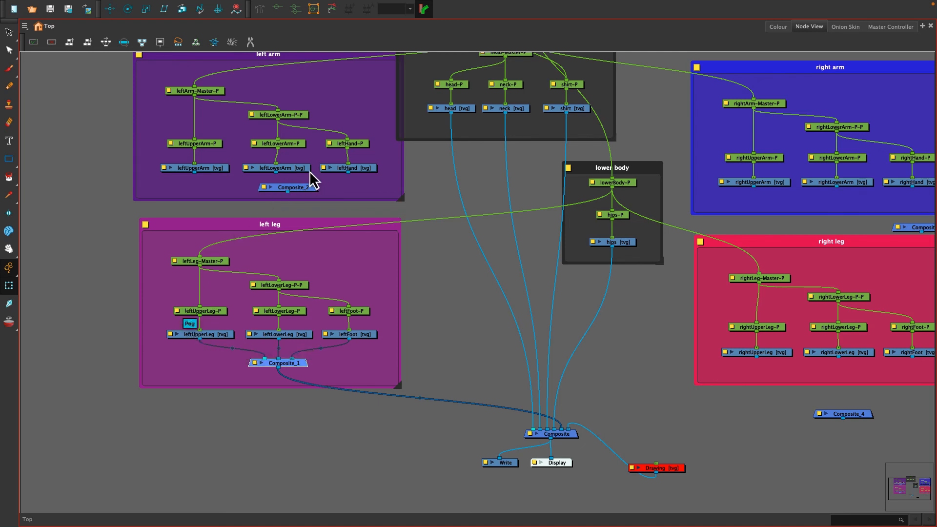
Extend the left arm backdrop, centre Composite_2 inside it, and route the three left arm drawings through it to the main Composite.
drag(399, 199, 395, 211)
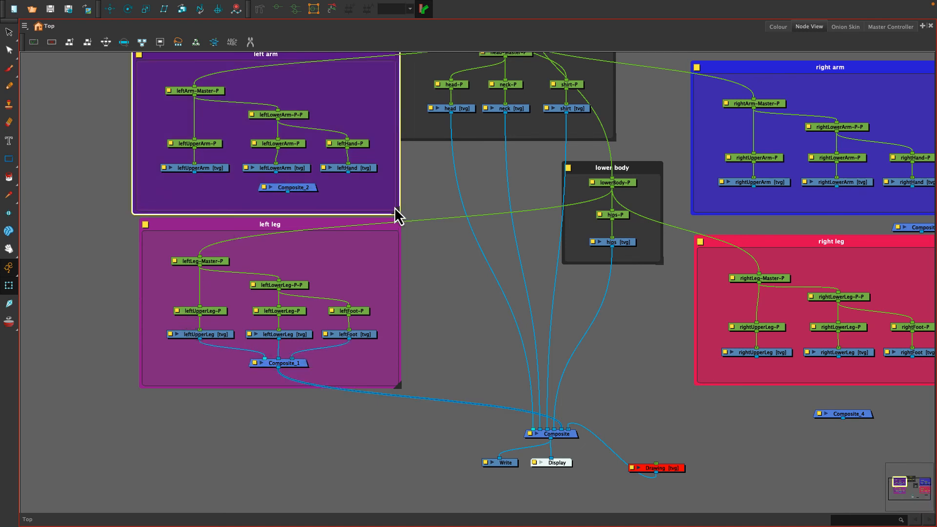
drag(295, 189, 287, 198)
drag(348, 172, 270, 193)
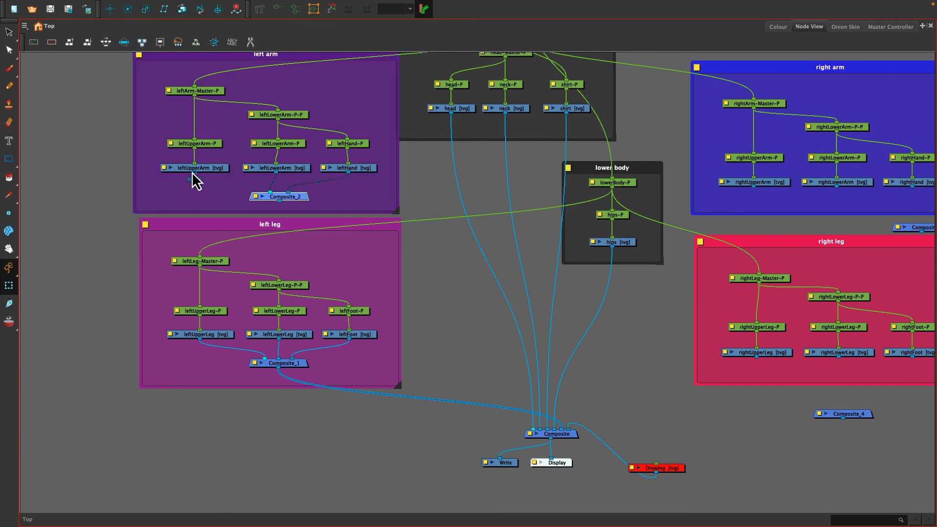
drag(194, 172, 531, 430)
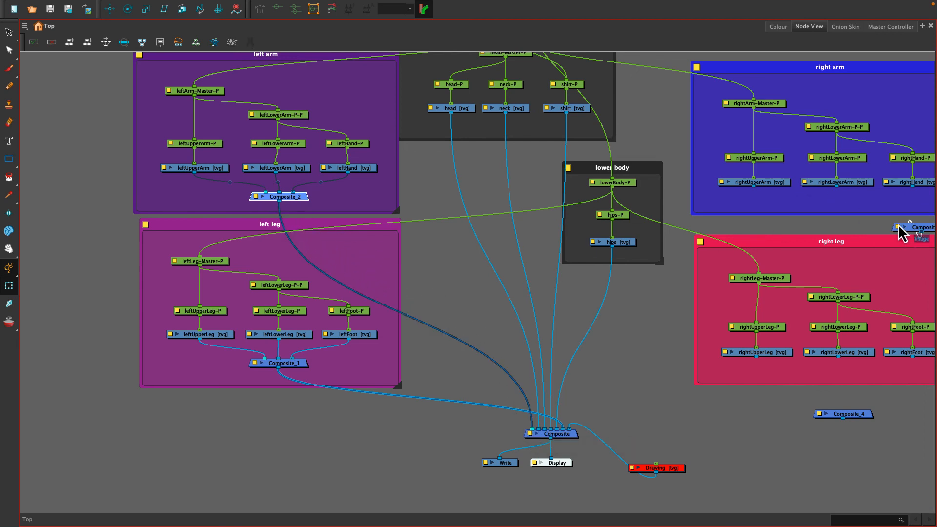
Move Composite_3 into the right arm backdrop and connect the three right arm drawings to it, removing the stray cable to Composite_4.
drag(911, 228, 829, 207)
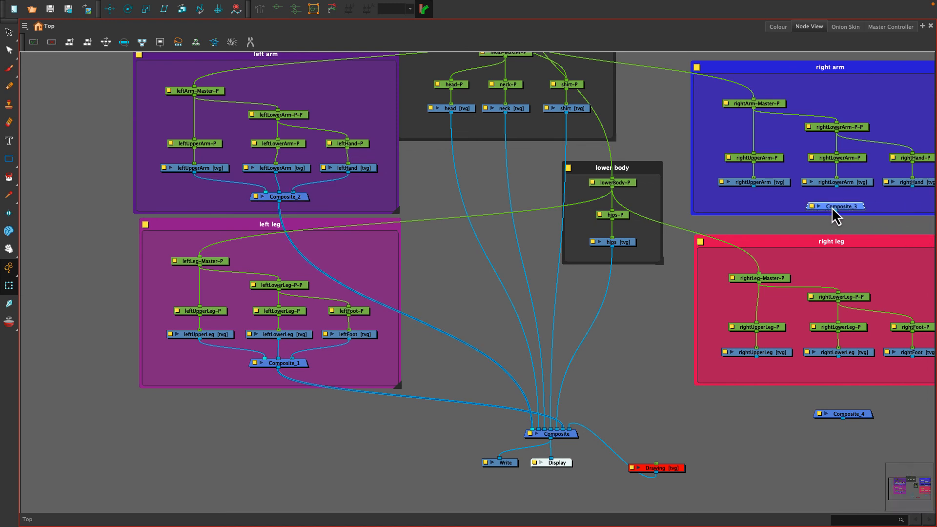
drag(753, 186, 843, 204)
drag(912, 187, 841, 422)
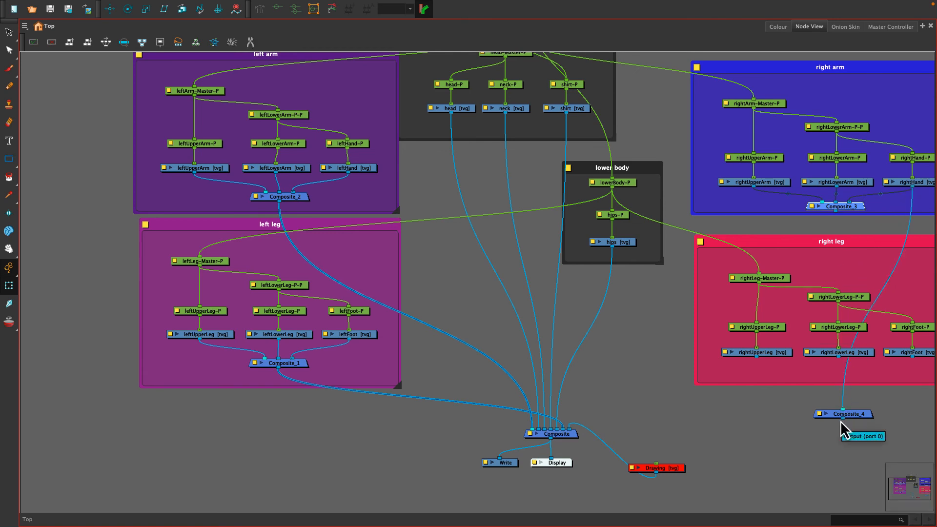
drag(841, 409, 829, 399)
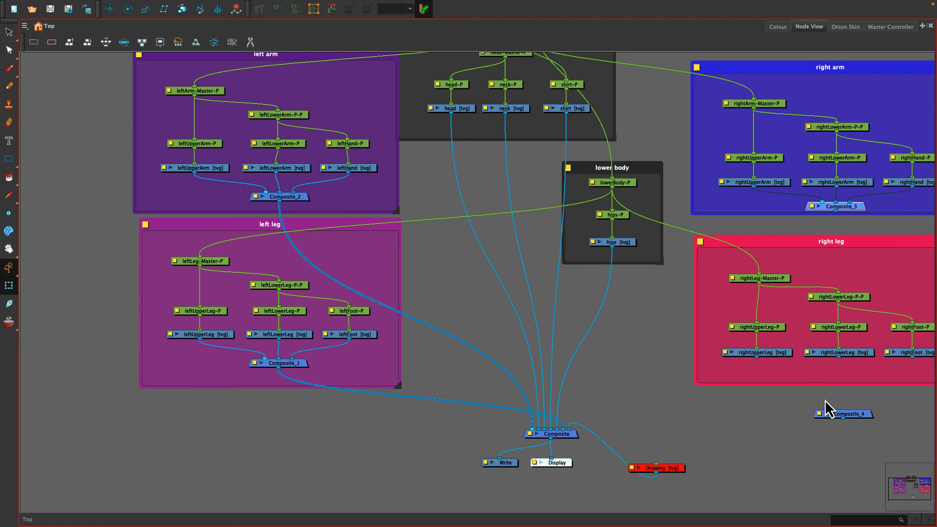
Extend the right arm and right leg backdrops downward and place Composite_4 inside the right leg backdrop beneath its drawings.
drag(689, 260, 625, 268)
drag(903, 222, 900, 235)
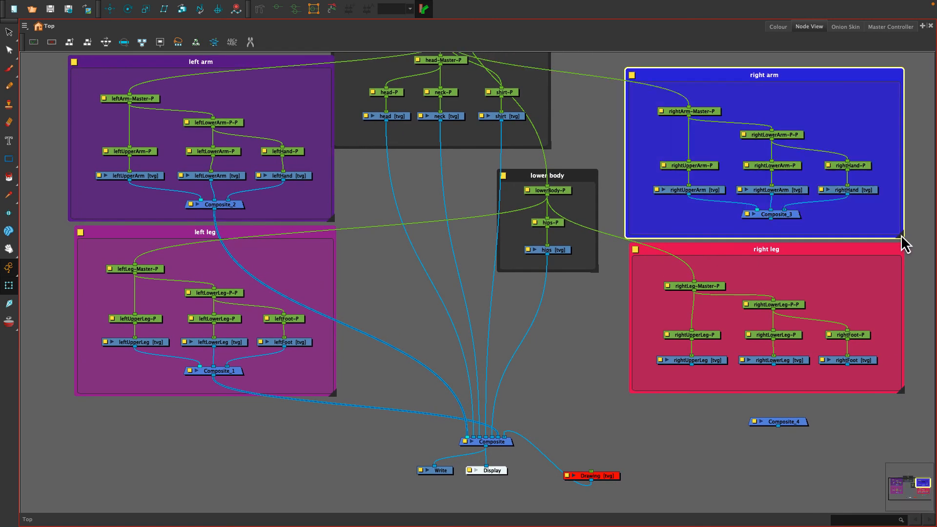
drag(901, 392, 899, 402)
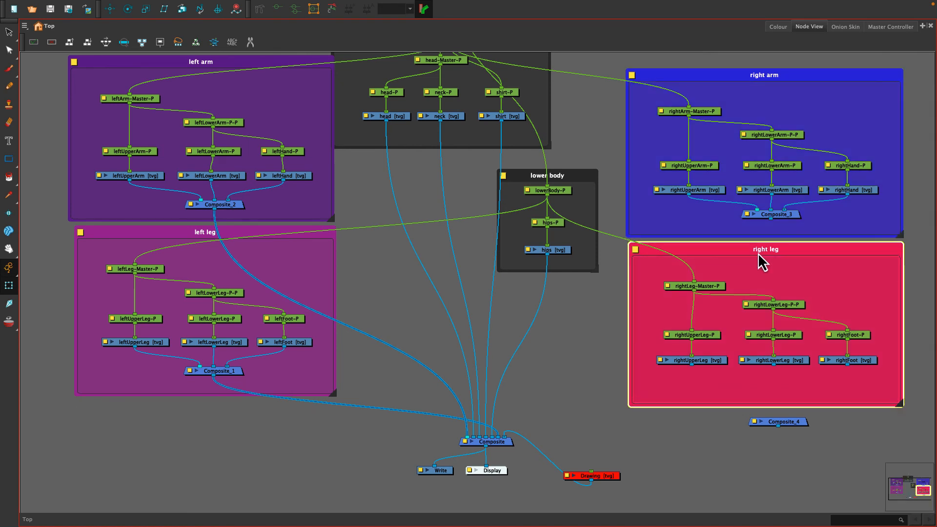
drag(757, 252, 759, 261)
drag(786, 429, 779, 393)
drag(760, 259, 762, 288)
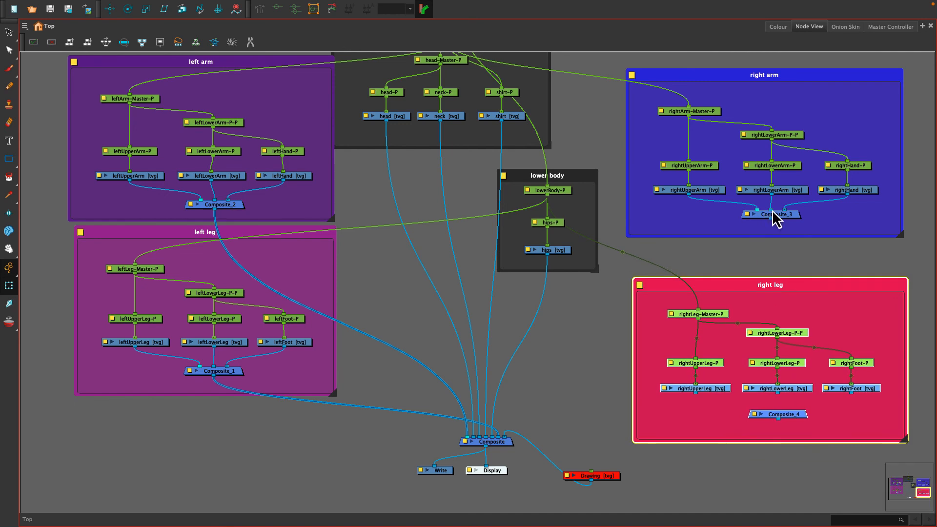
Connect Composite_3 to the main Composite and route the three right leg drawings through Composite_4 into the main Composite.
drag(769, 223, 473, 439)
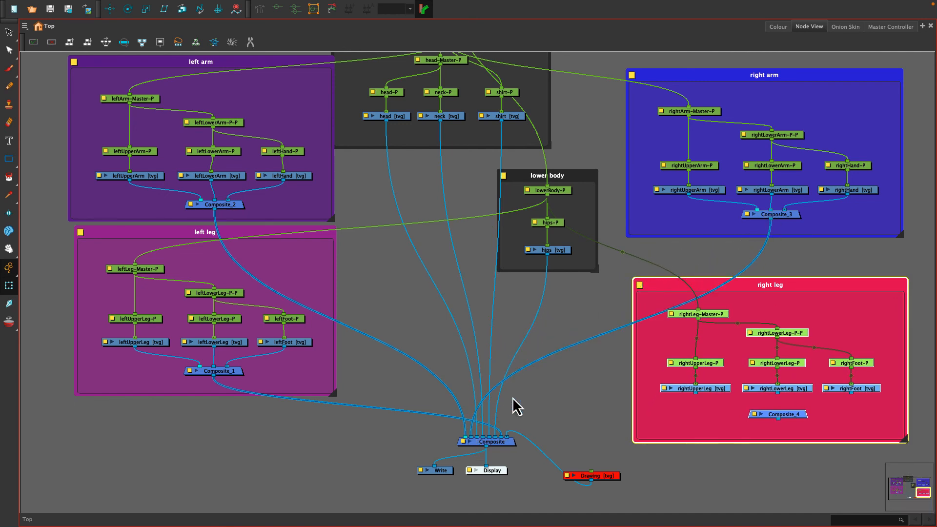
drag(695, 392, 786, 411)
drag(853, 392, 505, 436)
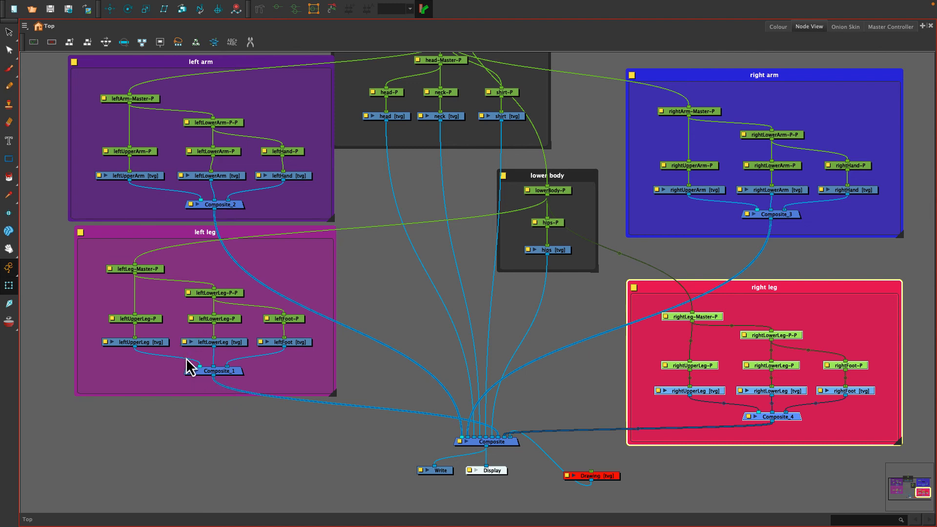
click(300, 438)
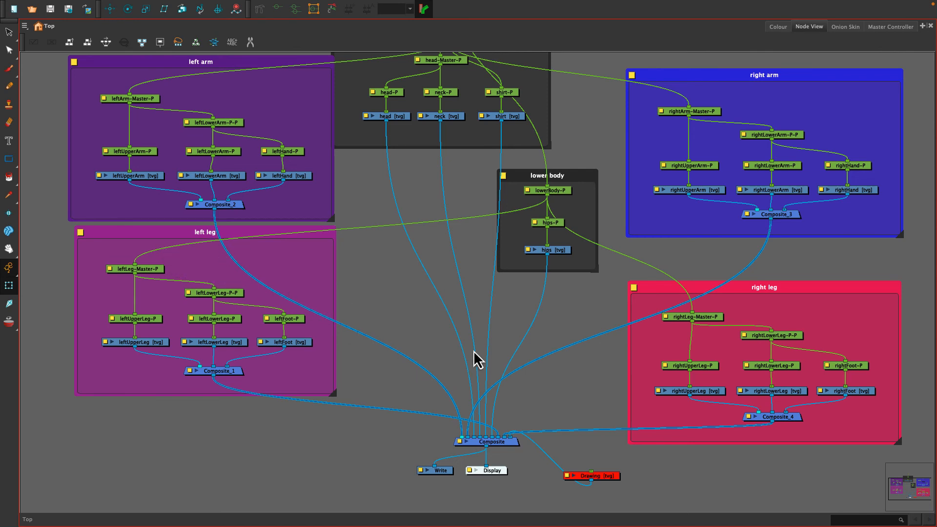
Space out the left arm, left leg and right leg backdrops, and lower the main Composite, Write and Display nodes with Drawing beside them.
click(150, 269)
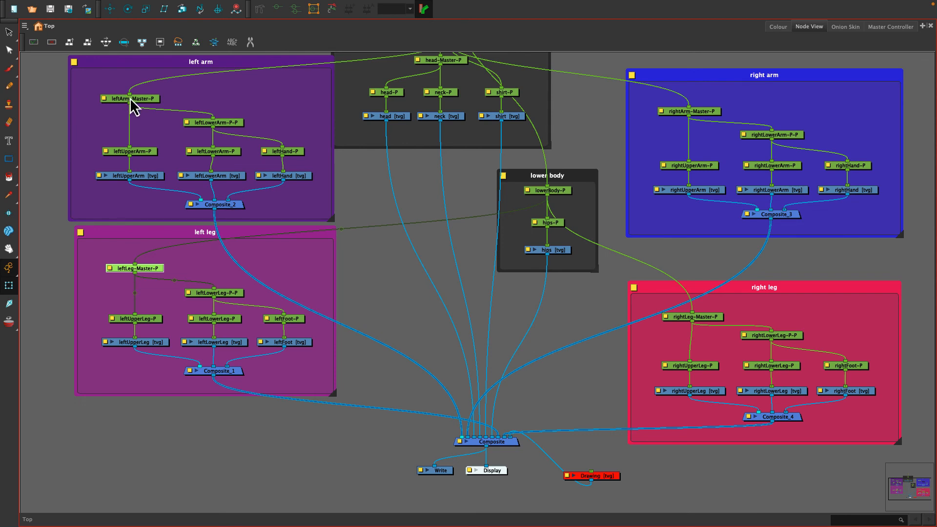
drag(130, 180, 131, 215)
drag(159, 234, 154, 255)
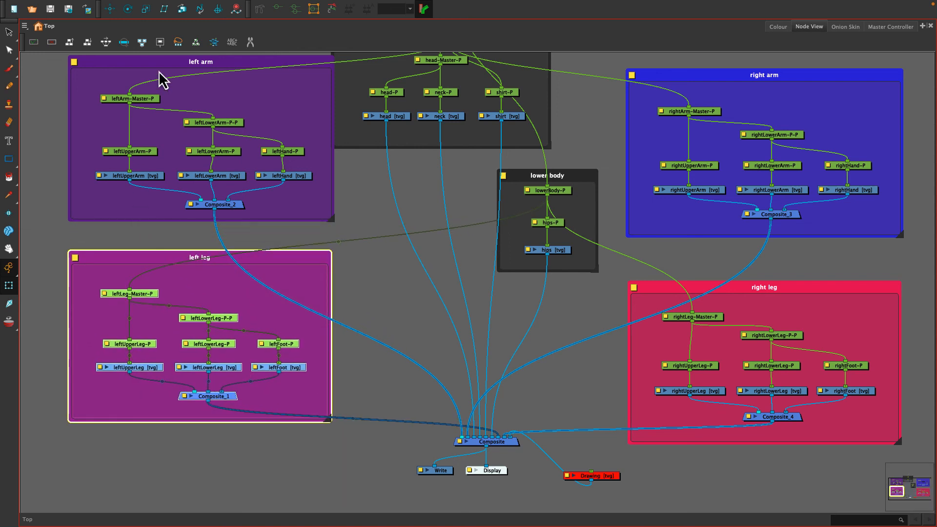
drag(159, 71, 133, 73)
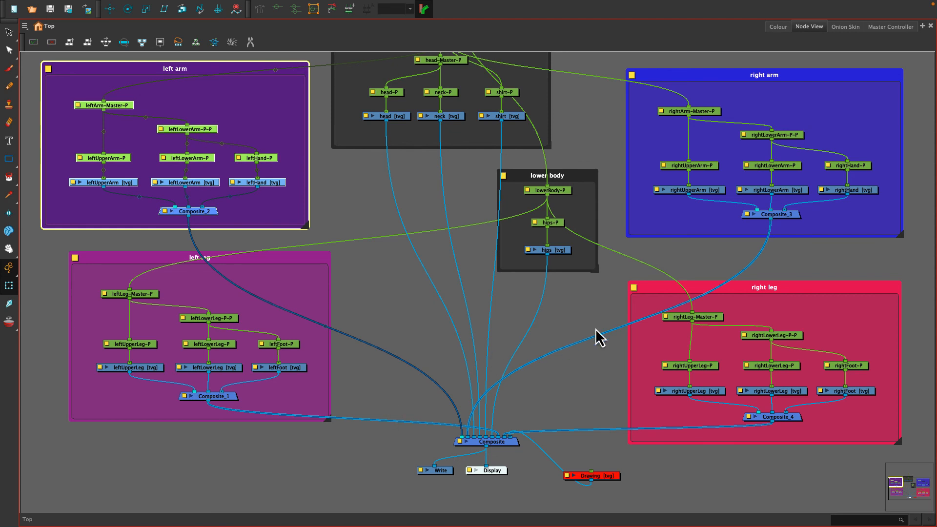
drag(764, 287, 764, 257)
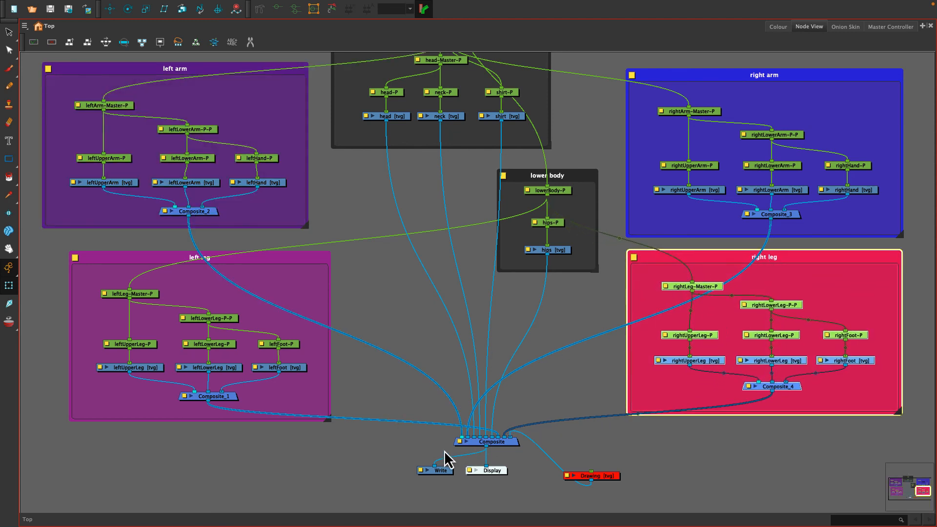
drag(423, 448, 472, 461)
drag(614, 476, 613, 452)
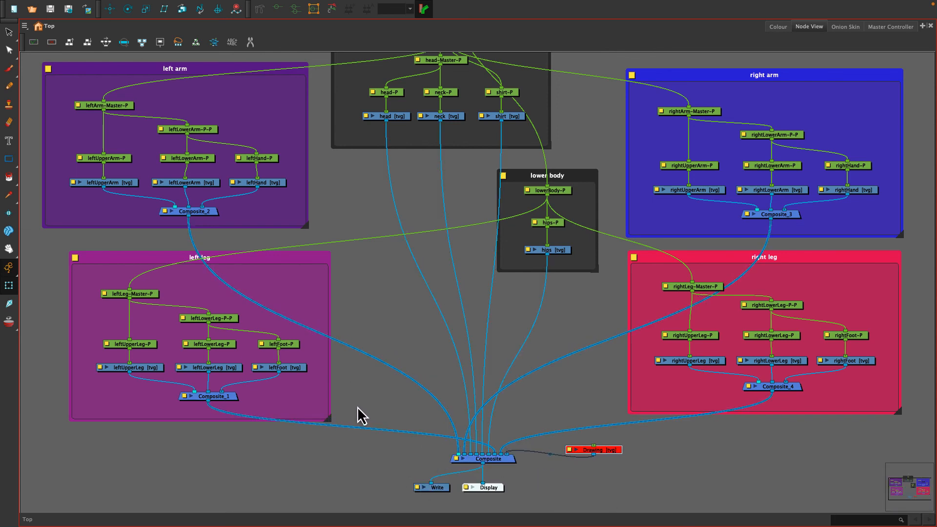
Move the lower body backdrop between the leg backdrops and place Master-P above the upper body backdrop.
drag(561, 178, 521, 263)
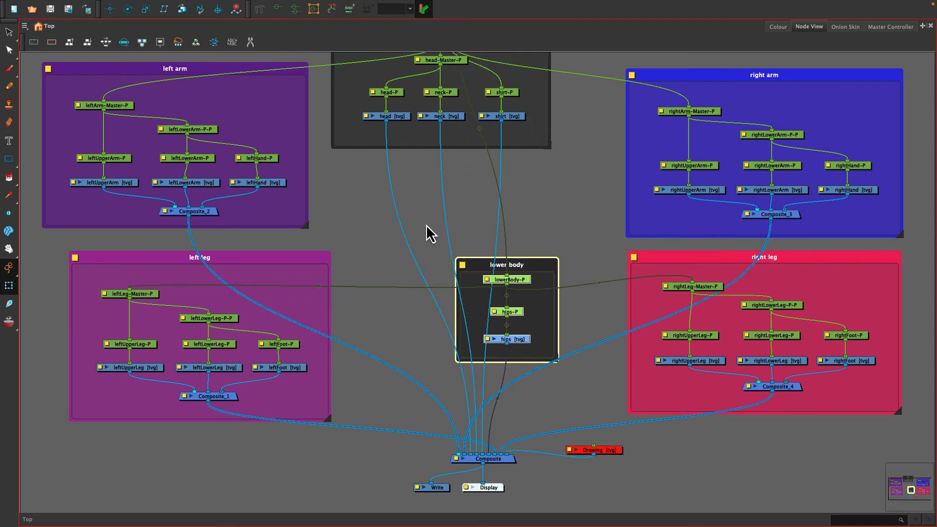
drag(406, 224, 409, 274)
drag(483, 68, 500, 142)
scroll(349, 184, up, 3)
drag(470, 103, 500, 129)
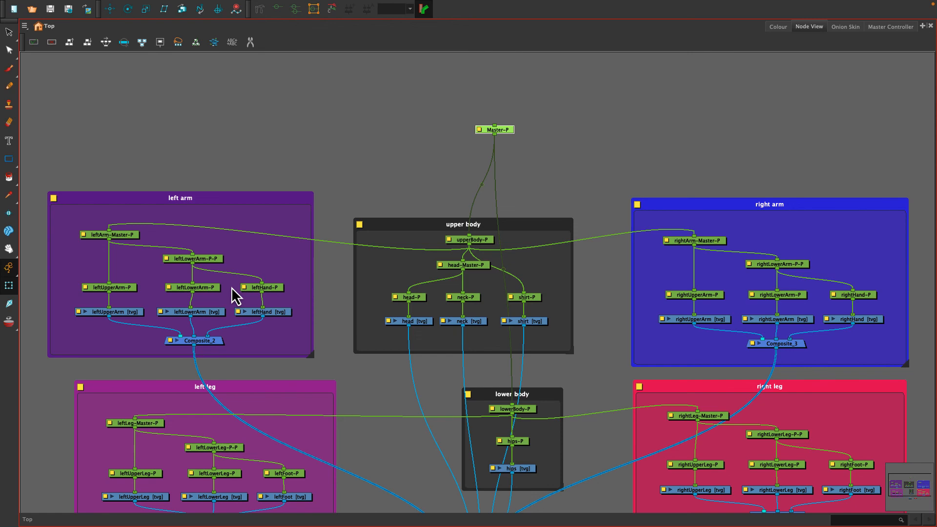
Restore the full workspace, collapse the Master-P layer in the timeline, and keyframe the whole rig at frames 1 and 21.
key(super+f)
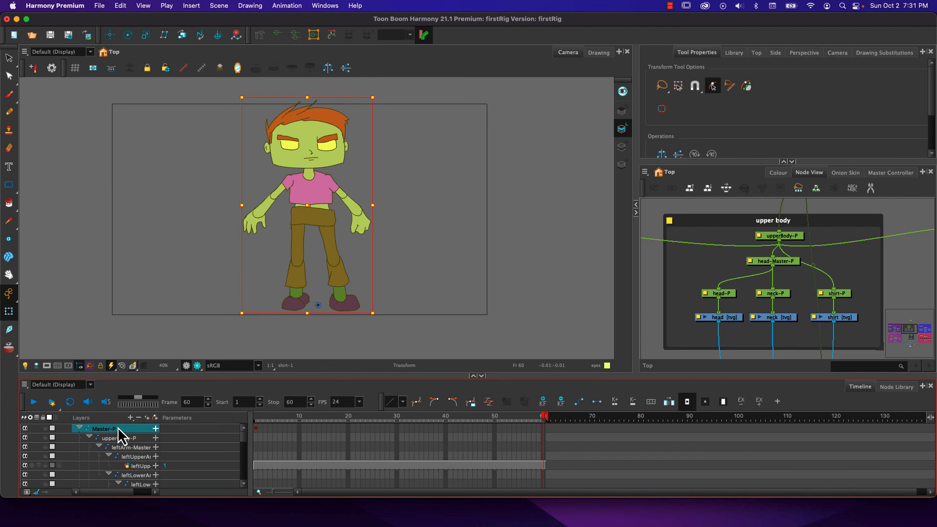
click(255, 428)
click(560, 401)
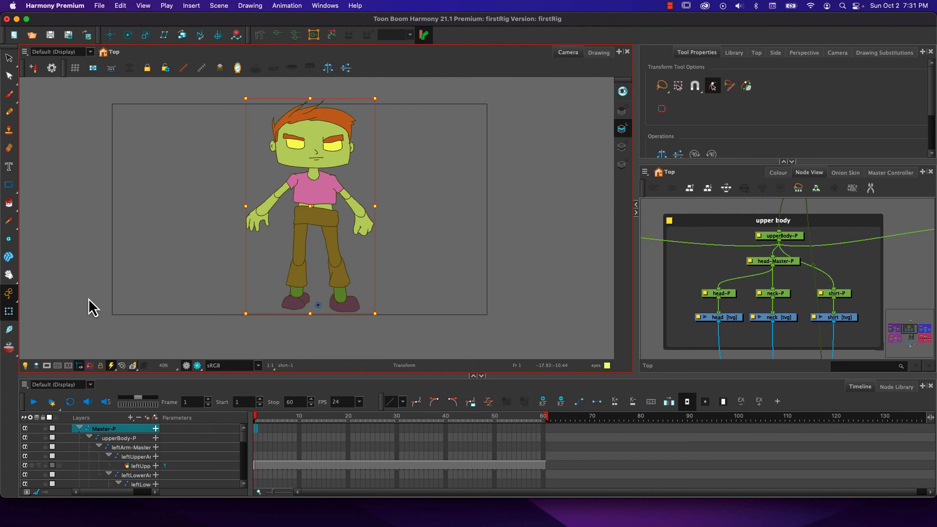
click(78, 429)
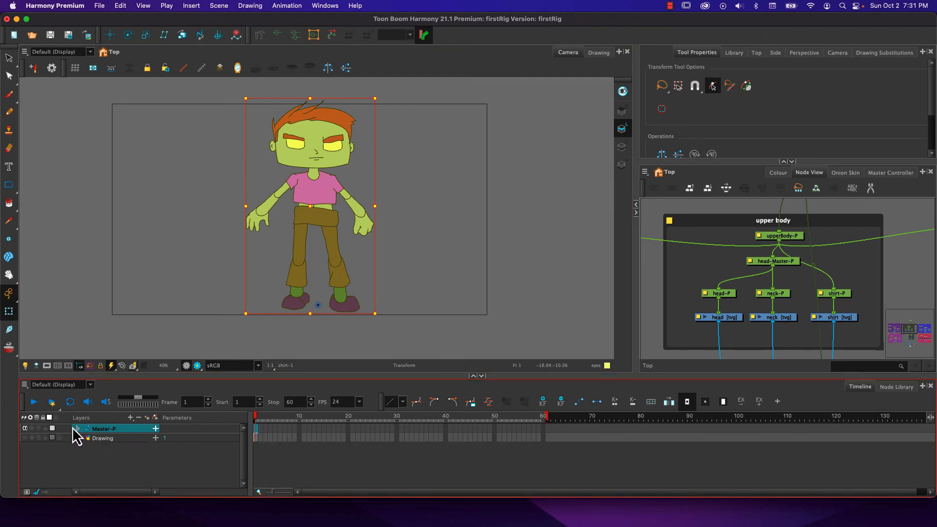
click(256, 429)
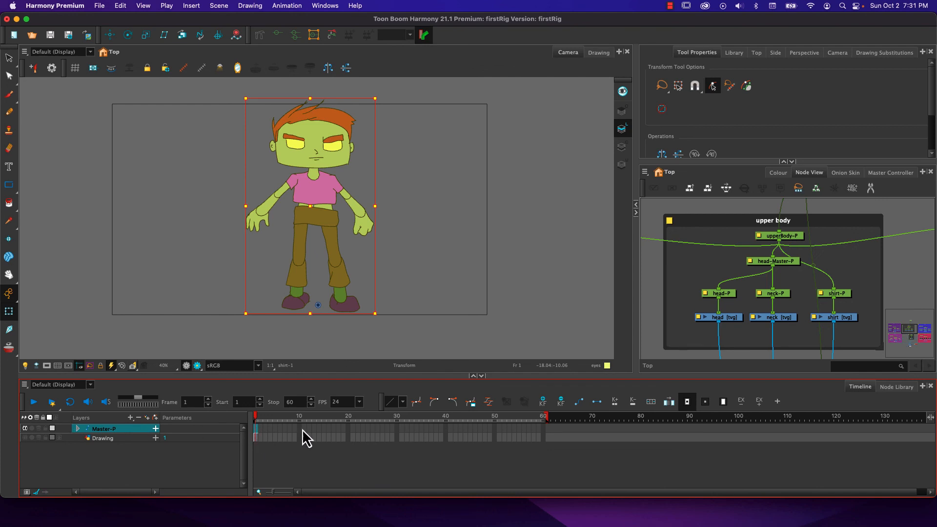
click(543, 401)
click(298, 415)
click(348, 416)
click(350, 415)
At frame 39, select the upperBody-P peg from the shirt and lean the upper body slightly counterclockwise.
click(440, 429)
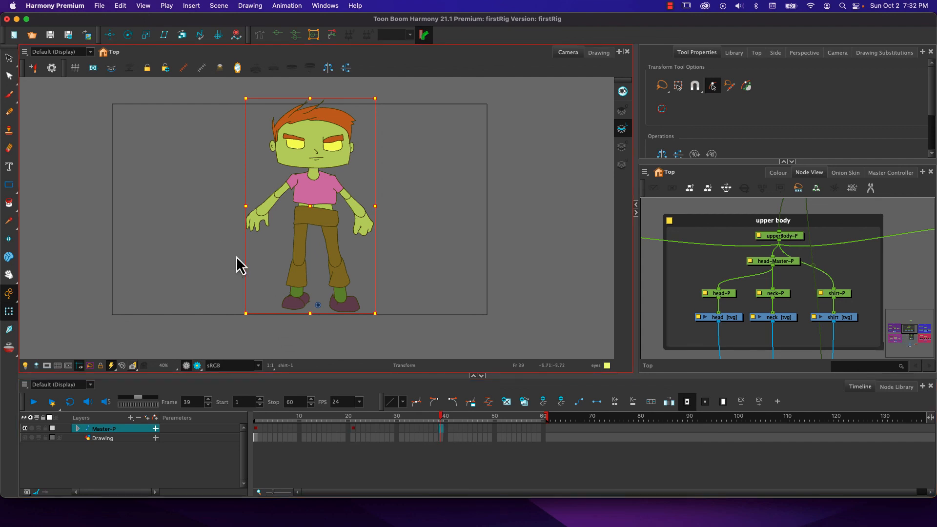
click(195, 147)
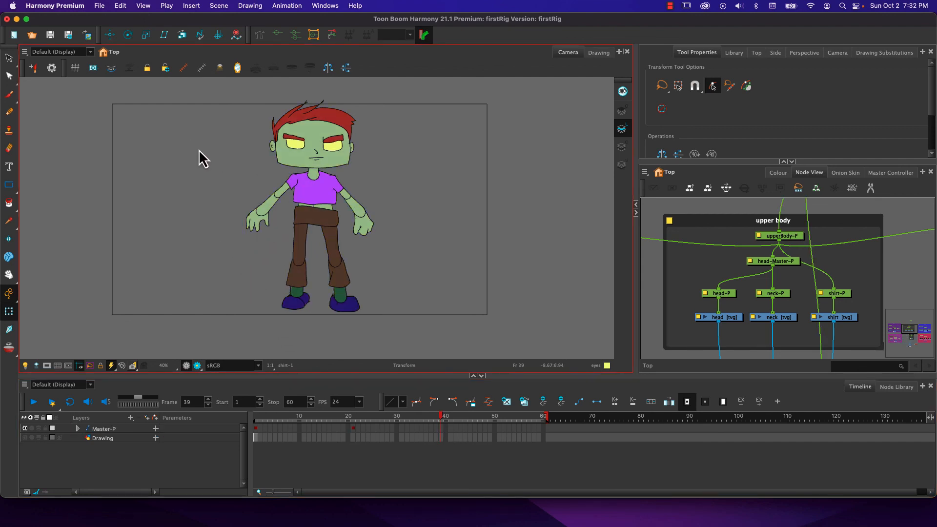
click(320, 193)
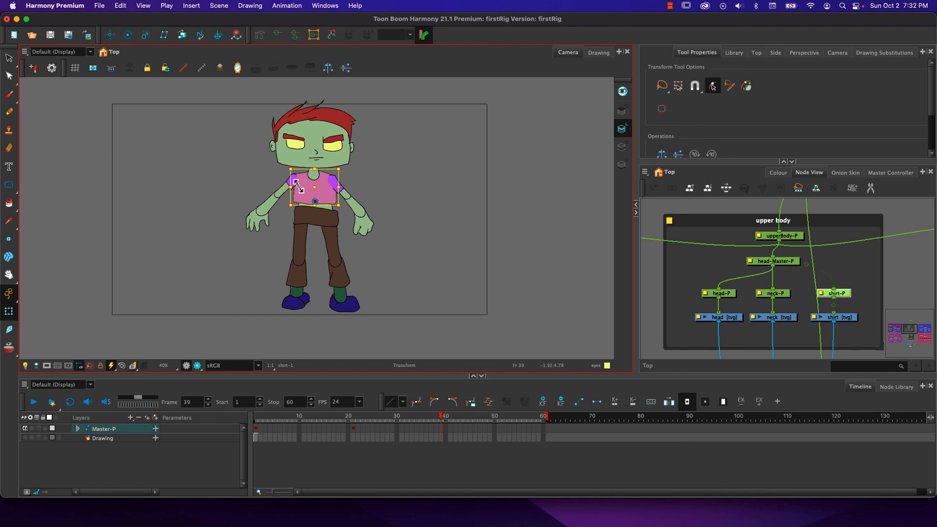
key(b)
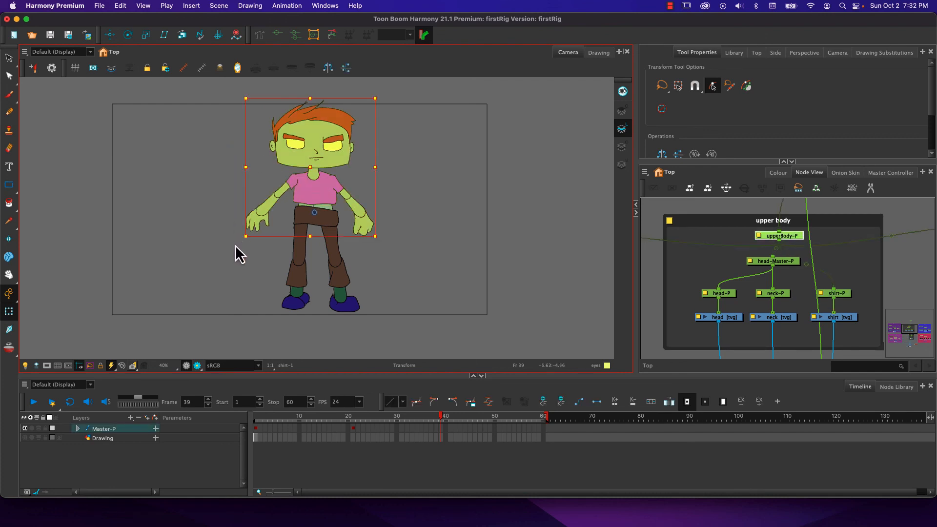
drag(236, 240, 264, 305)
Pose both legs at frame 39 by rotating each upper leg, lower leg and foot into a bent stance.
click(301, 255)
click(287, 276)
click(290, 303)
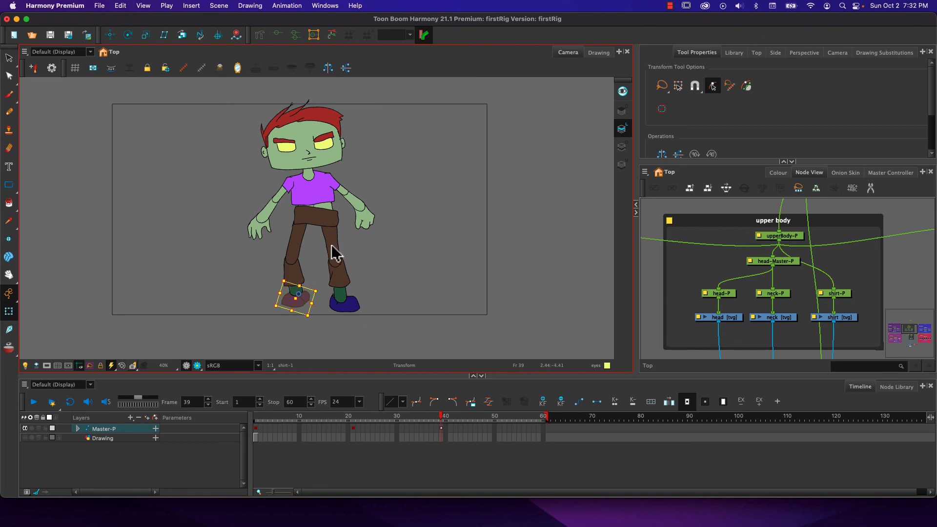
click(331, 250)
mouse_move(318, 320)
mouse_down()
mouse_move(286, 314)
mouse_move(302, 318)
mouse_move(295, 324)
mouse_move(326, 324)
mouse_move(310, 319)
mouse_up()
click(324, 272)
click(340, 304)
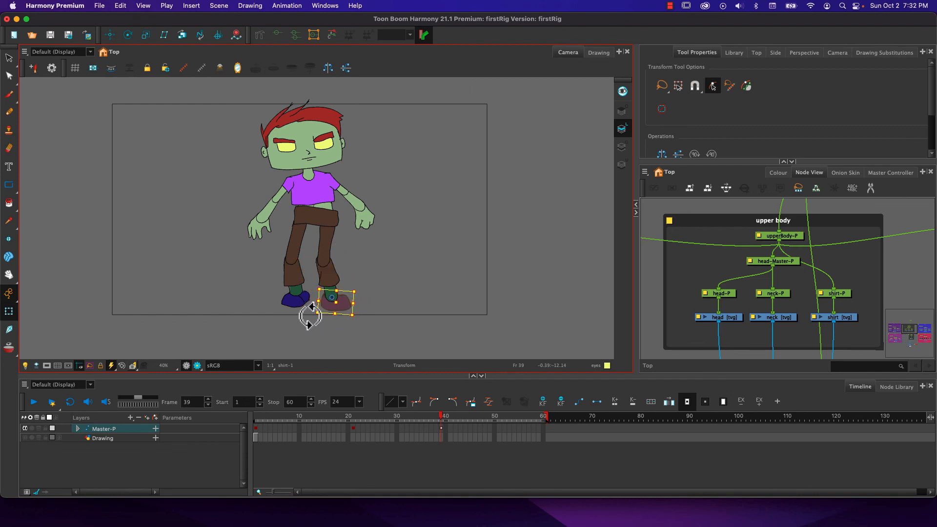
Tilt the hips slightly counterclockwise and keyframe the Master-P layer at frame 39.
click(302, 220)
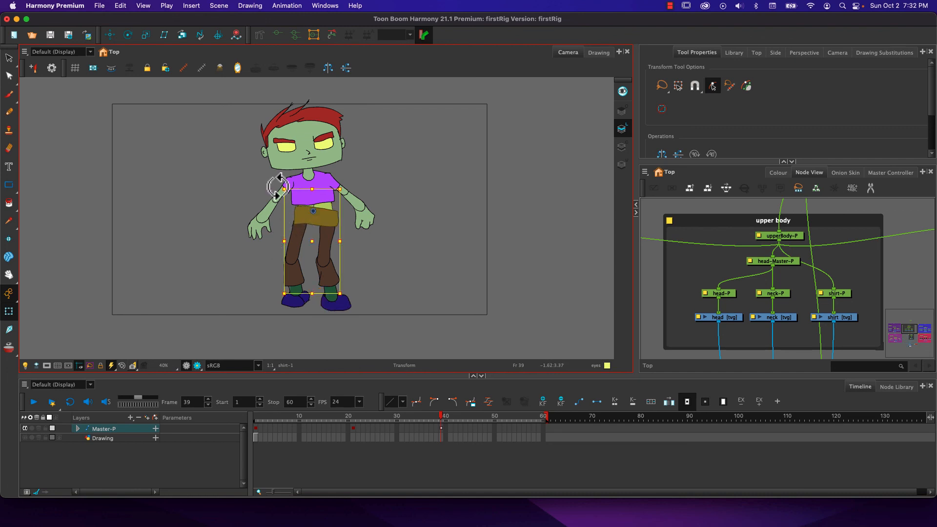
drag(277, 192, 296, 218)
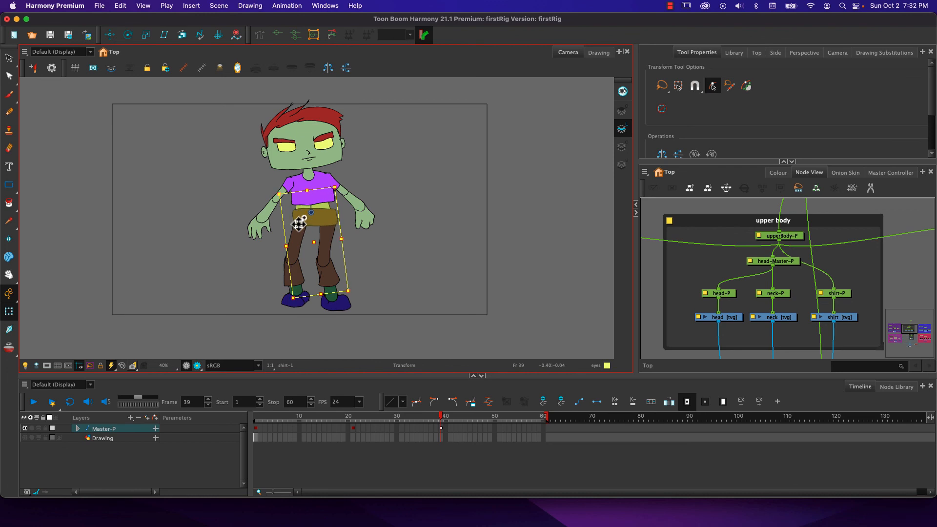
click(441, 429)
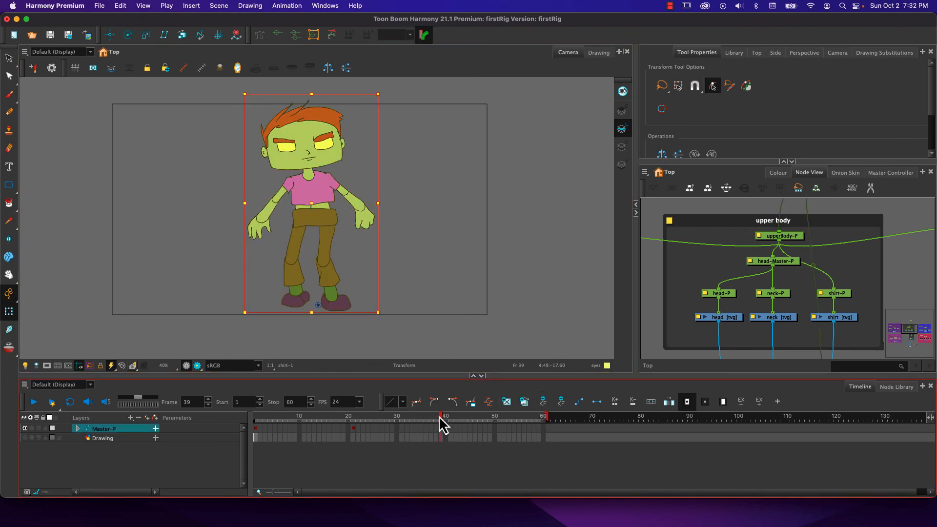
mouse_move(440, 414)
mouse_down()
mouse_move(420, 417)
mouse_move(443, 414)
mouse_up()
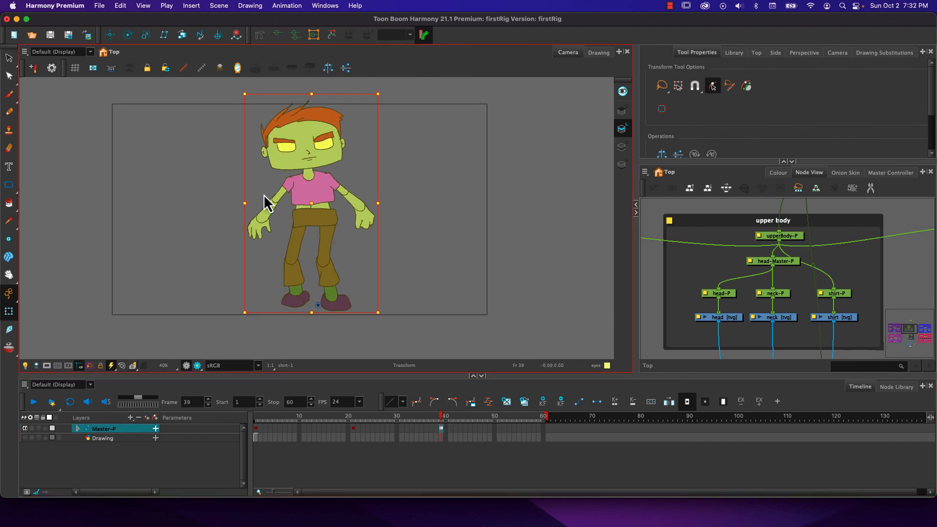
Lower both arms towards the body at frame 39 and bend the right forearm inward across the hip.
click(279, 197)
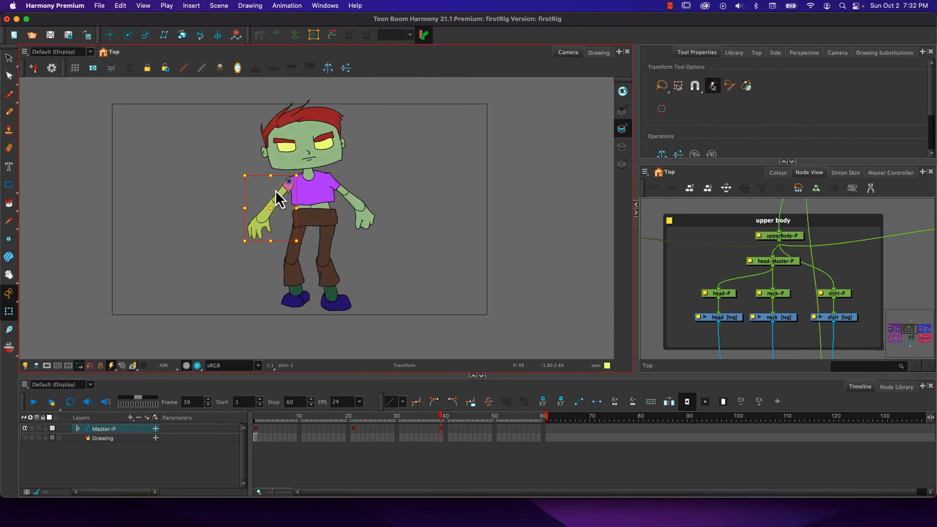
drag(239, 248, 266, 277)
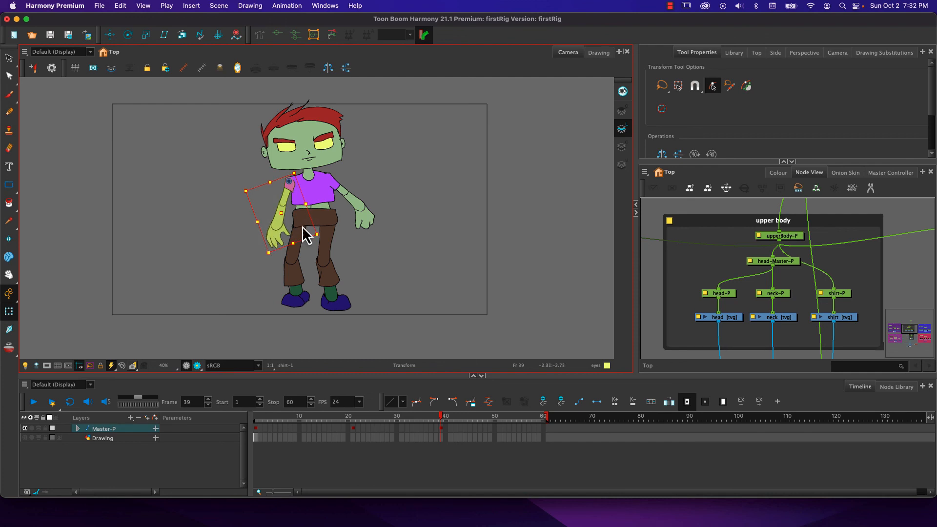
click(335, 187)
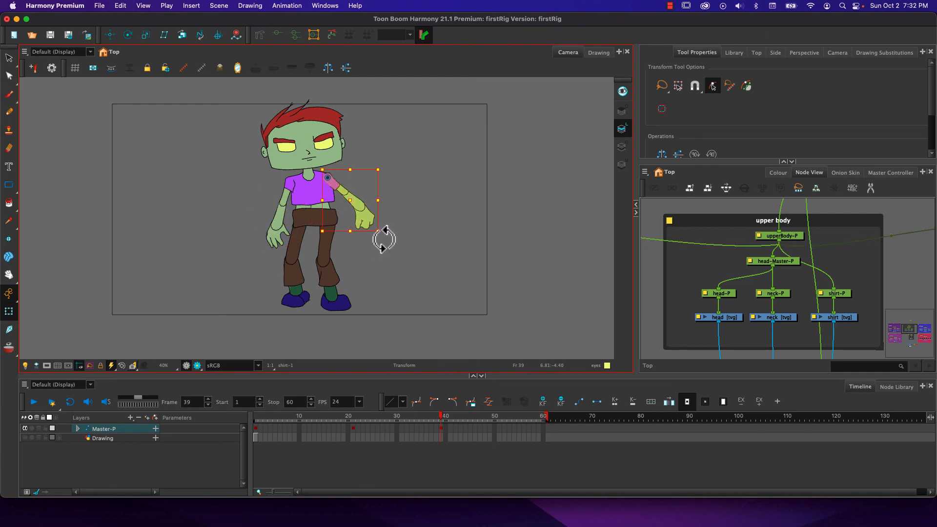
drag(383, 236, 364, 255)
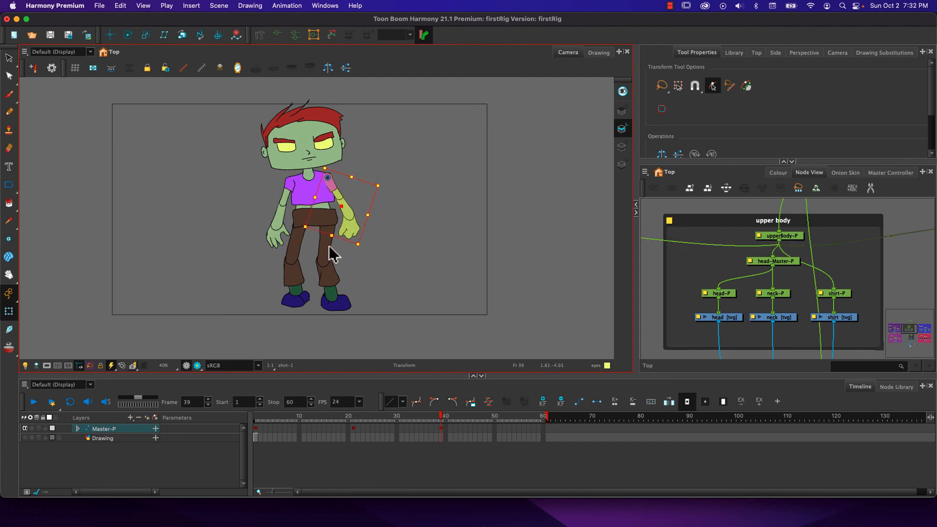
click(348, 217)
drag(324, 261, 303, 256)
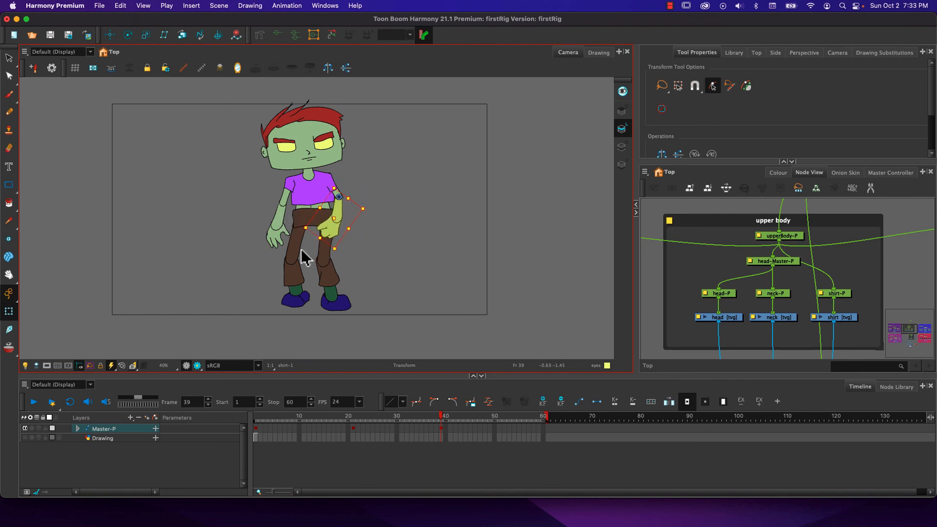
Rotate the head slightly clockwise at frame 39 to make it more upright on the leaning body.
drag(442, 416, 439, 416)
click(292, 146)
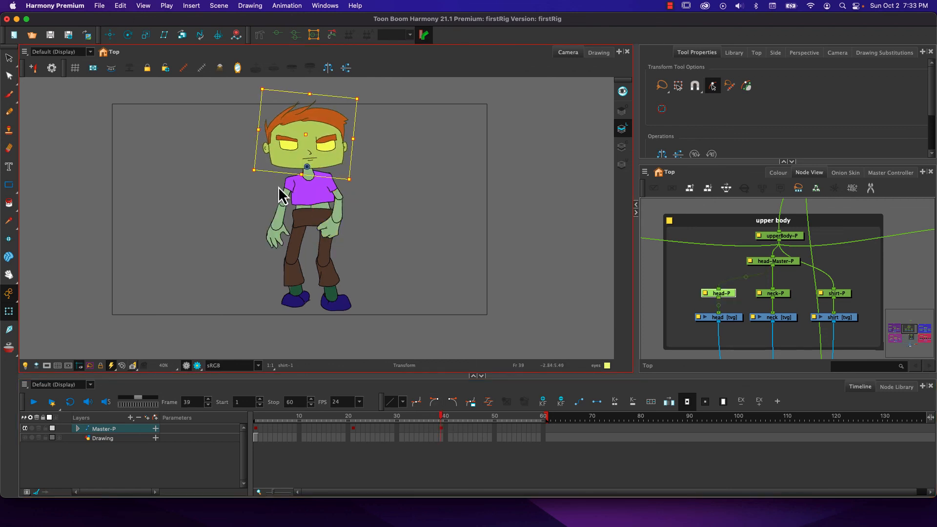
drag(439, 415, 441, 415)
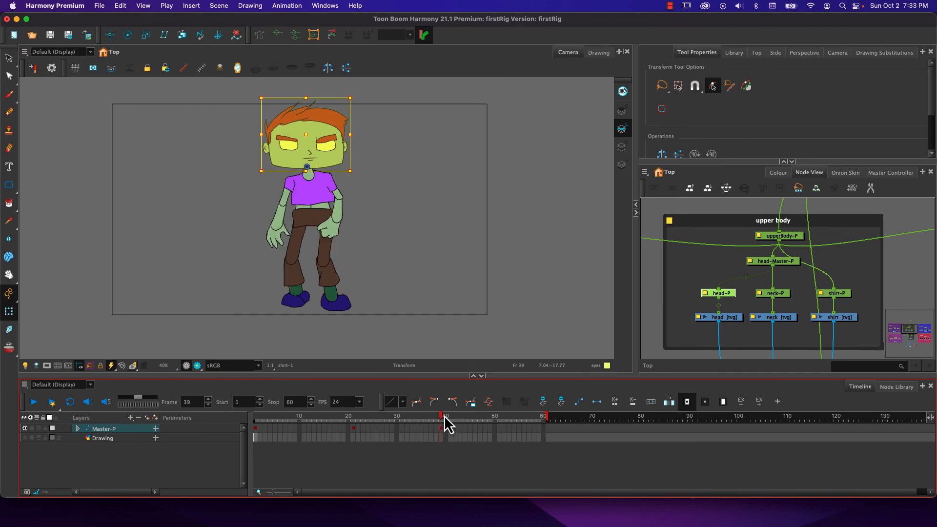
drag(253, 173, 273, 164)
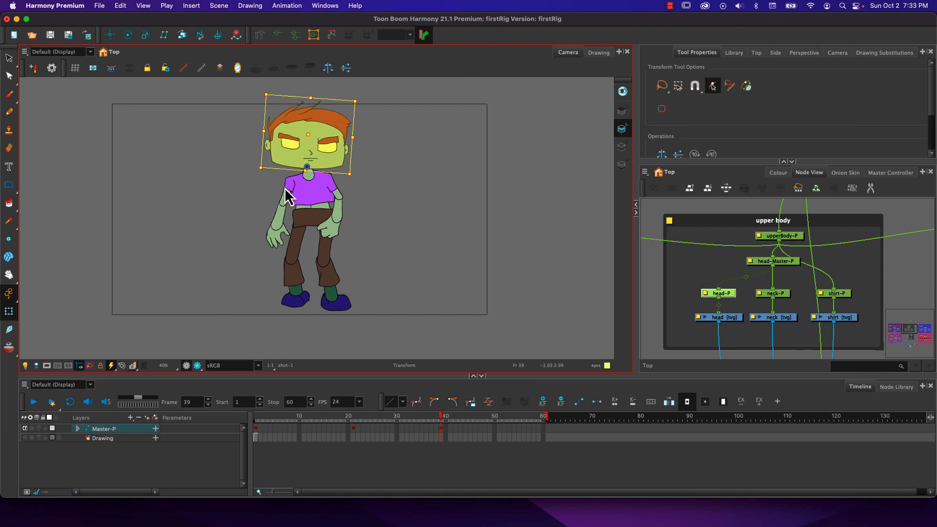
Set Master-P's keyframe at frame 21 to a motion keyframe and scrub from frame 22 to 39 to check the interpolated movement.
mouse_move(441, 416)
mouse_down()
mouse_move(432, 415)
mouse_move(441, 414)
mouse_up()
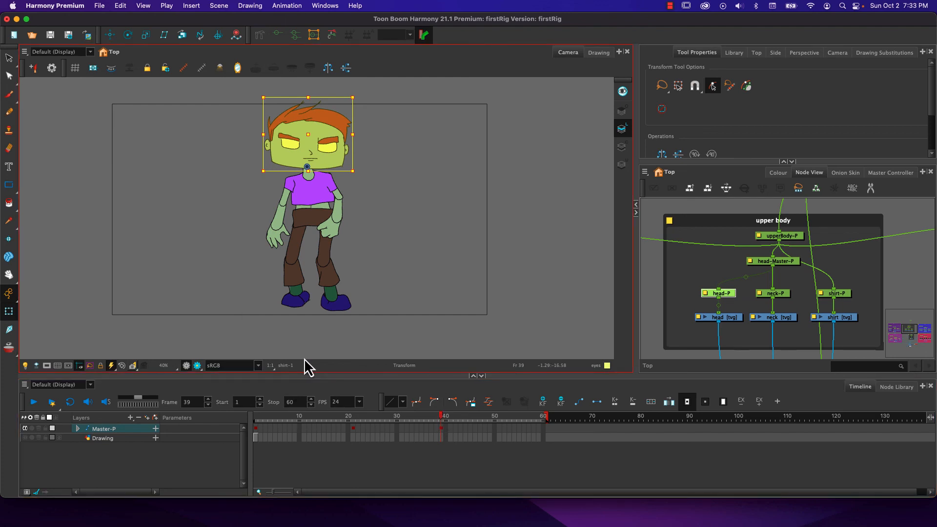
mouse_move(440, 419)
mouse_down()
mouse_move(435, 426)
mouse_move(397, 426)
mouse_move(441, 423)
mouse_move(405, 412)
mouse_move(381, 419)
mouse_move(442, 424)
mouse_up()
click(446, 422)
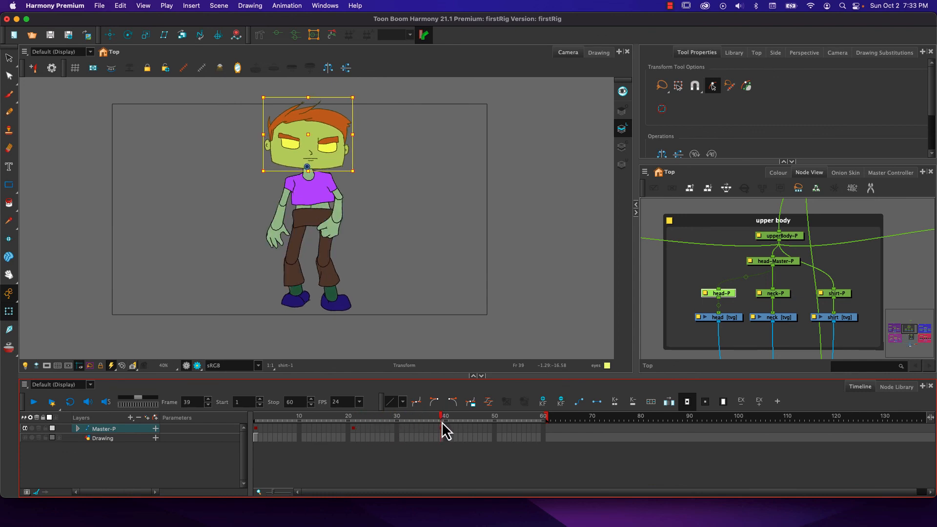
click(435, 418)
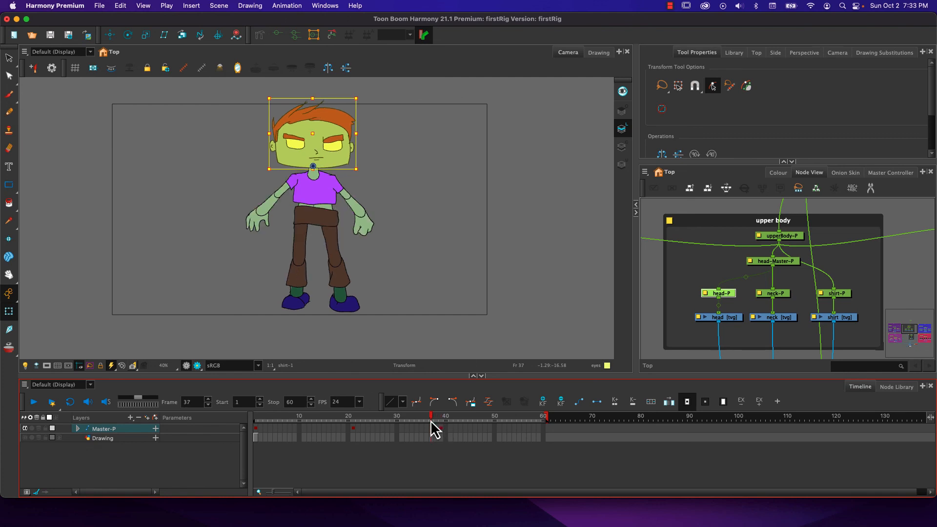
click(353, 429)
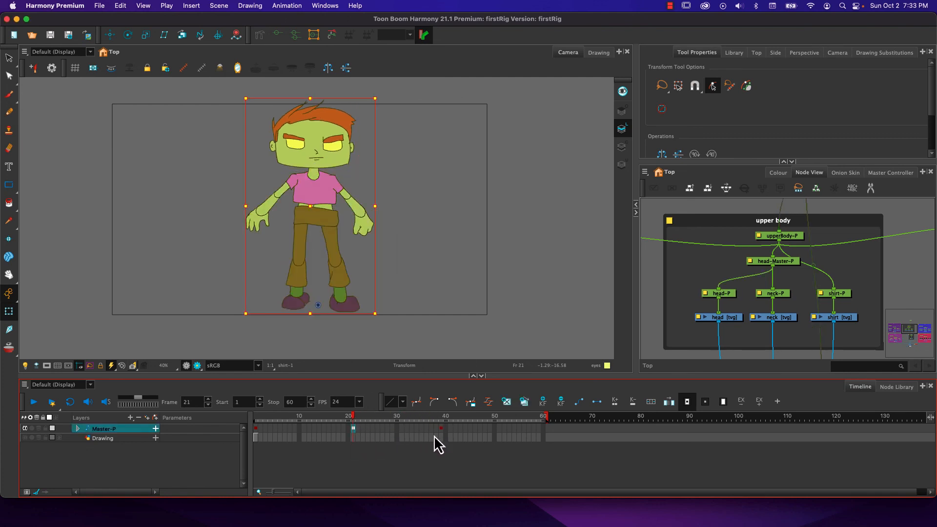
click(579, 401)
click(358, 416)
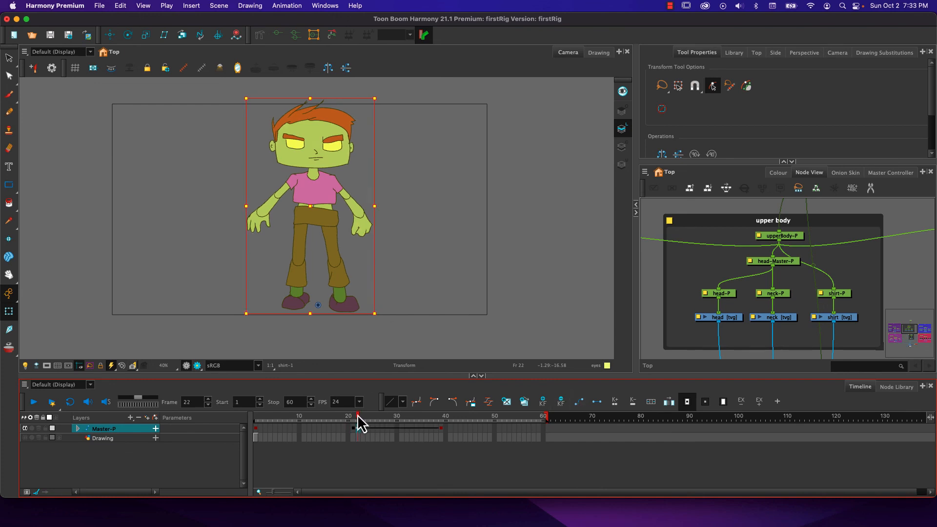
drag(358, 416, 442, 417)
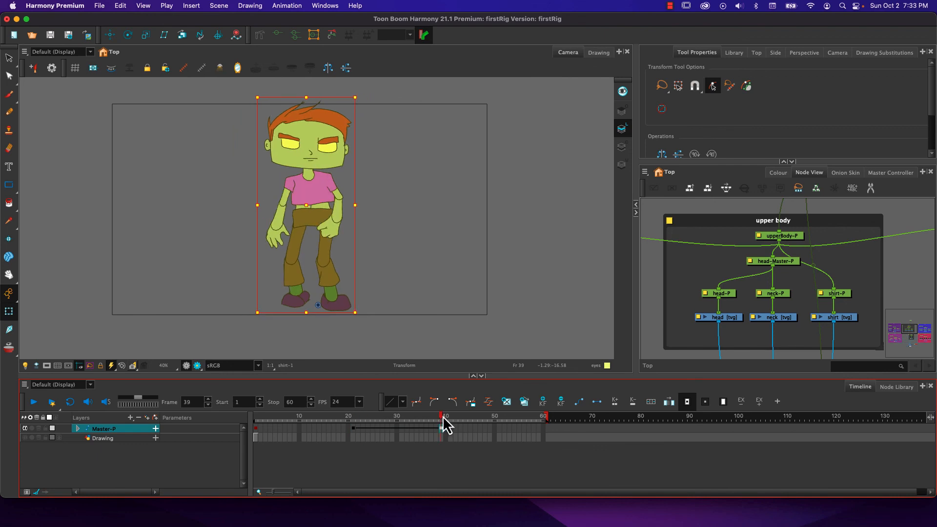
Copy the Master-P pose keyframe from frame 21 and paste it at frame 43.
click(353, 428)
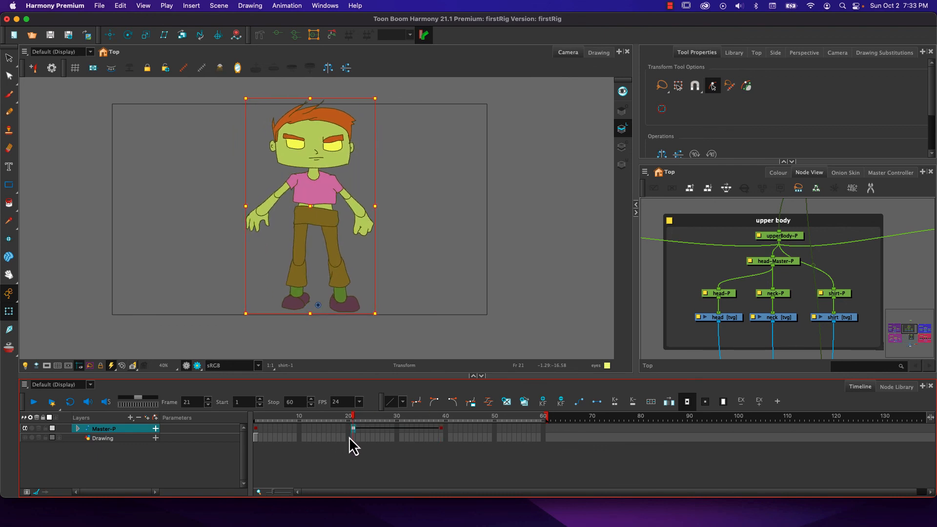
click(462, 430)
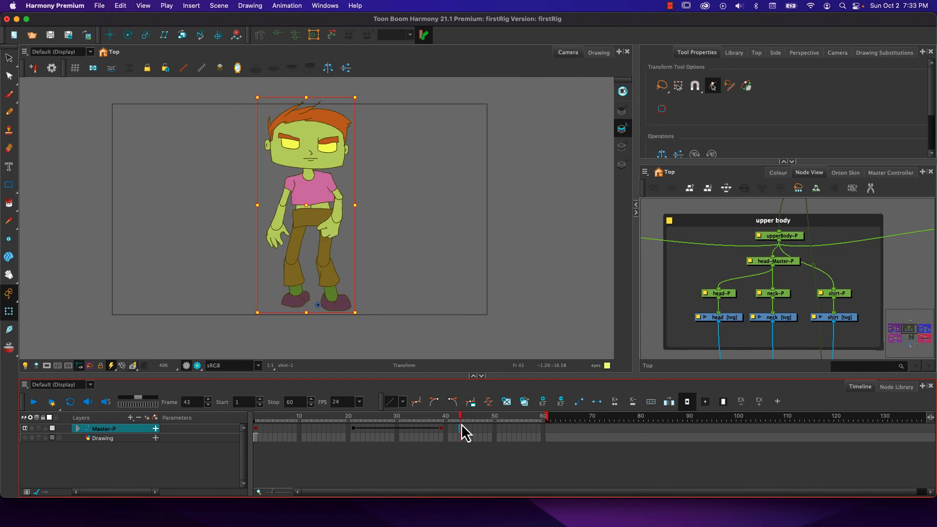
key(super+v)
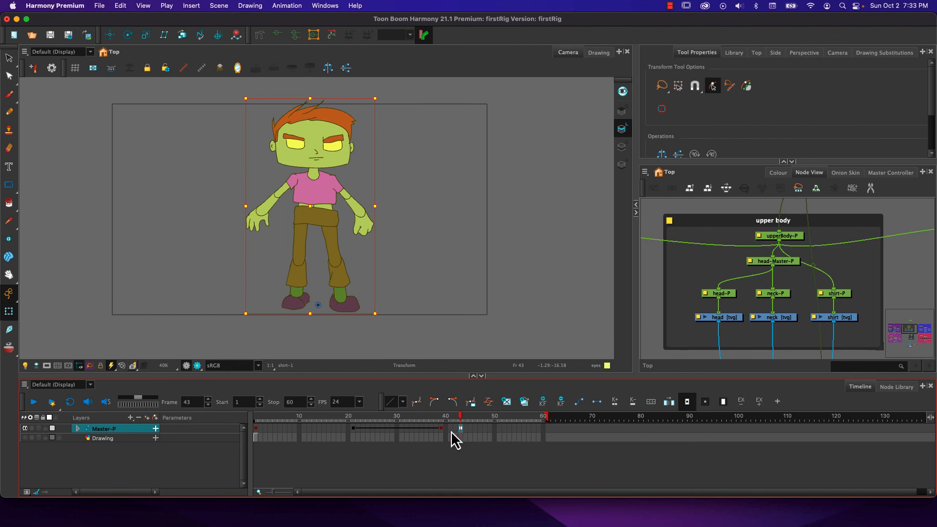
Set Master-P's keyframe at frame 39 to a motion keyframe and play back the animation to check the return movement.
click(442, 429)
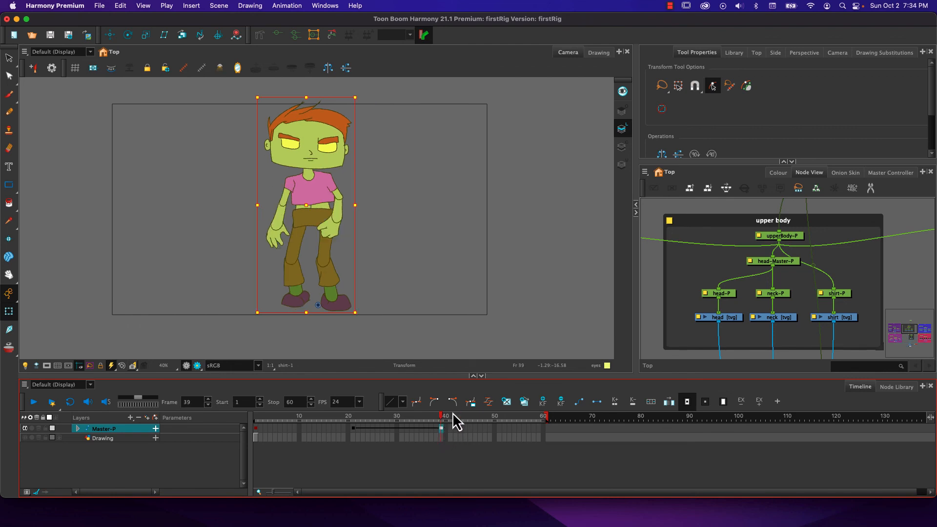
click(574, 400)
drag(441, 417, 336, 408)
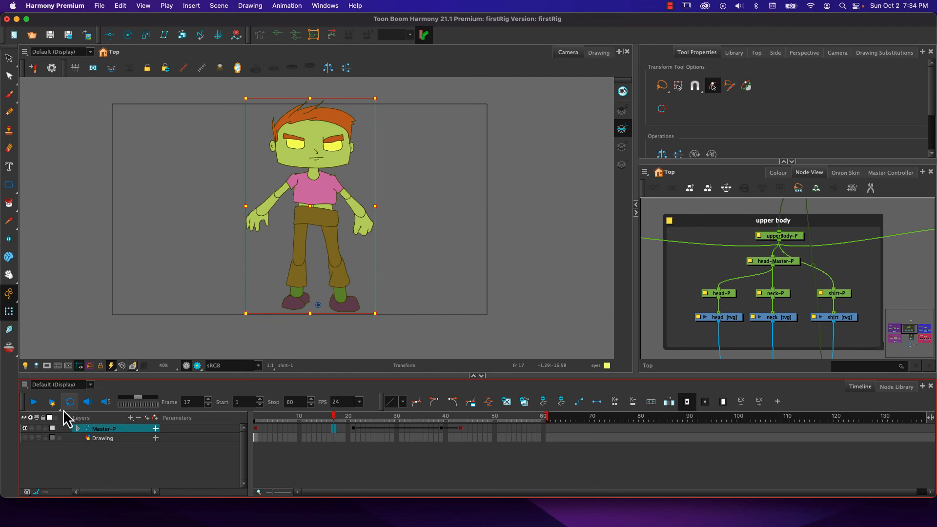
click(34, 401)
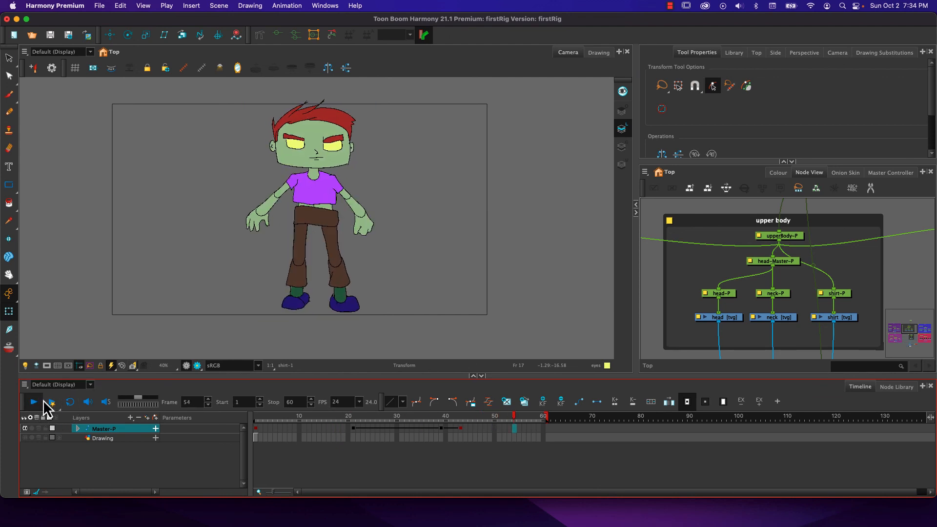
click(55, 401)
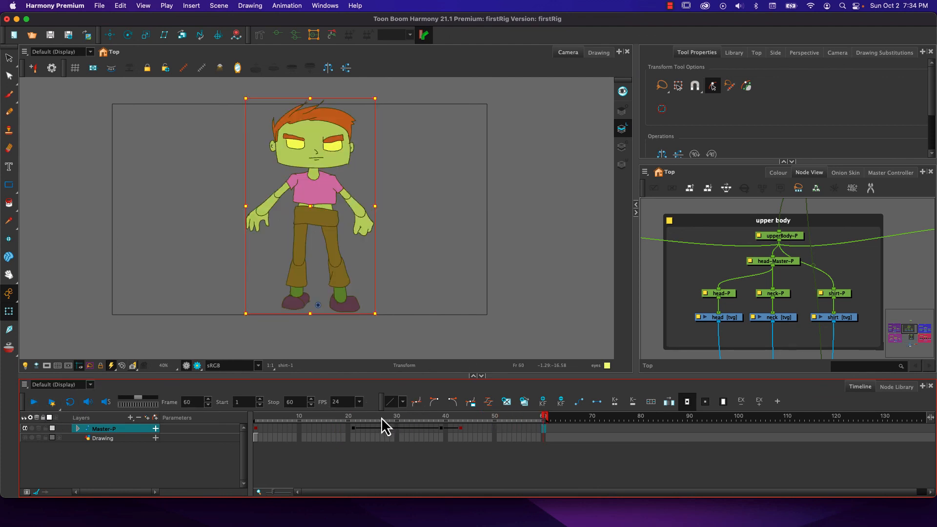